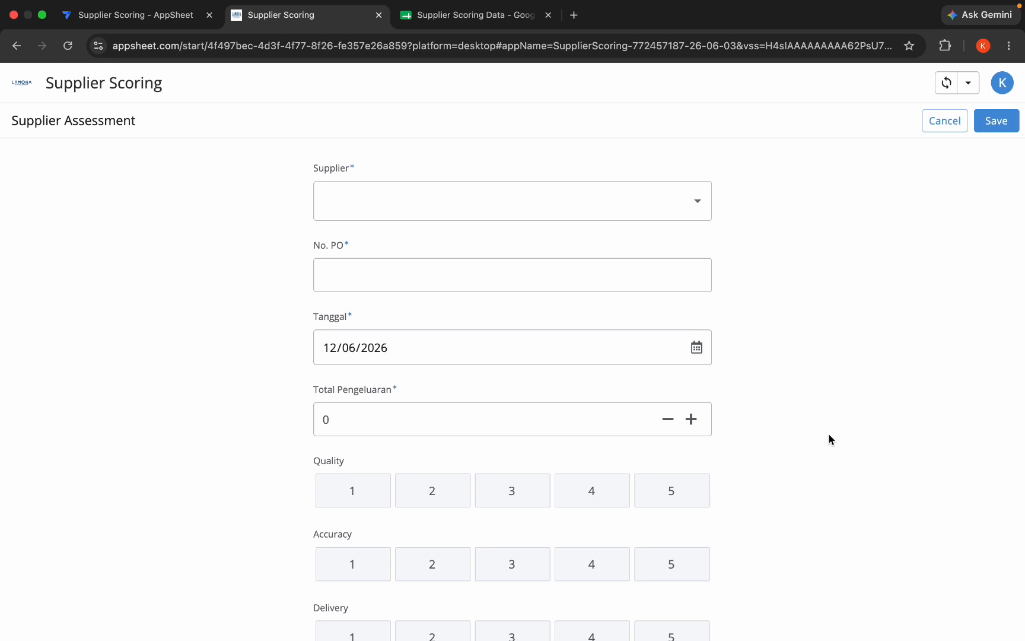
scroll(829, 439, "down", 1)
scroll(829, 439, "up", 1)
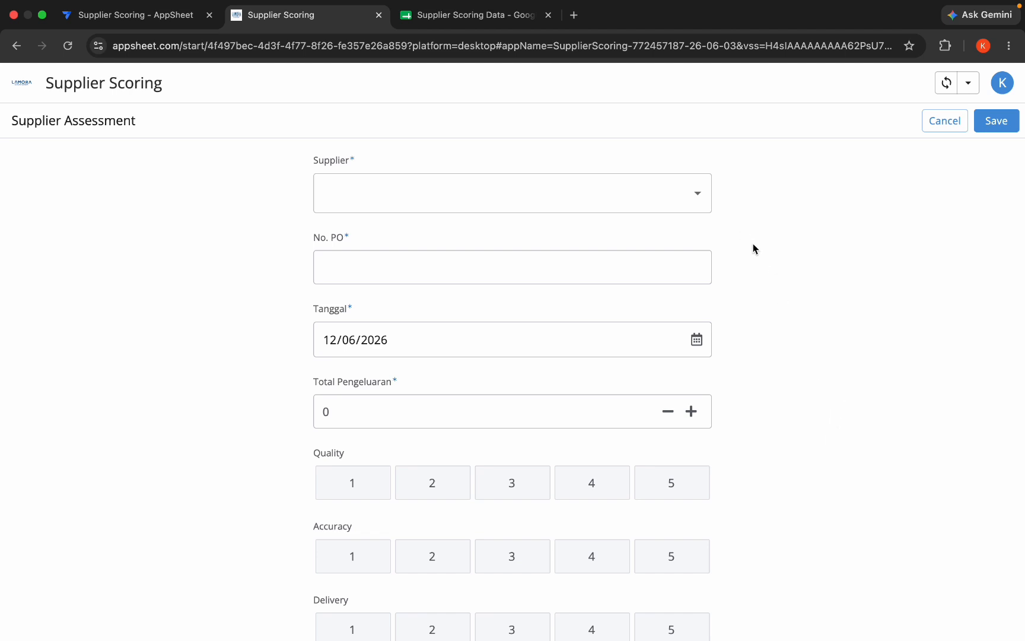
left_click(392, 261)
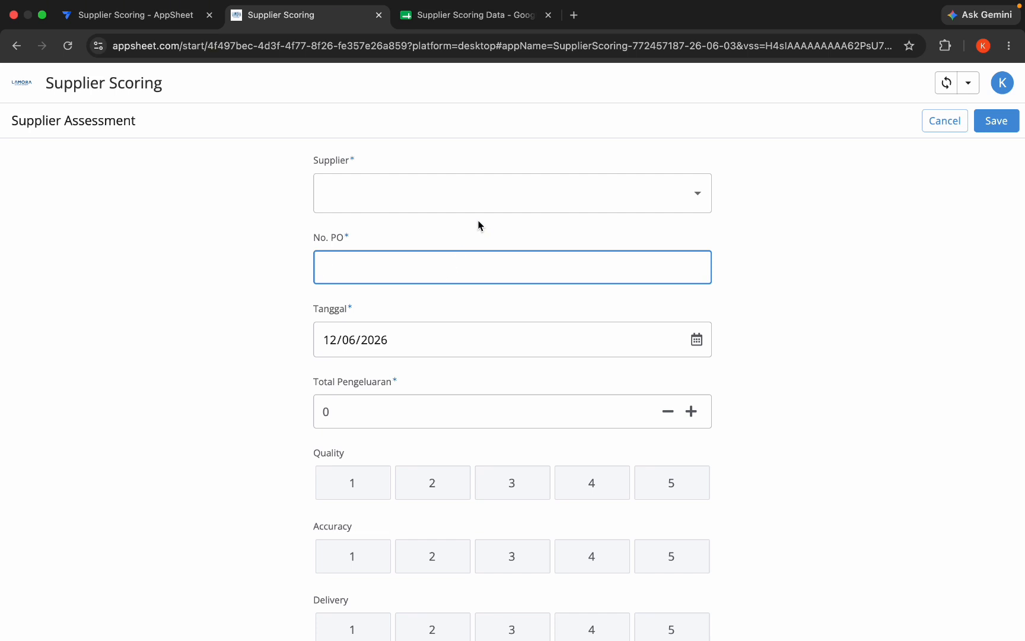
scroll(782, 204, "down", 1)
scroll(782, 204, "up", 1)
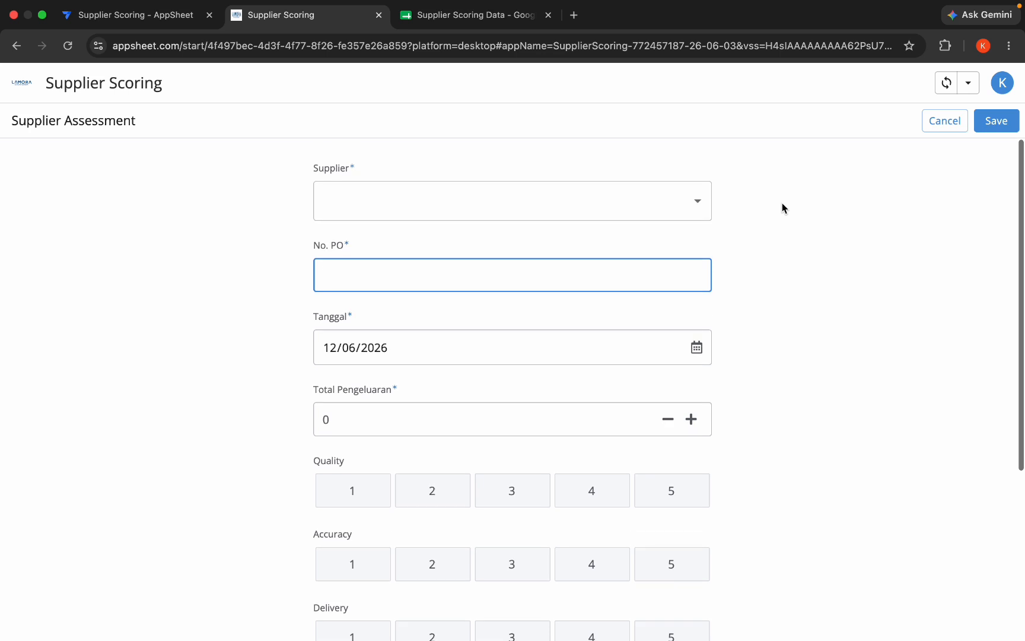
Choose Aneka Nusantara as the supplier in the Supplier Assessment form
left_click(704, 211)
scroll(570, 389, "down", 10)
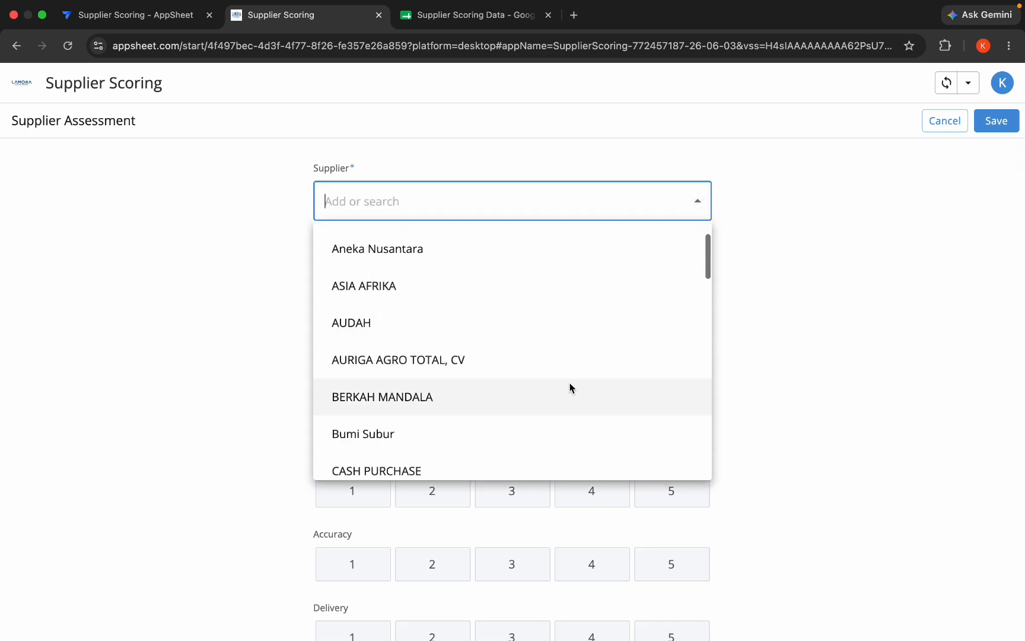
scroll(570, 388, "up", 10)
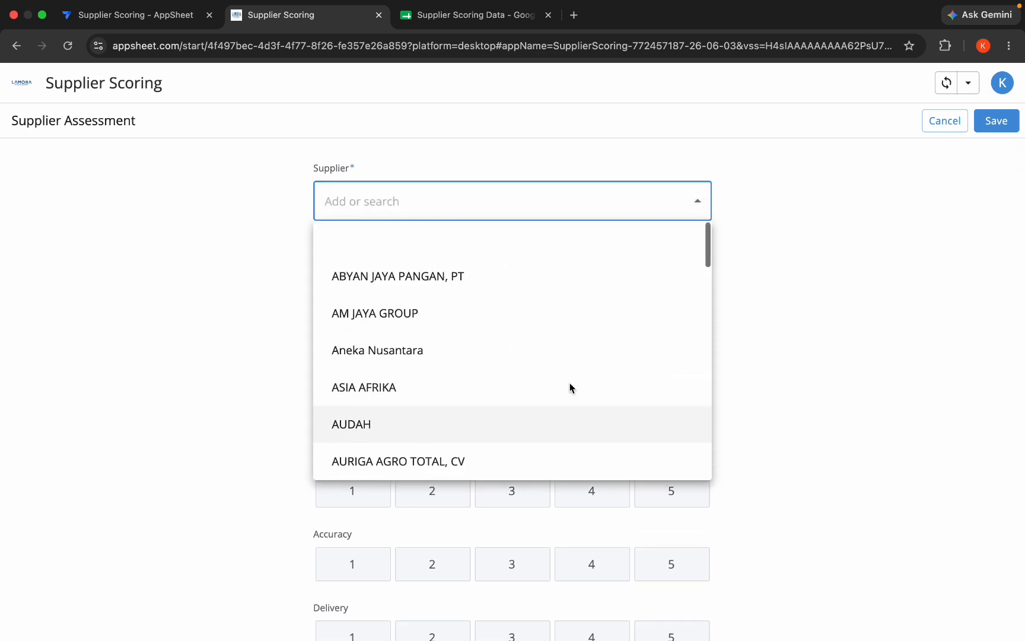
left_click(588, 330)
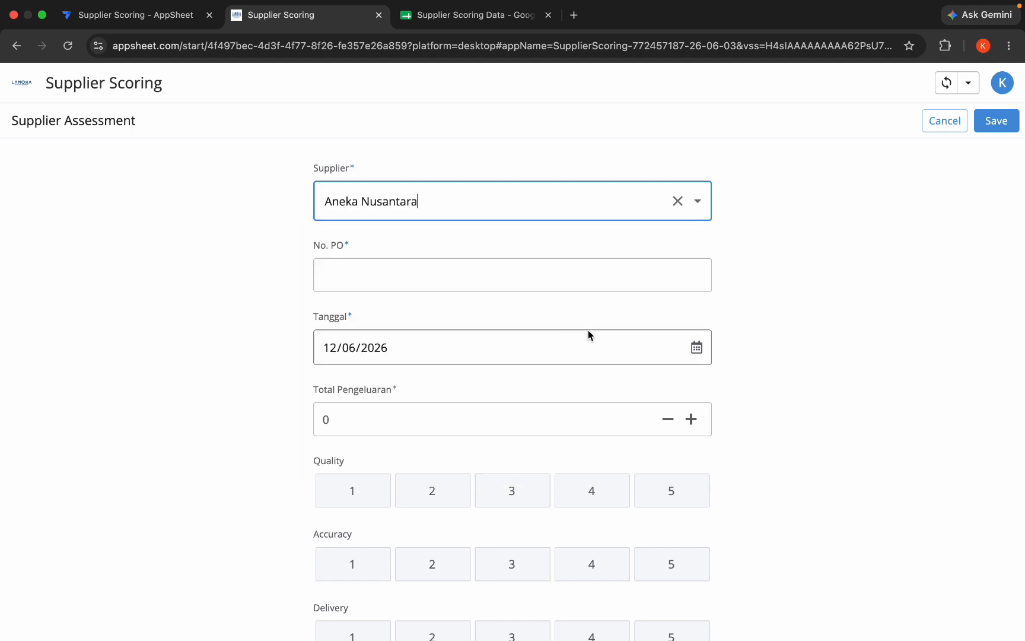
Enter the purchase order number in No. PO and set Total Pengeluaran to 1000000
left_click(528, 287)
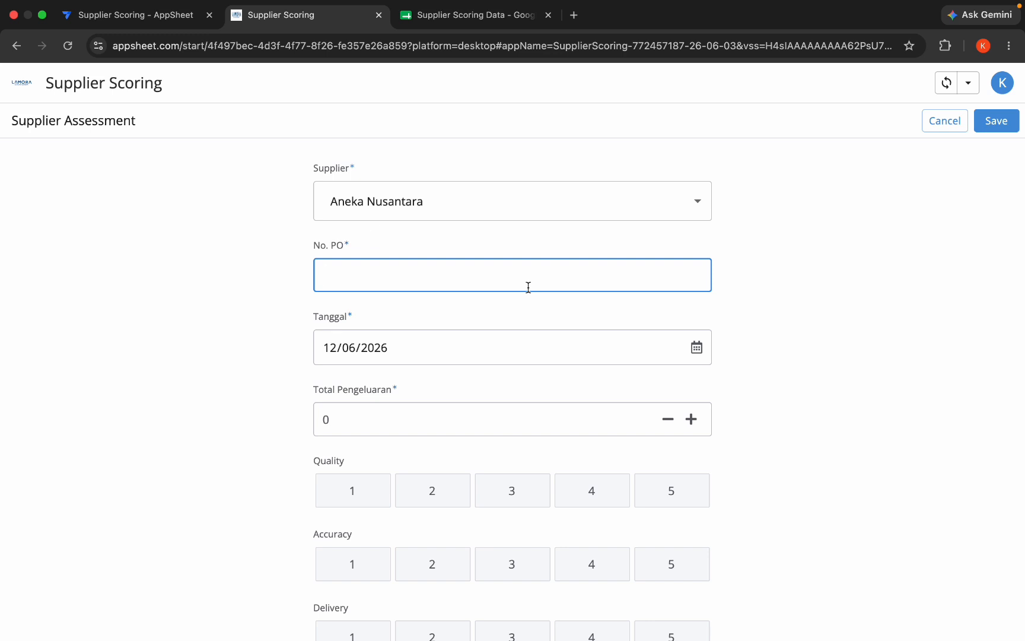
type("4100")
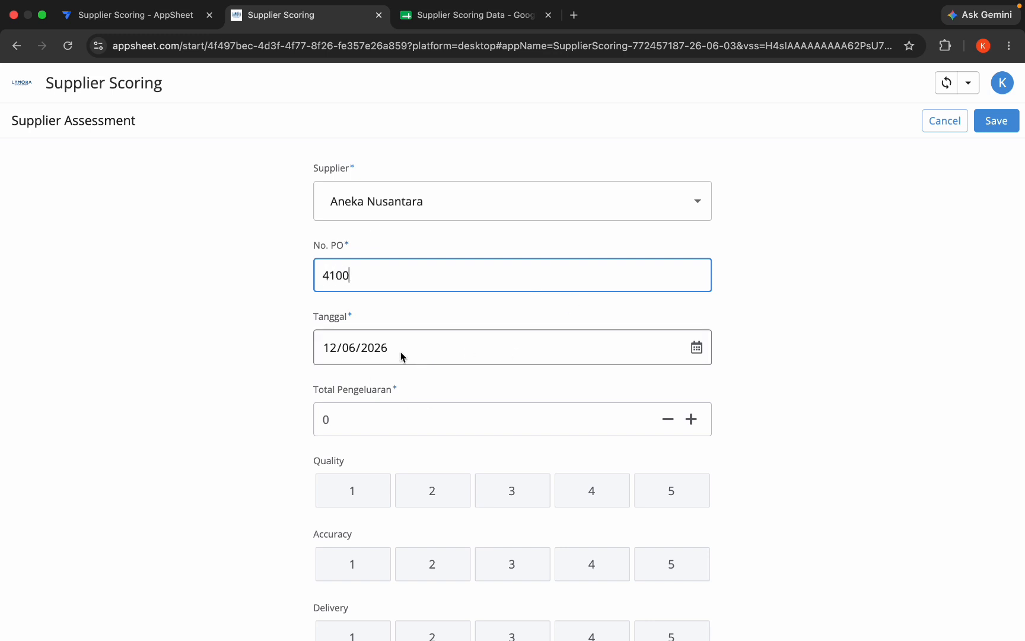
left_click(444, 425)
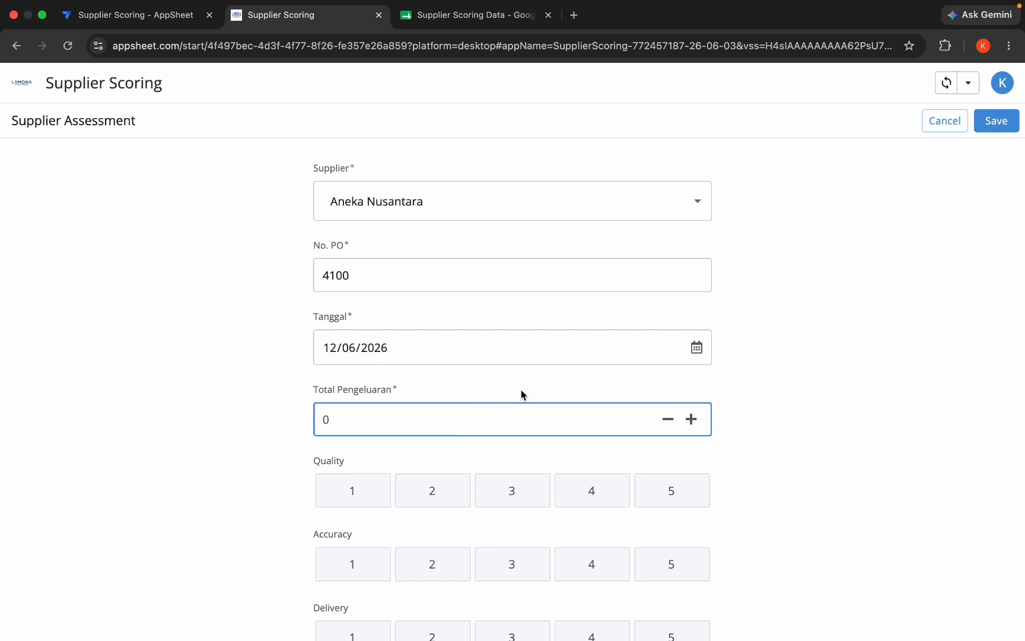
type("1000000")
Rate the supplier 5 for Quality, 4 for Accuracy, 4 for Delivery and 5 for Responsiveness
scroll(649, 444, "down", 4)
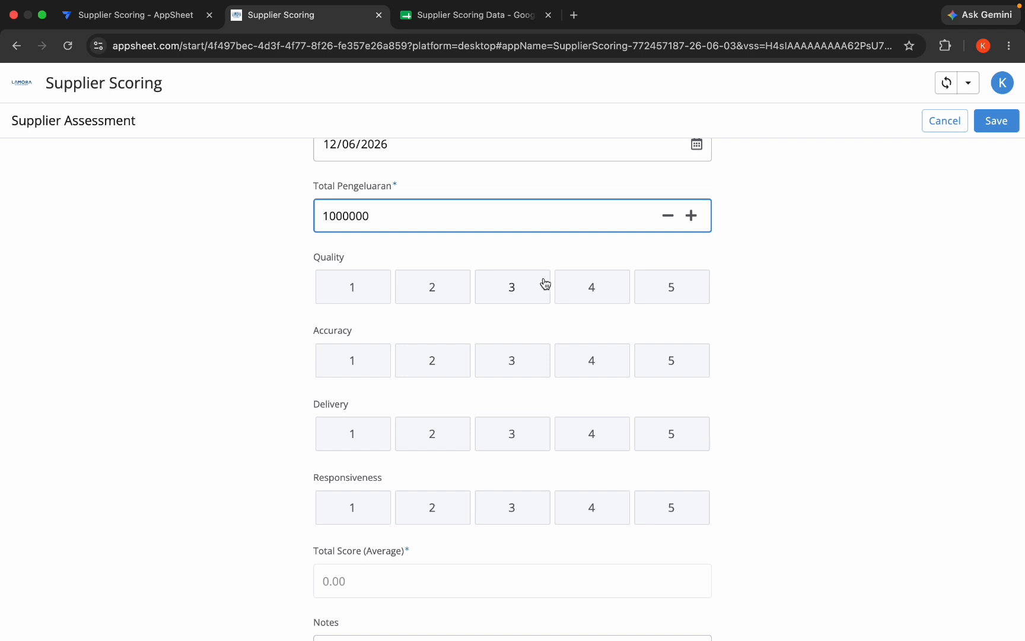
left_click(666, 303)
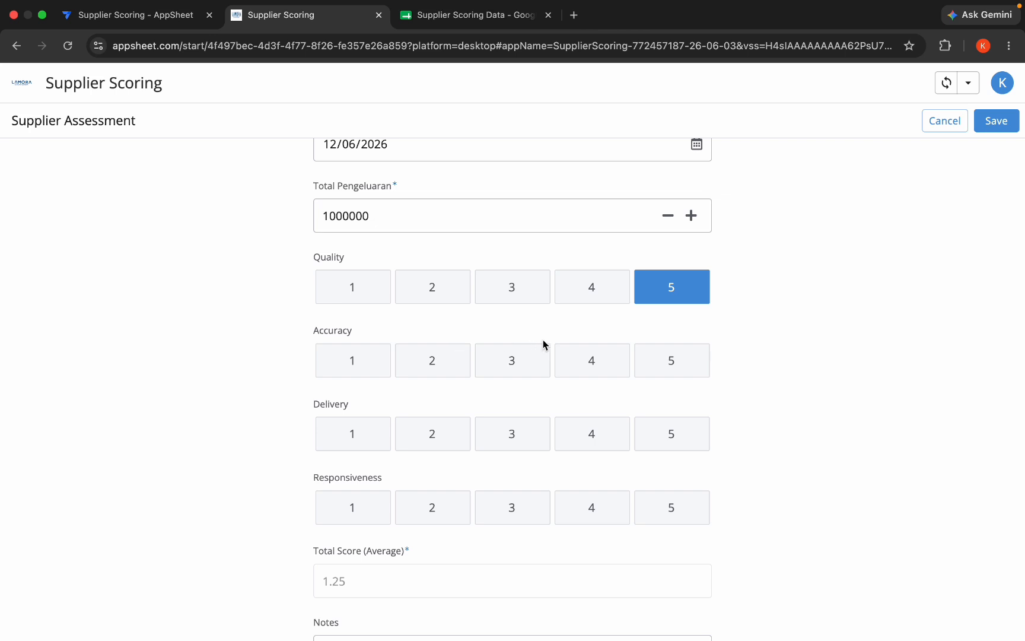
scroll(543, 337, "up", 3)
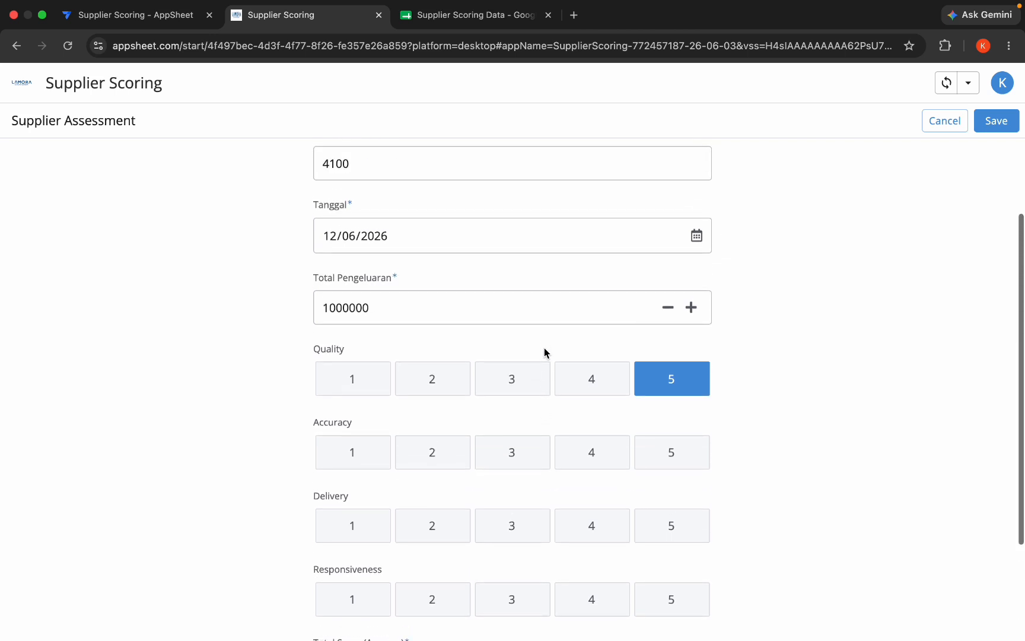
scroll(544, 350, "down", 1)
scroll(538, 391, "down", 1)
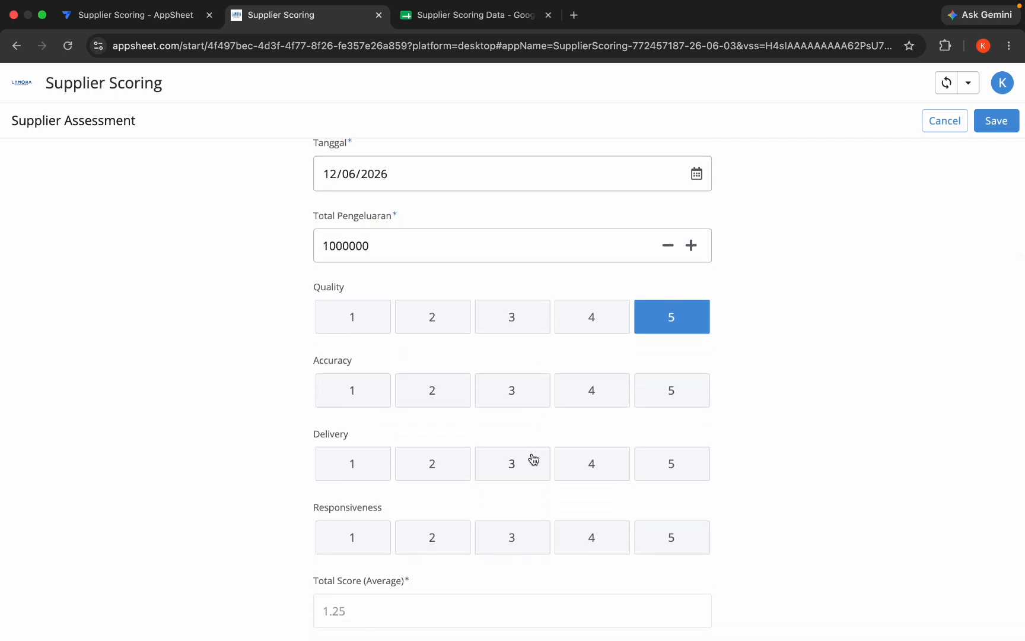
scroll(533, 439, "down", 1)
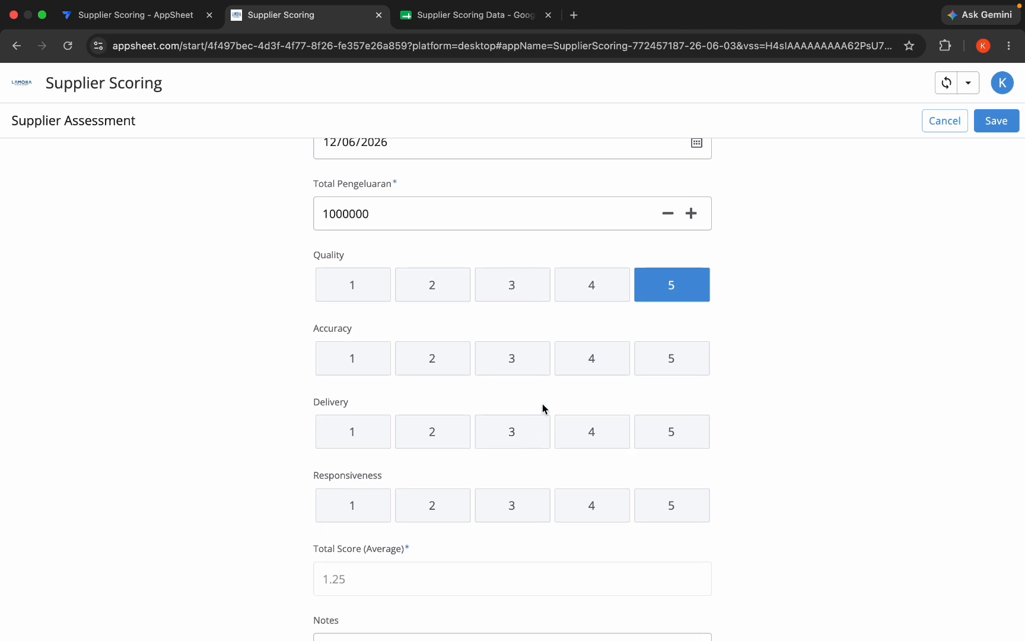
left_click(592, 371)
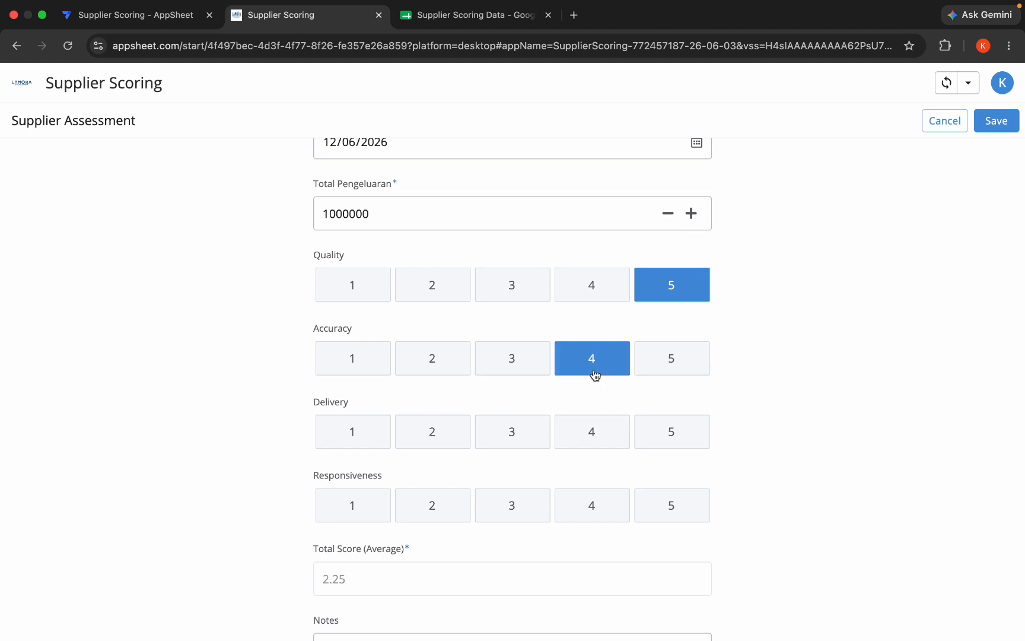
scroll(593, 377, "down", 2)
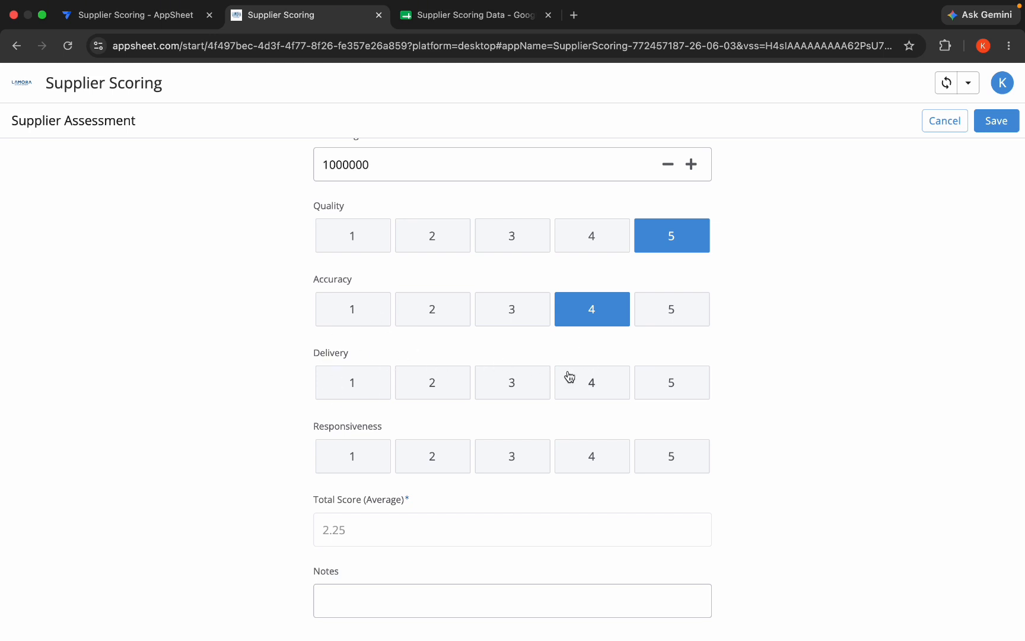
left_click(605, 381)
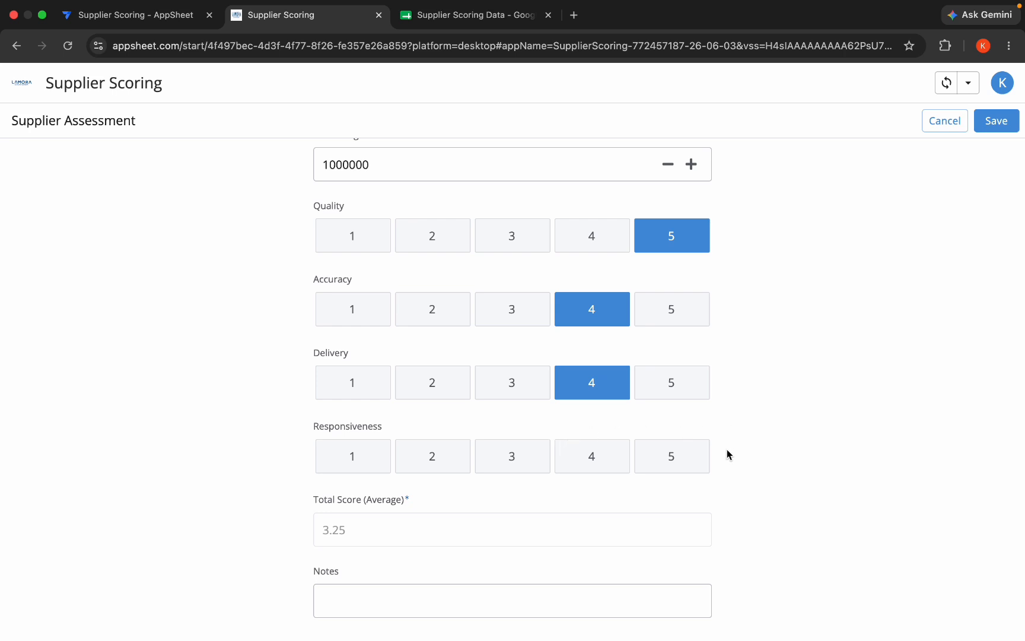
left_click(699, 463)
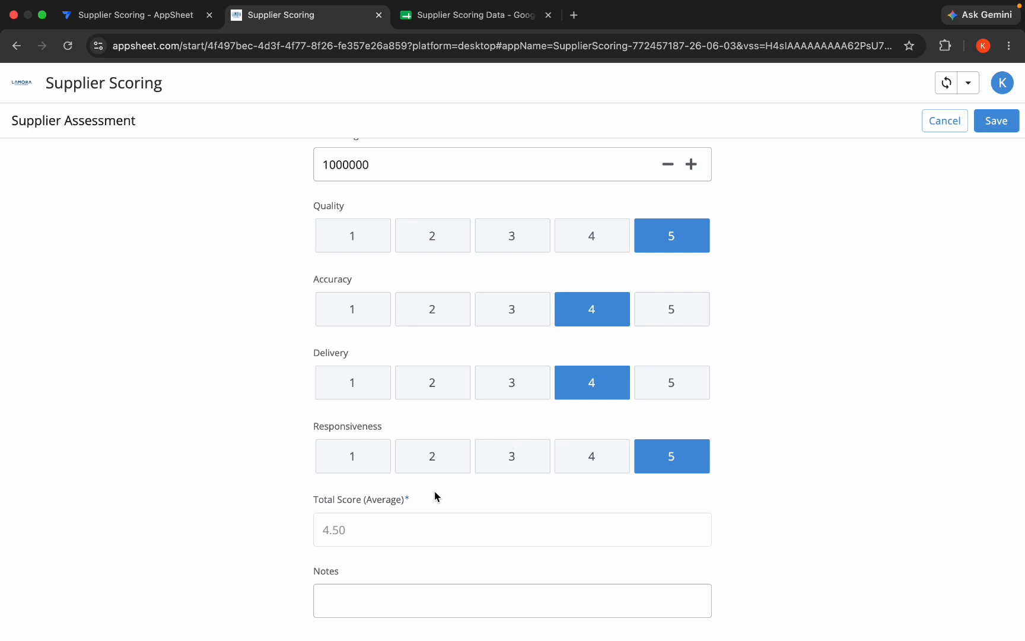
Enter the note "Proses pengantaran barang terjadi dengan sedikit terlambat dan ada barang yang kurang" and try to save the assessment
left_click(381, 599)
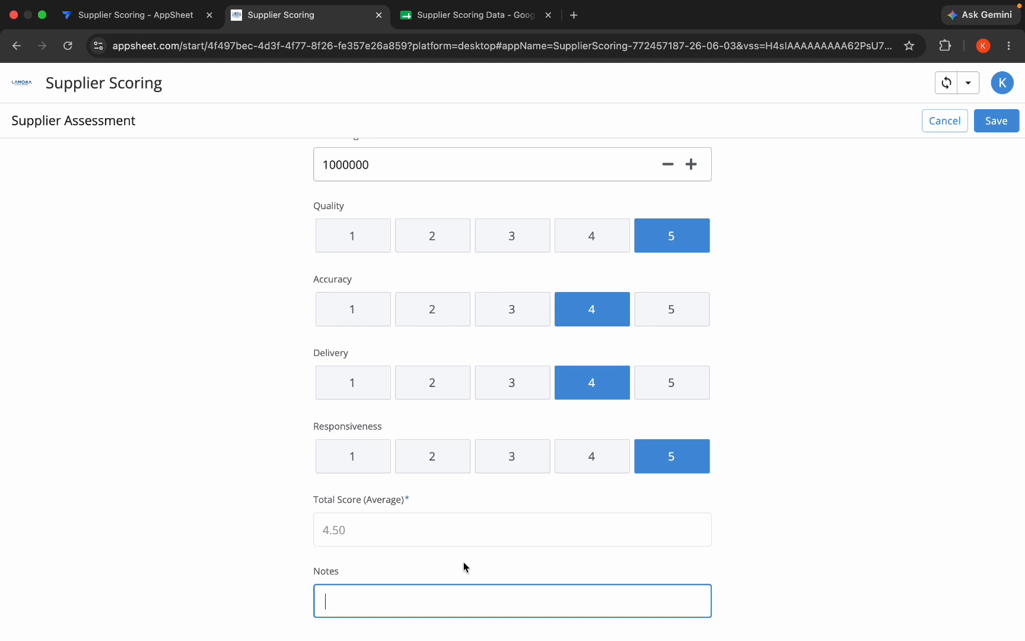
left_click(394, 566)
left_click(355, 611)
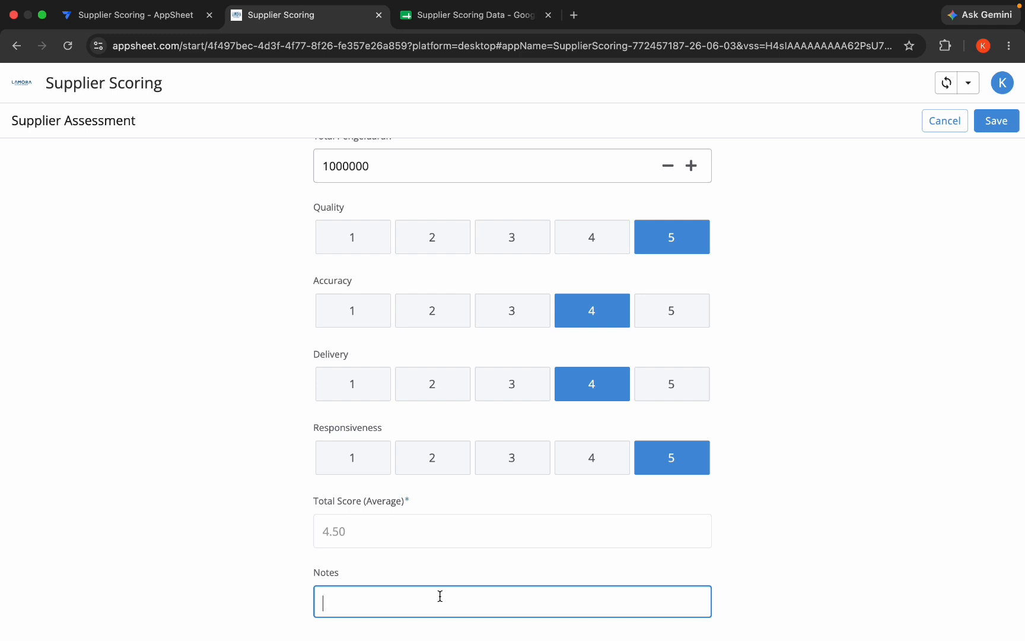
type("Proses pengantra")
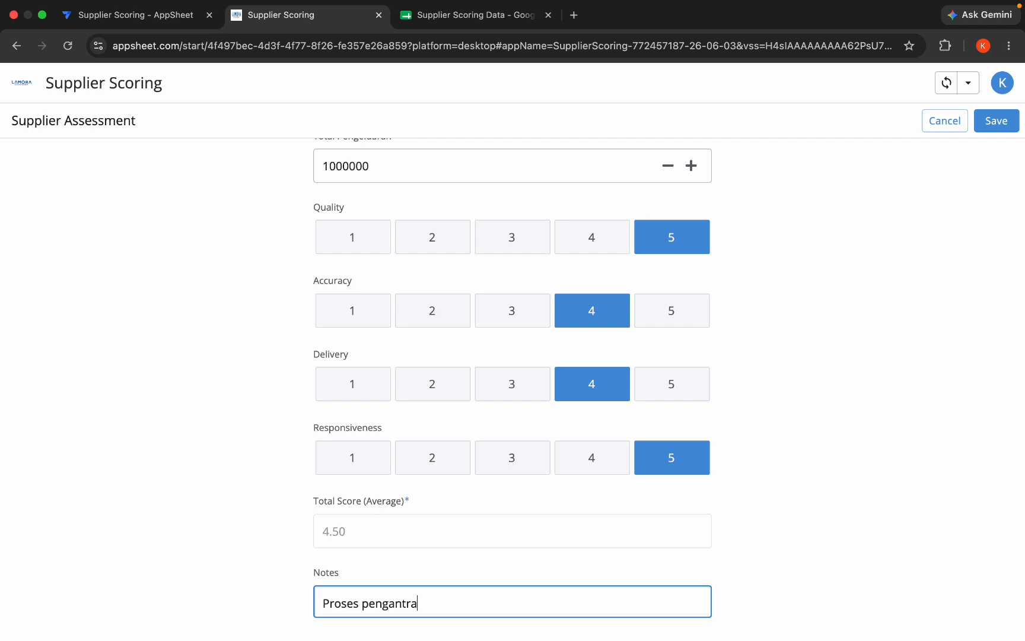
key("BackSpace")
key("BackSpace")
type("aran barang terjadi")
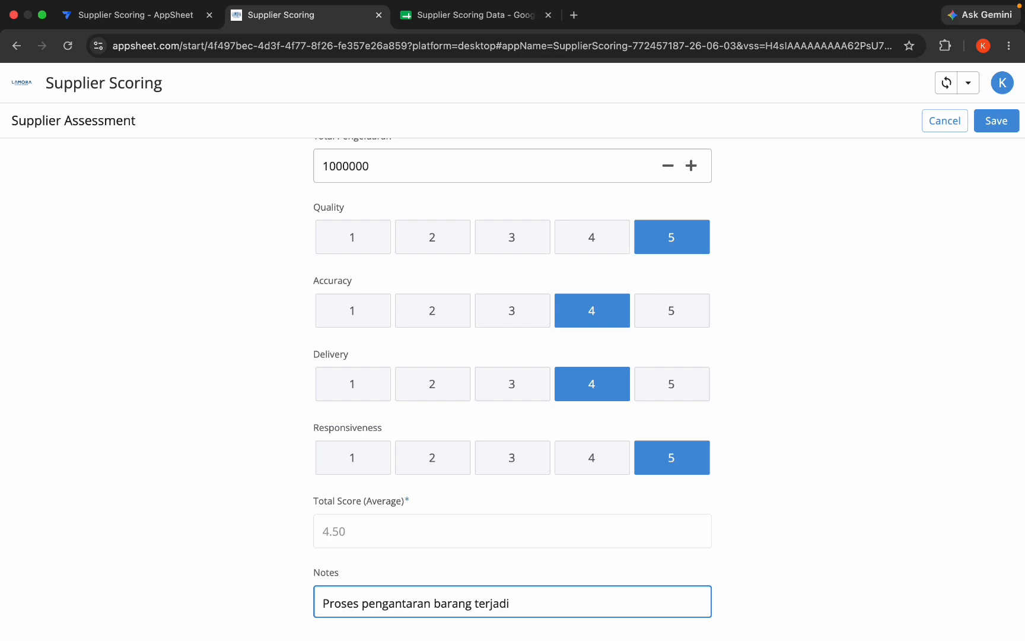
type("dengan sedikit terlambat")
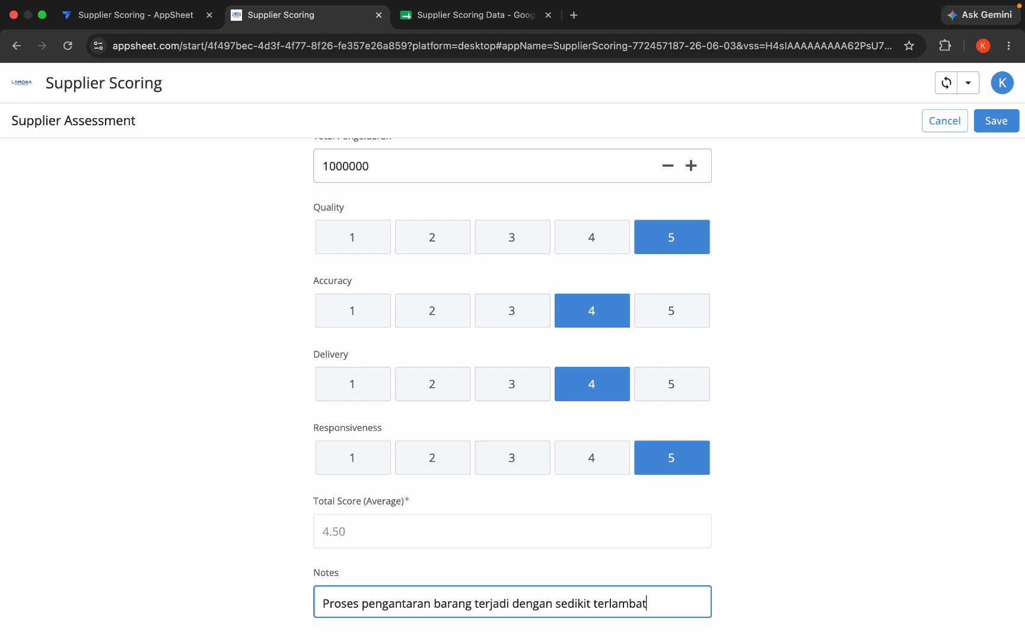
type(" dan ada barang y")
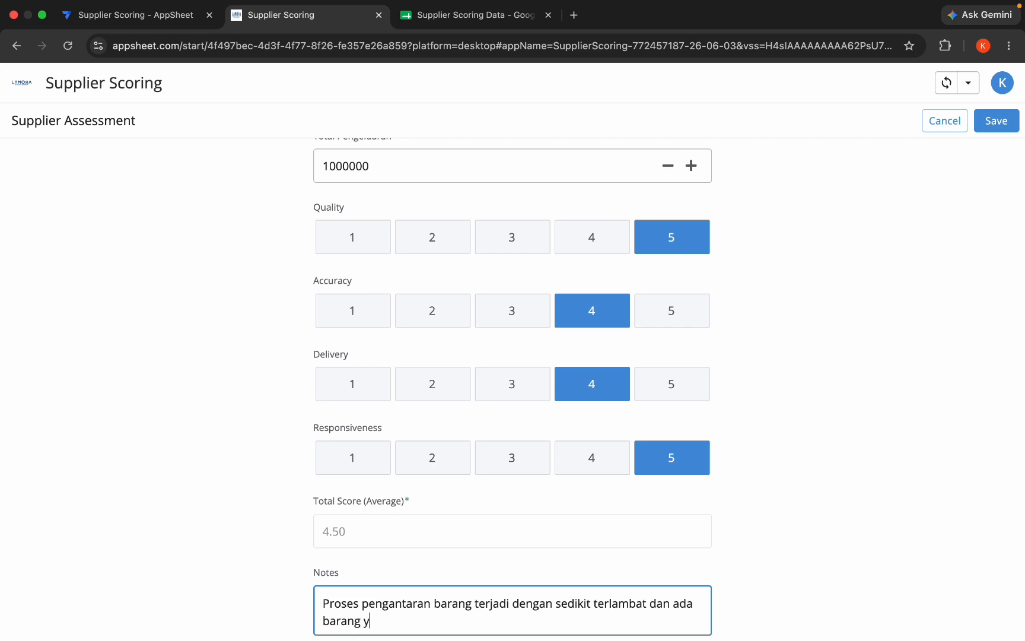
type("ang kurang")
scroll(581, 604, "down", 1)
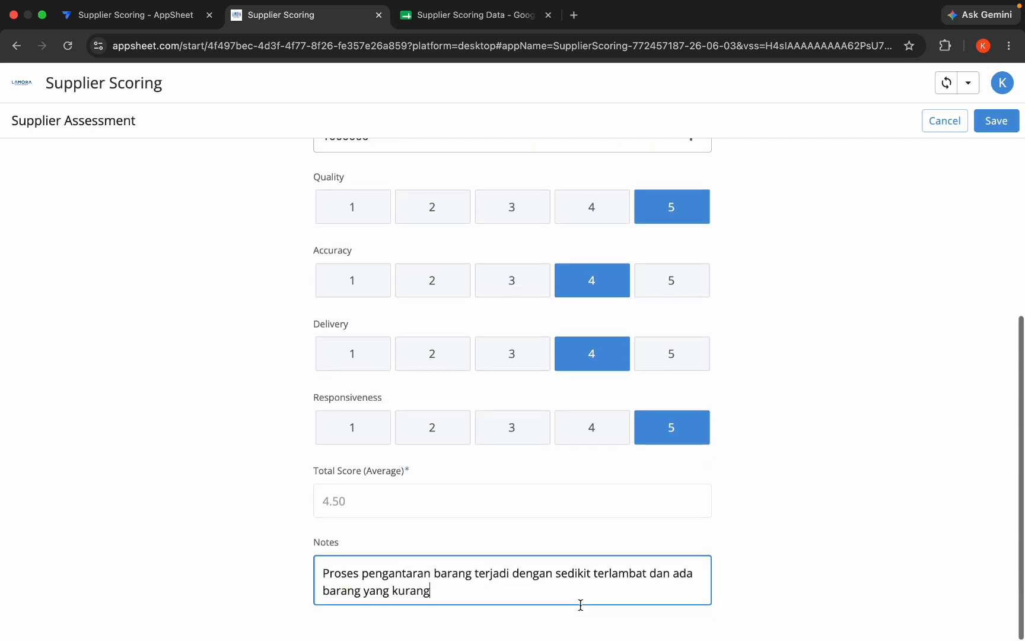
scroll(812, 419, "up", 1)
scroll(811, 419, "down", 1)
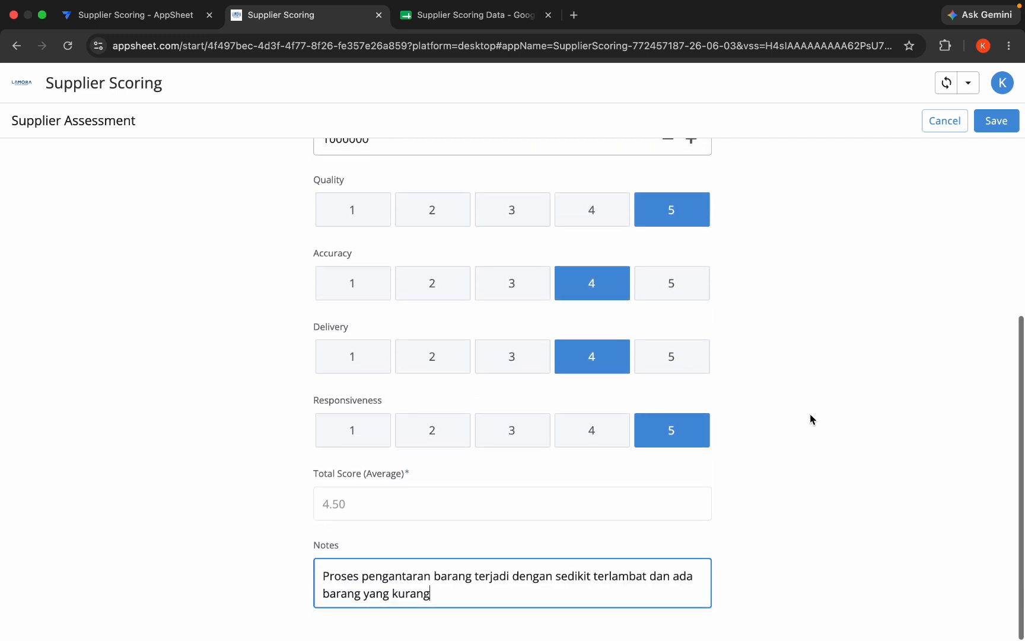
left_click(996, 121)
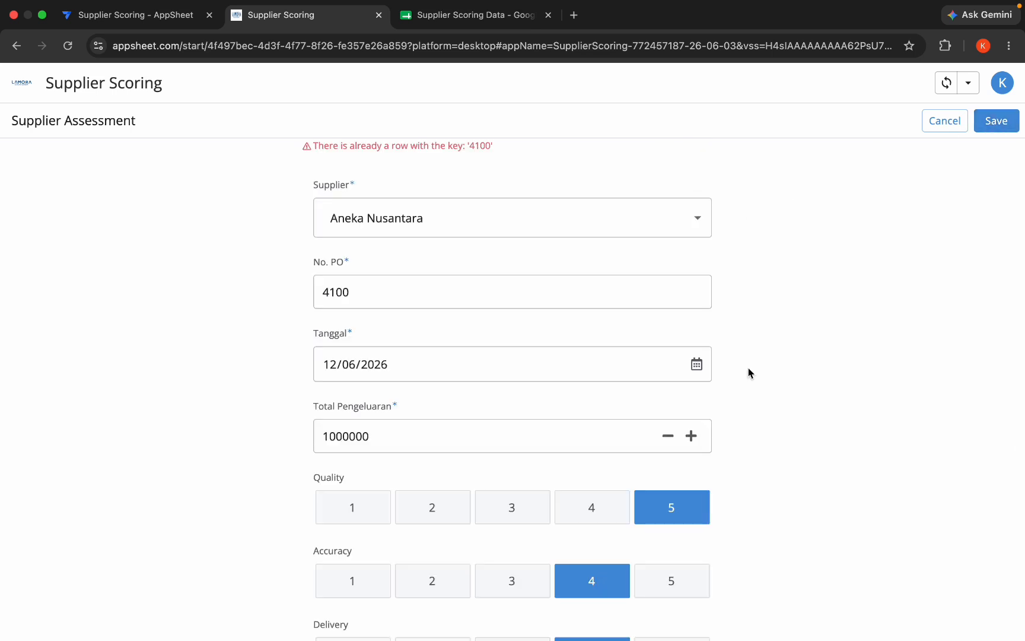
Change the third digit of the No. PO value to 1, save the assessment and open its data details
double_click(486, 286)
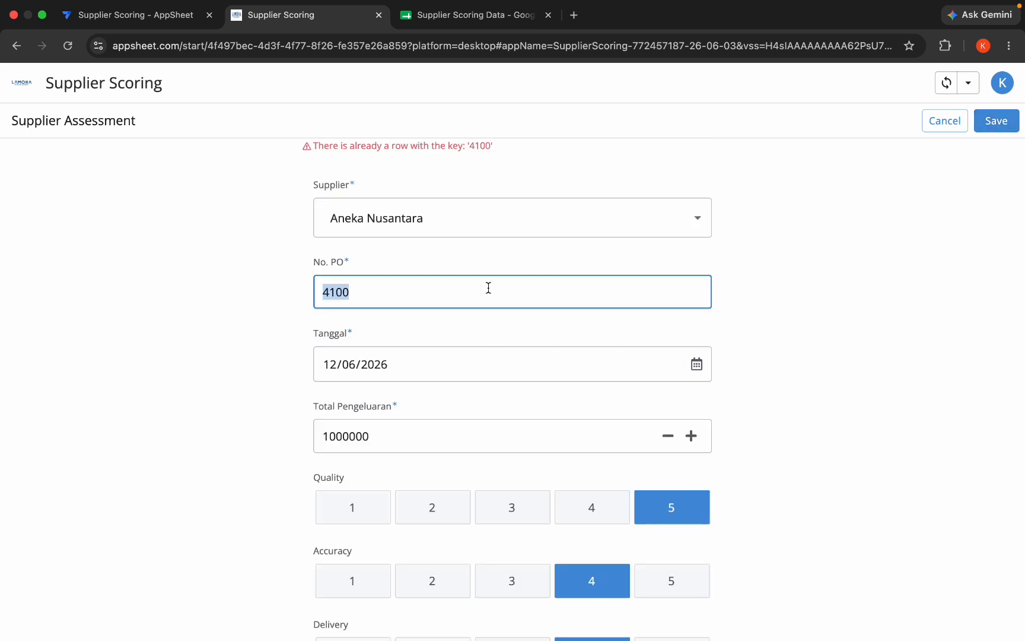
left_click(334, 297)
key("Delete")
type("1")
left_click(990, 122)
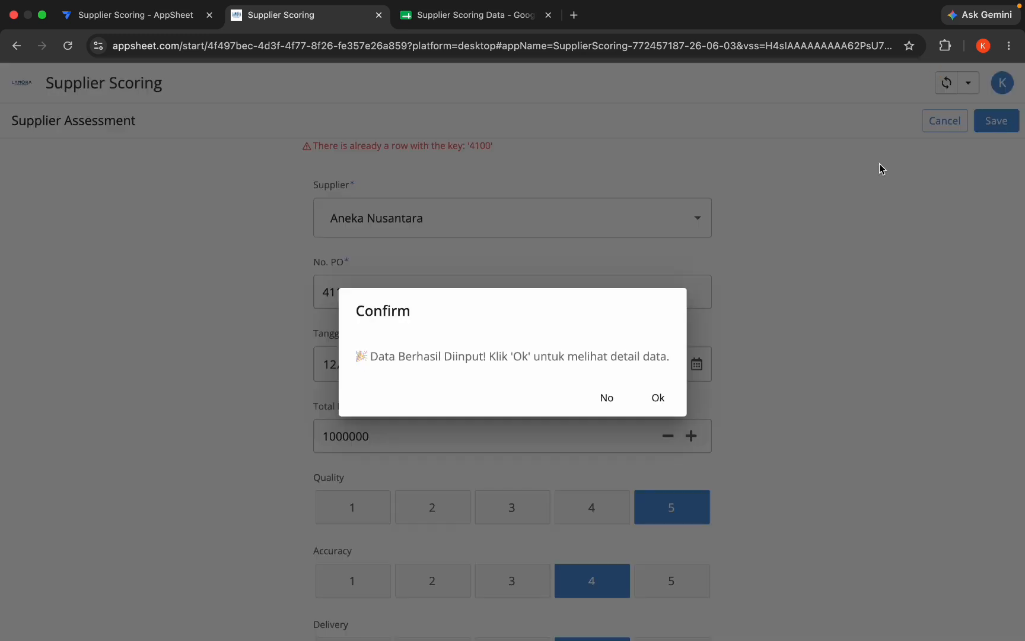
left_click(657, 398)
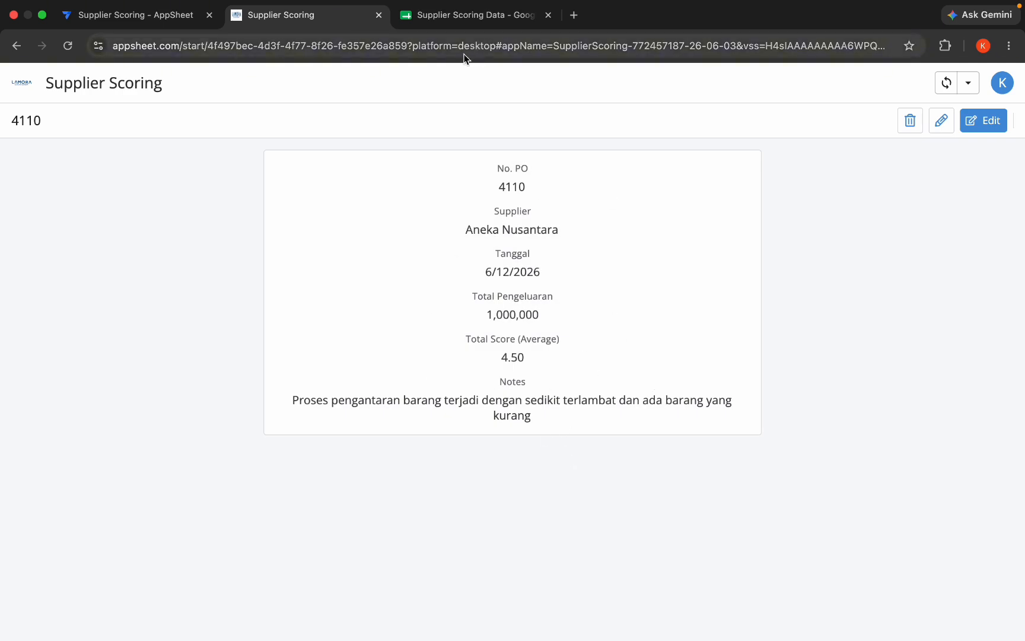
Switch to the Supplier Scoring Data spreadsheet and examine the PO number, supplier, spending, scores and notes in row 17
left_click(468, 18)
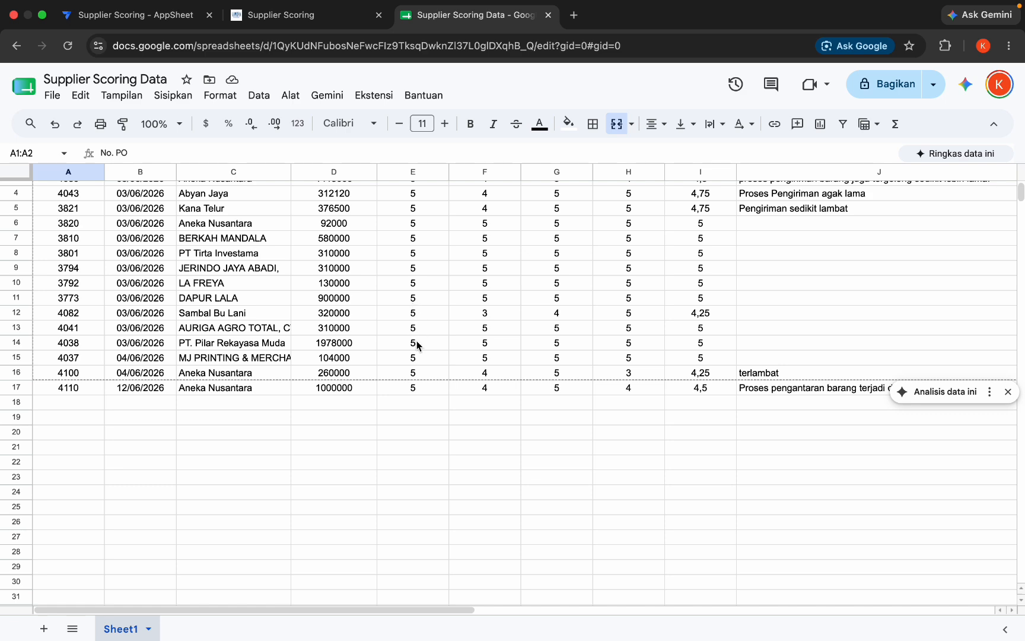
left_click(385, 388)
scroll(385, 389, "right", 2)
scroll(384, 389, "up", 1)
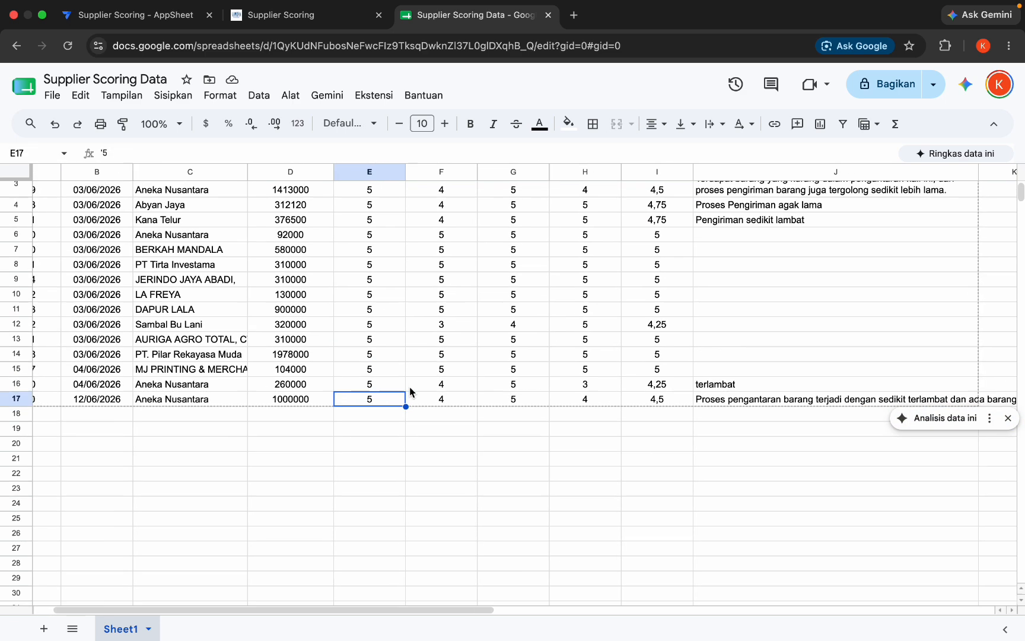
scroll(169, 403, "left", 2)
scroll(169, 403, "down", 1)
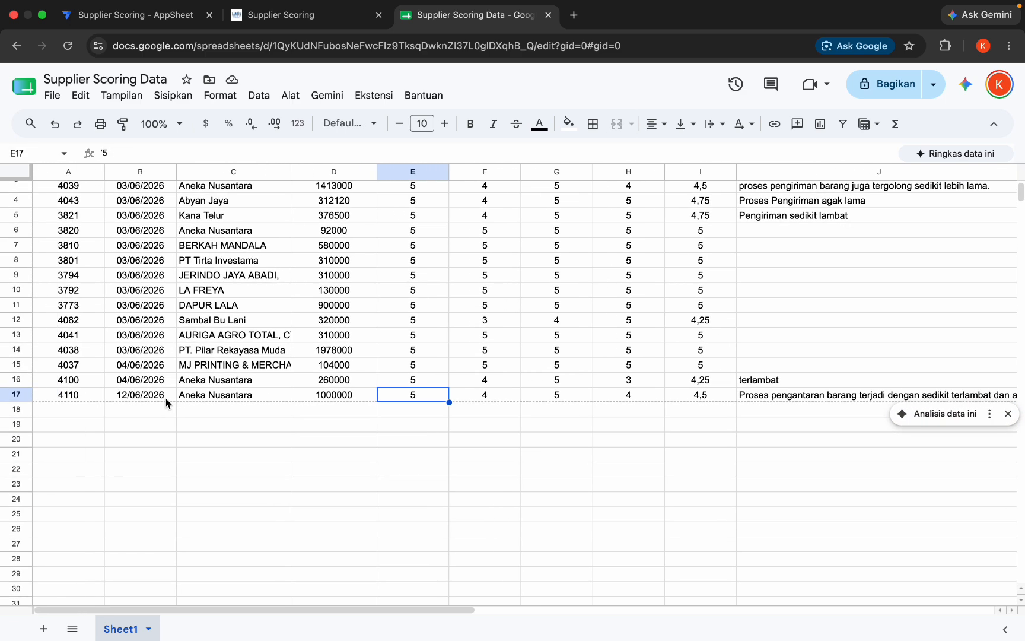
left_click(88, 399)
left_click(225, 399)
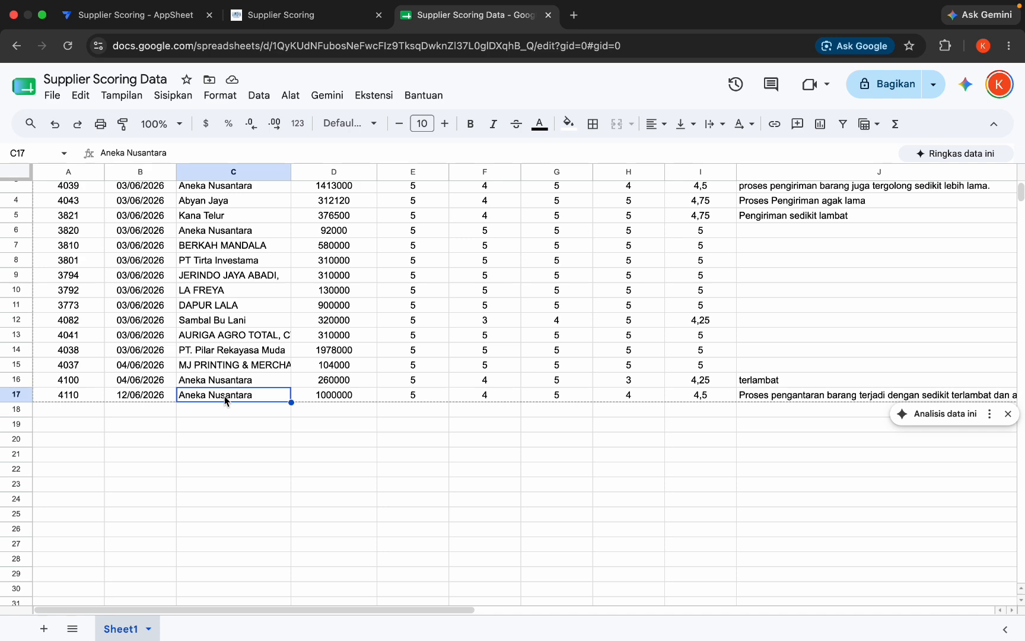
left_click(335, 396)
scroll(335, 397, "right", 3)
scroll(335, 396, "up", 1)
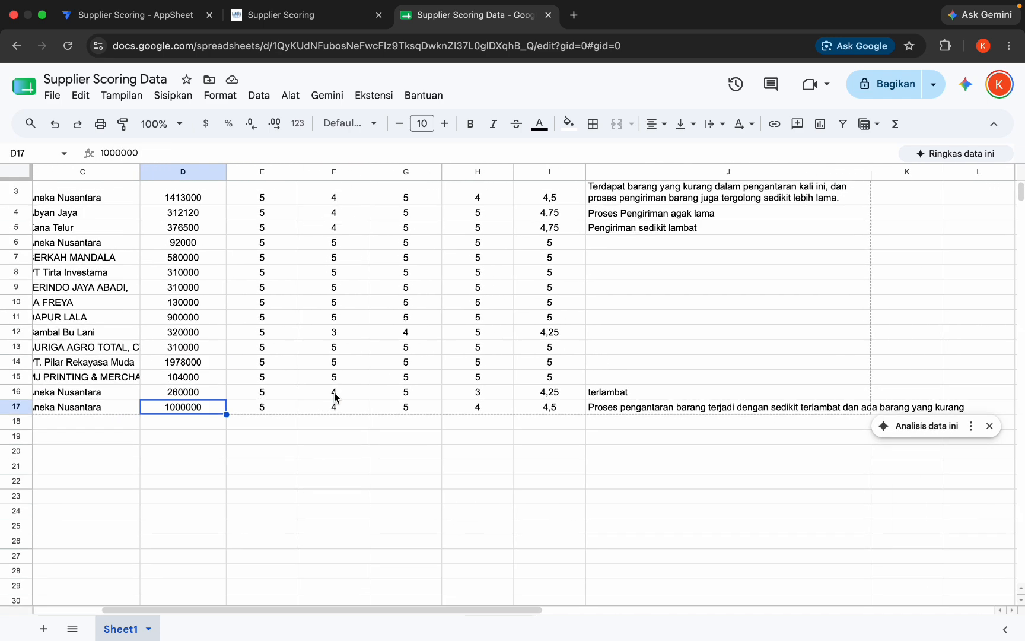
Examine the scores, average and notes recorded in row 17 and return to the Supplier Scoring app
scroll(335, 396, "left", 2)
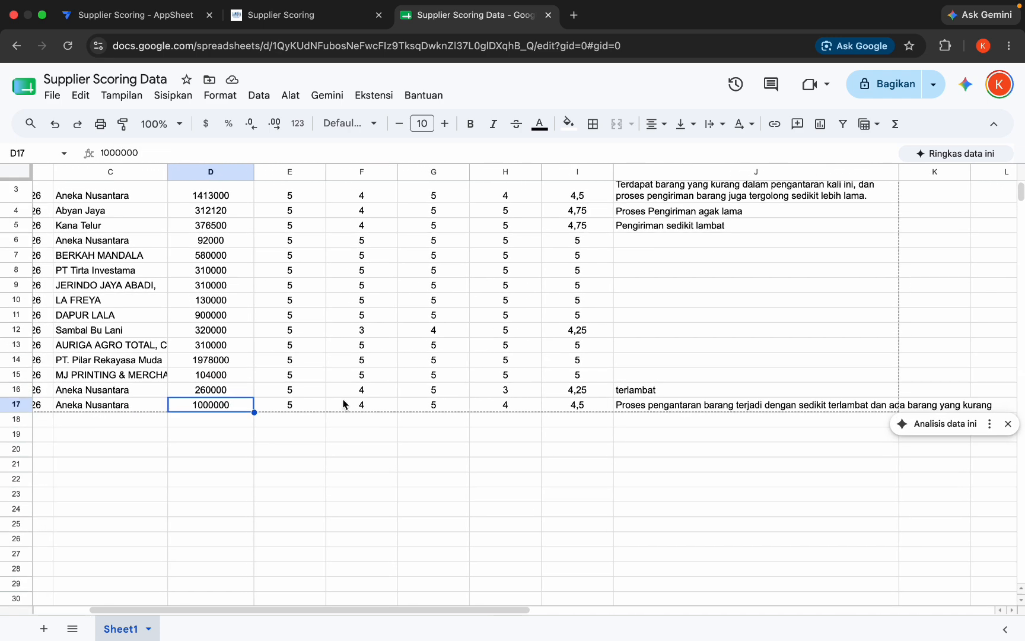
scroll(343, 403, "right", 2)
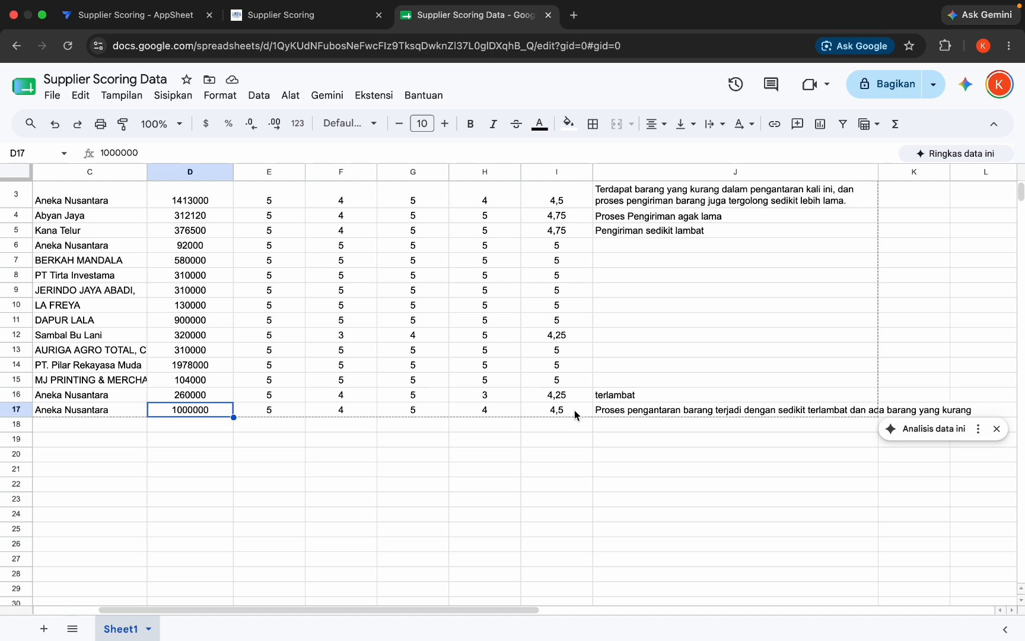
scroll(577, 416, "right", 2)
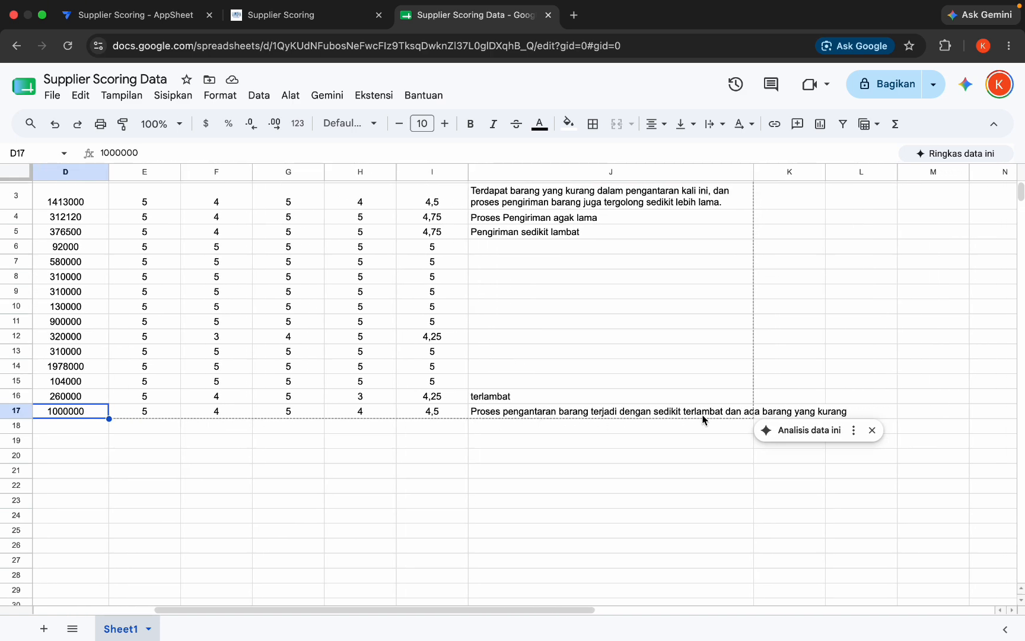
scroll(737, 416, "left", 4)
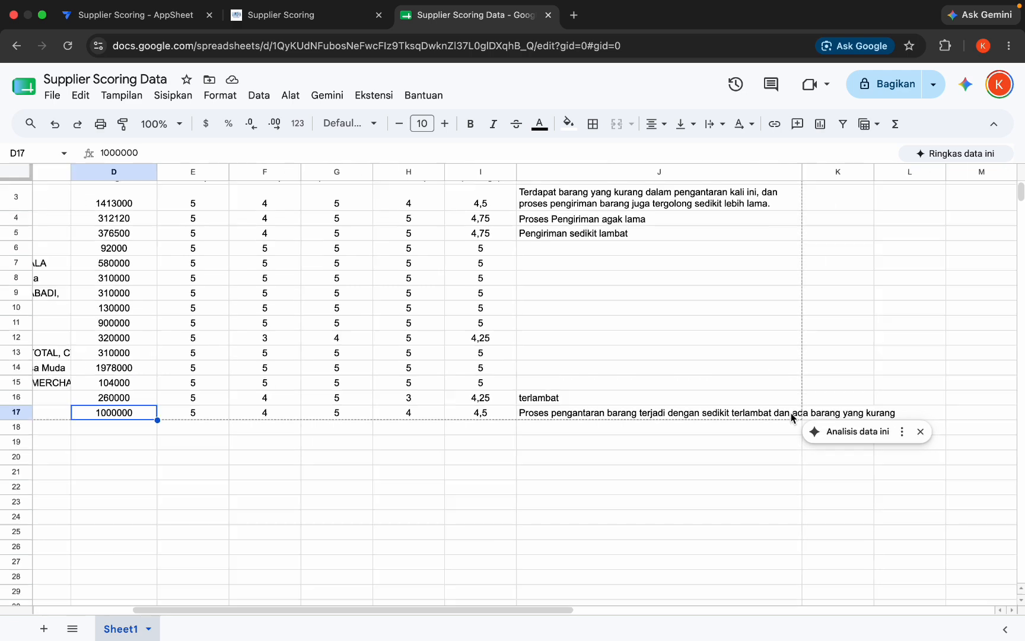
left_click(309, 21)
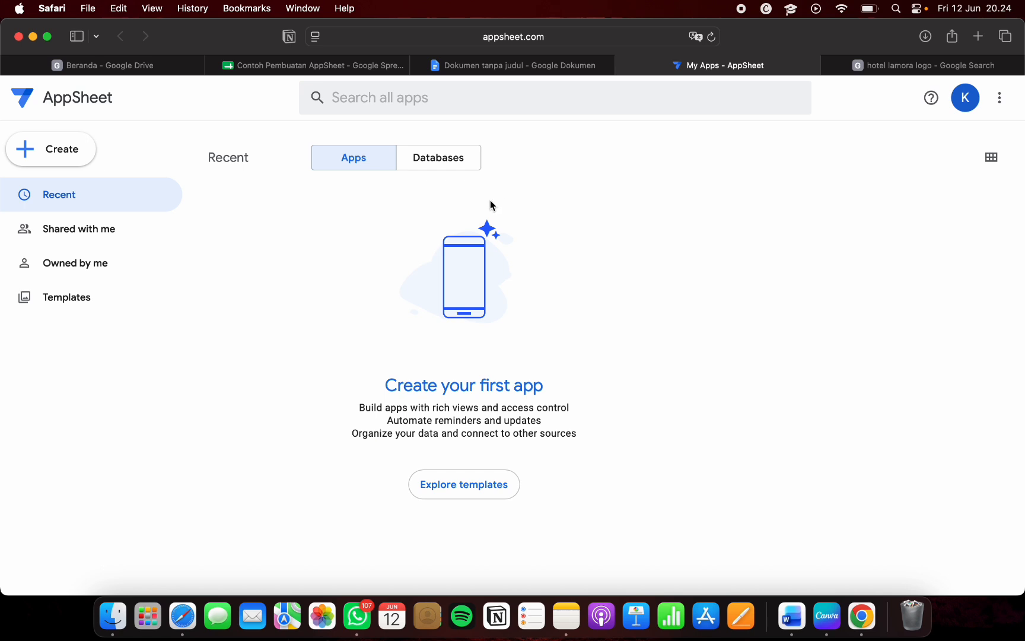
Open the Contoh Pembuatan AppSheet spreadsheet and review its No. PO, Tanggal, Supplier and Total Pengeluaran headers
left_click(314, 65)
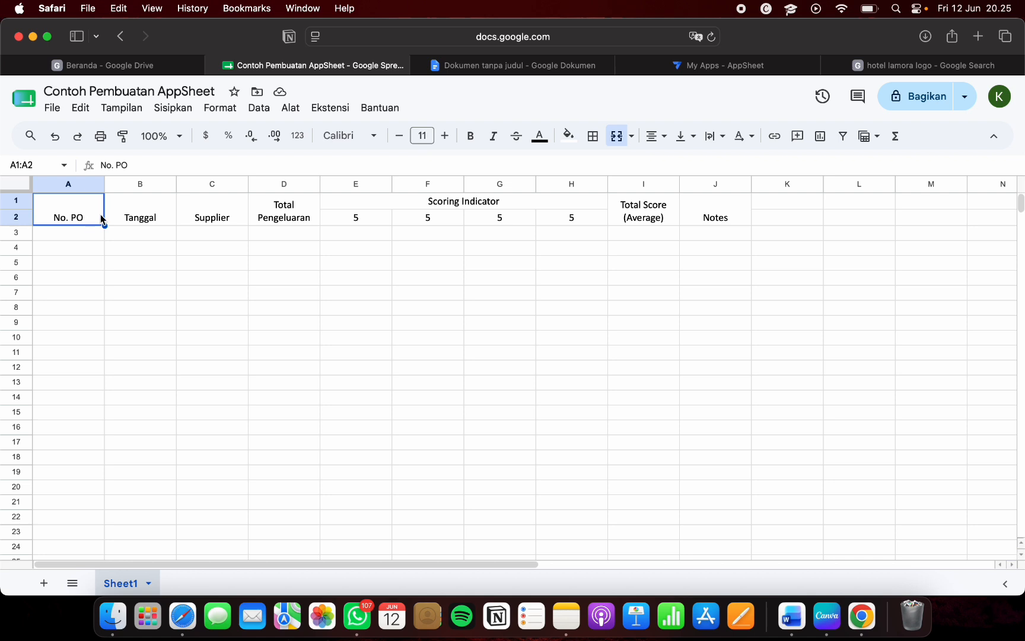
left_click(141, 210)
left_click(204, 214)
left_click(282, 215)
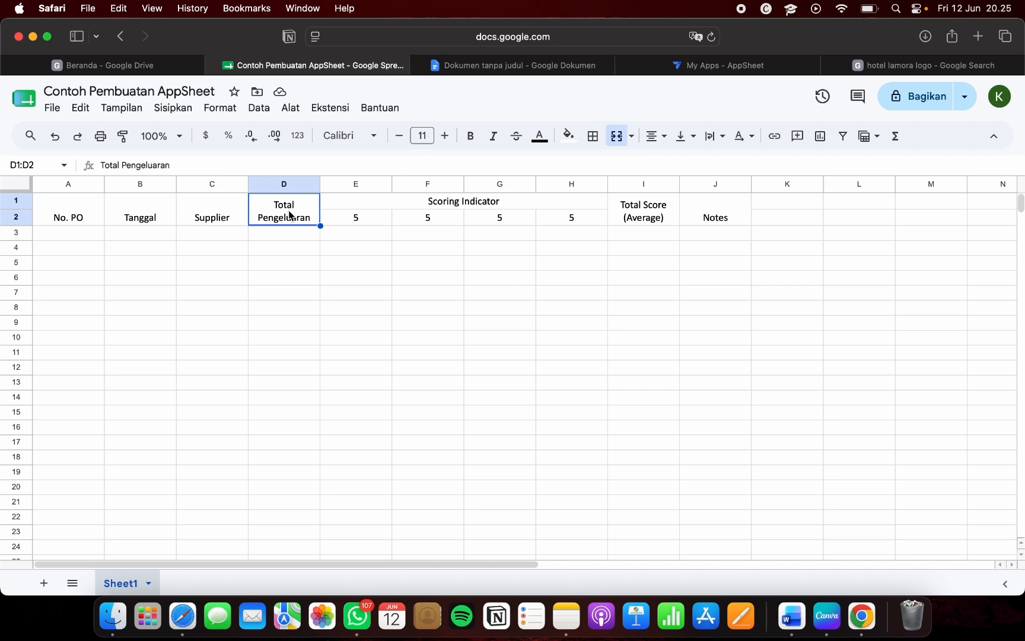
Replace the first Scoring Indicator subheading in cell E2 with Quality
left_click(371, 222)
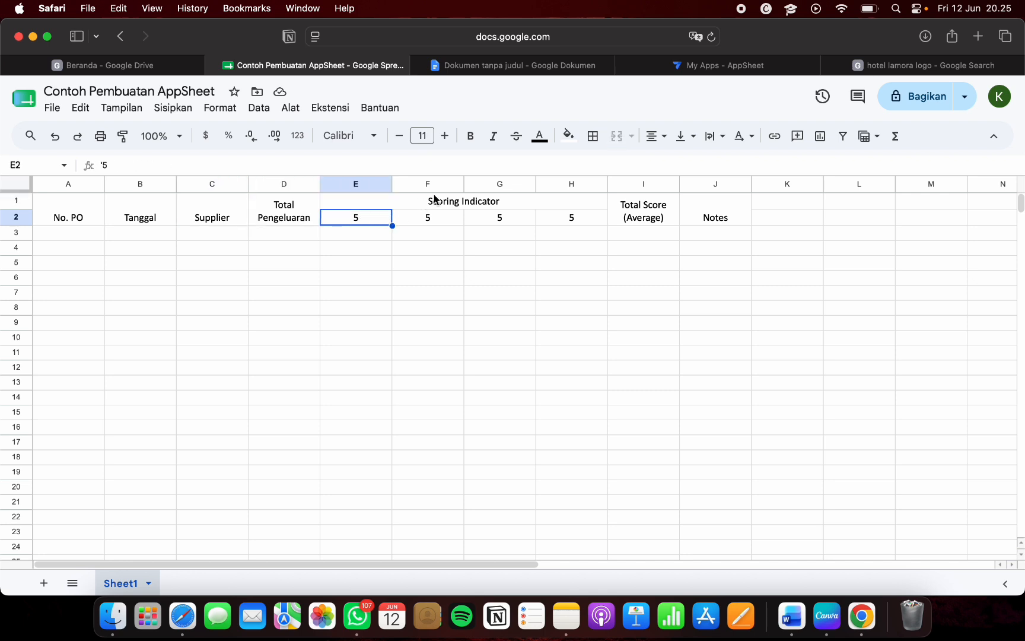
type("Accurac")
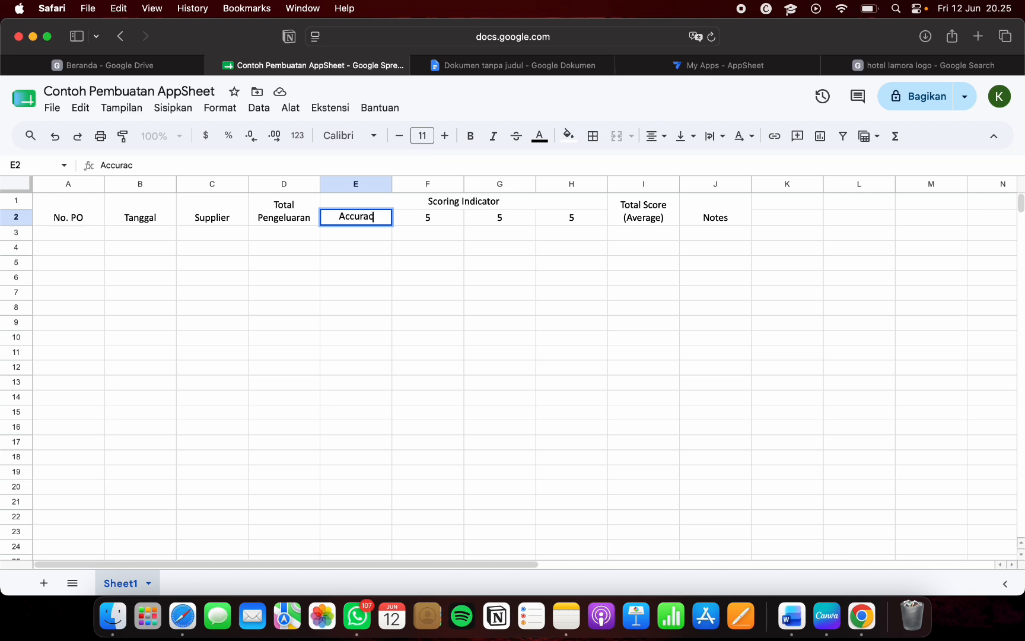
key("BackSpace")
key("BackSpace")
key("BackSpace")
key("BackSpace")
key("BackSpace")
key("BackSpace")
key("BackSpace")
type("Quality")
Set the other Scoring Indicator subheadings in F2, G2 and H2 to Accuracy, Delivery and Responsiveness
left_click(440, 215)
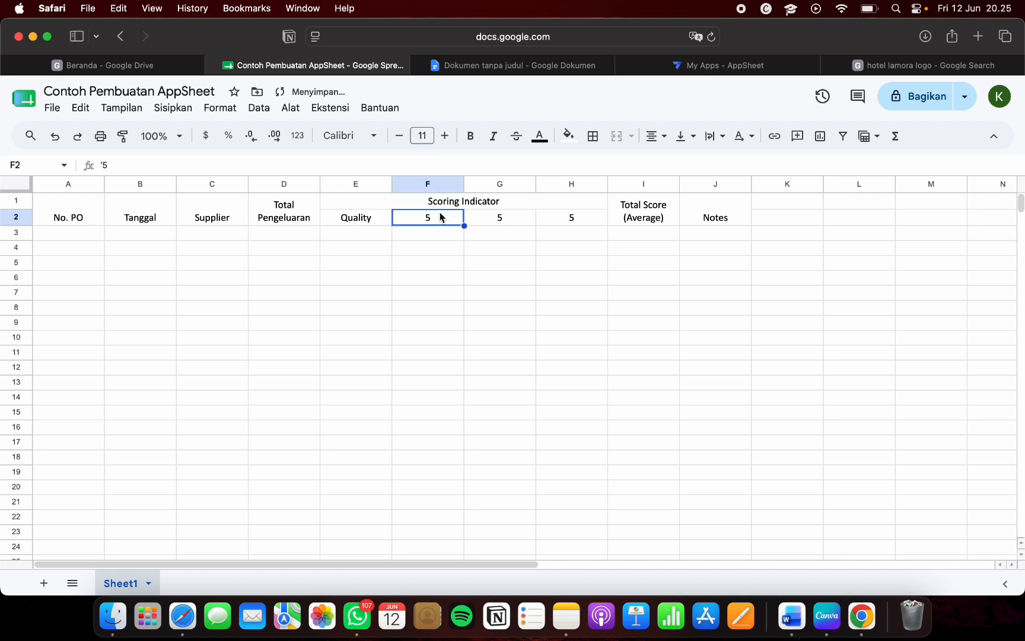
type("Accur")
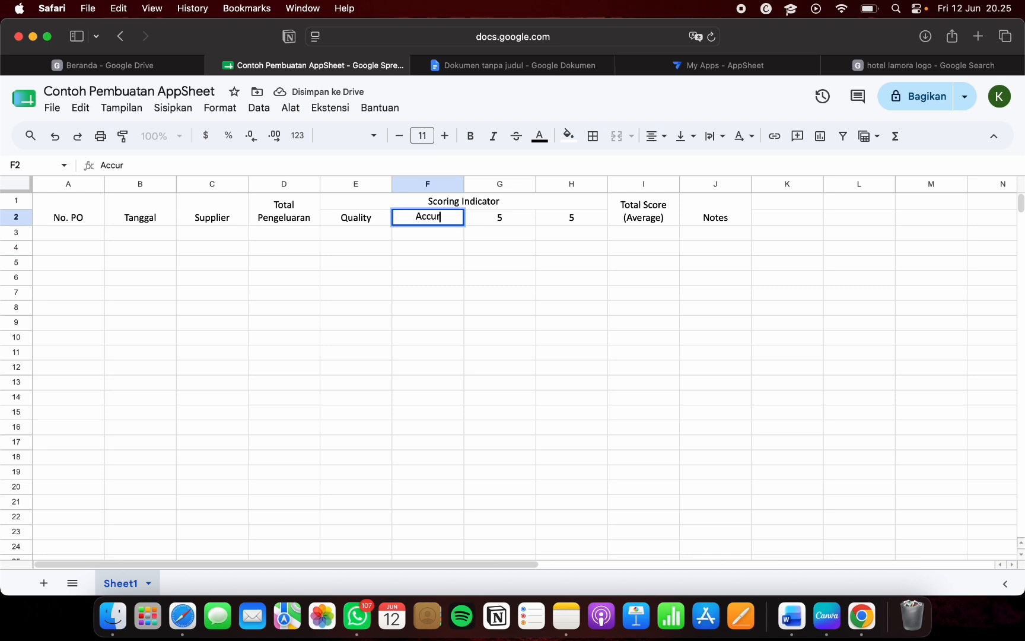
type("acy")
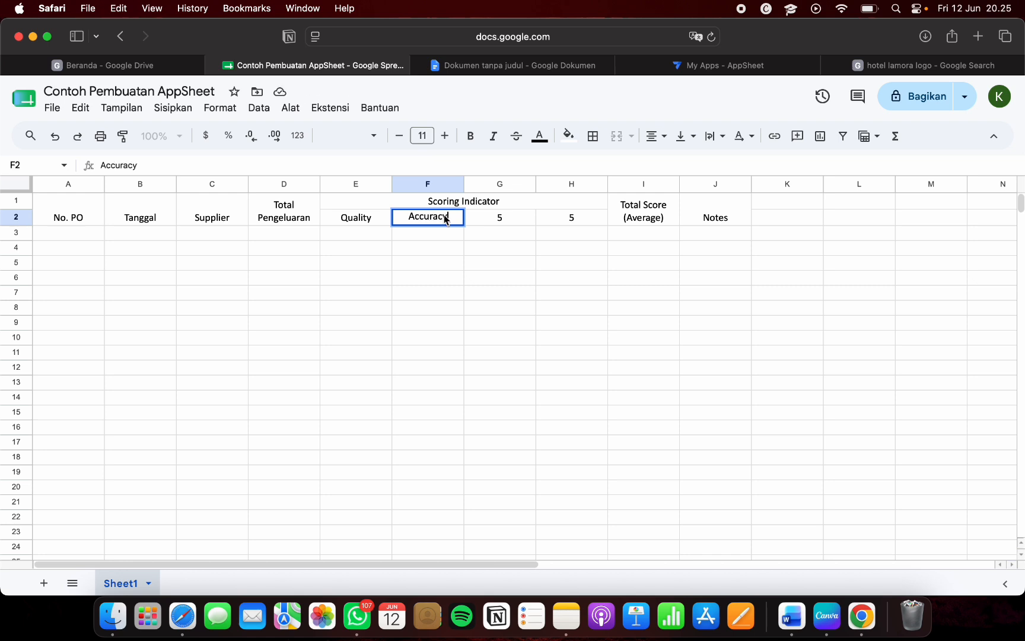
left_click(497, 218)
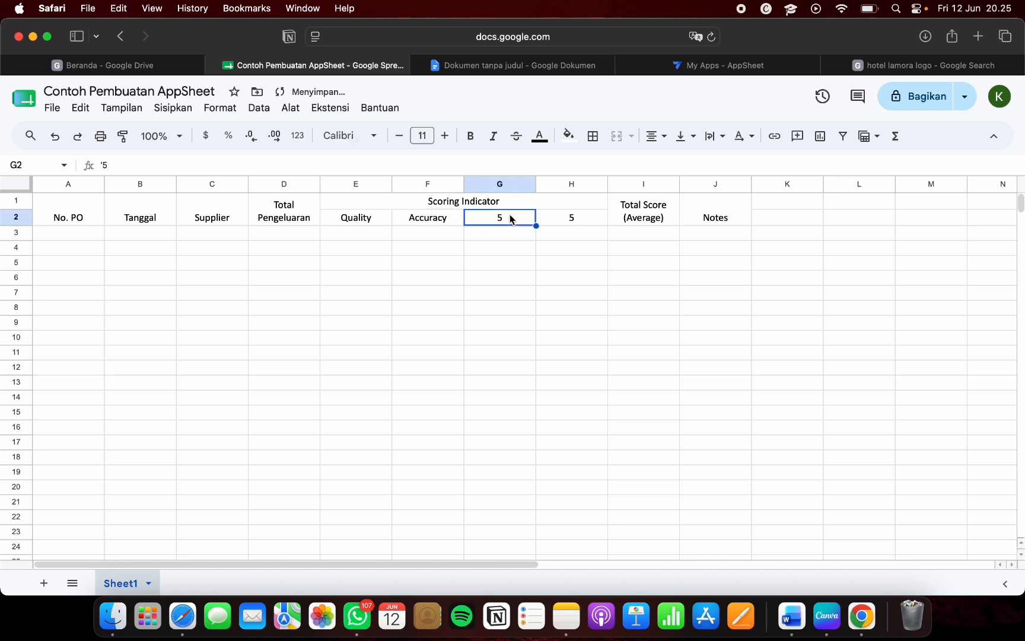
type("Delivery")
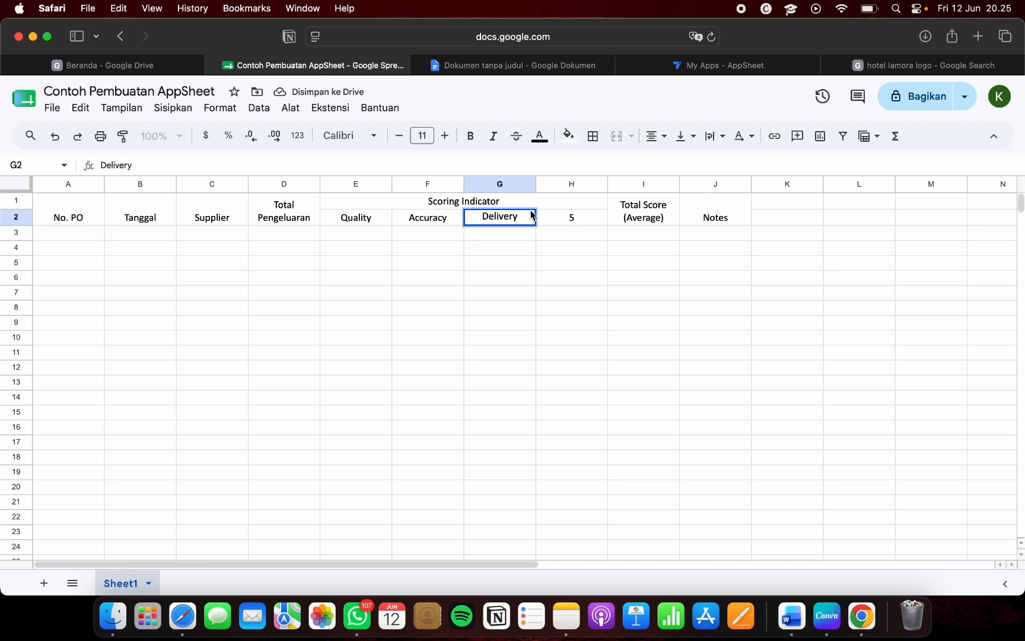
left_click(563, 218)
type("Resp")
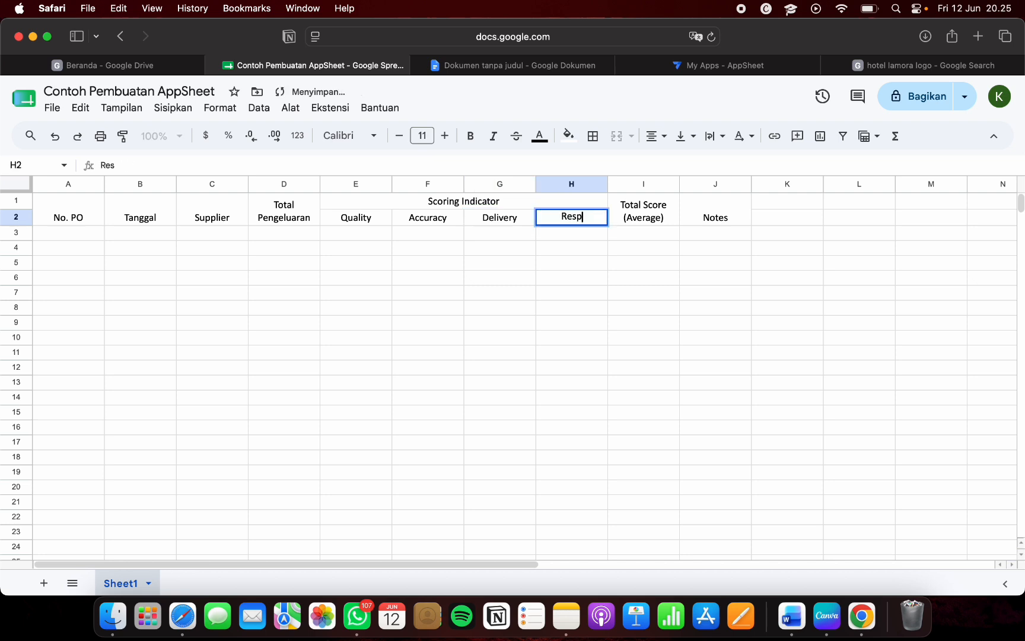
type("onsiveness")
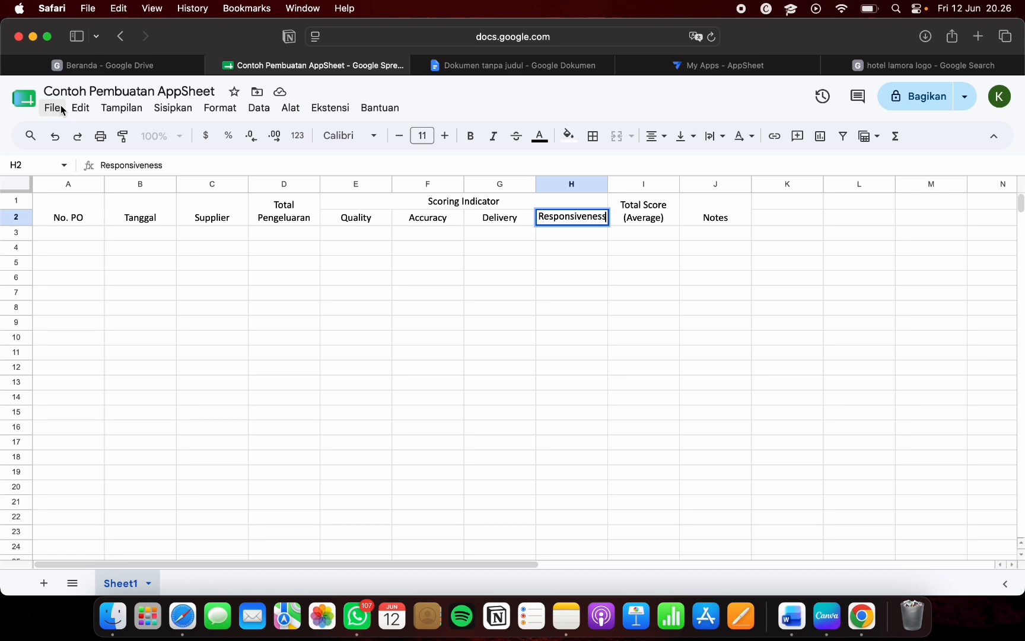
Look in the Contoh folder on Google Drive and check the spreadsheet's existing Drive shortcut without adding another
left_click(137, 63)
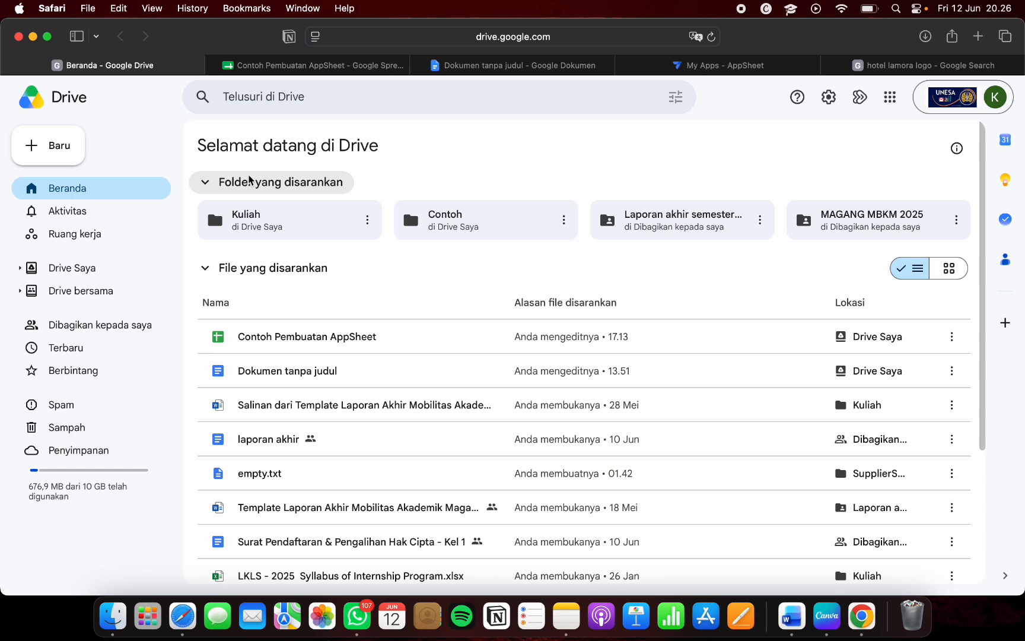
double_click(435, 221)
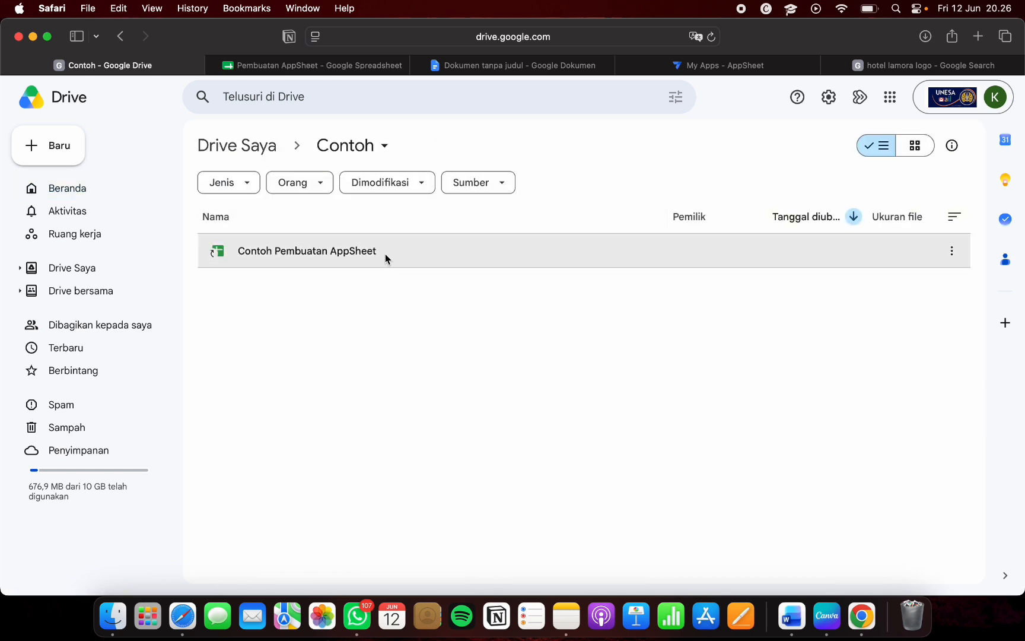
left_click(331, 68)
left_click(53, 107)
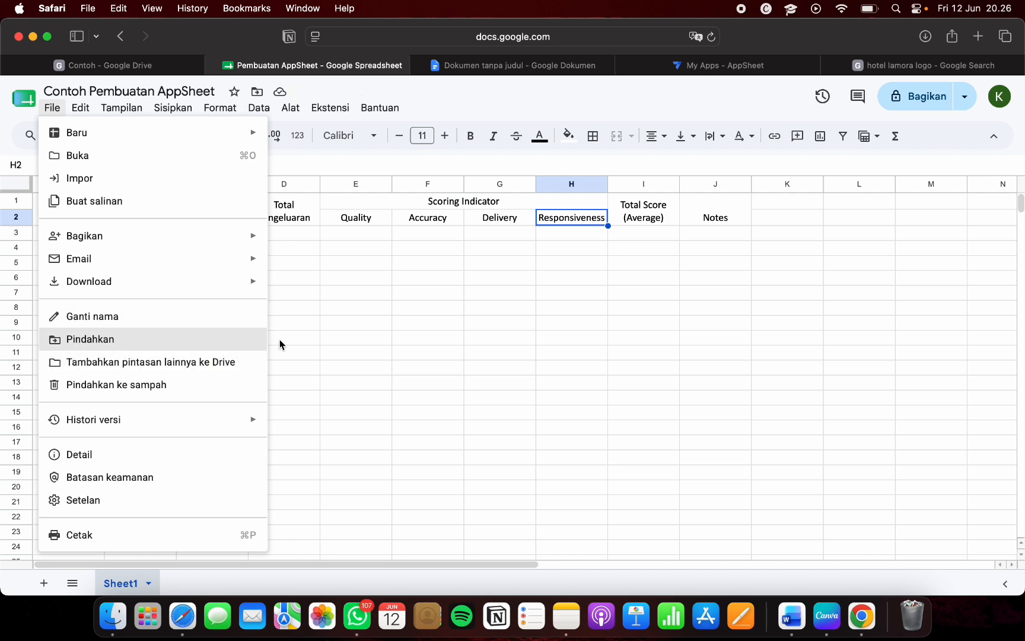
left_click(238, 359)
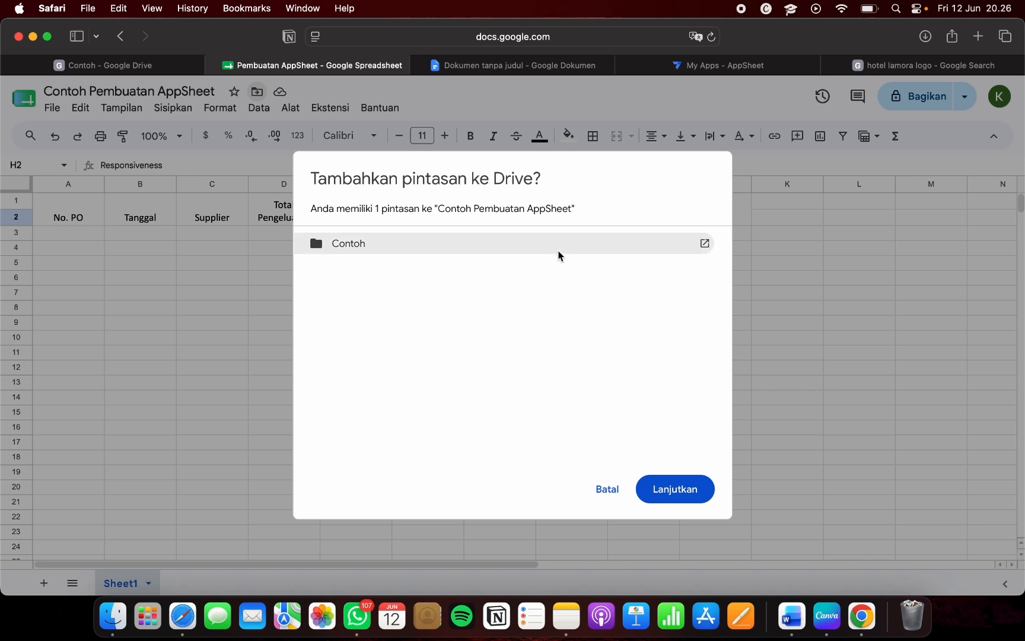
left_click(606, 489)
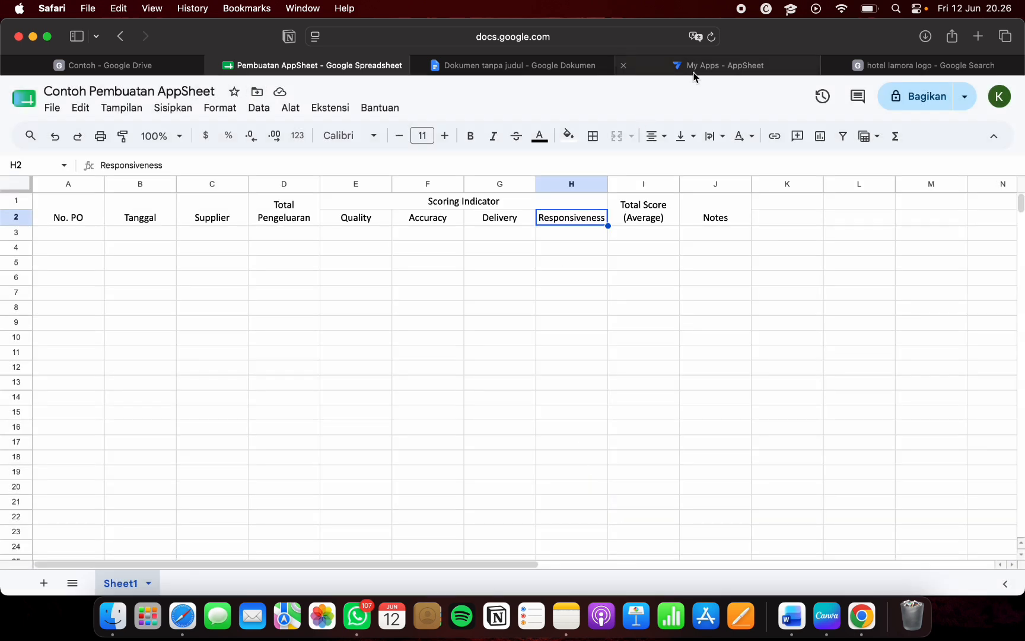
Switch to AppSheet and start creating a new app from existing data
mouse_move(695, 75)
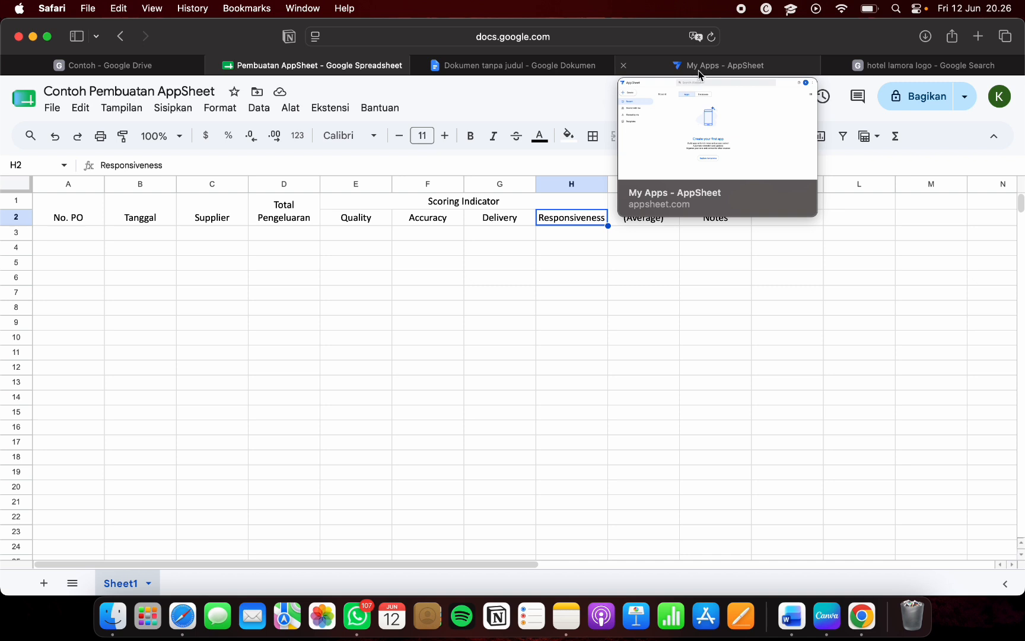
left_click(700, 70)
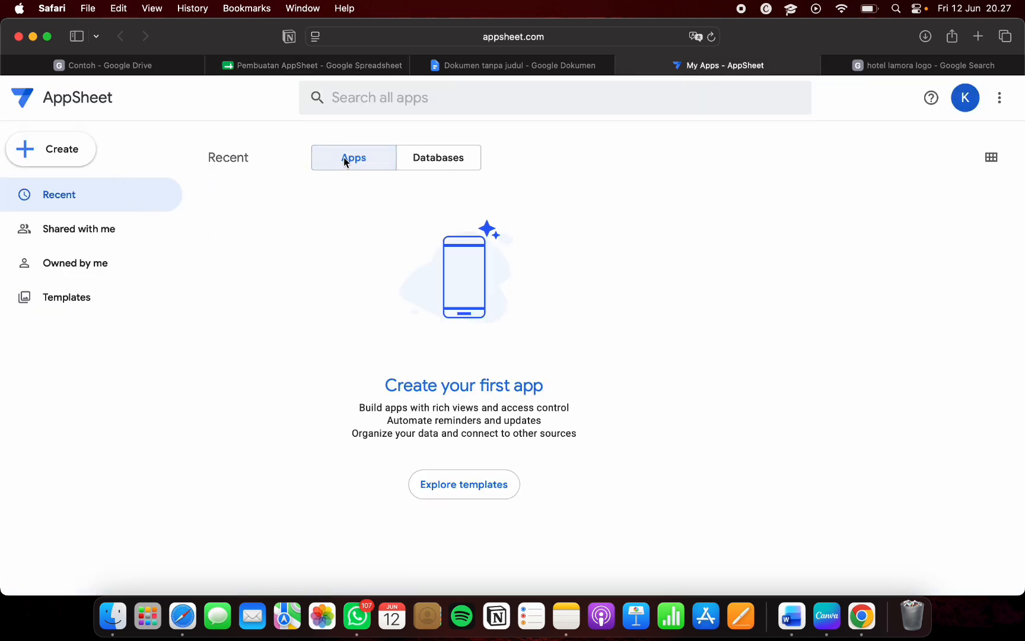
left_click(375, 170)
left_click(64, 154)
mouse_move(96, 171)
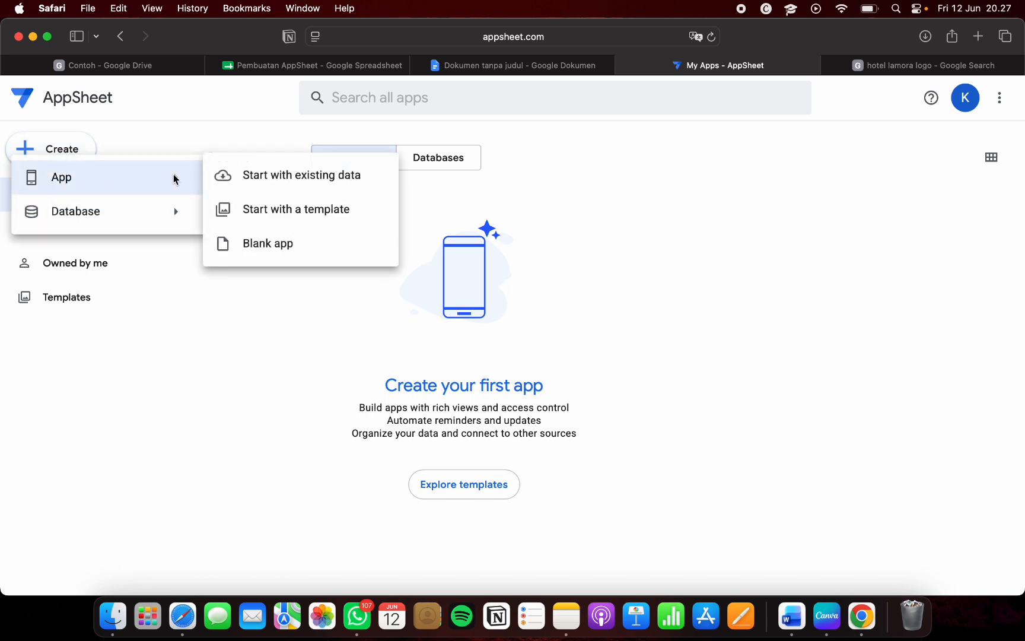
left_click(288, 180)
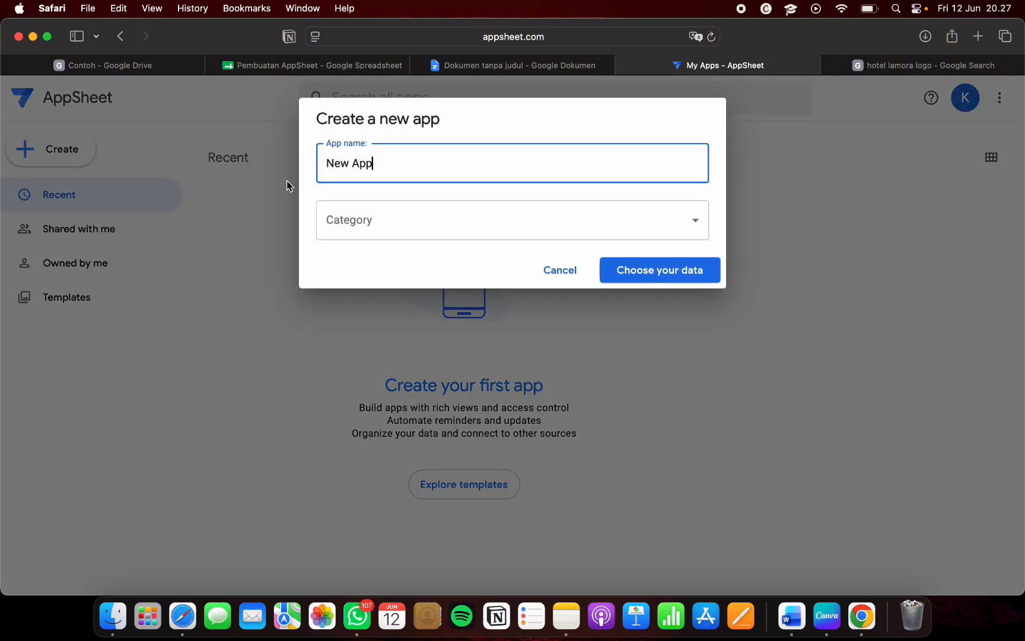
Name the new app Supplier Scoring and set its category to Inspections & Surveys
triple_click(442, 173)
type("Supplier Scoring")
left_click(379, 236)
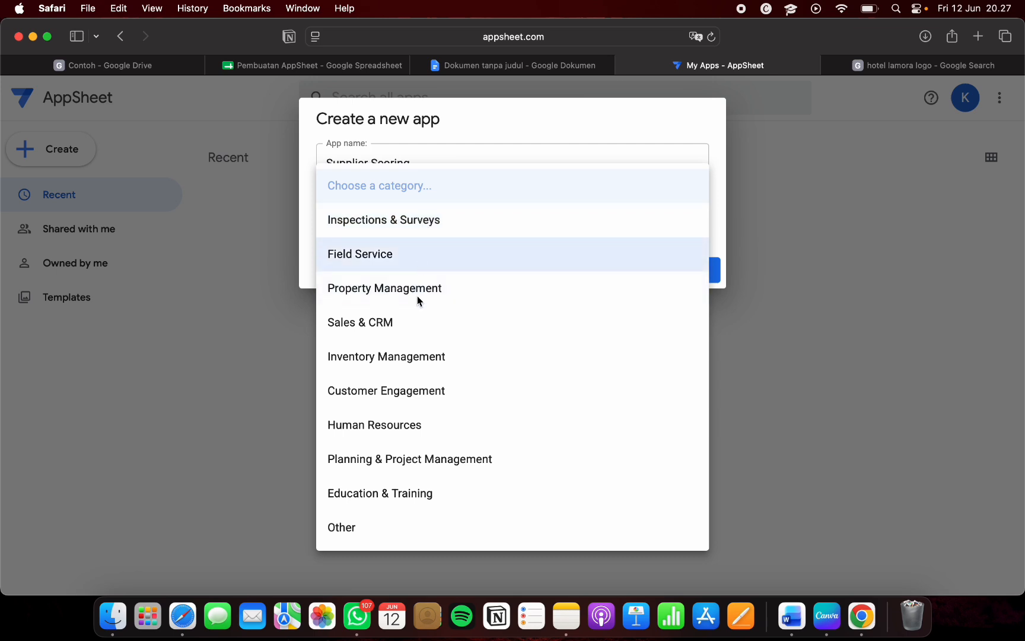
left_click(443, 220)
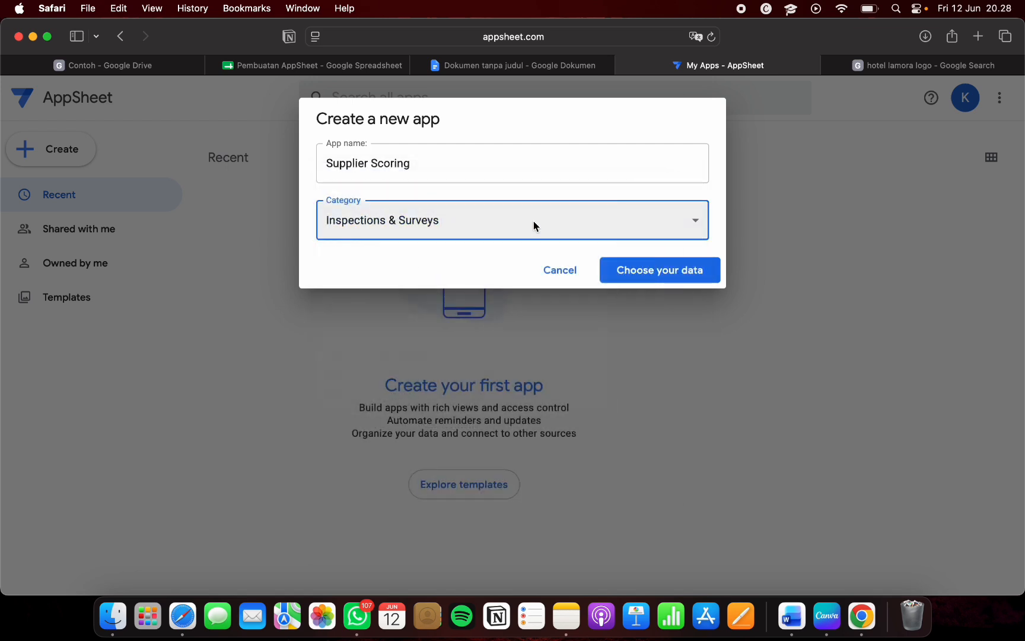
Create the app with the Google Sheets file Contoh Pembuatan AppSheet as its data source and dismiss the welcome dialog
left_click(652, 264)
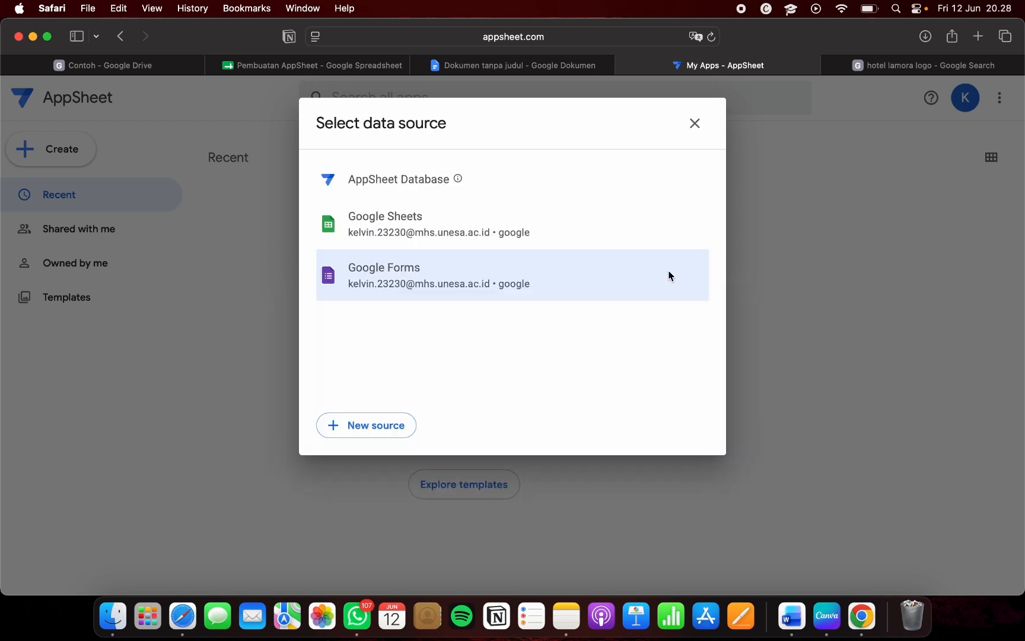
left_click(539, 231)
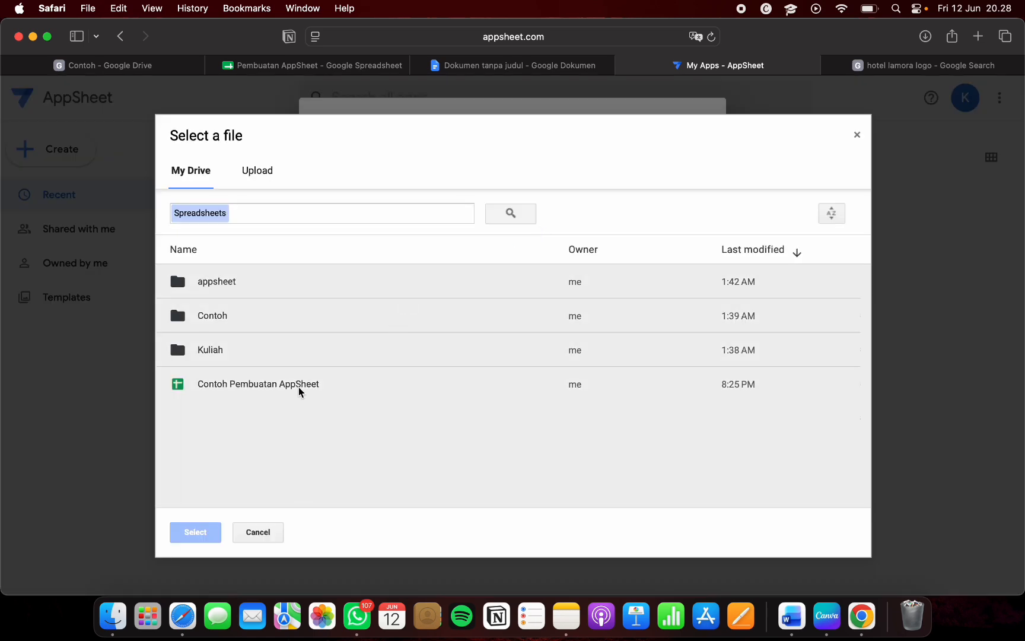
left_click(300, 385)
left_click(199, 531)
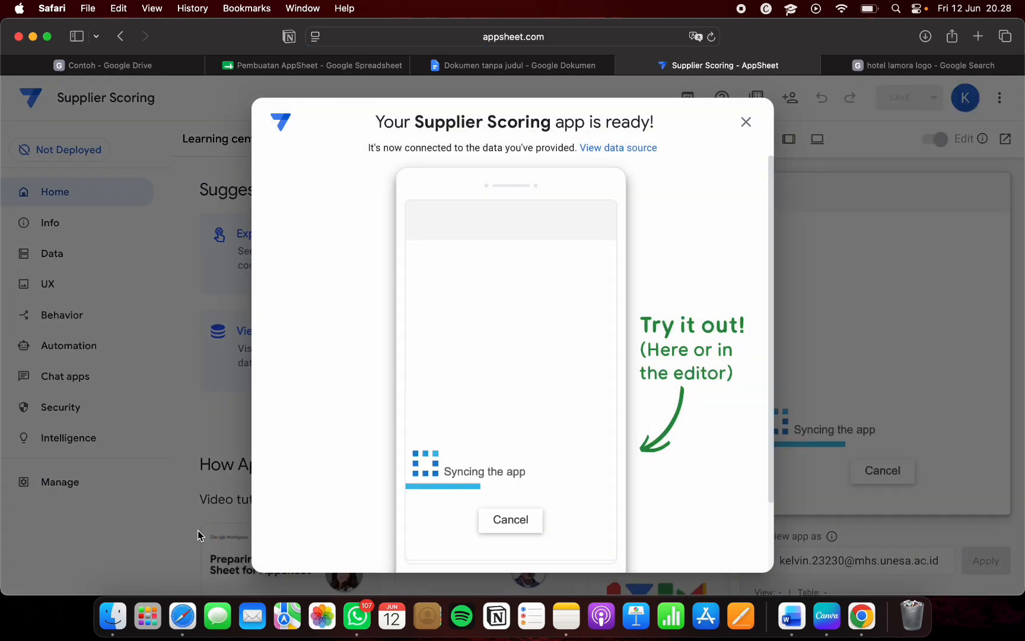
left_click(746, 122)
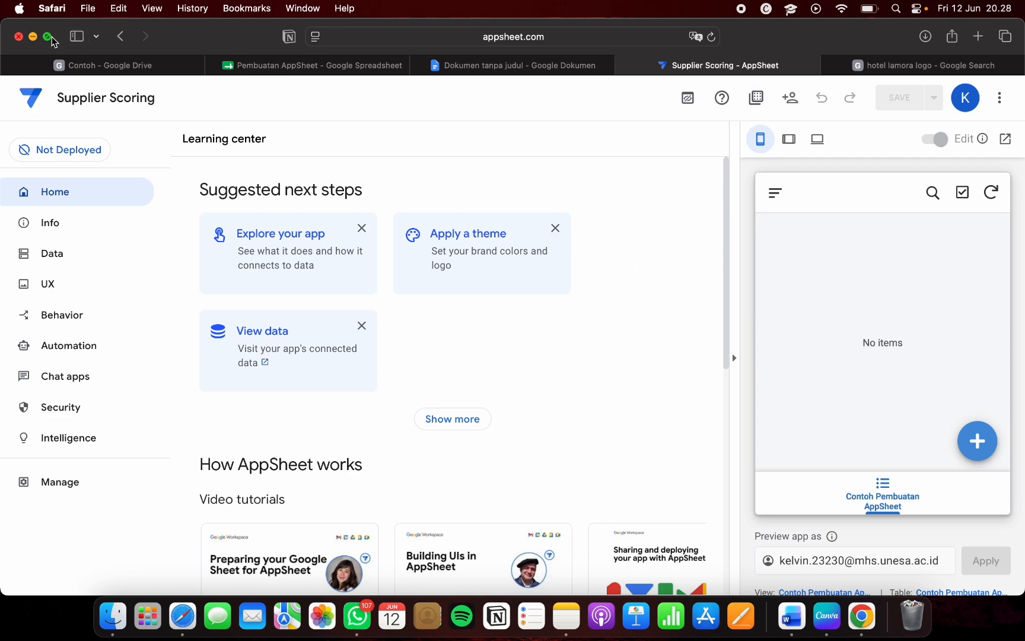
Make the browser window full screen and look through the app editor's Data, Home, Info and UX sections
left_click(49, 36)
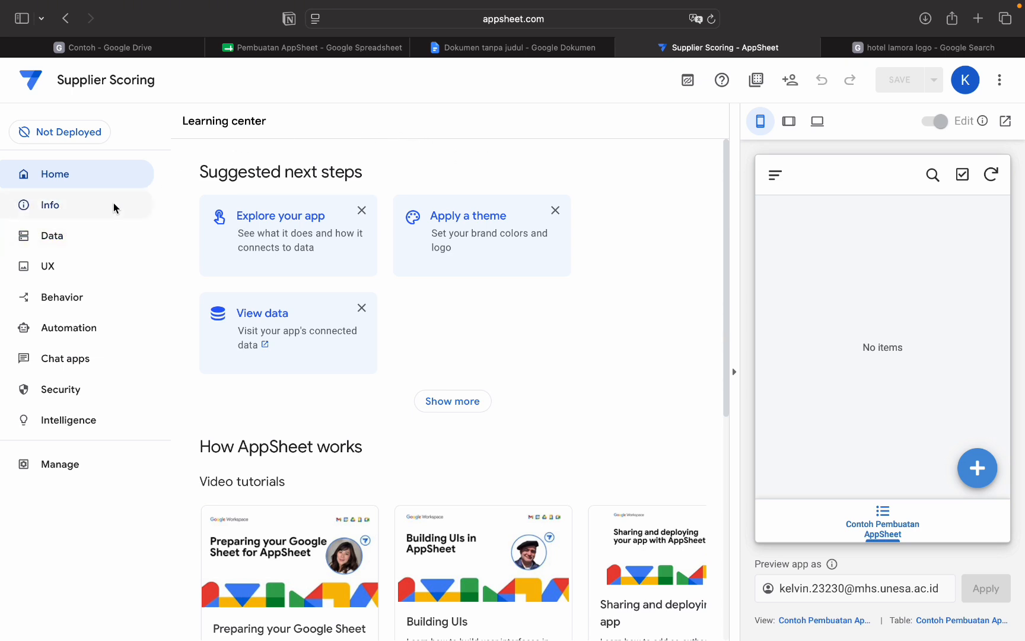
left_click(112, 233)
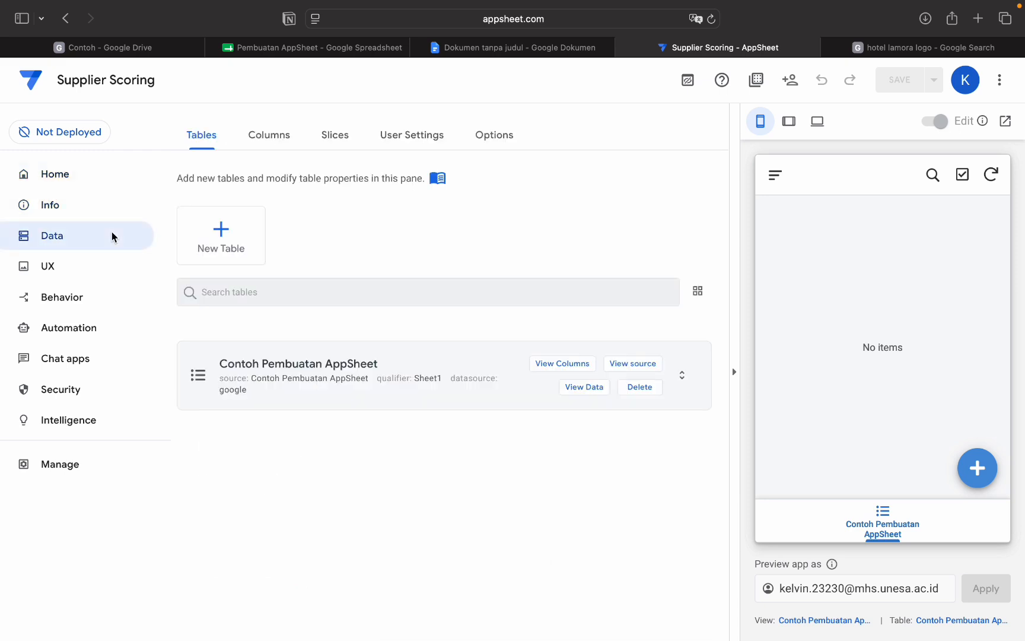
left_click(92, 173)
left_click(90, 213)
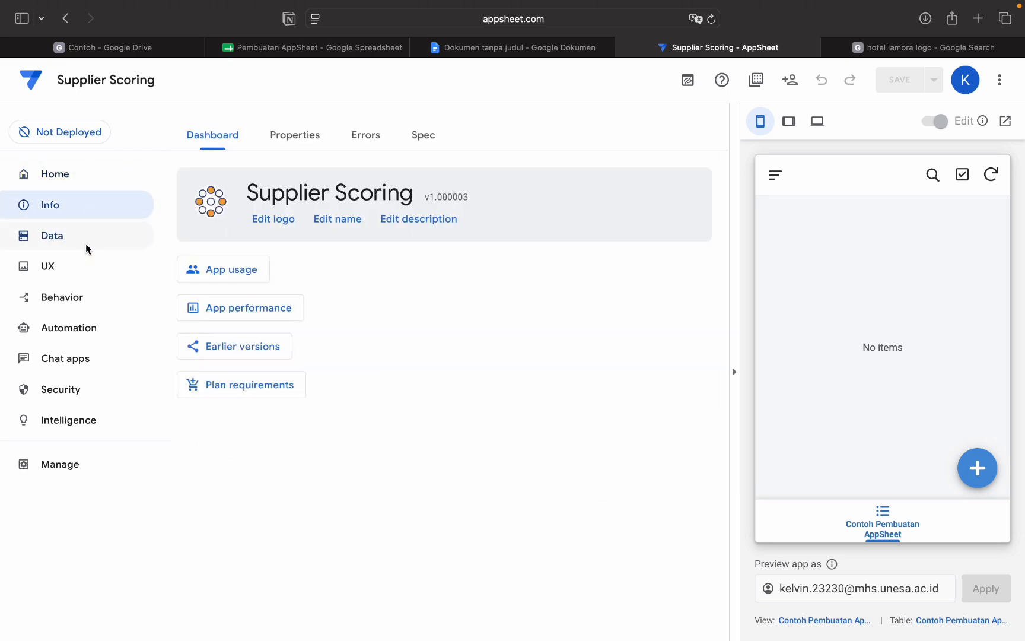
left_click(86, 241)
left_click(96, 268)
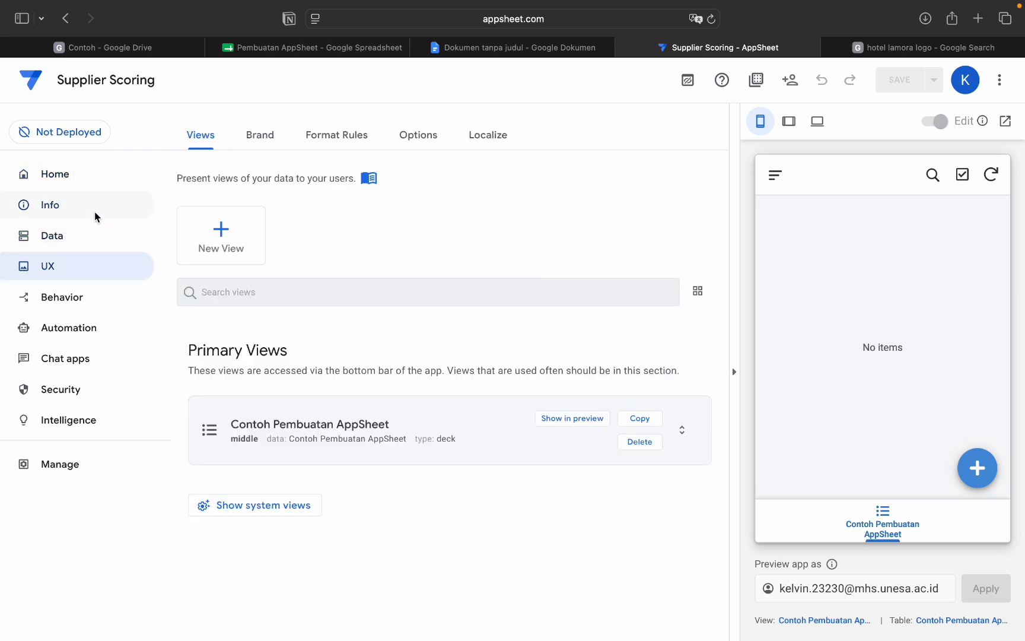
Expand the column list of the Contoh Pembuatan AppSheet table and set the No. PO column's type to Number
left_click(94, 241)
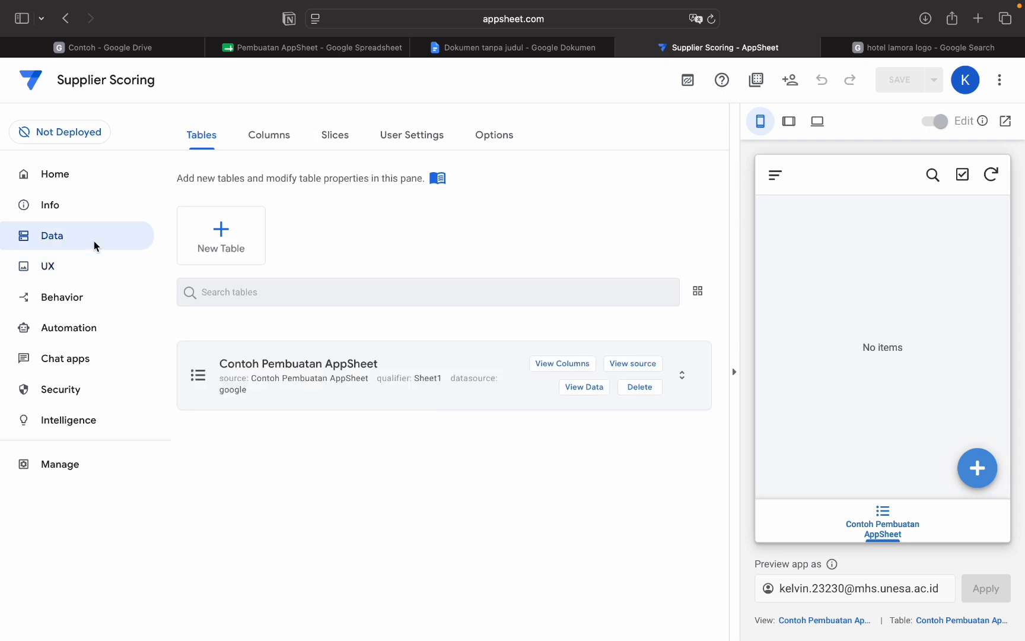
left_click(282, 140)
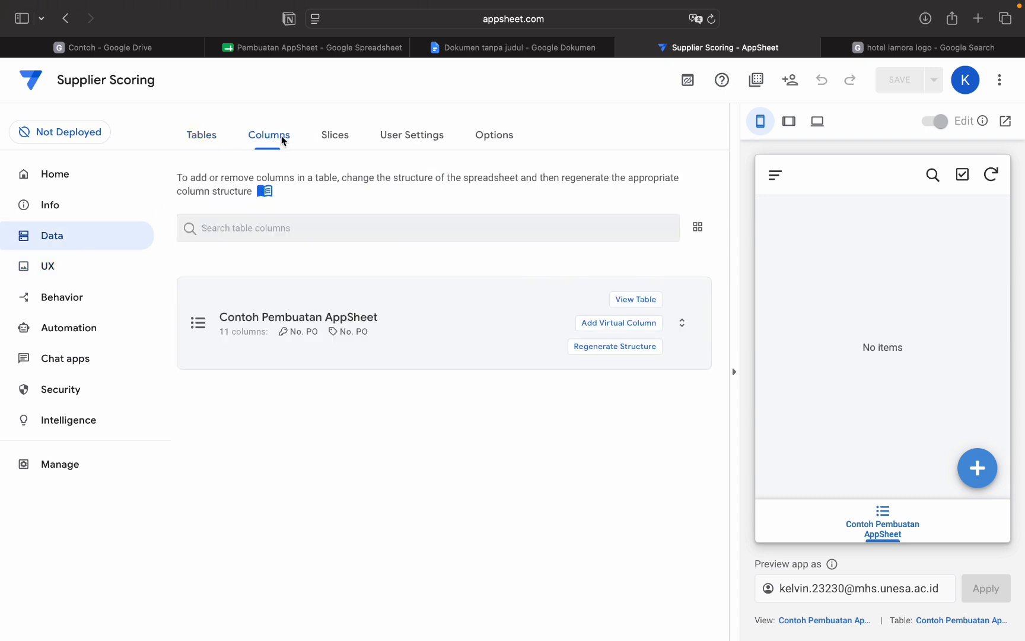
left_click(456, 302)
scroll(435, 411, "down", 1)
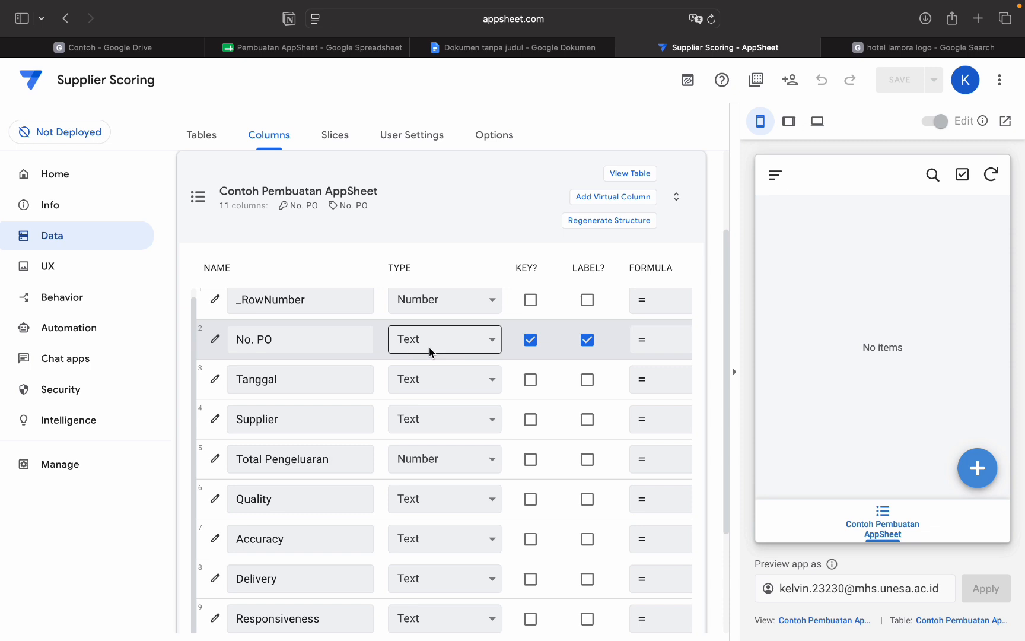
left_click(464, 347)
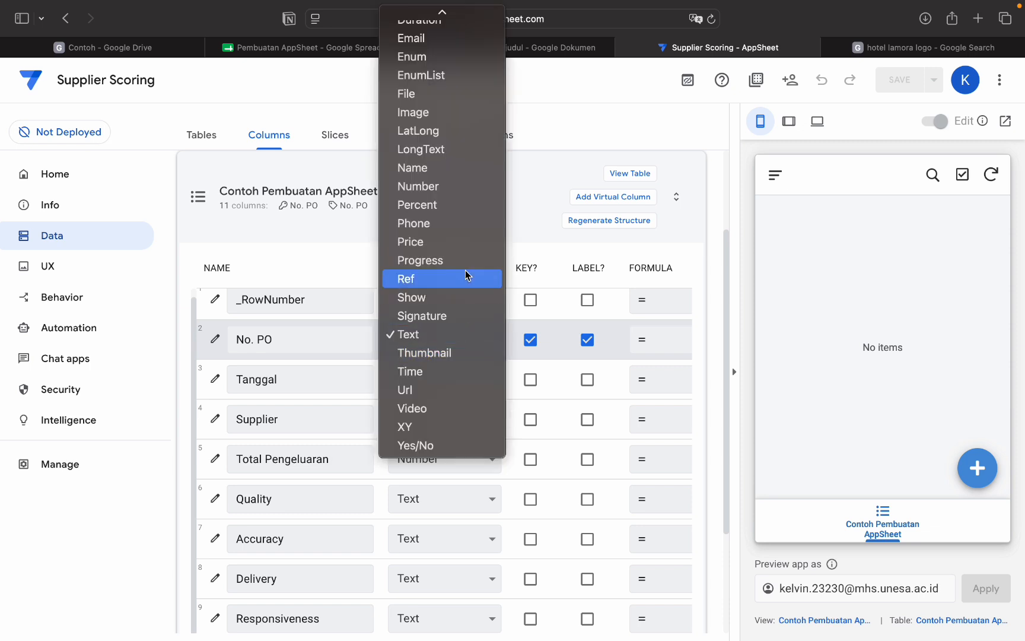
scroll(481, 168, "up", 5)
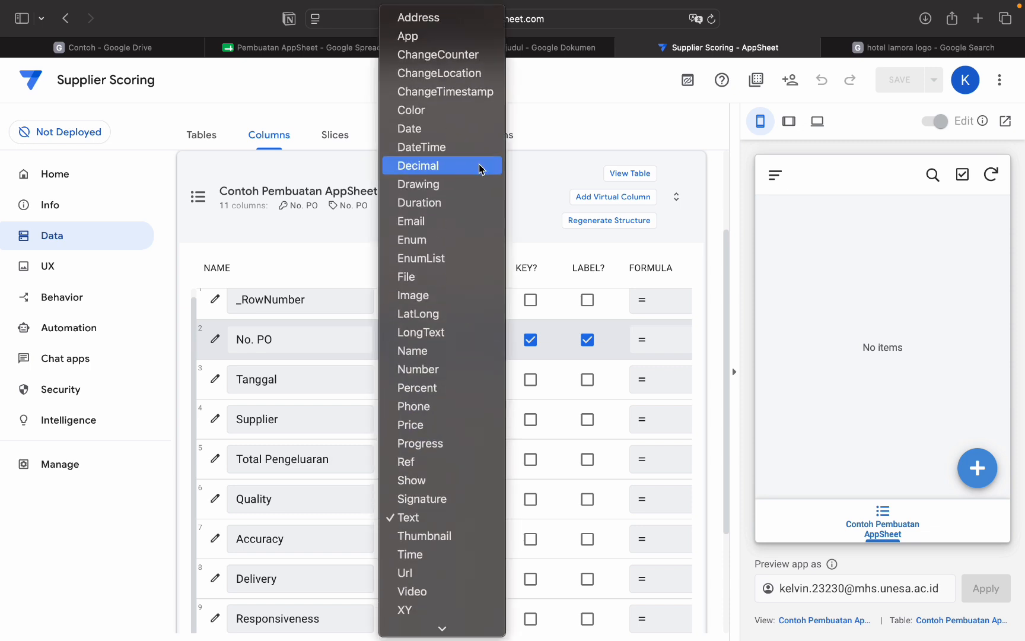
scroll(436, 311, "down", 1)
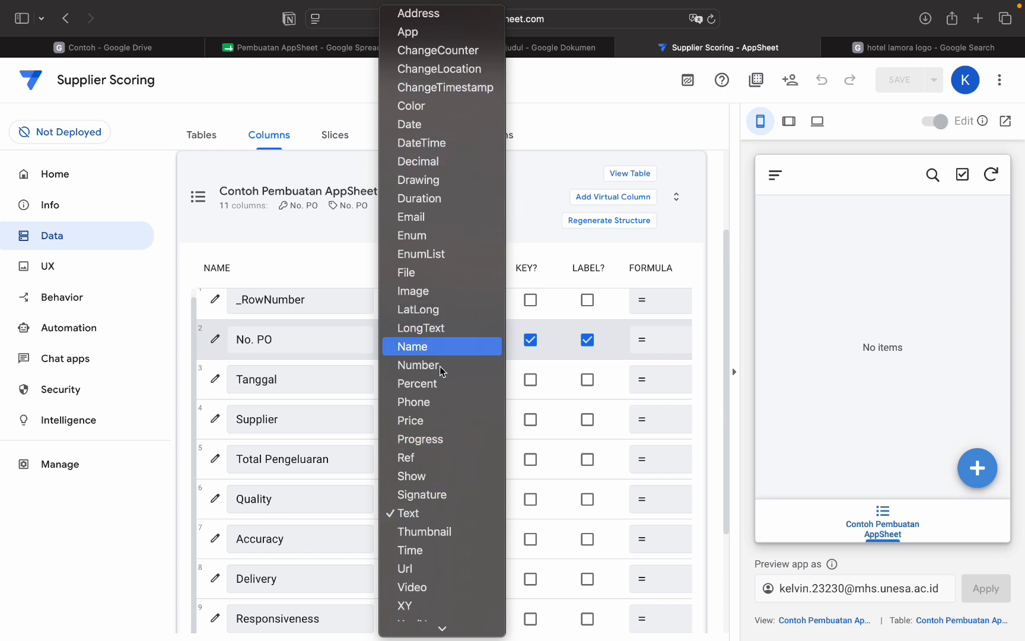
left_click(454, 370)
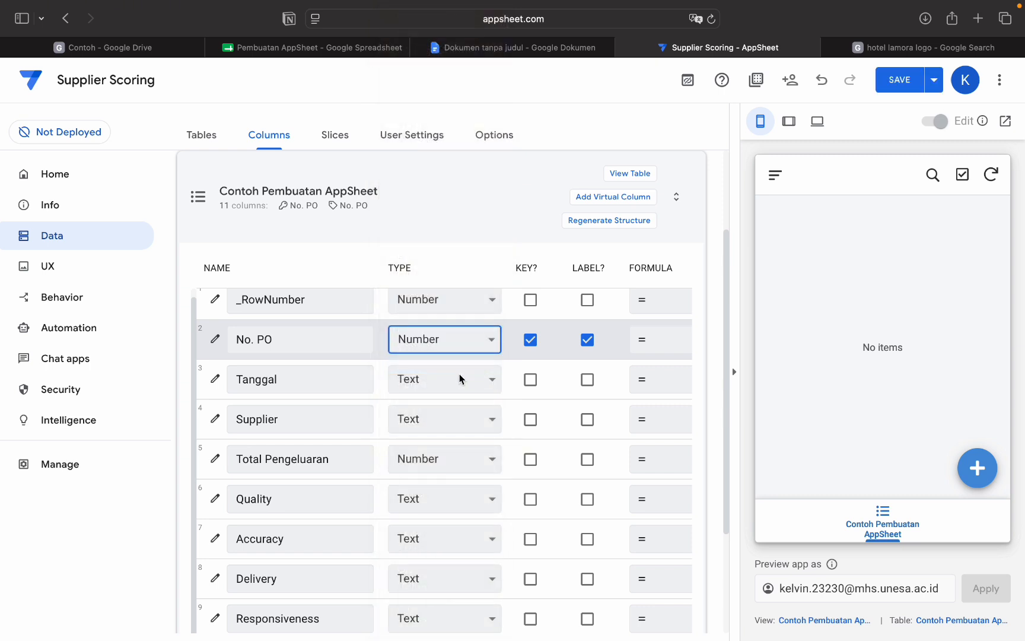
Set the Tanggal column's type to Date and the Supplier column's type to Enum
left_click(465, 384)
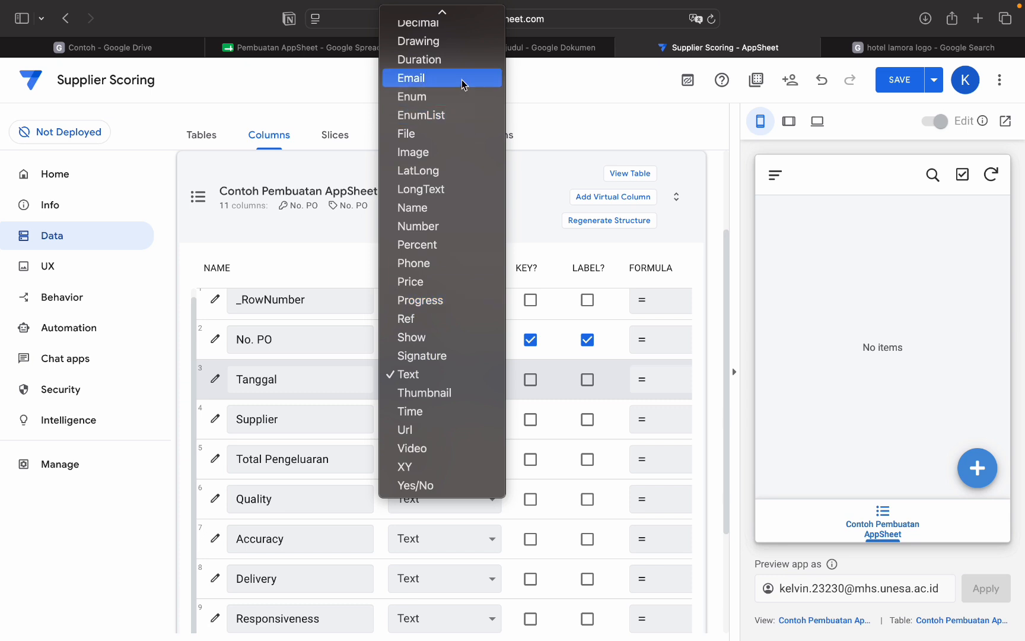
scroll(465, 81, "up", 5)
left_click(452, 129)
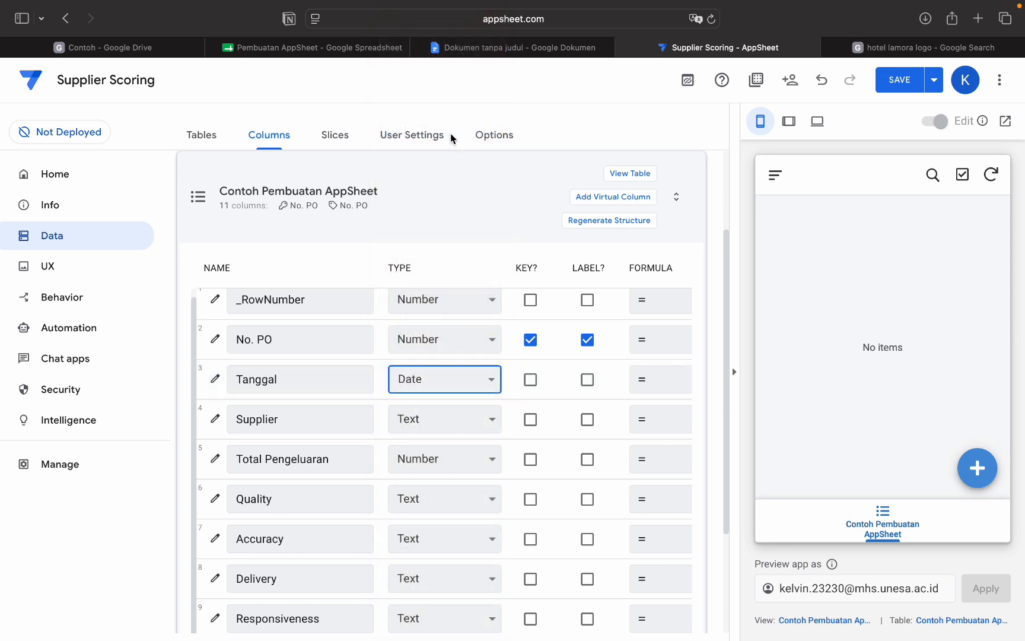
left_click(439, 421)
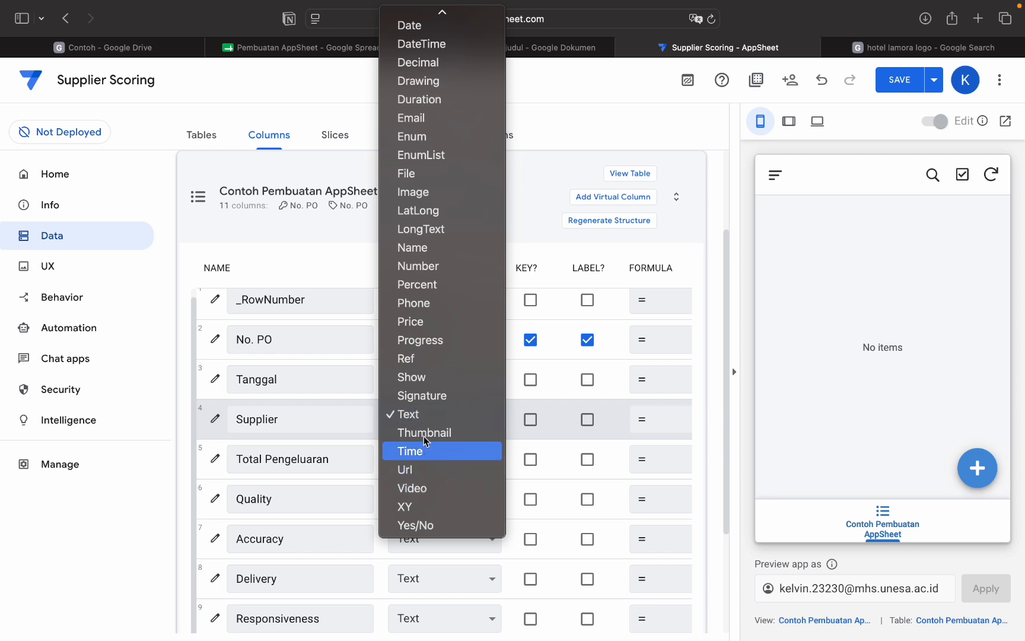
left_click(432, 145)
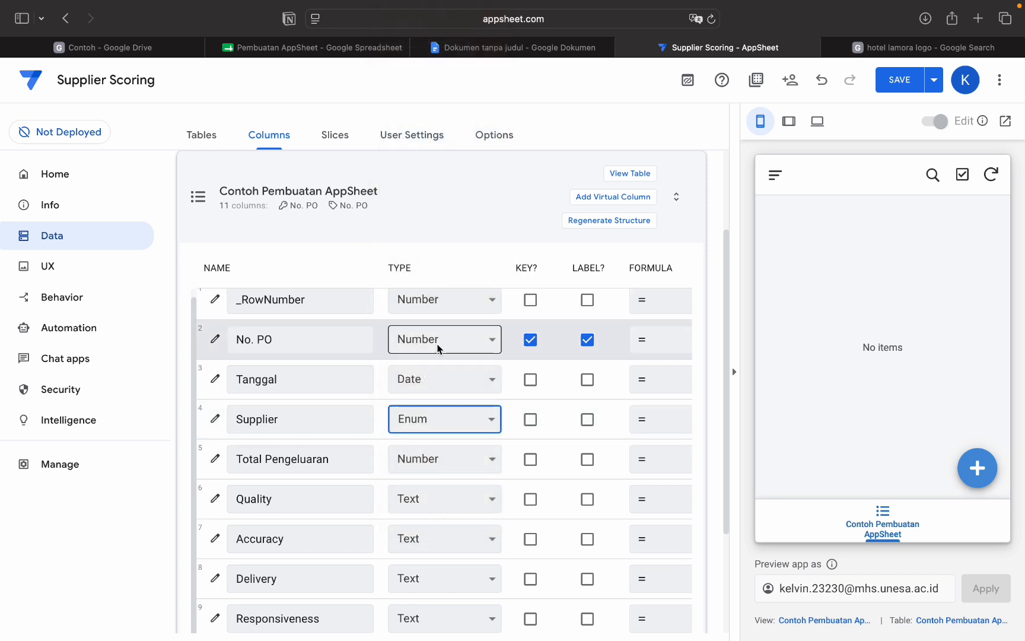
Set the Quality, Accuracy, Delivery and Responsiveness columns to type Enum and Total Score (Average) to Decimal
scroll(478, 465, "down", 3)
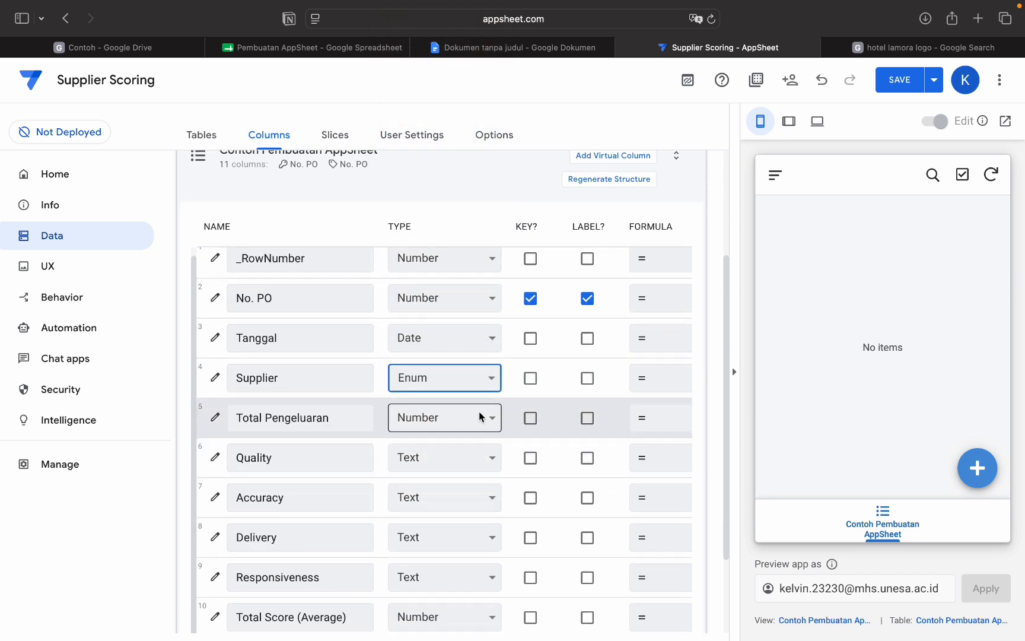
scroll(468, 469, "down", 1)
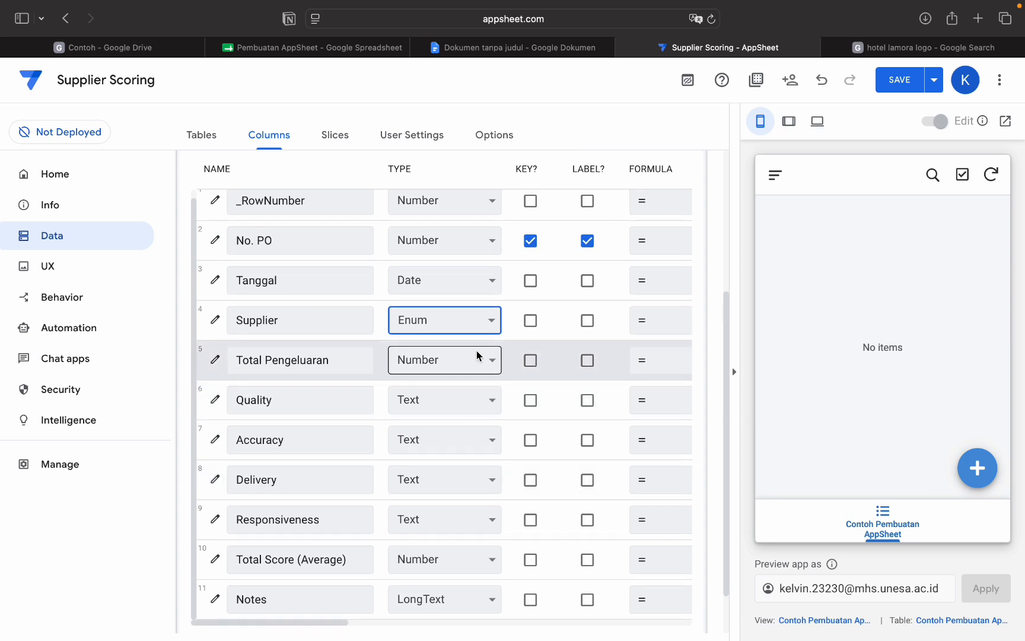
left_click(450, 399)
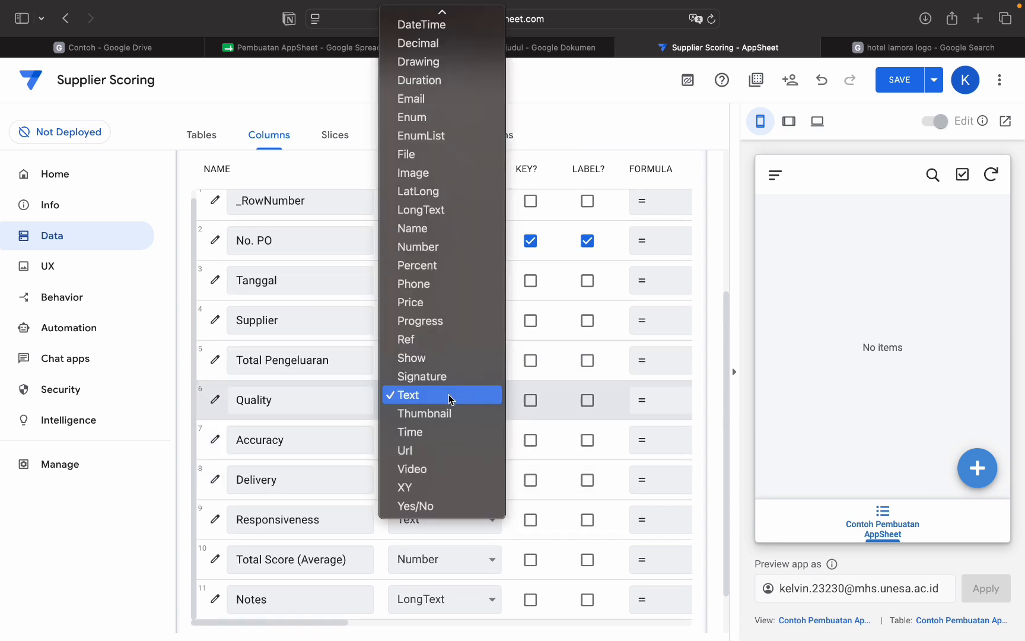
left_click(451, 115)
left_click(447, 439)
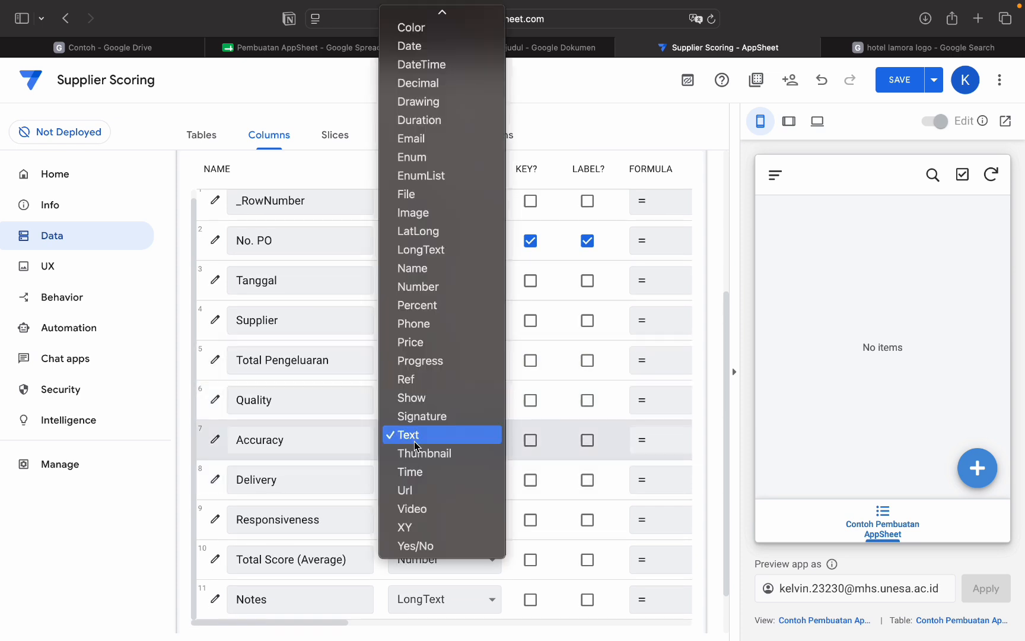
left_click(453, 154)
left_click(448, 481)
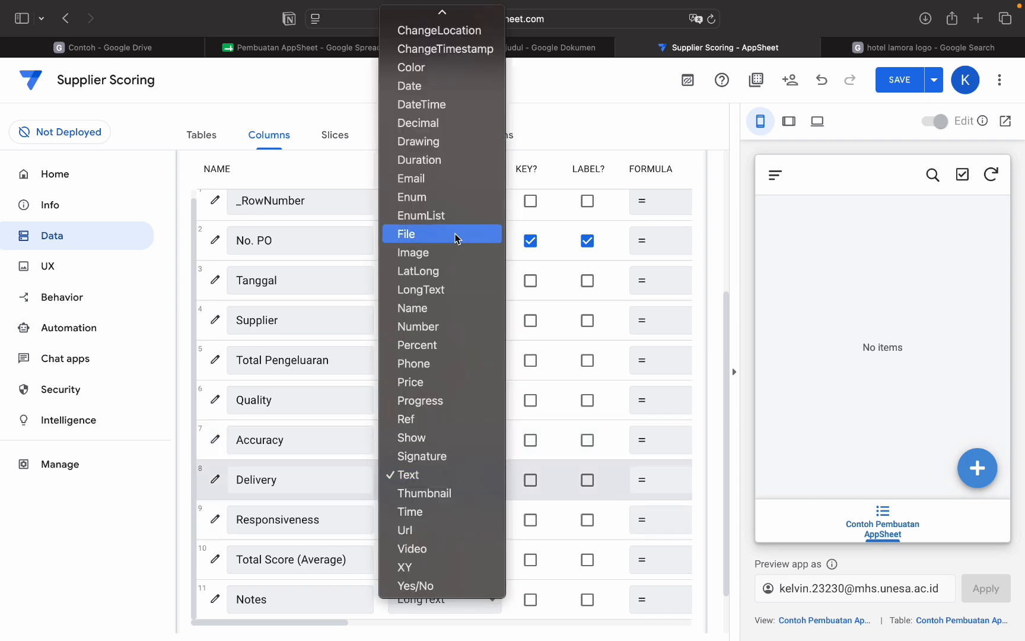
left_click(443, 197)
left_click(431, 523)
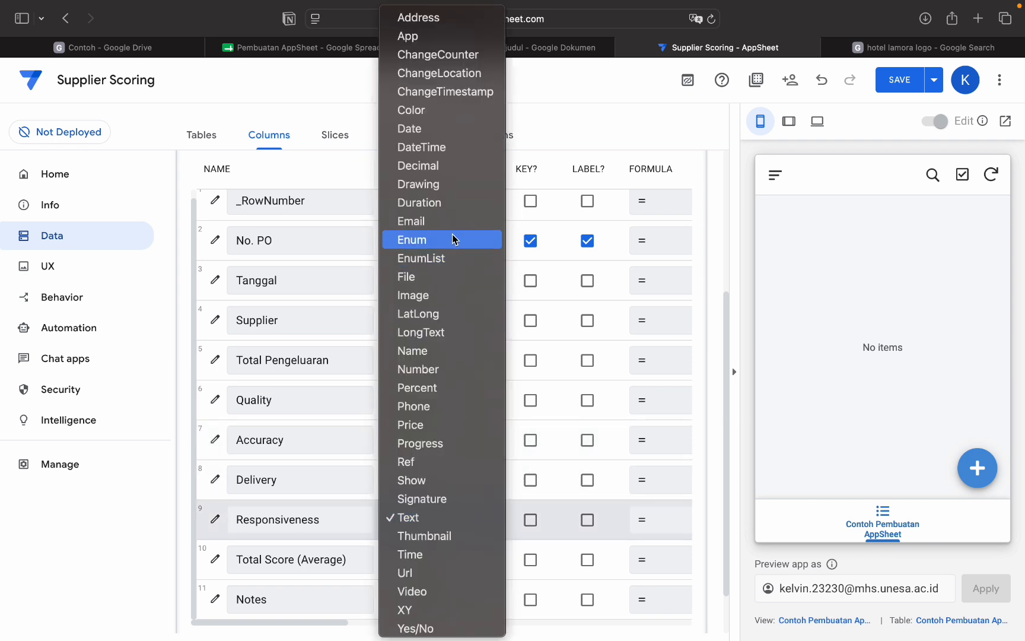
left_click(456, 236)
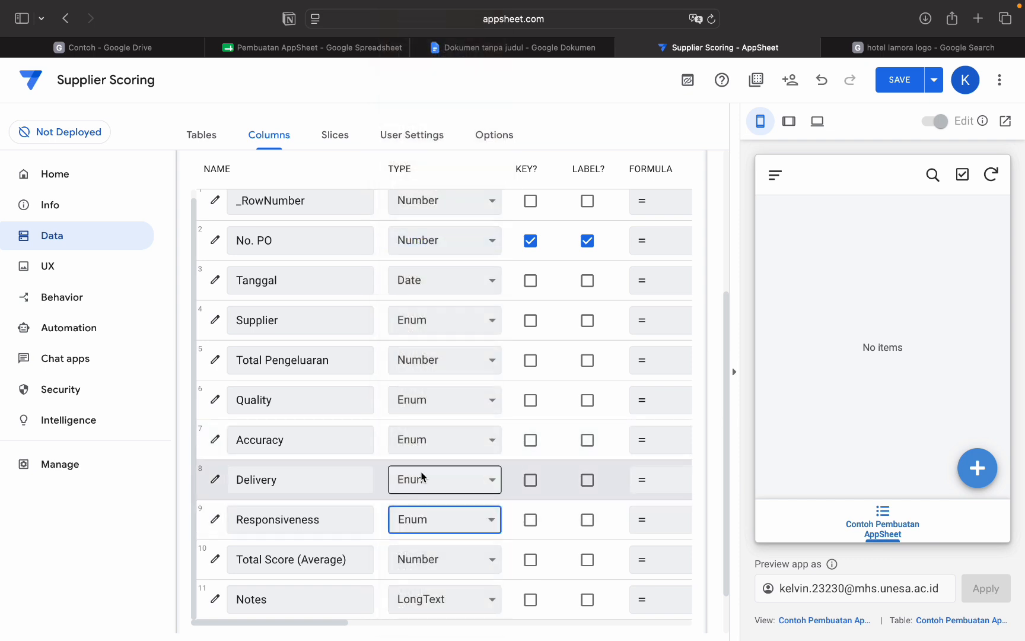
left_click(435, 564)
left_click(457, 352)
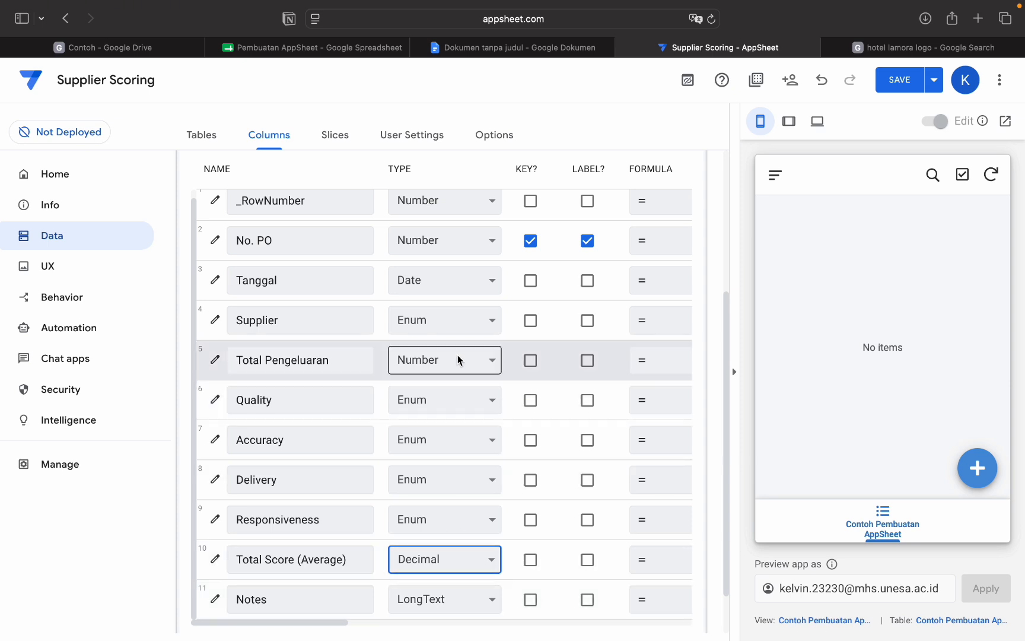
Examine the No. PO column's detailed settings, including its type details, and close them
scroll(290, 323, "up", 1)
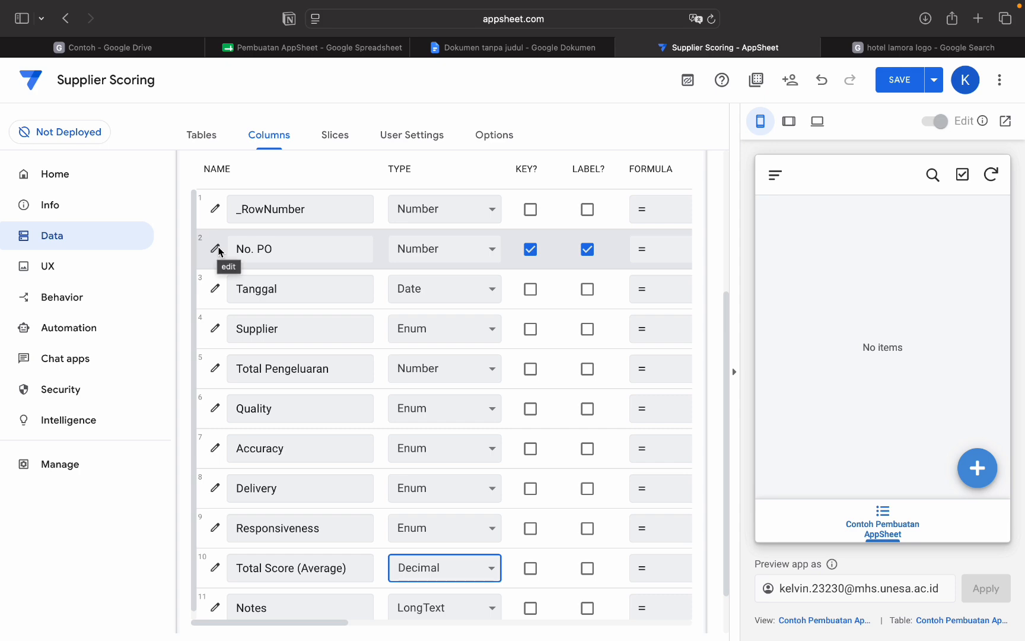
left_click(217, 250)
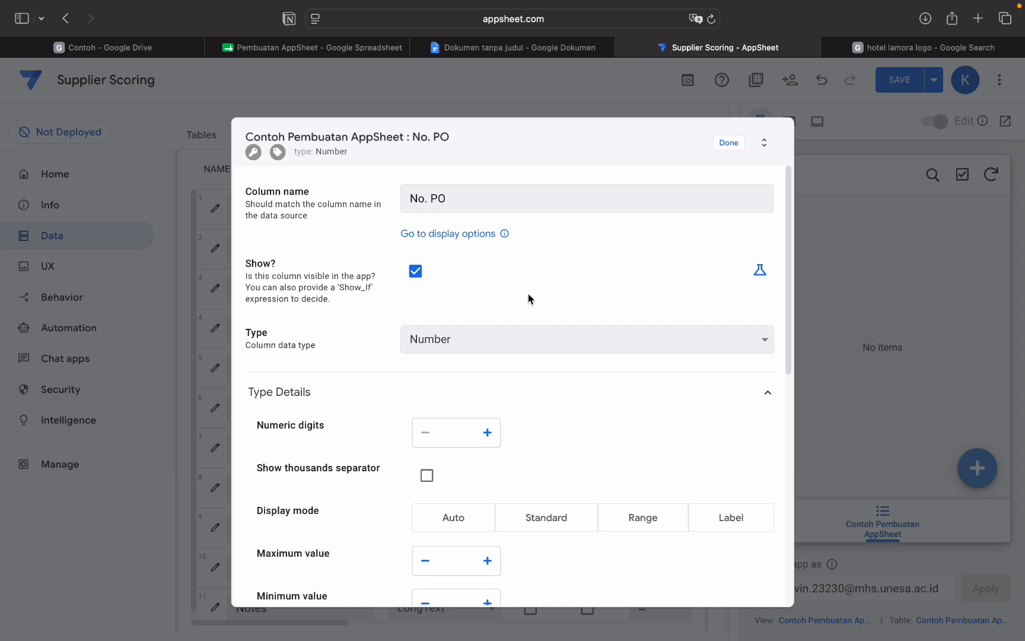
scroll(531, 393, "down", 3)
scroll(531, 397, "down", 2)
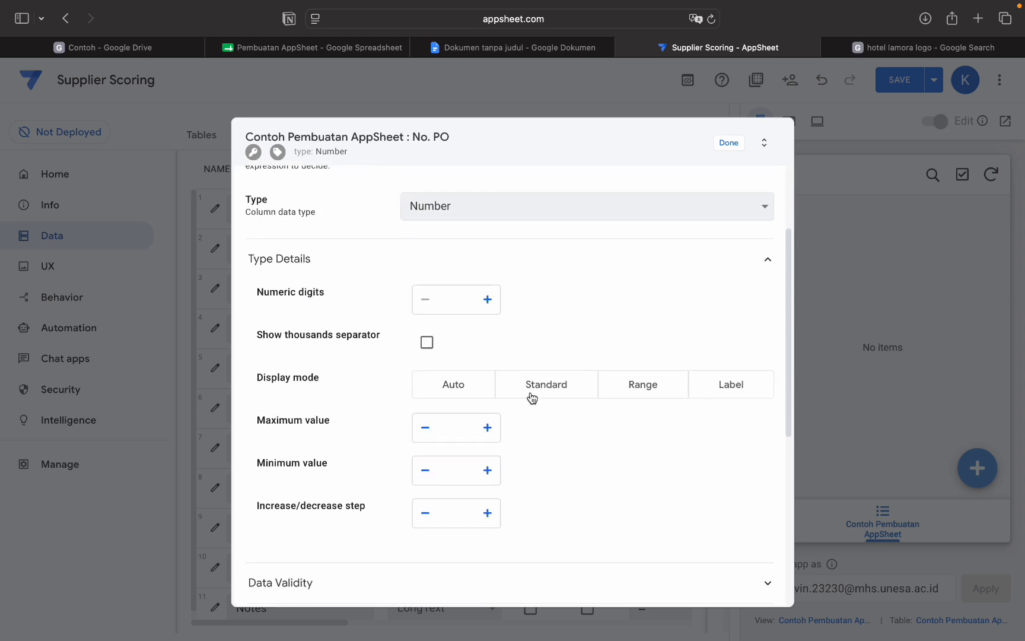
scroll(563, 314, "up", 1)
scroll(563, 315, "up", 1)
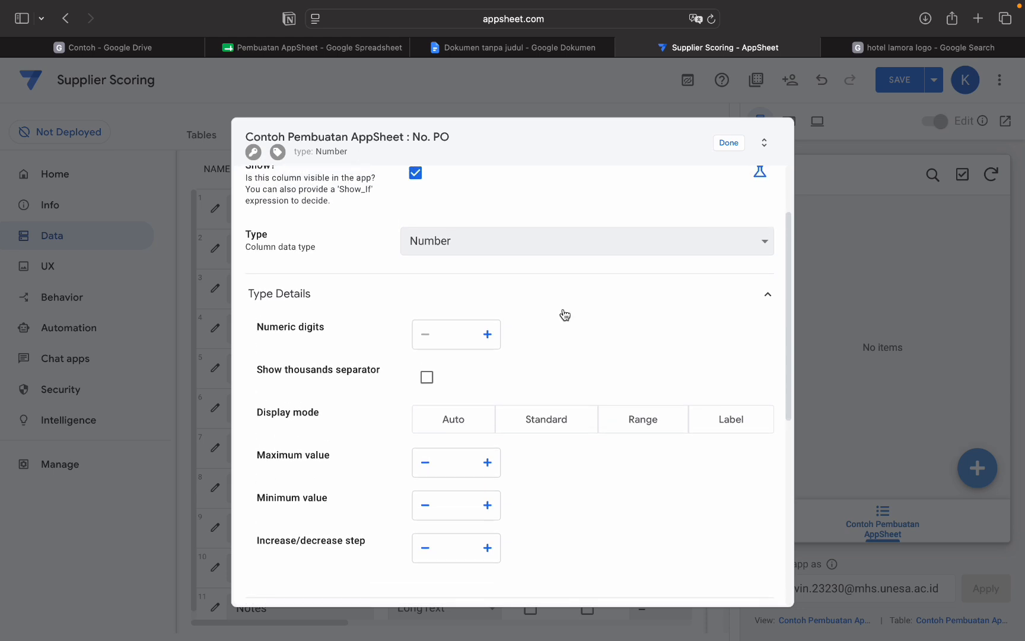
scroll(531, 373, "up", 1)
scroll(530, 373, "down", 1)
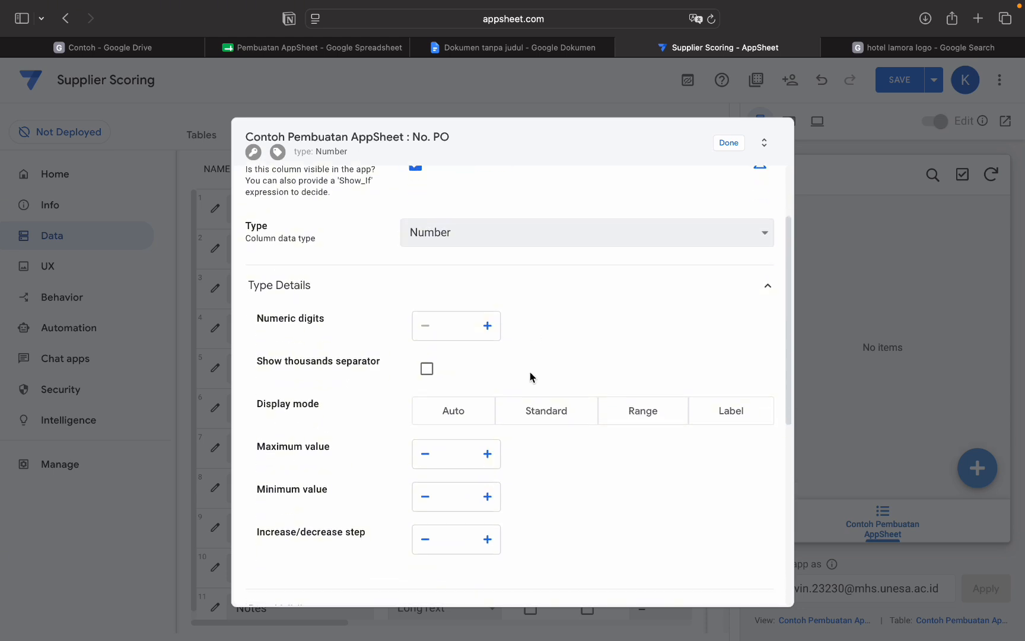
scroll(530, 336, "up", 4)
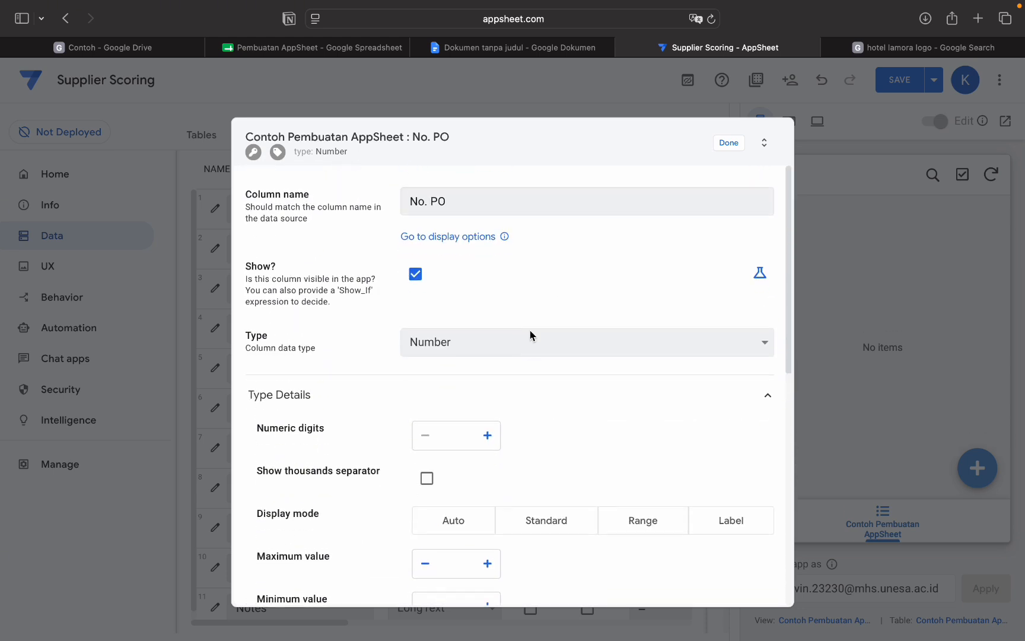
left_click(726, 142)
Open the Suggested values expression in the Supplier column's Auto Compute settings
left_click(214, 329)
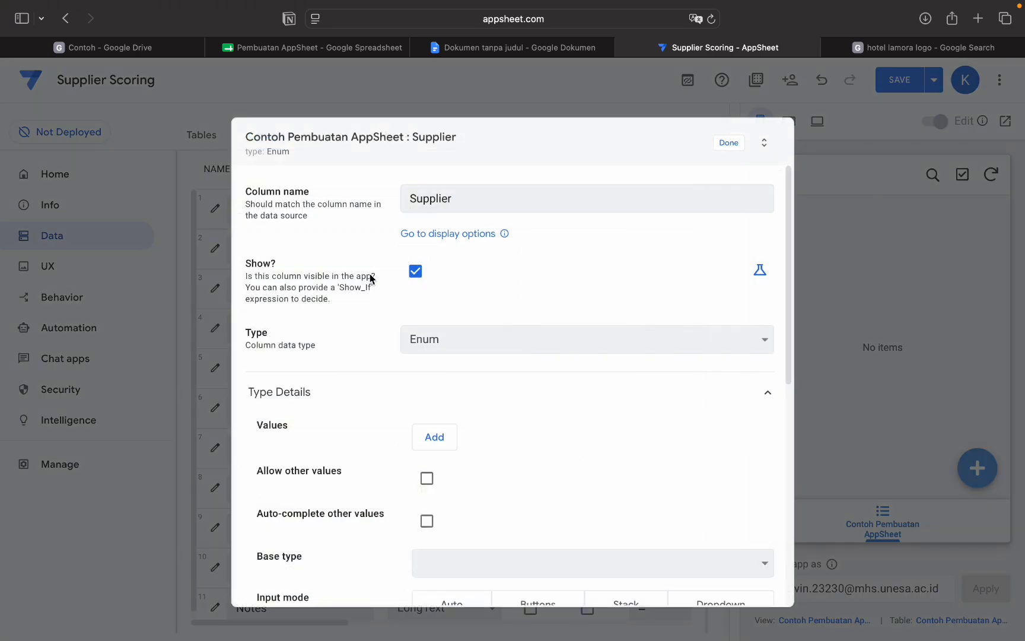
scroll(476, 289, "down", 6)
scroll(476, 289, "up", 3)
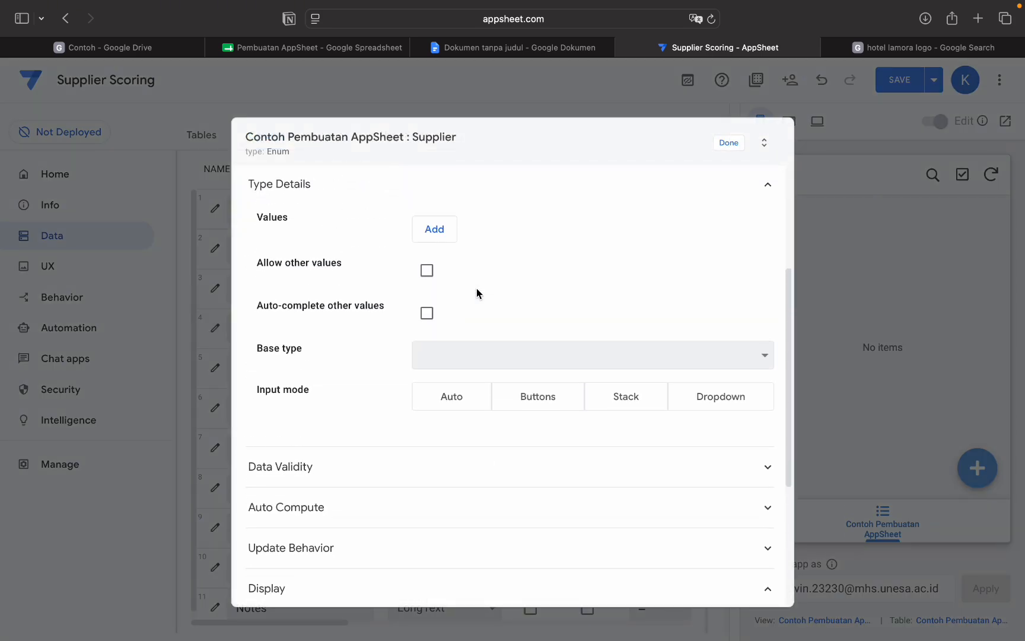
scroll(481, 283, "down", 5)
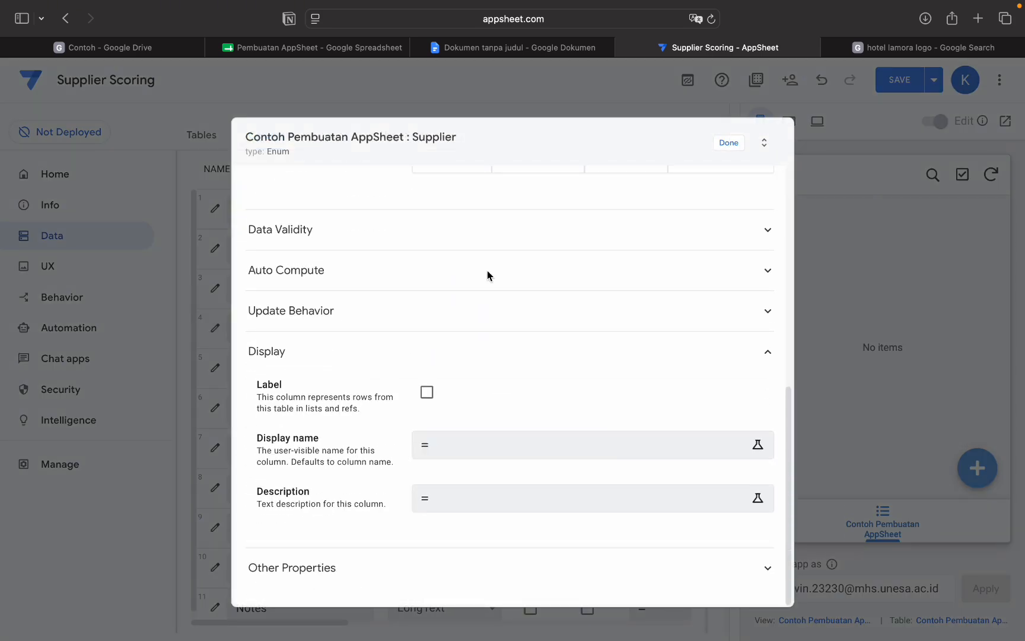
left_click(488, 274)
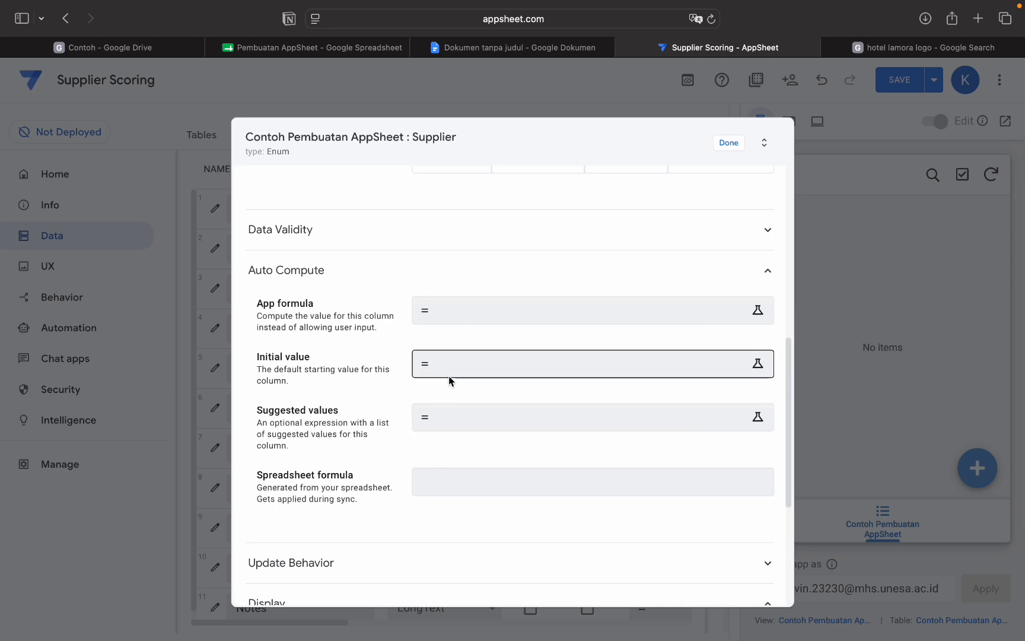
left_click(462, 418)
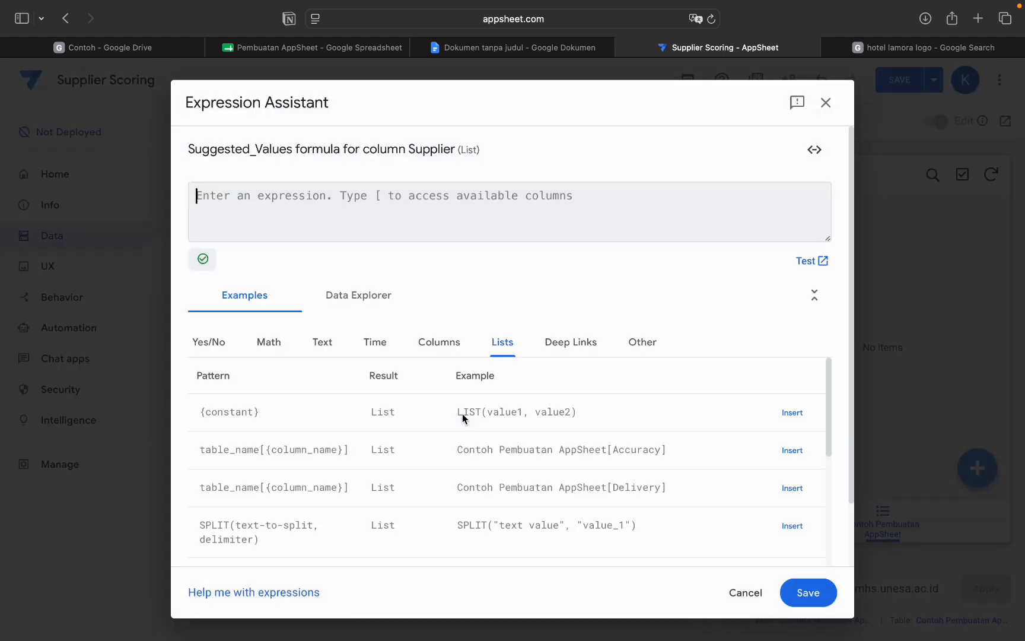
Switch to the Google Docs formula document and copy the whole LIST expression of supplier names under RUMUS
left_click(527, 47)
scroll(476, 247, "up", 5)
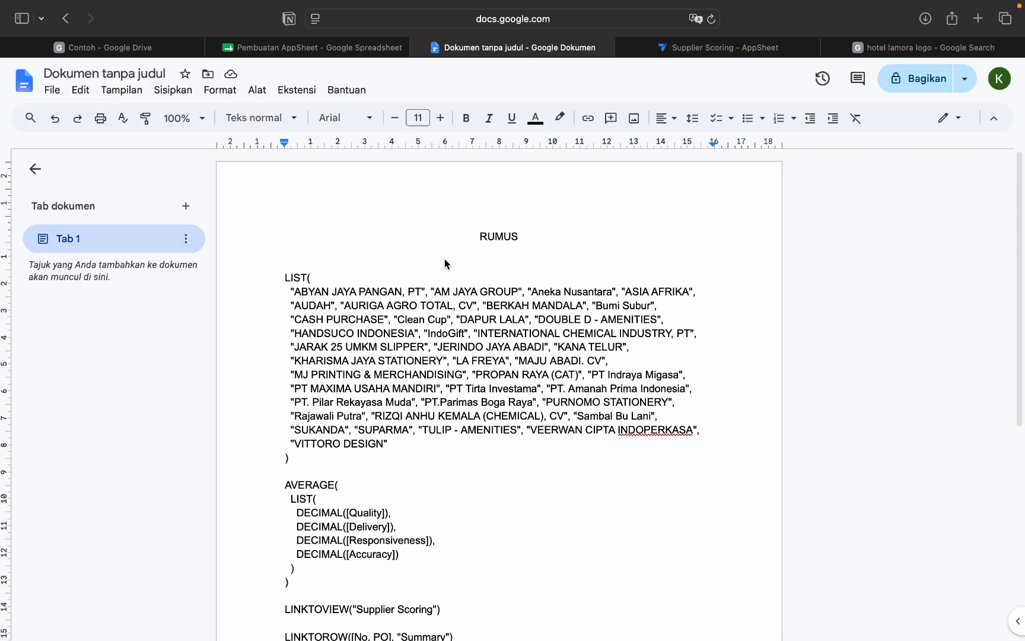
left_click_drag(387, 449, 277, 284)
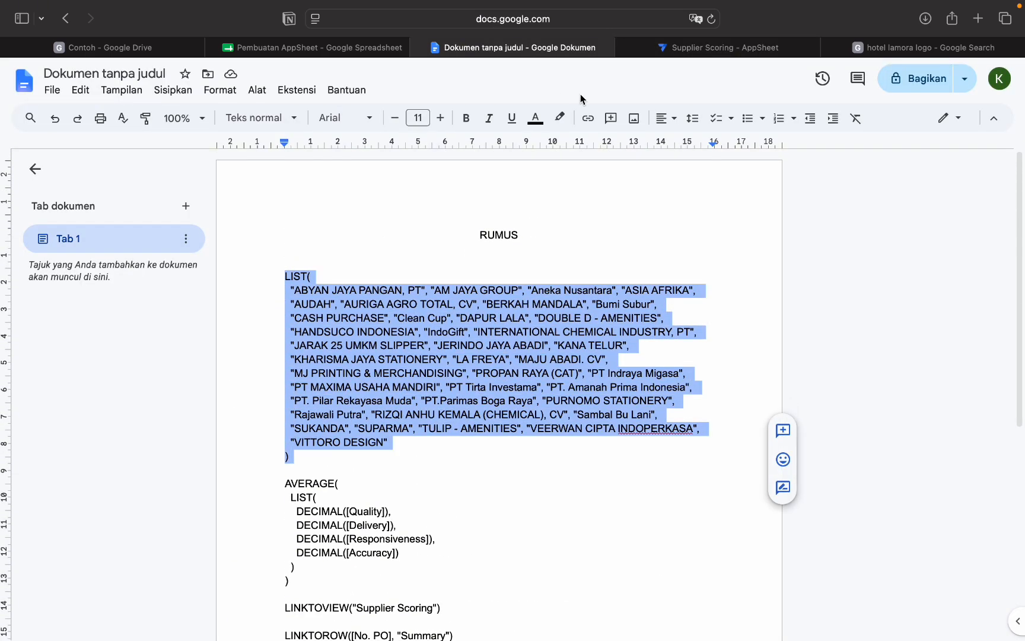
Return to AppSheet, paste the copied LIST of supplier names as the Supplier column's Suggested values expression and save it
left_click(732, 43)
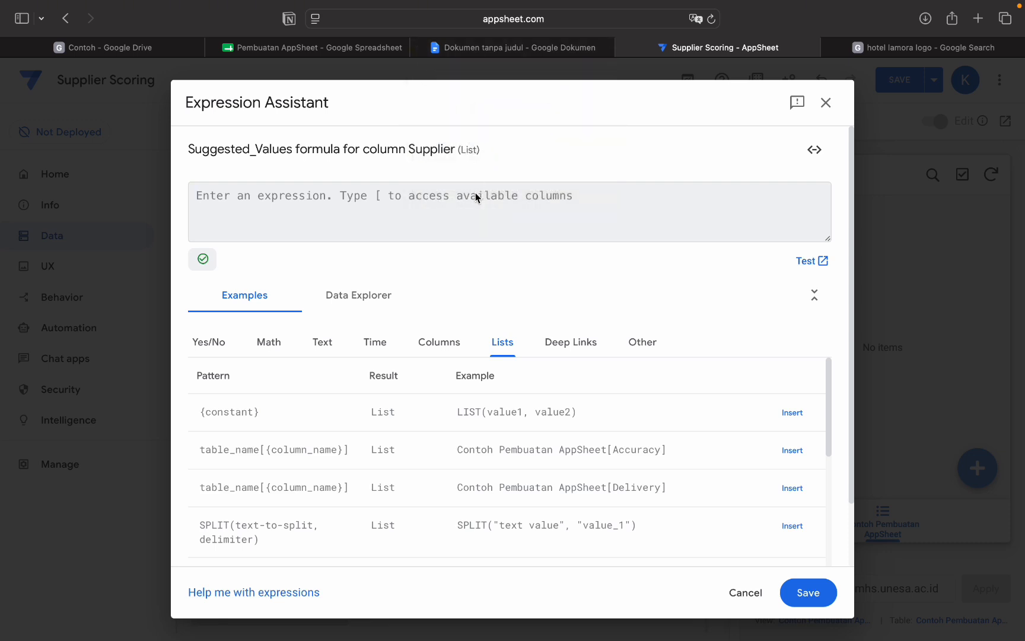
type("LIST(   \"ABYAN JAYA PANGAN, PT\", \"AM JAYA GROUP\", \"Aneka Nusantara\", \"ASIA AFRIKA\",   \"AUDAH\", \"AURIGA AGRO TOTAL, CV\", \"BERKAH MANDALA\", \"Bumi Subur\",   \"CASH PURCHASE\", \"Clean Cup\", \"DAPUR LALA\", \"DOUBLE D - AMENITIES\",   \"HANDSUCO INDONESIA\", \"IndoGift\", \"INTERNATIONAL CHEMICAL INDUSTRY, PT\",   \"JARAK 25 UMKM SLIPPER\", \"JERINDO JAYA ABADI\", \"KANA TELUR\",   \"KHARISMA JAYA STATIONERY\", \"LA FREYA\", \"MAJU ABADI. CV\",   \"MJ PRINTING & MERCHANDISING\", \"PROPAN RAYA (CAT)\", \"PT Indraya Migasa\",   \"PT MAXIMA USAHA MANDIRI\", \"PT Tirta Investama\", \"PT. Amanah Prima Indonesia\",   \"PT. Pilar Rekayasa Muda\", \"PT.Parimas Boga Raya\", \"PURNOMO STATIONERY\",   \"Rajawali Putra\", \"RIZQI ANHU KEMALA (CHEMICAL), CV\", \"Sambal Bu Lani\",   \"SUKANDA\", \"SUPARMA\", \"TULIP - AMENITIES\", \"VEERWAN CIPTA INDOPERKASA\",   \"VITTORO DESIGN\" )")
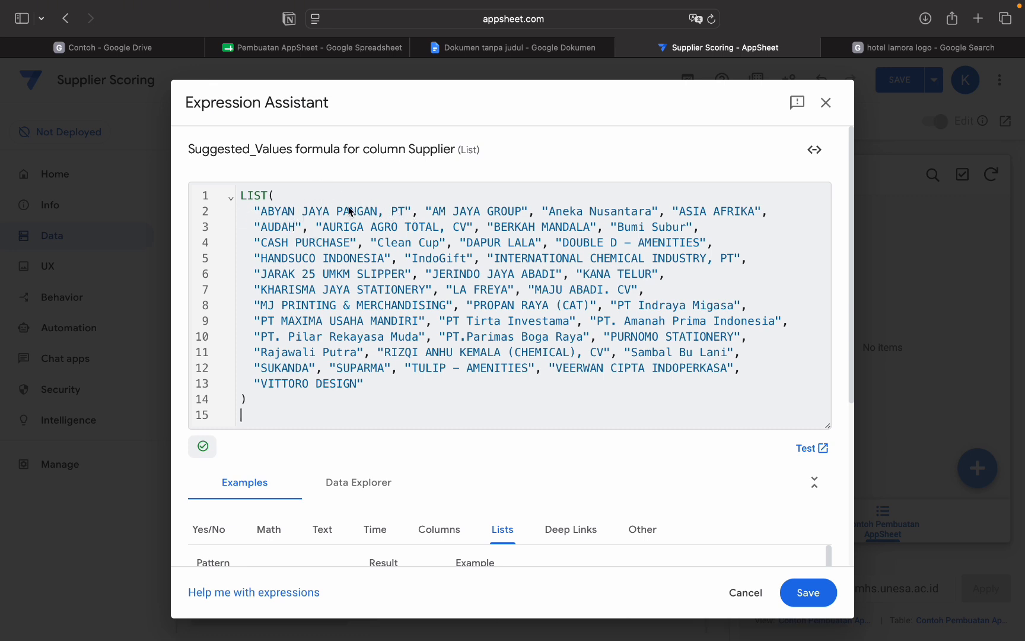
scroll(551, 480, "down", 4)
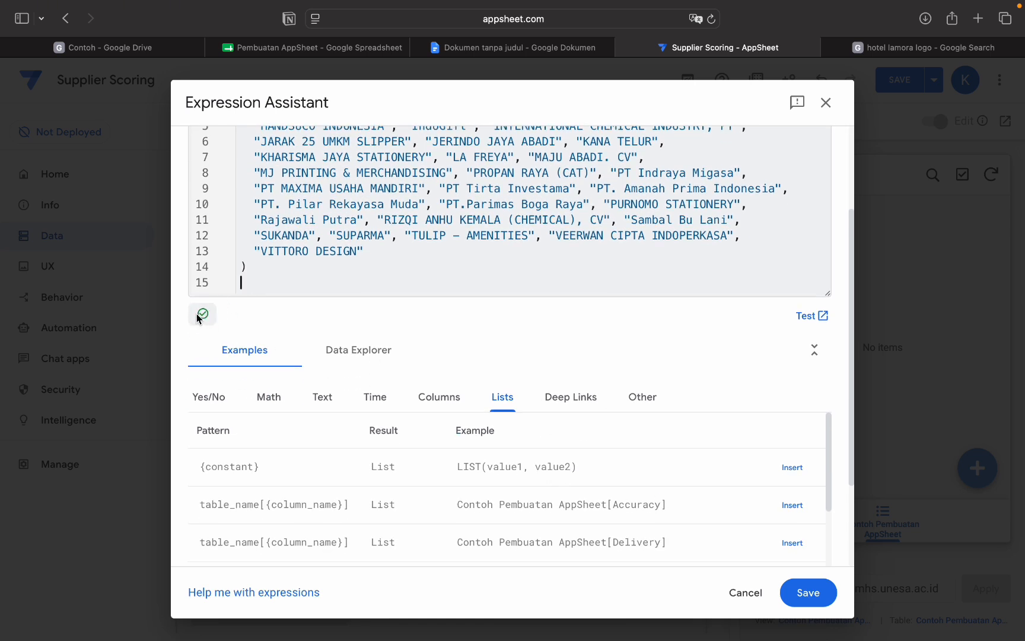
left_click(806, 591)
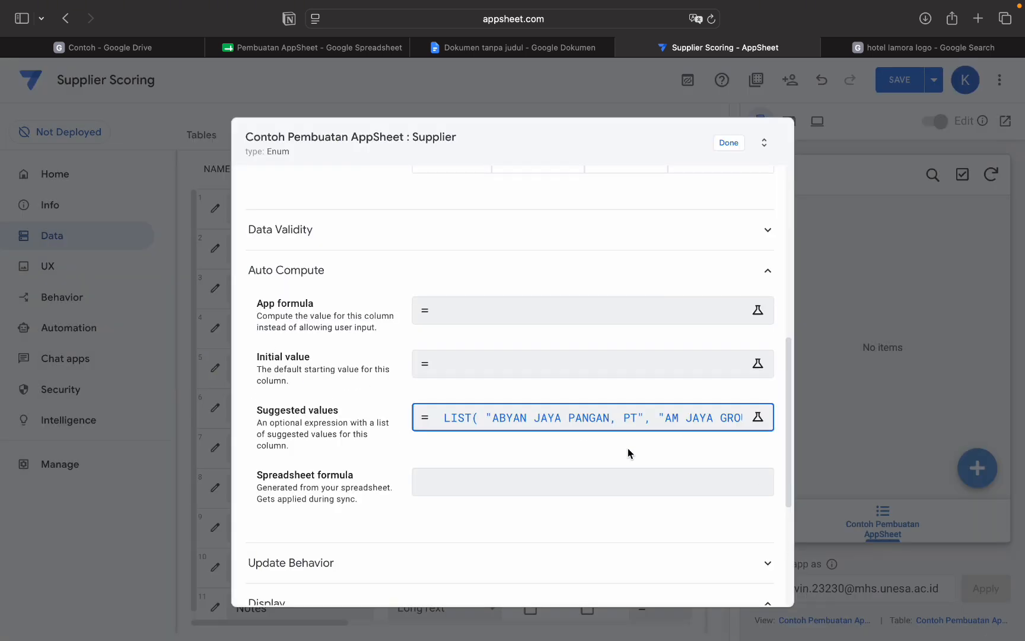
Review the Supplier column's Update Behavior, Display and Other Properties settings, and close the column's details
scroll(628, 449, "down", 5)
left_click(629, 323)
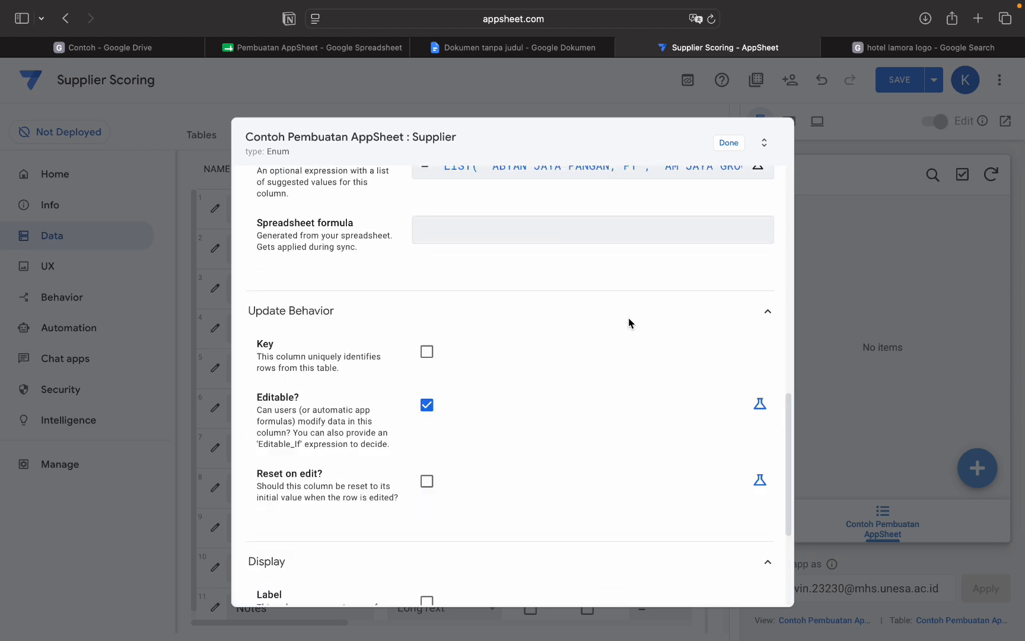
scroll(604, 424, "down", 5)
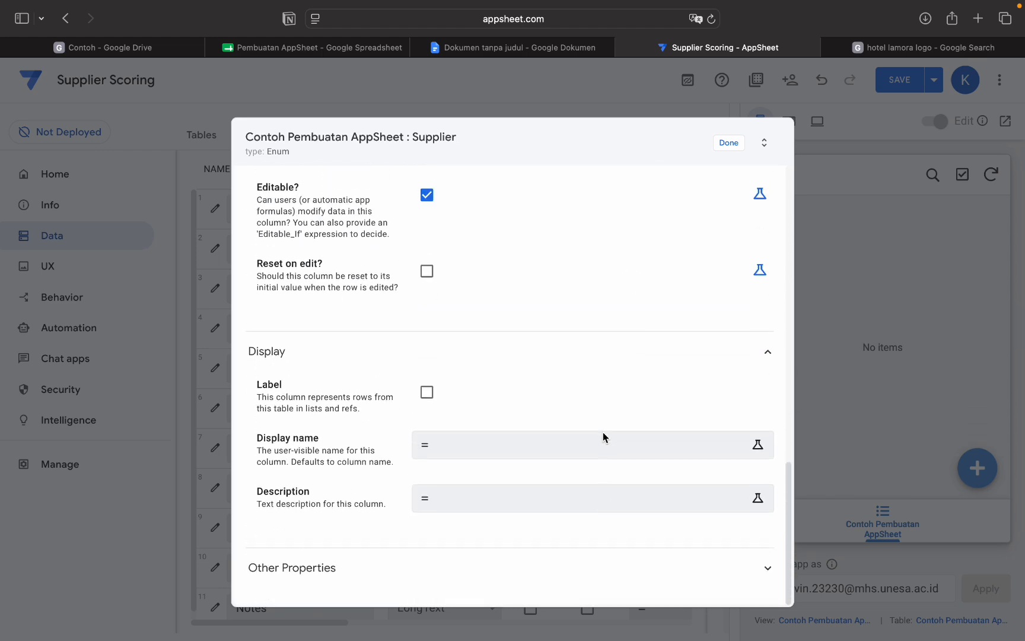
left_click(563, 564)
scroll(563, 561, "down", 5)
scroll(563, 561, "up", 20)
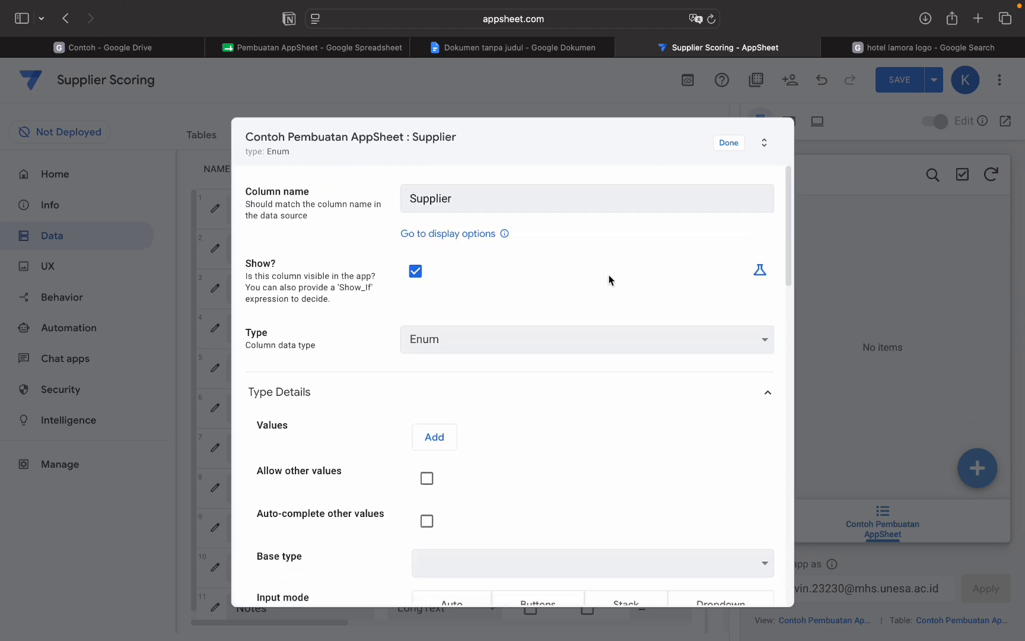
left_click(728, 145)
Open the app formula expression of the Total Score (Average) column
scroll(486, 469, "down", 1)
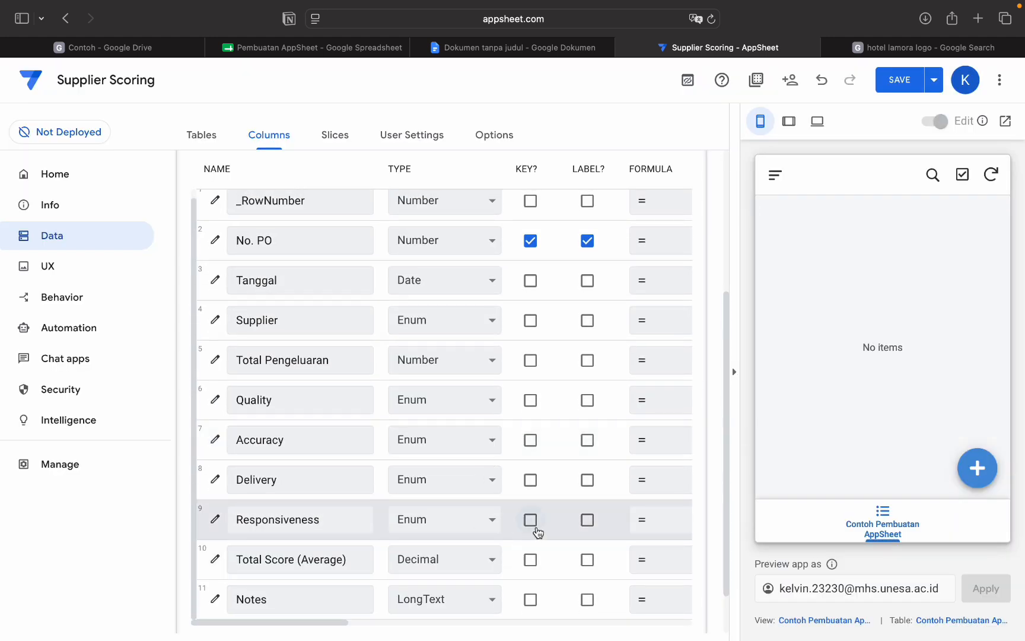
scroll(537, 531, "right", 5)
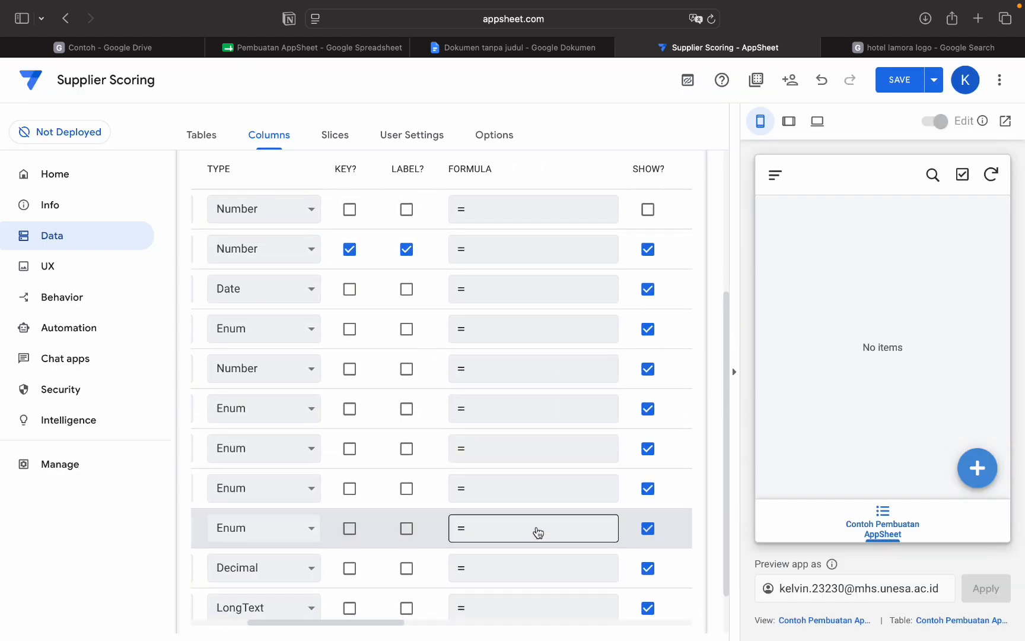
scroll(538, 531, "down", 1)
scroll(537, 531, "left", 5)
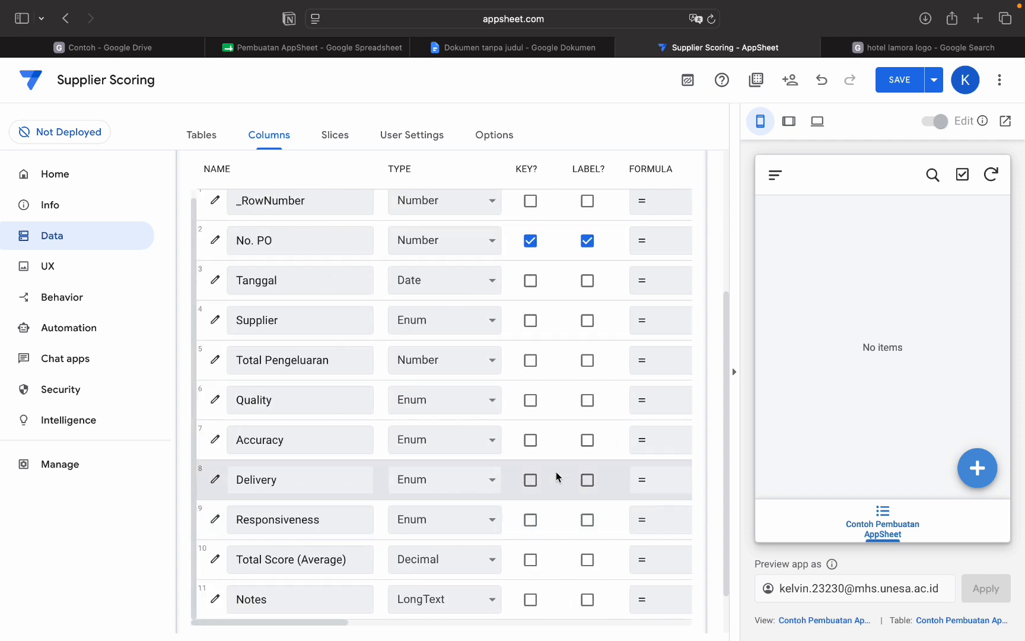
scroll(532, 553, "right", 3)
scroll(534, 552, "right", 3)
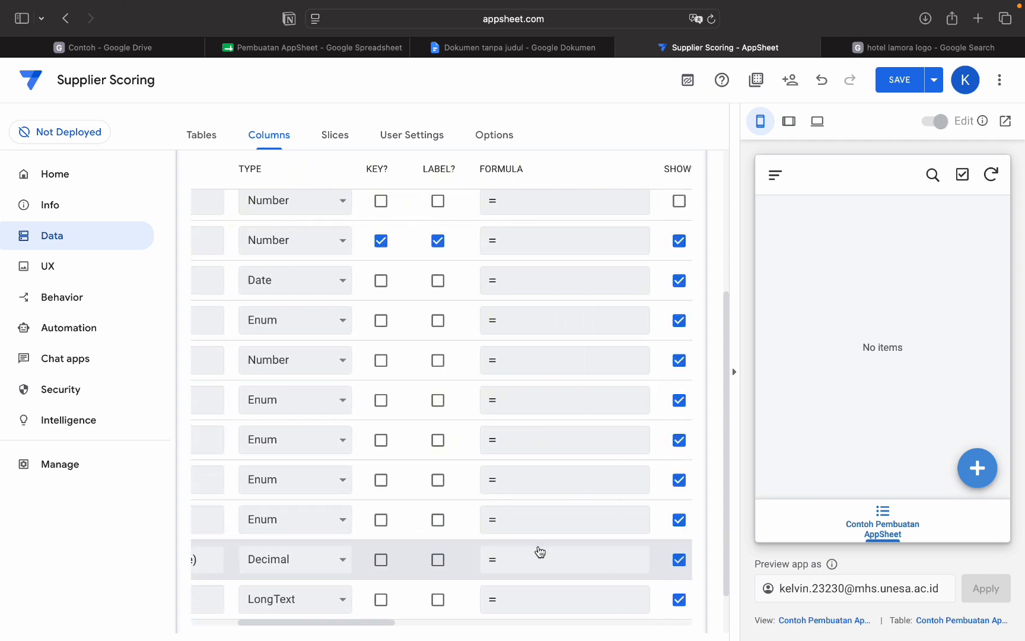
scroll(410, 558, "left", 5)
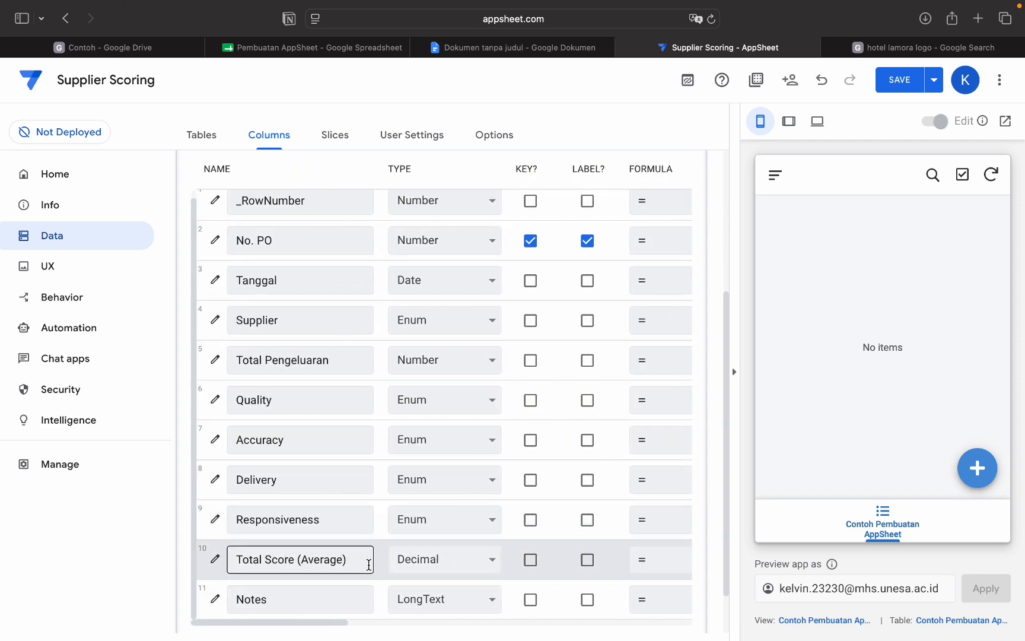
scroll(537, 558, "right", 6)
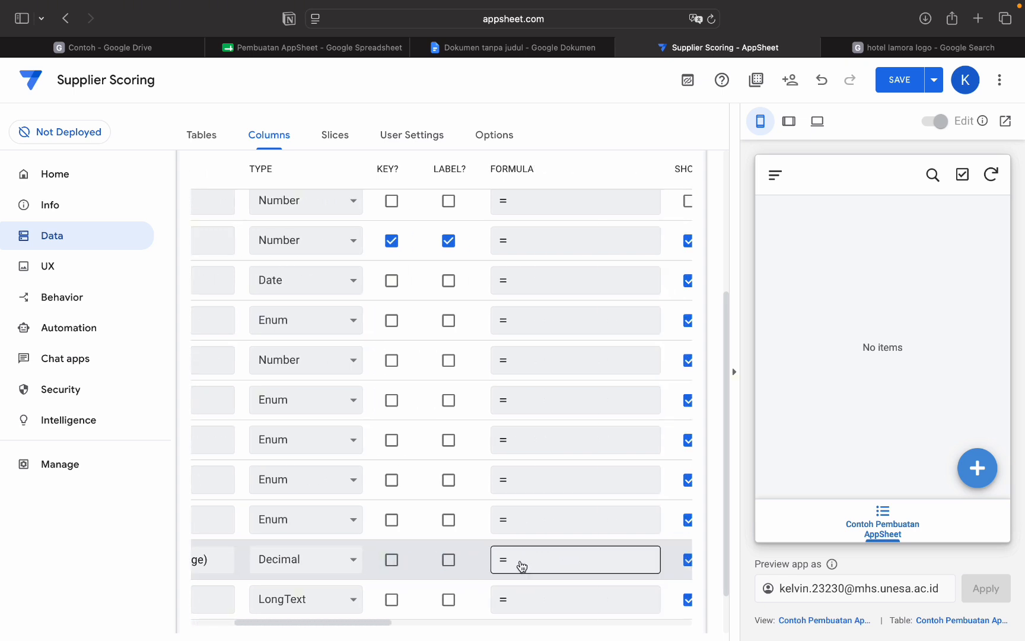
scroll(522, 566, "left", 6)
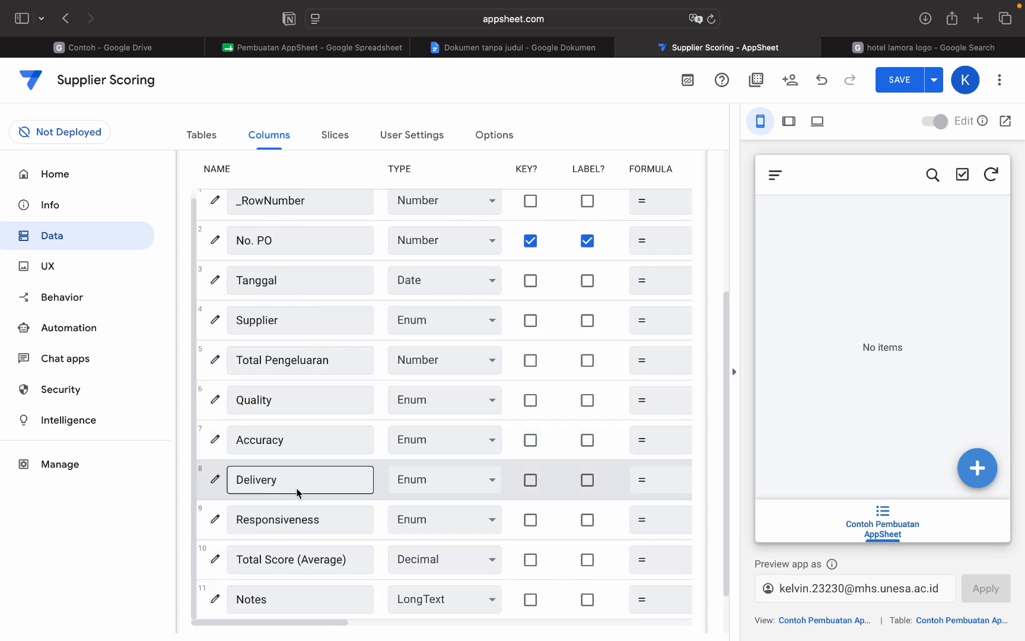
scroll(393, 481, "right", 4)
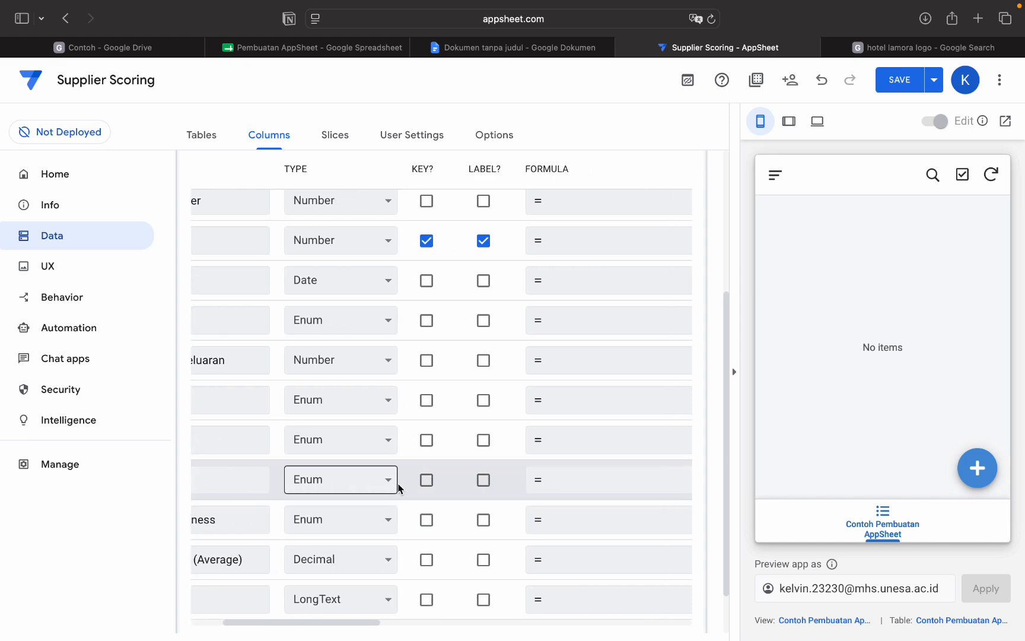
left_click(574, 560)
Switch to the Google Docs formula document and copy the whole AVERAGE expression over Quality, Delivery, Responsiveness and Accuracy
left_click(558, 48)
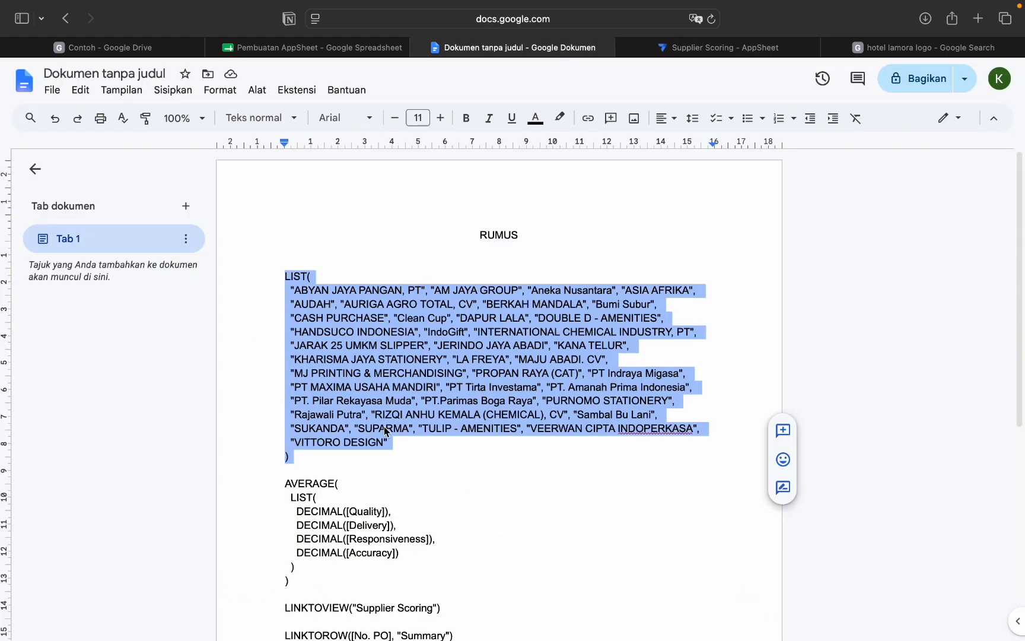
scroll(383, 451, "down", 3)
left_click_drag(299, 504, 275, 410)
key("super+c")
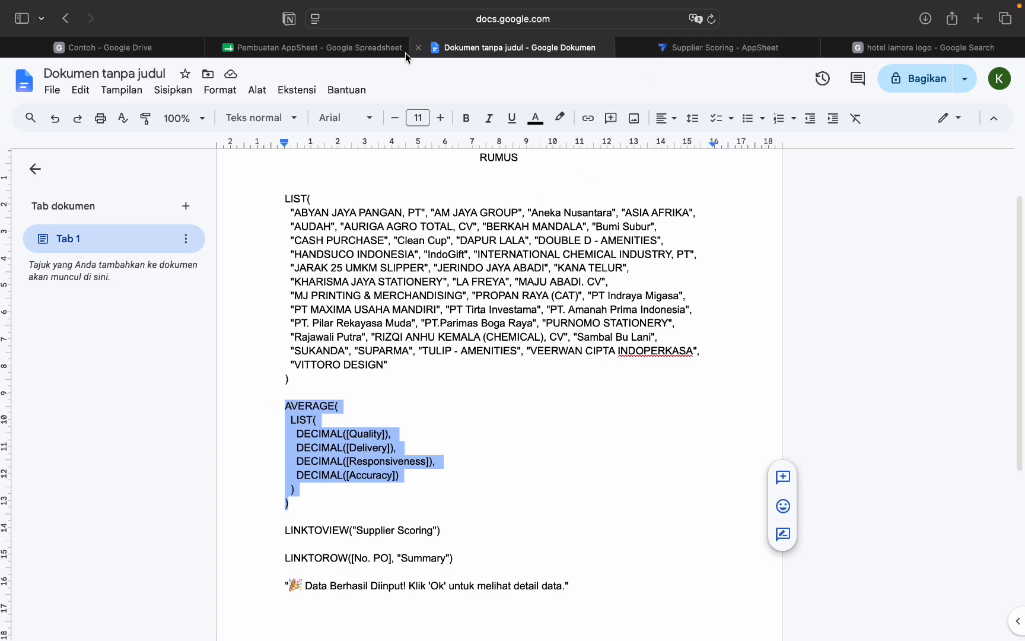
Return to AppSheet, paste the AVERAGE expression as the Total Score (Average) app formula without a trailing empty line, and save it
left_click(377, 51)
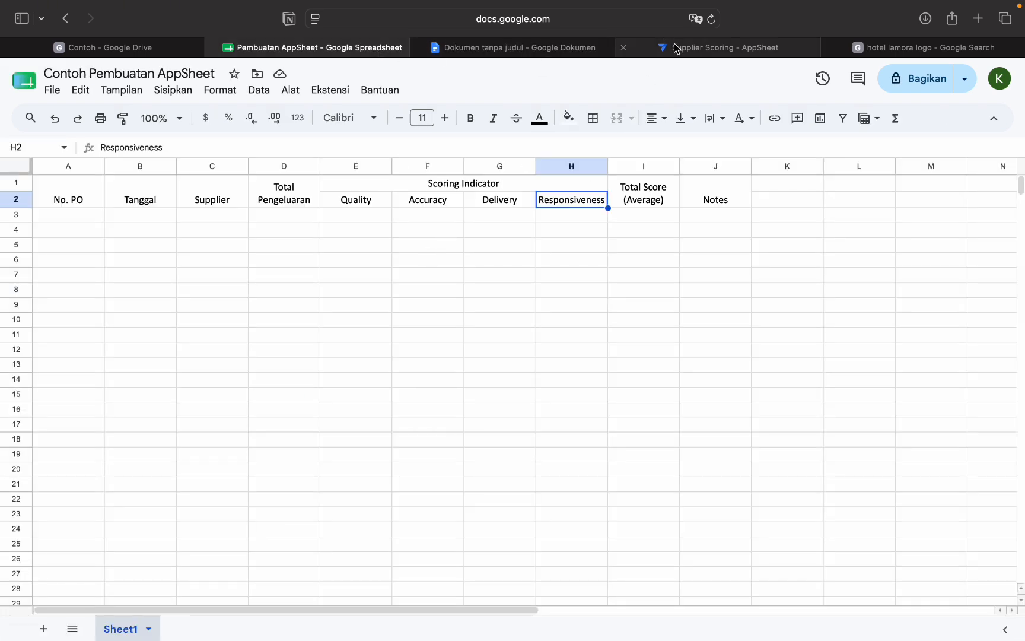
left_click(675, 47)
key("super+v")
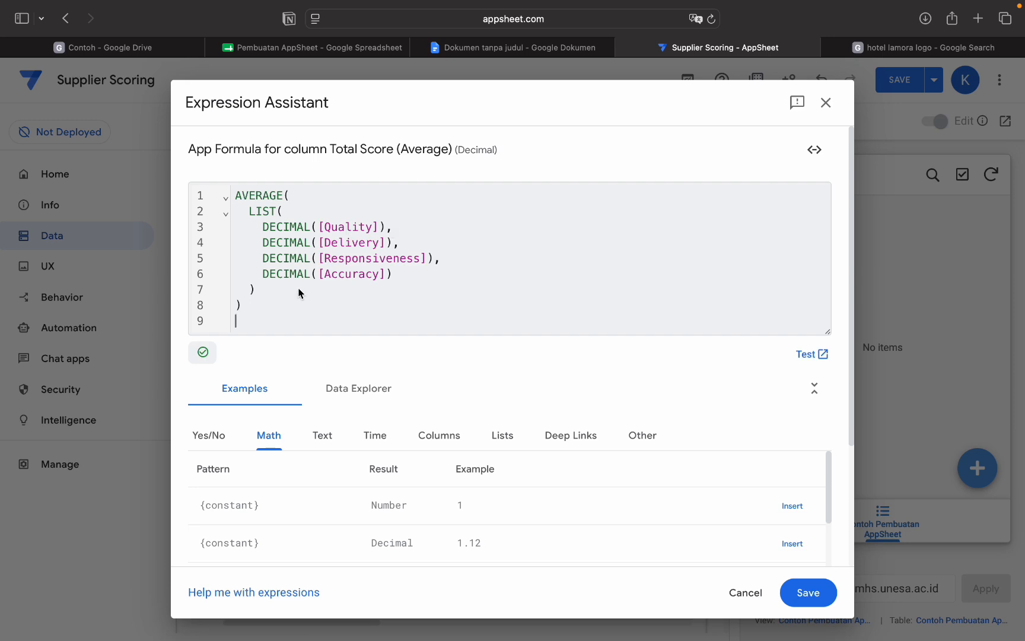
key("BackSpace")
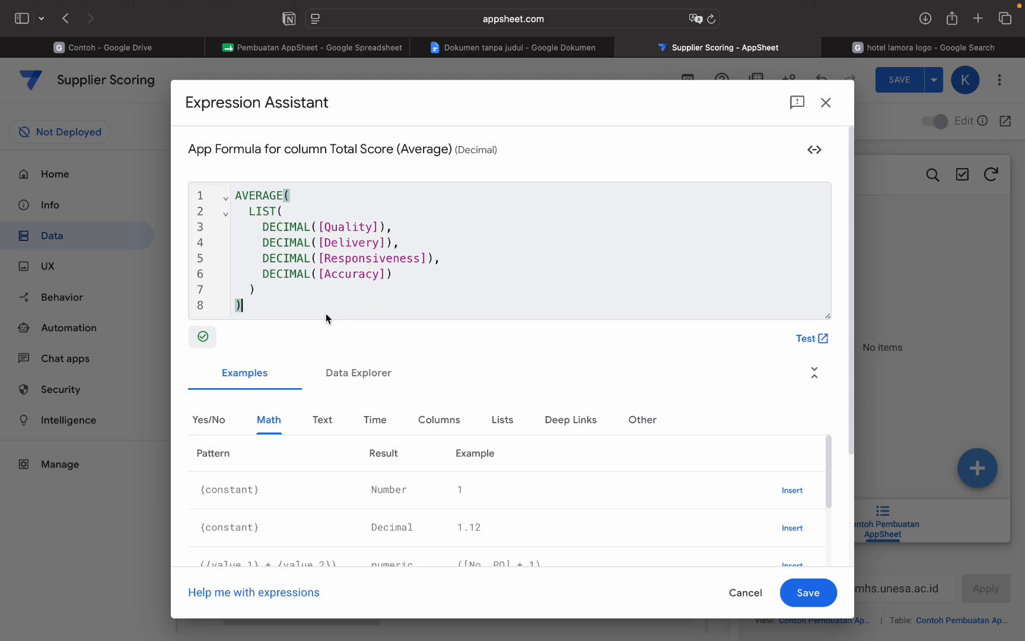
left_click(813, 602)
Set the Notes column's app formula to a quoted blank space, " ", and save it
scroll(579, 462, "right", 2)
scroll(580, 463, "left", 3)
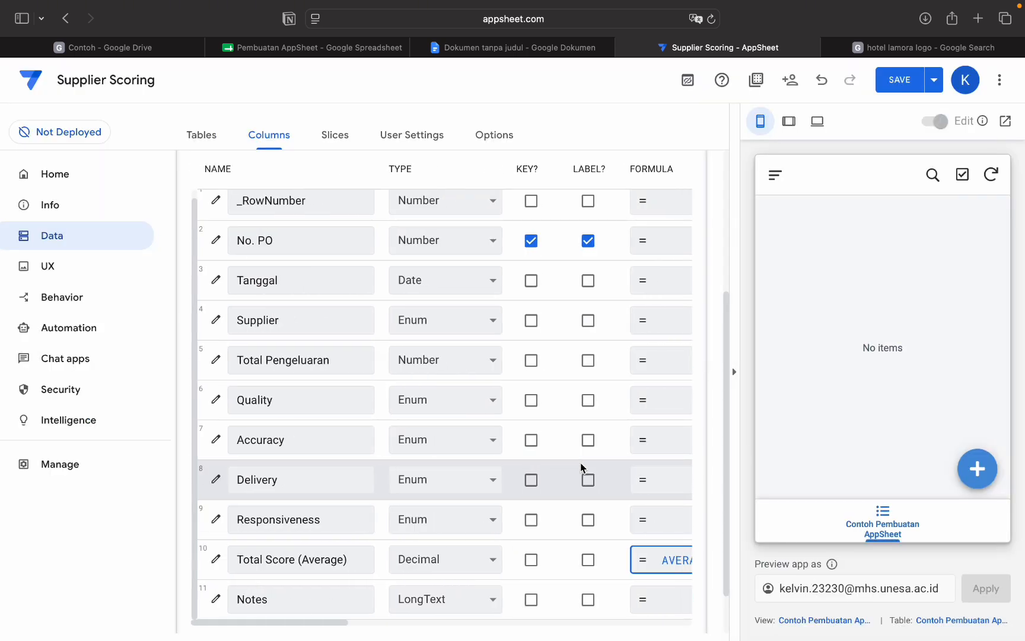
scroll(534, 522, "right", 5)
left_click(403, 597)
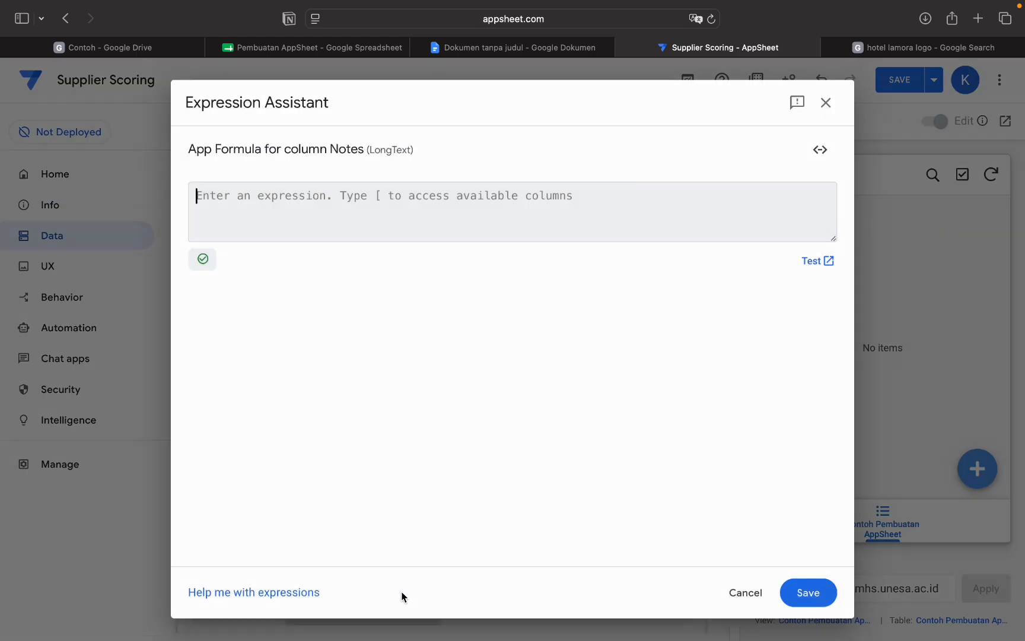
type("\"")
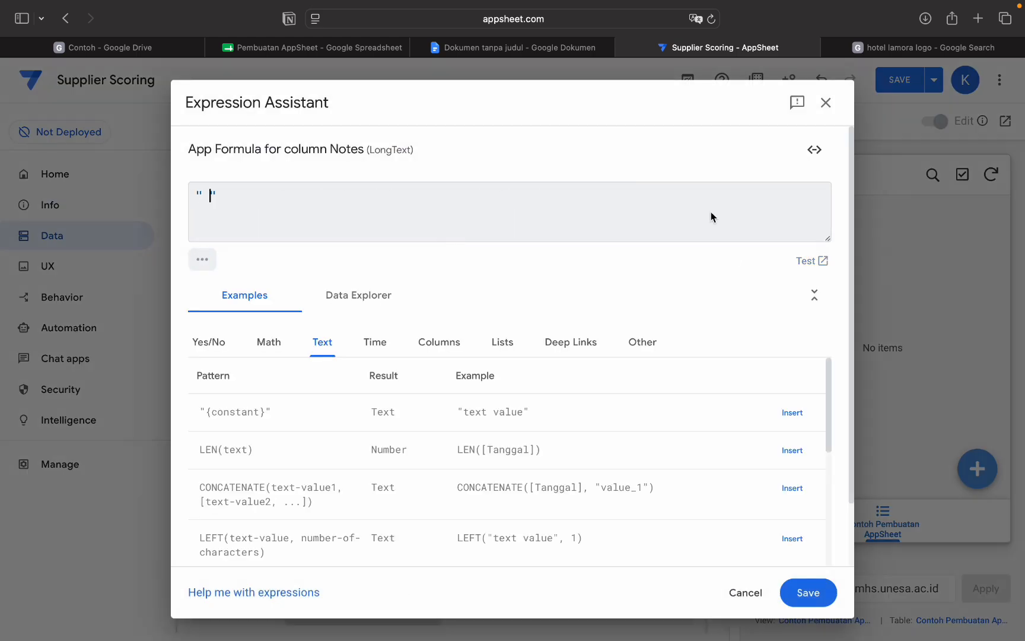
left_click(810, 596)
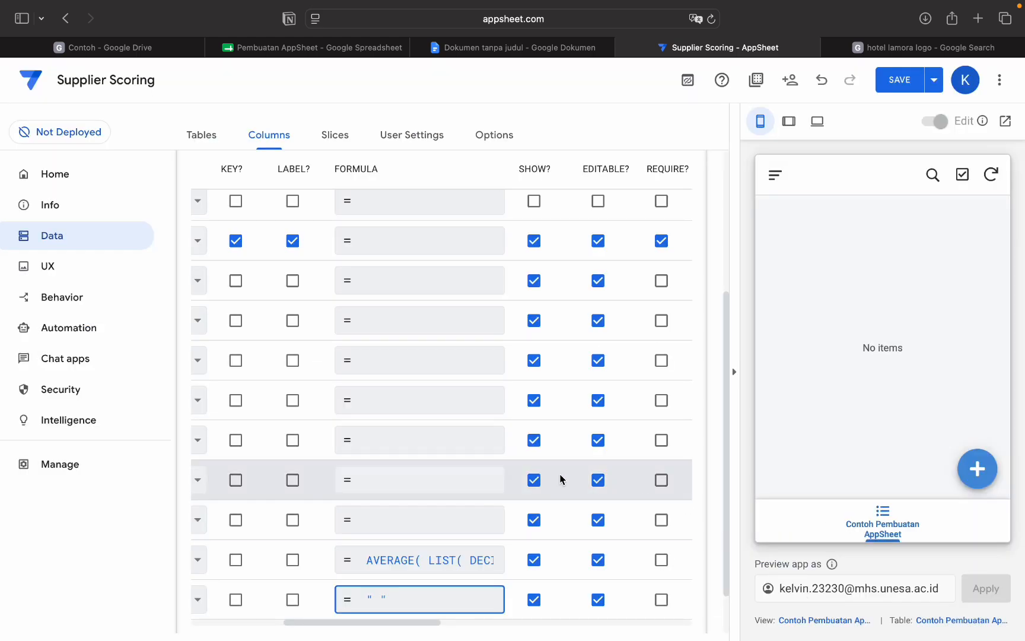
Examine the Notes column's Data Validity, Auto Compute, Update Behavior and Display settings, and close its details
scroll(457, 441, "left", 5)
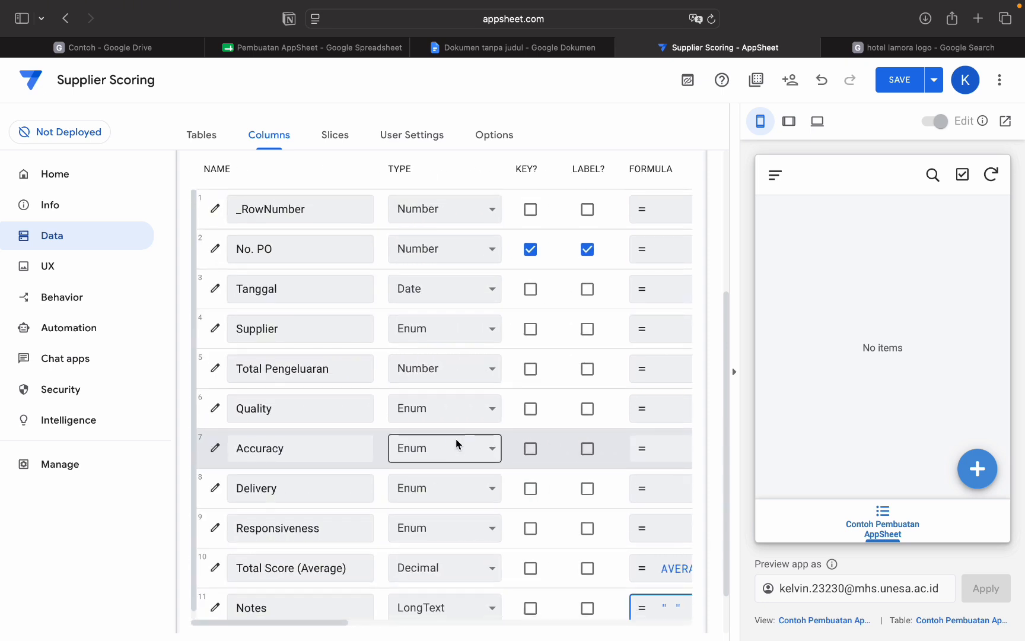
scroll(457, 442, "down", 1)
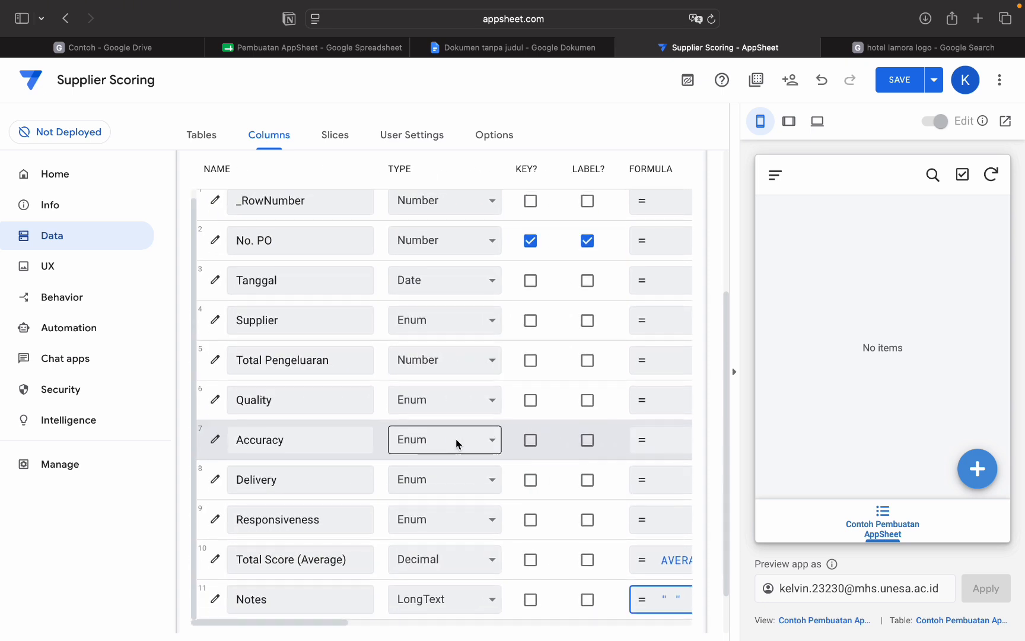
left_click(214, 601)
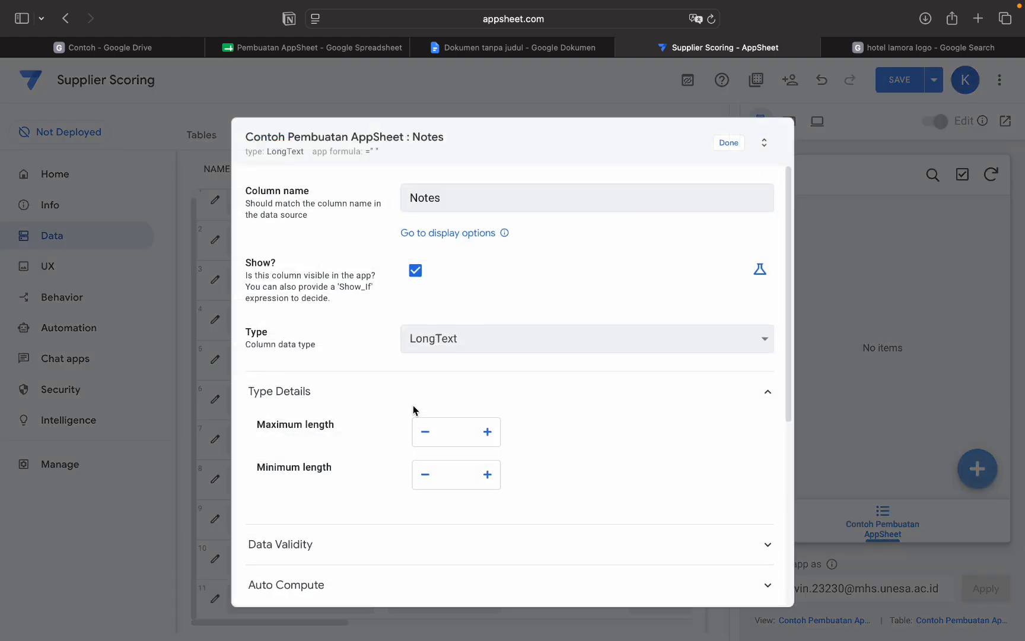
scroll(412, 409, "down", 3)
left_click(413, 408)
scroll(423, 451, "down", 5)
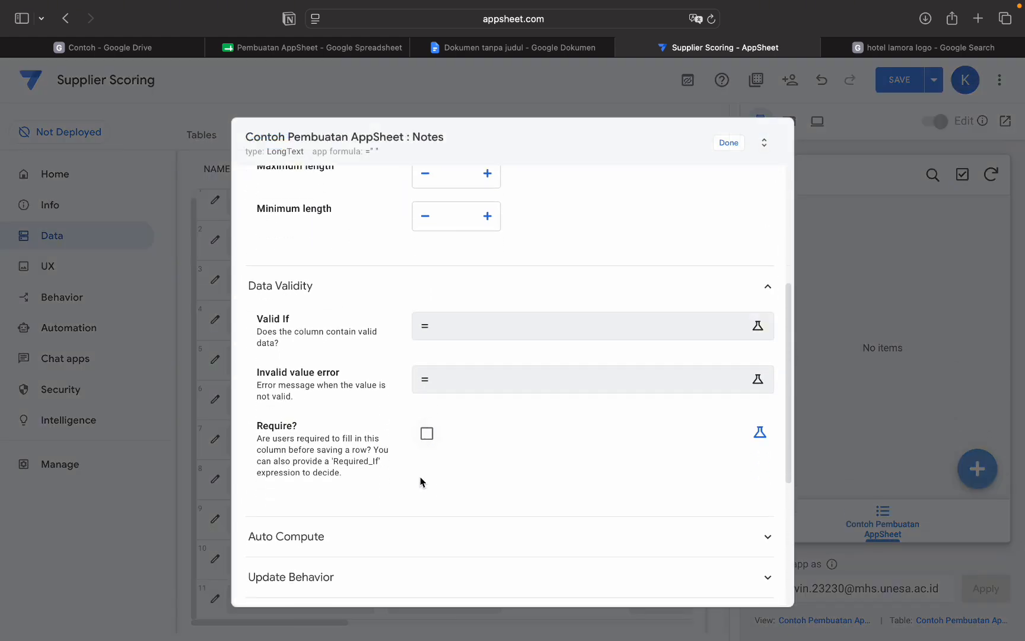
left_click(428, 486)
scroll(428, 485, "down", 8)
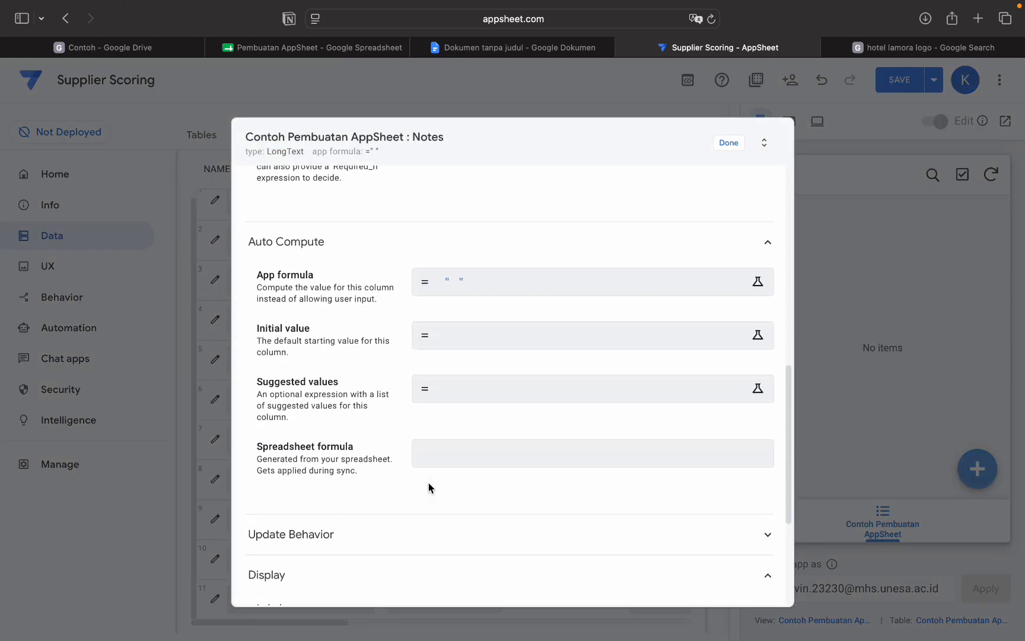
left_click(436, 483)
scroll(435, 486, "down", 8)
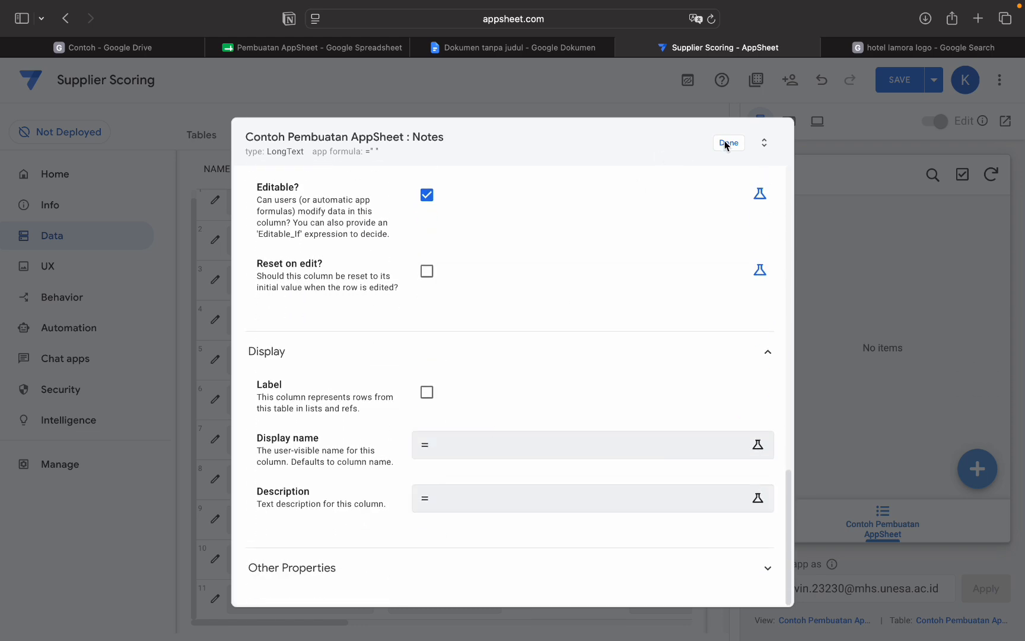
scroll(651, 274, "up", 3)
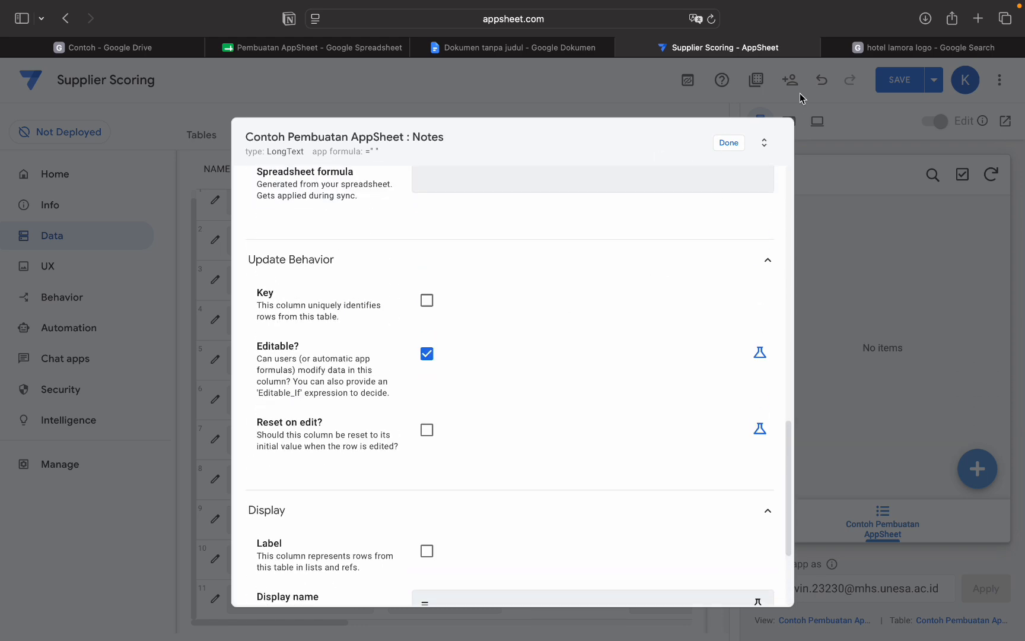
scroll(666, 292, "up", 1)
scroll(666, 292, "up", 4)
left_click(729, 142)
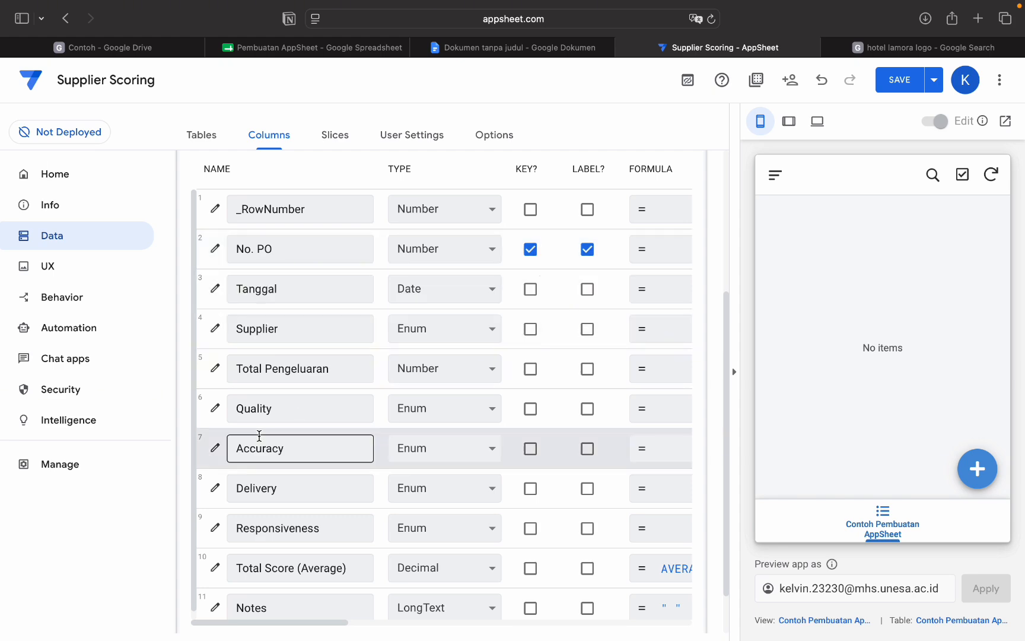
scroll(215, 413, "left", 10)
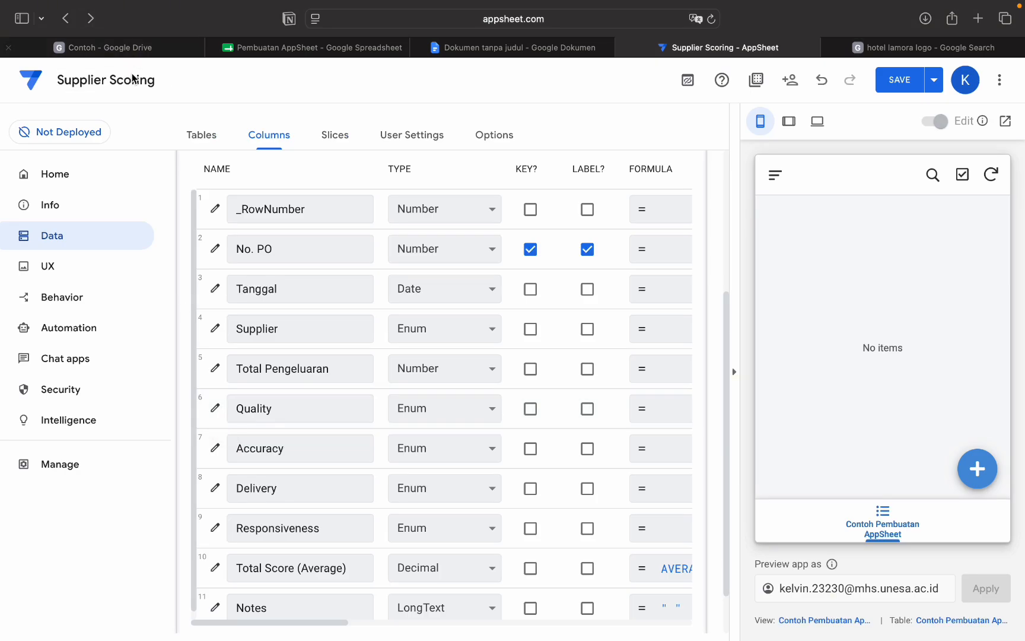
scroll(192, 259, "down", 1)
scroll(327, 325, "right", 3)
scroll(327, 325, "left", 2)
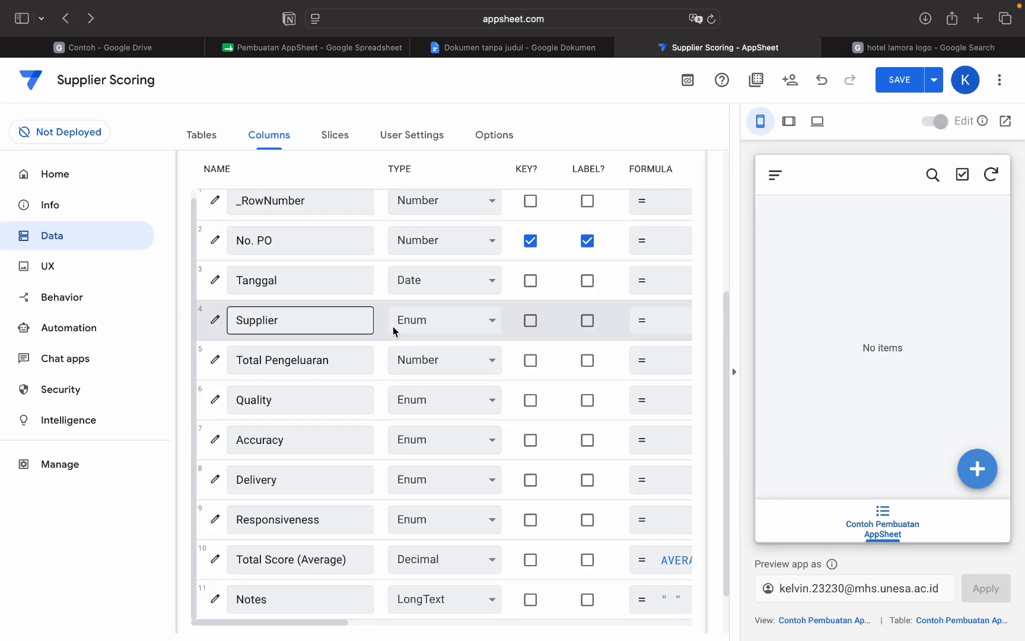
scroll(394, 333, "right", 5)
scroll(407, 334, "left", 5)
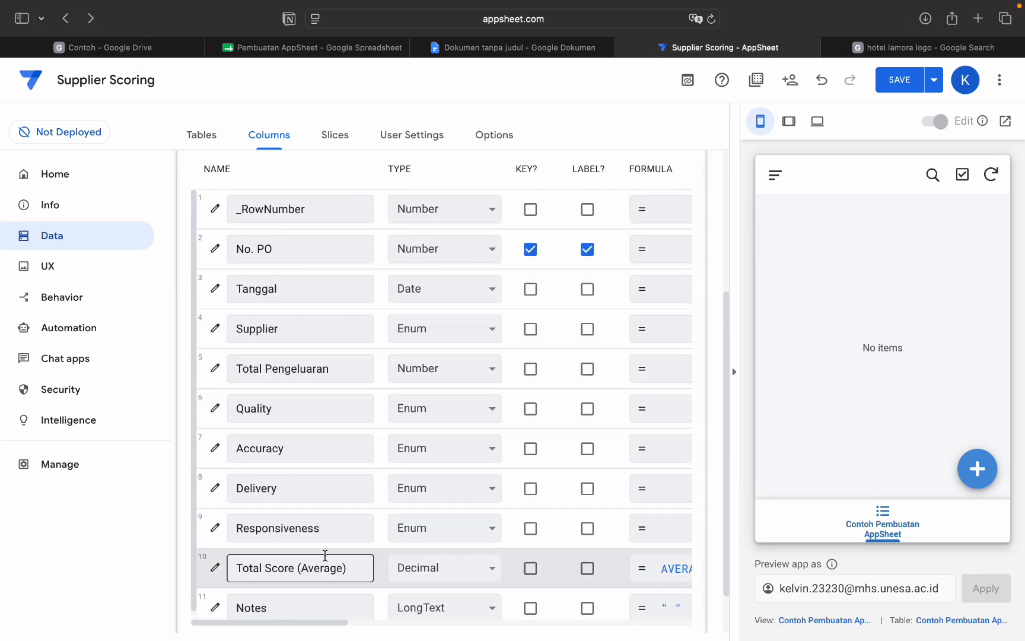
Add the values 1, 2, 3, 4 and 5 to the Quality column's Enum list
left_click(216, 408)
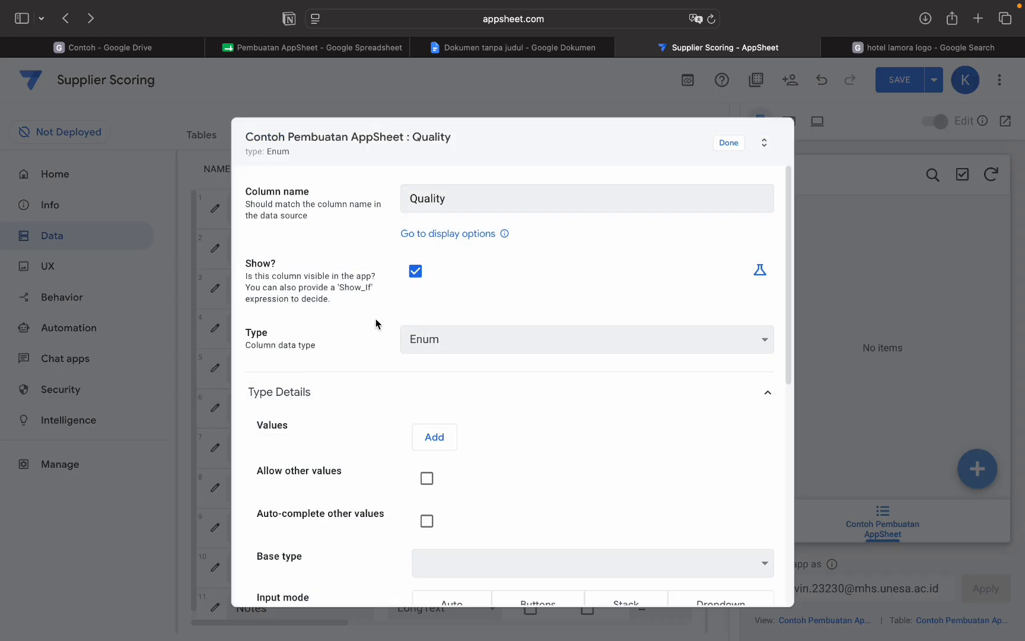
left_click(448, 428)
type("1")
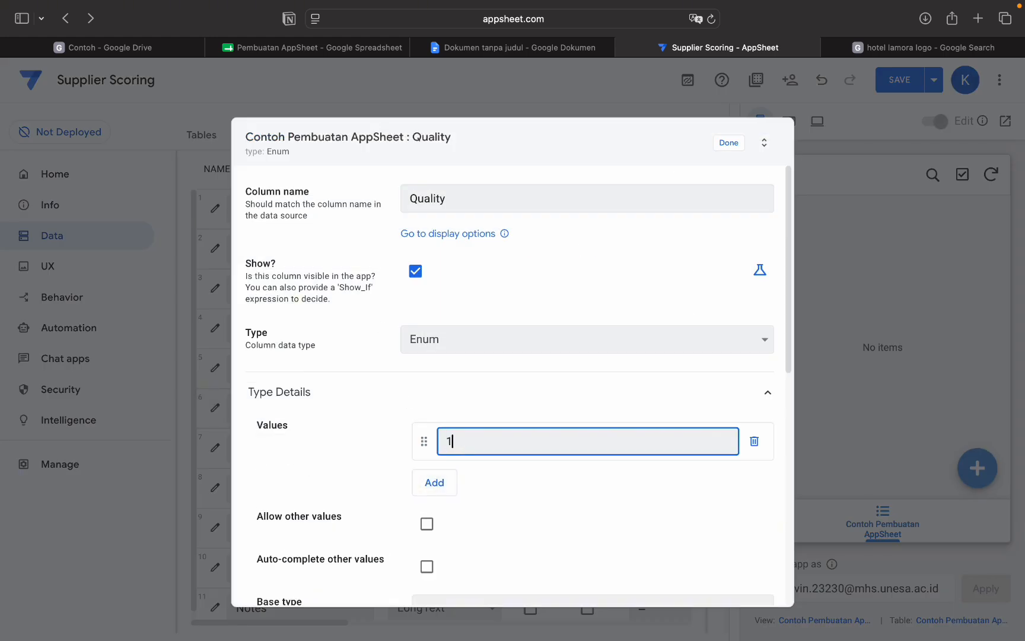
left_click(439, 480)
type("2")
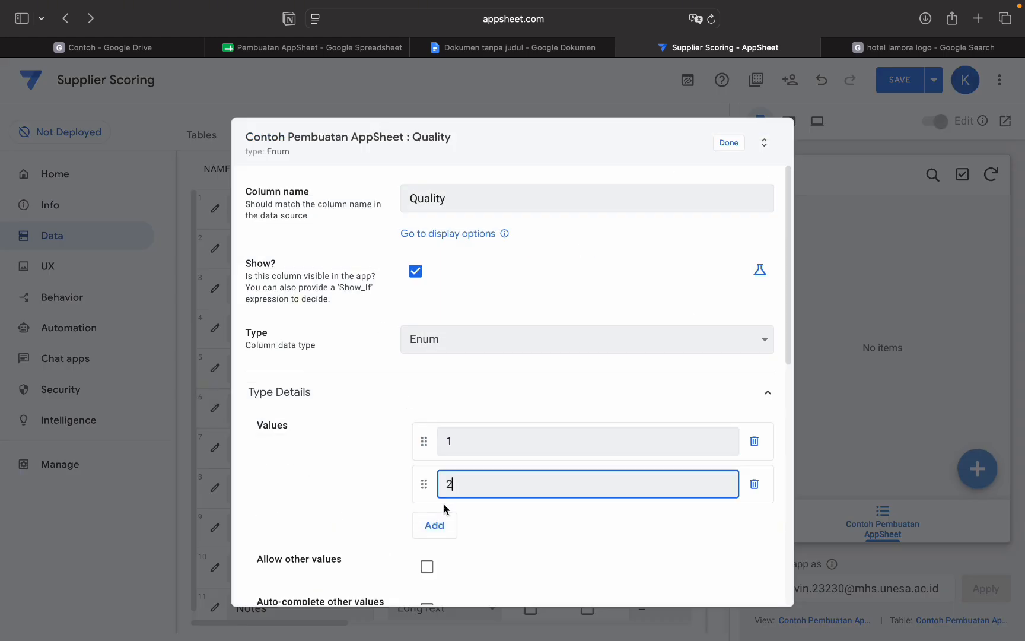
left_click(450, 514)
type("3")
left_click(435, 568)
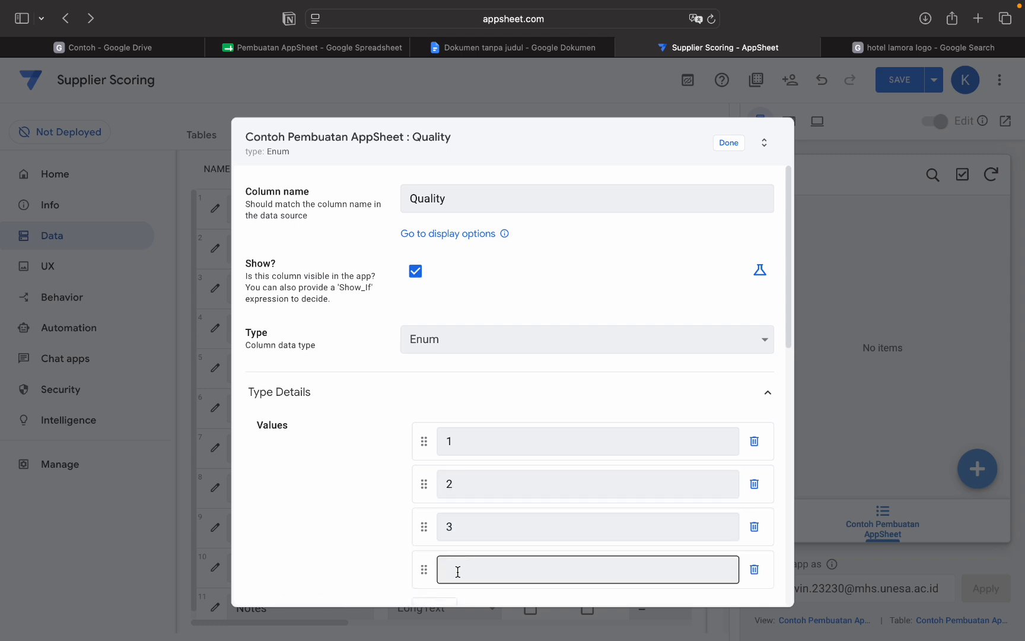
scroll(457, 592, "down", 3)
left_click(439, 524)
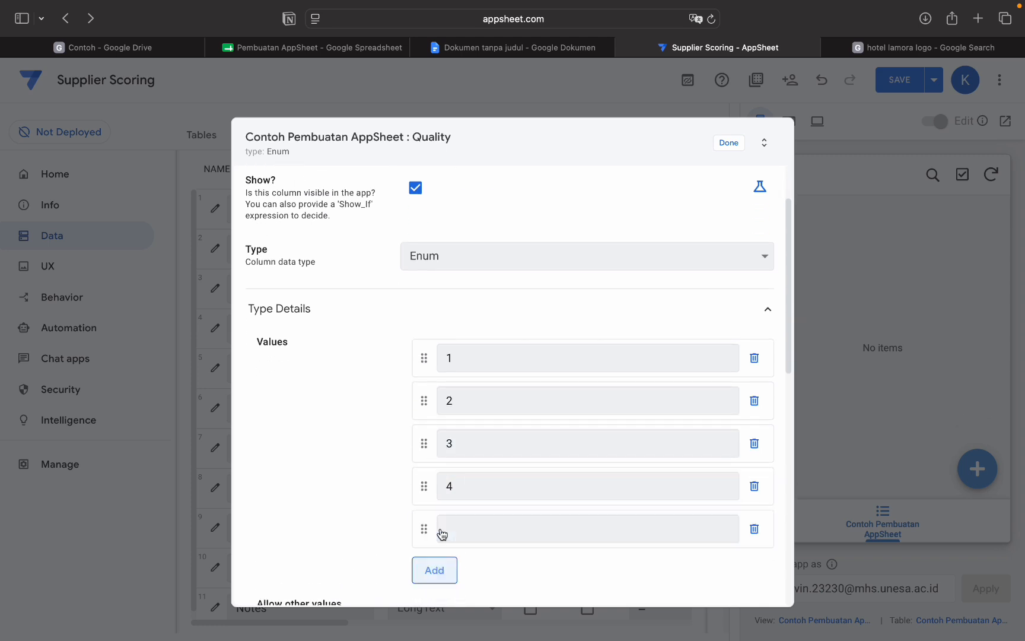
scroll(492, 537, "down", 3)
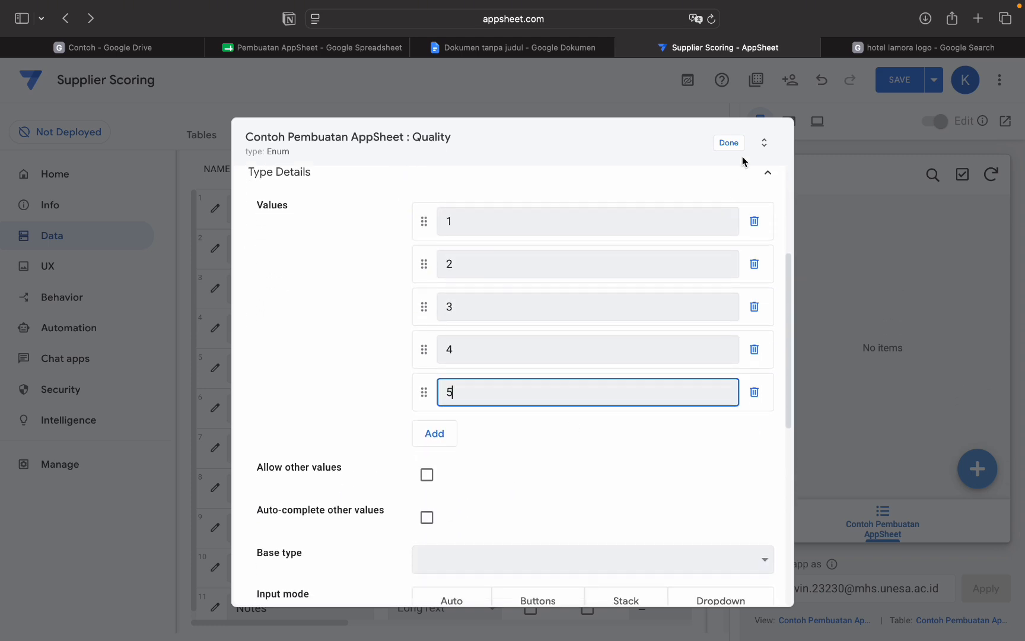
scroll(620, 295, "up", 5)
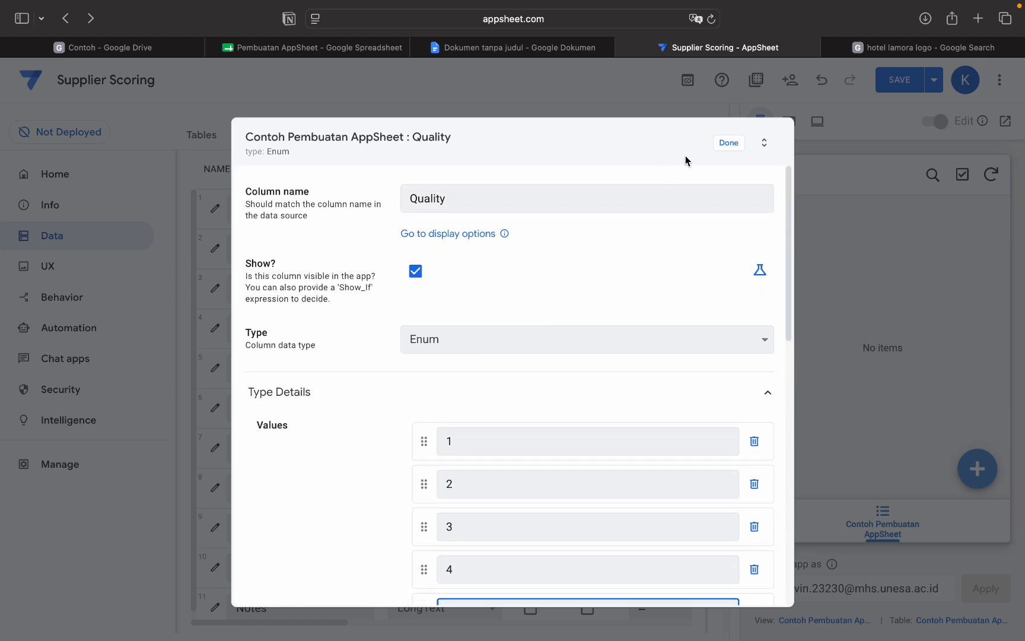
Set the Quality column's input mode to Buttons, leave its base type empty, and close its details
scroll(659, 362, "down", 4)
scroll(664, 250, "down", 3)
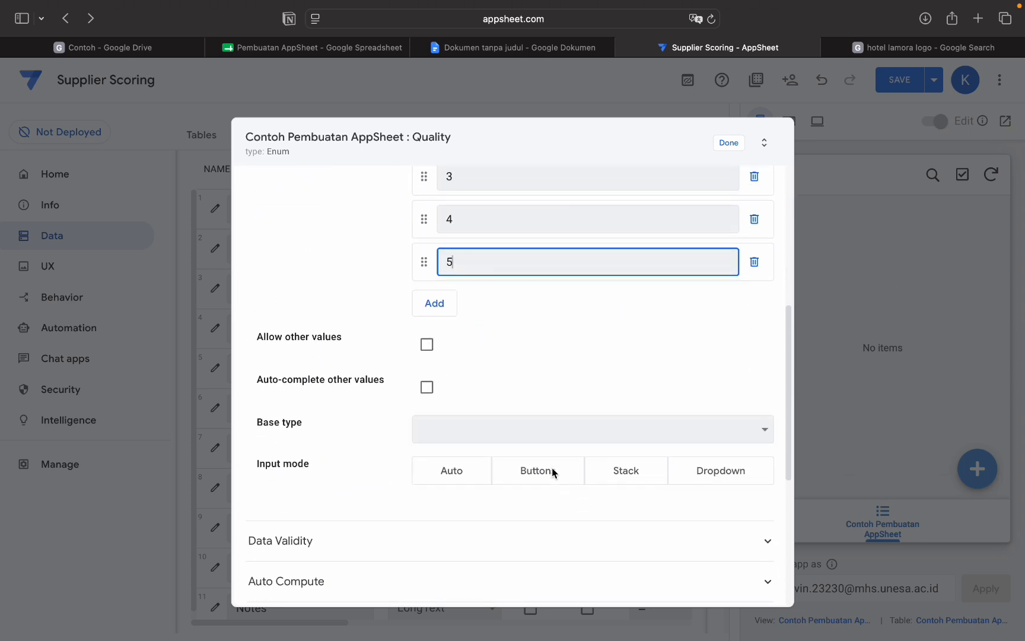
left_click(552, 469)
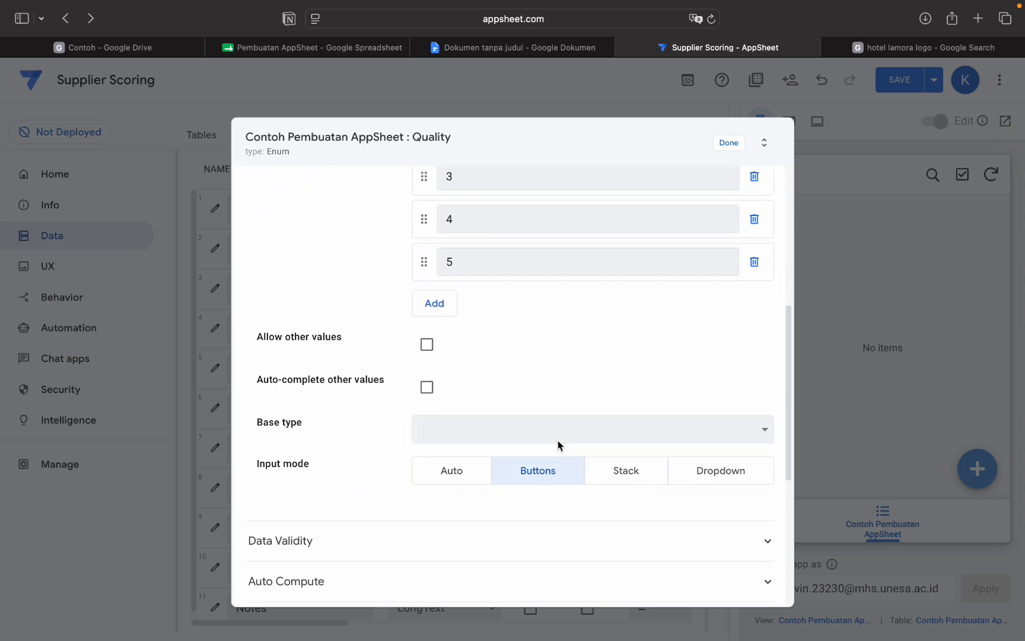
left_click(559, 431)
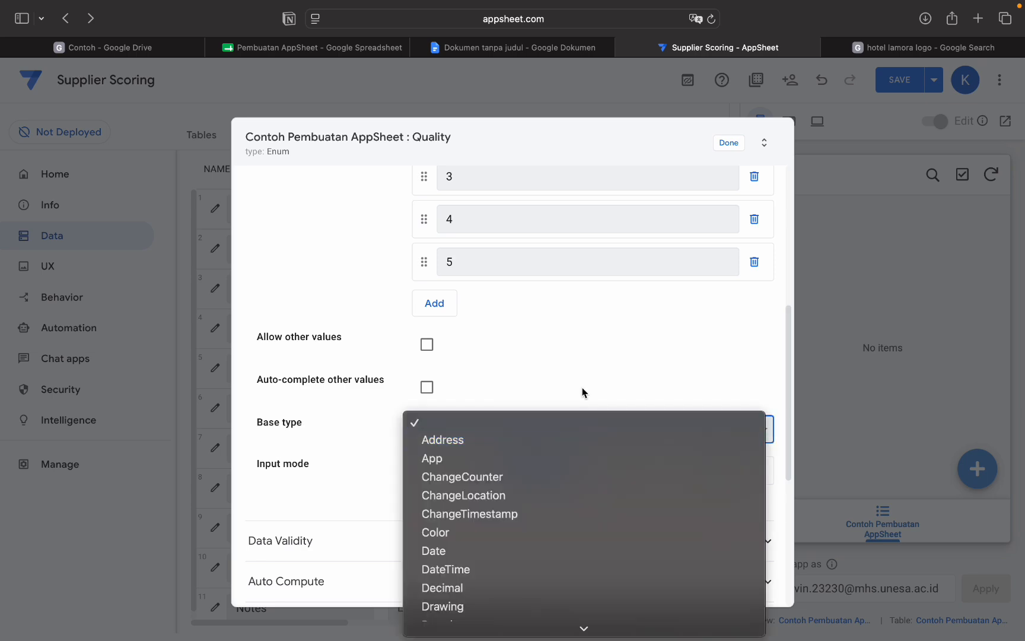
left_click(583, 391)
left_click(728, 141)
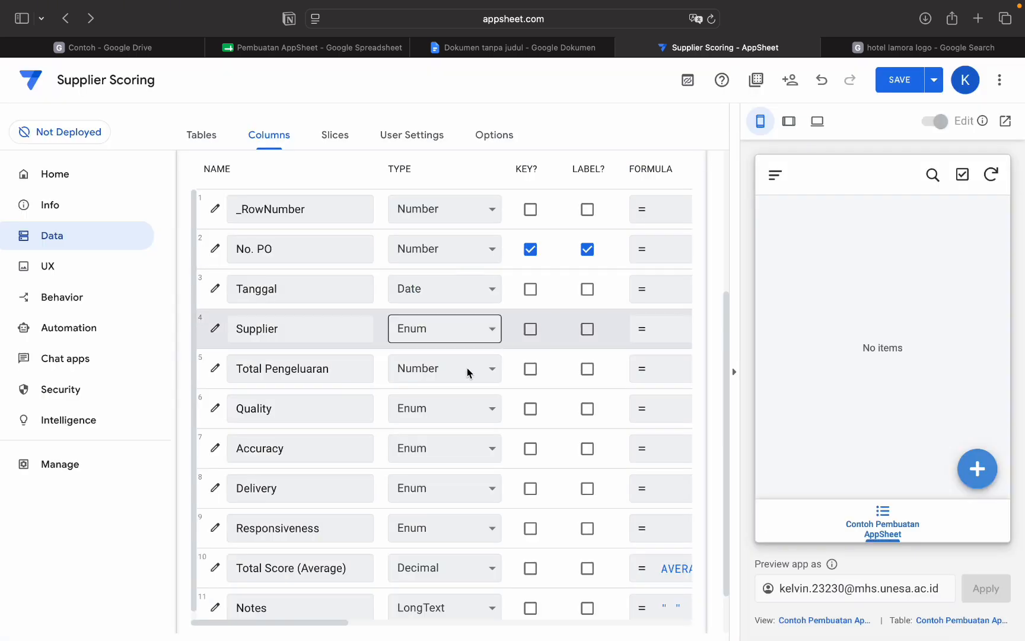
Add the values 1, 2, 3, 4 and 5 to the Accuracy column's Enum list
left_click(219, 449)
left_click(435, 432)
type("1")
key("Return")
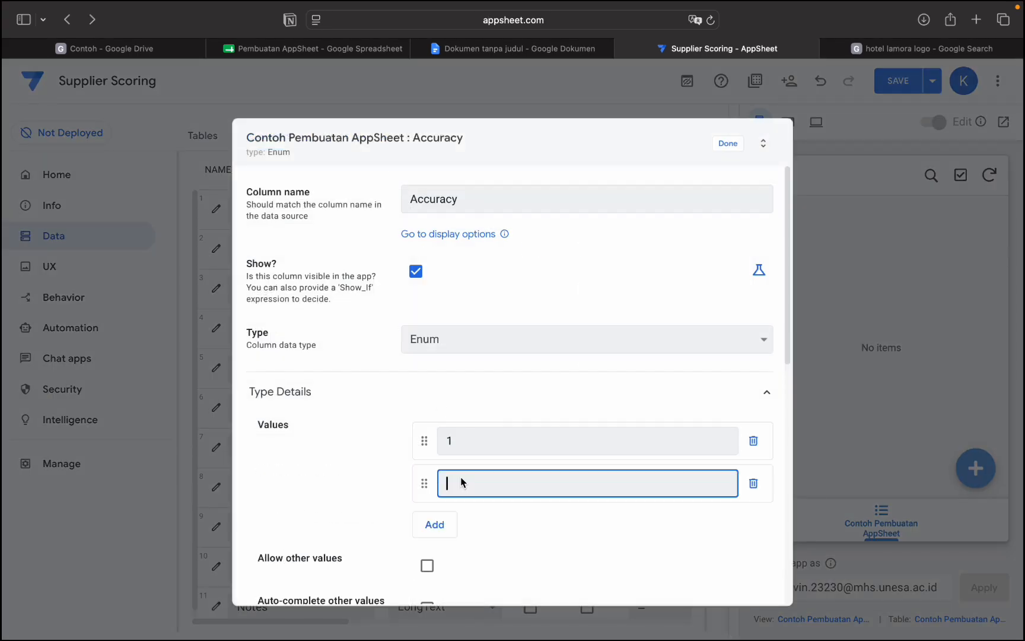
type("2")
key("Return")
type("3")
key("Return")
type("4")
key("Return")
type("5")
Set the Accuracy column's input mode to Buttons and close its details
scroll(449, 497, "down", 3)
left_click(540, 444)
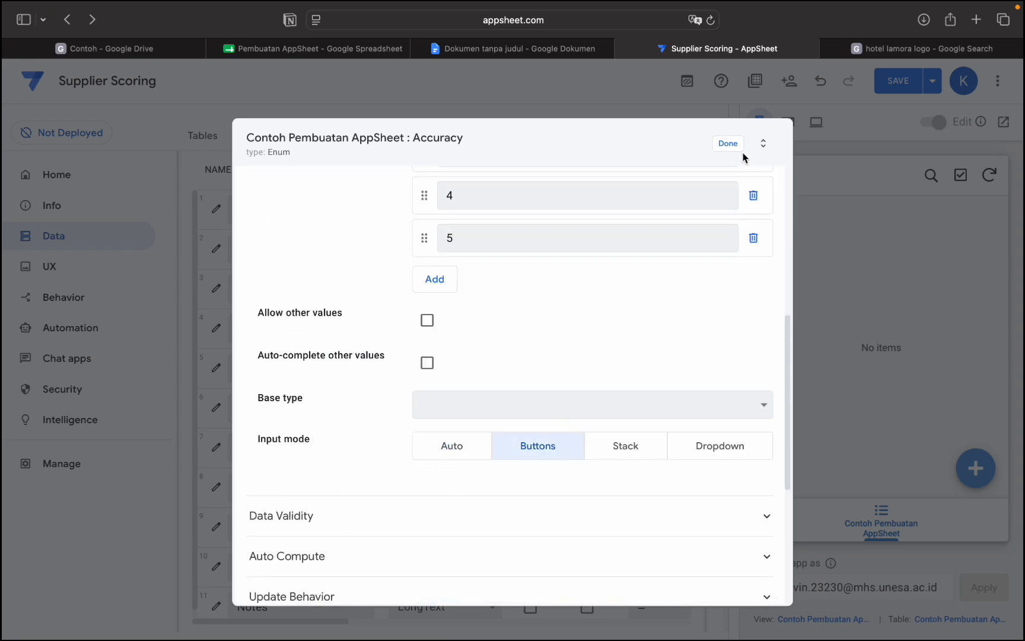
left_click(729, 143)
Add the values 1, 2, 3, 4 and 5 to the Delivery column's Enum list and close its details
left_click(469, 488)
left_click(435, 437)
type("1")
key("Return")
type("2")
key("Return")
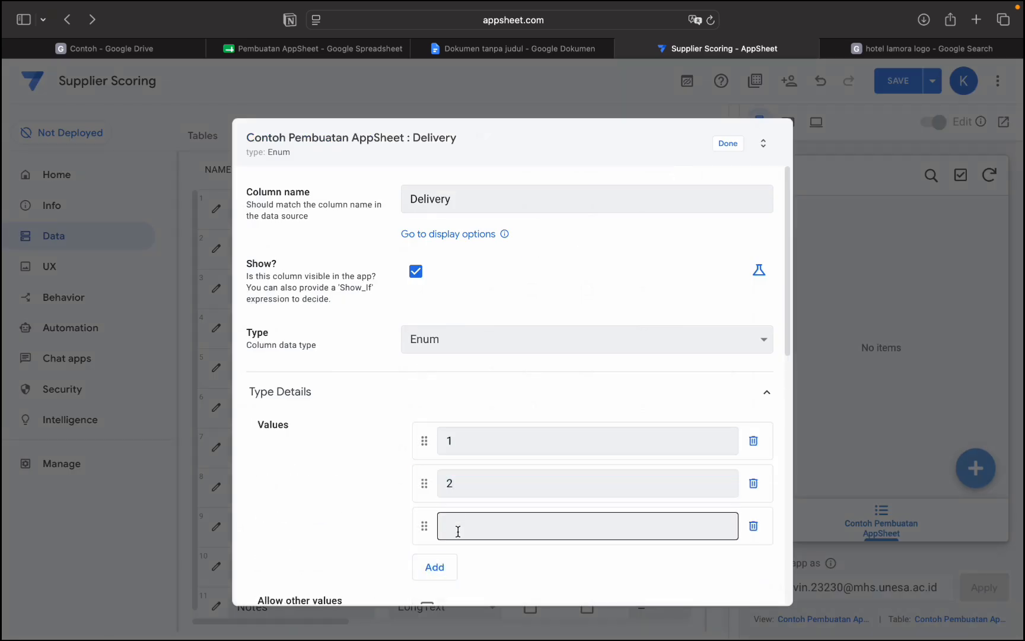
type("3 4")
key("Return")
type("5")
left_click(723, 145)
Add the values 1, 2, 3, 4 and 5 to the Responsiveness column's Enum list
left_click(217, 522)
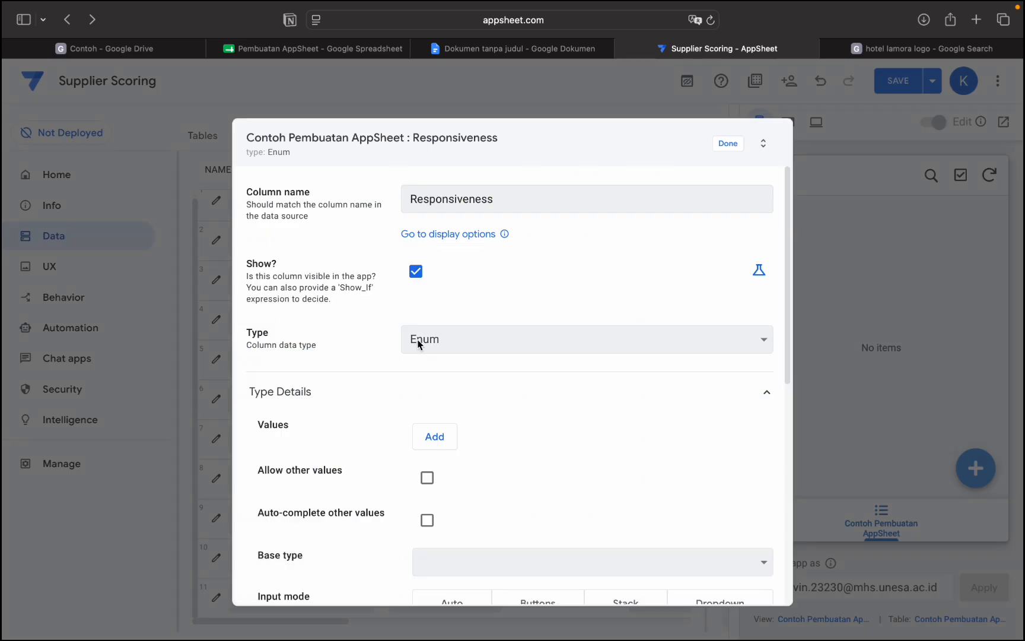
scroll(419, 344, "down", 2)
left_click(454, 353)
type("1")
left_click(449, 397)
type("2")
left_click(445, 442)
type("3")
left_click(446, 483)
type("4")
left_click(447, 526)
type("5")
Set the Responsiveness column's input mode to Buttons and close its details
scroll(475, 563, "down", 3)
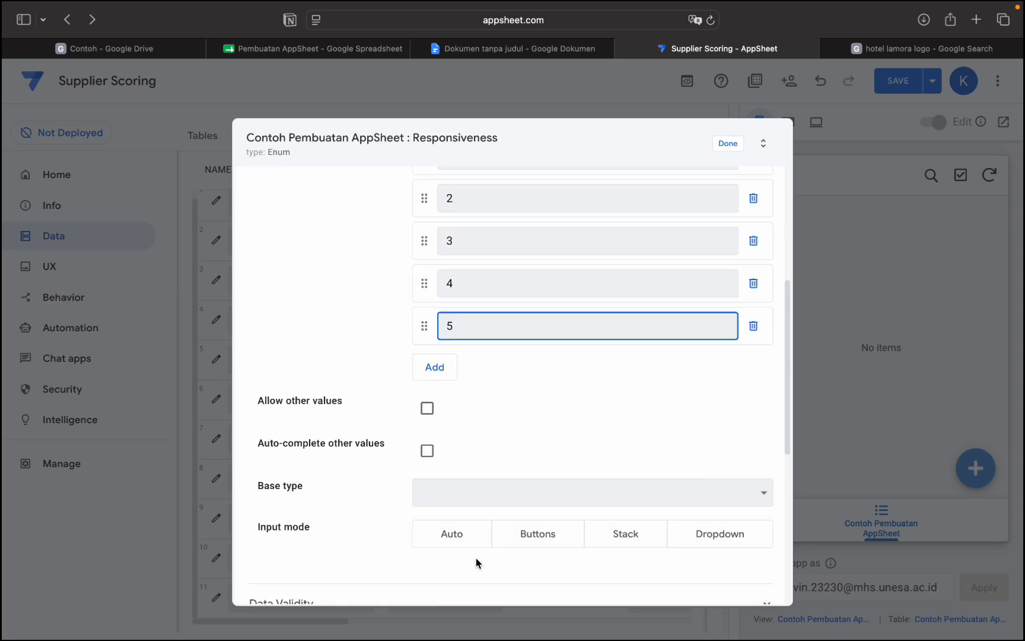
left_click(537, 536)
left_click(727, 144)
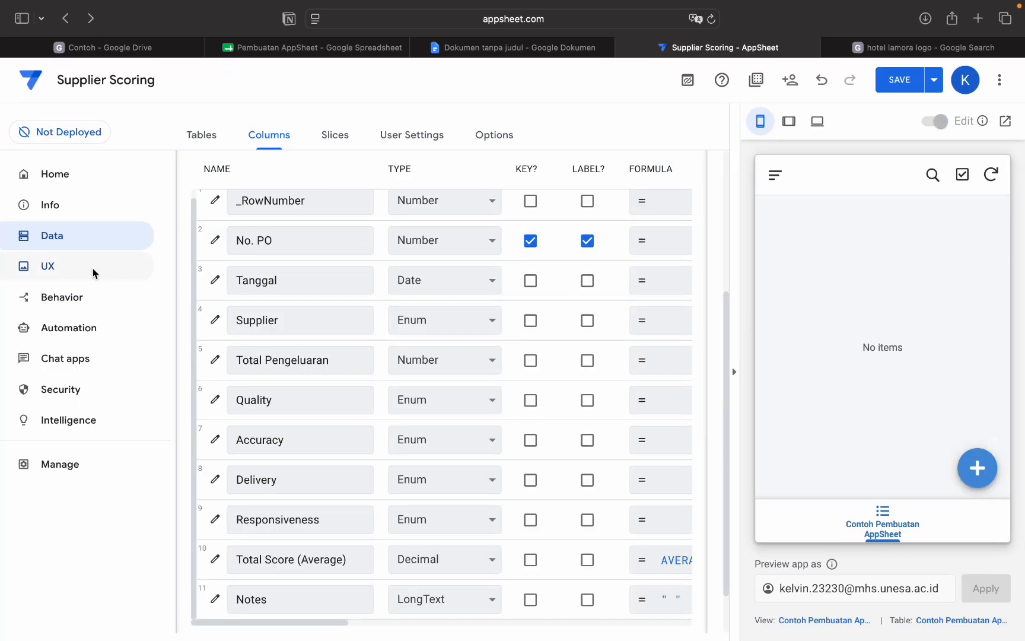
Open the Contoh Pembuatan AppSheet view in the UX settings and change its view type to form
left_click(93, 273)
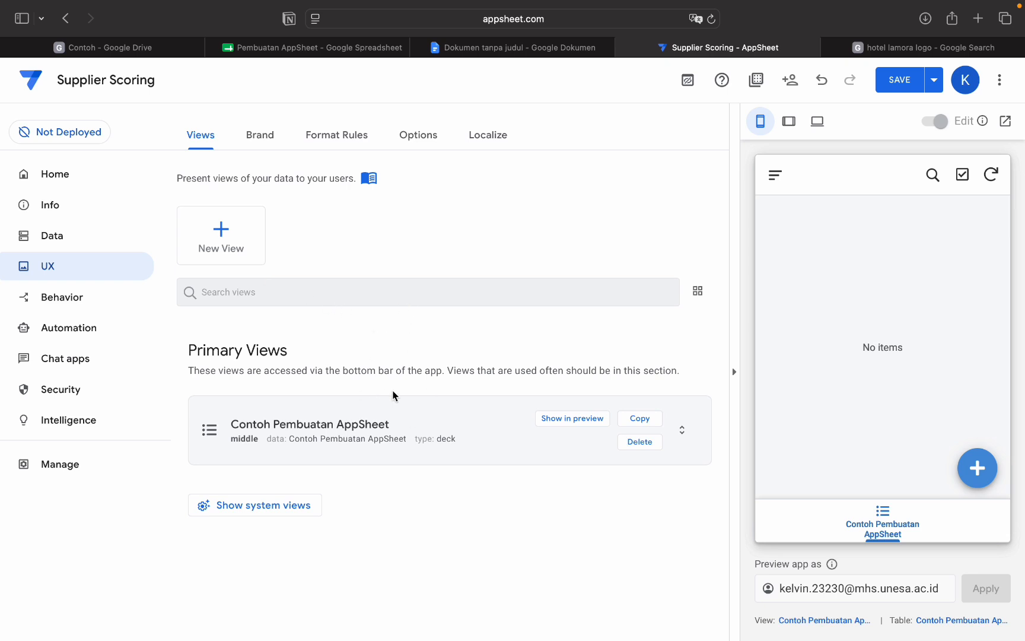
left_click(398, 411)
scroll(397, 412, "down", 1)
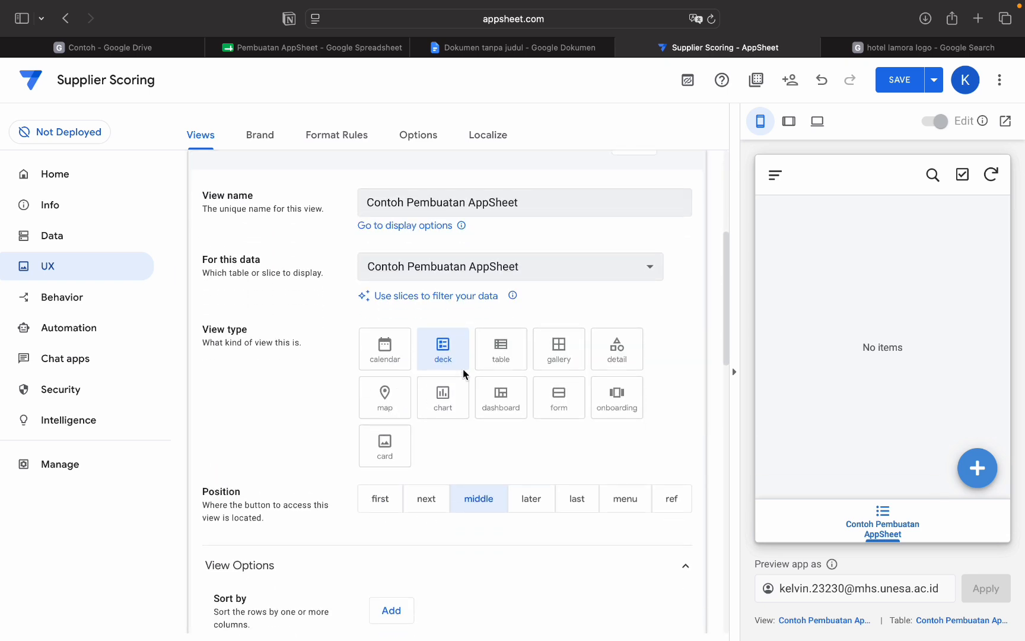
scroll(379, 310, "up", 1)
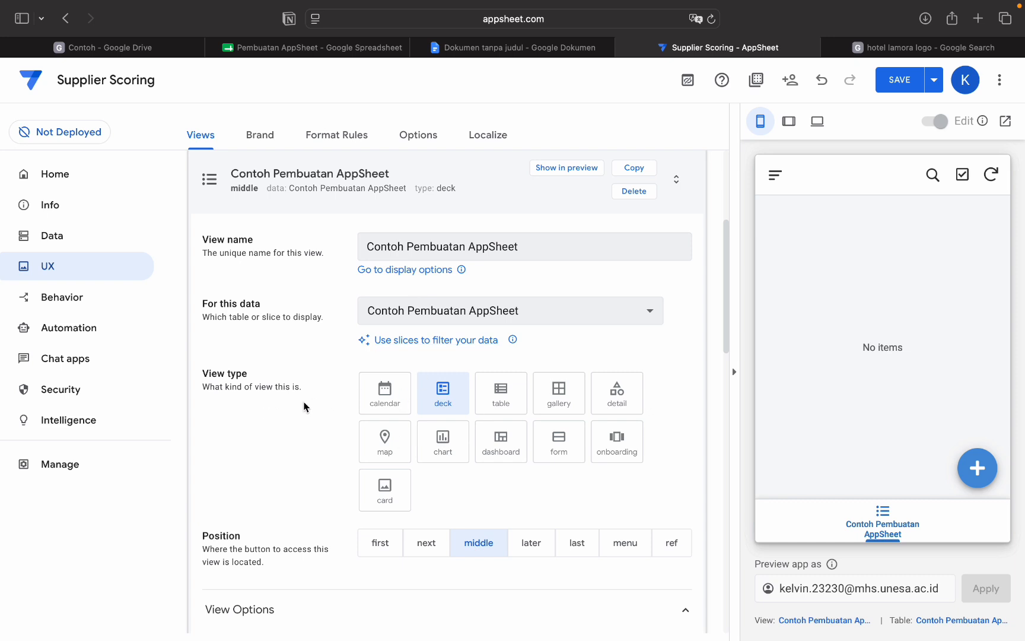
left_click(556, 444)
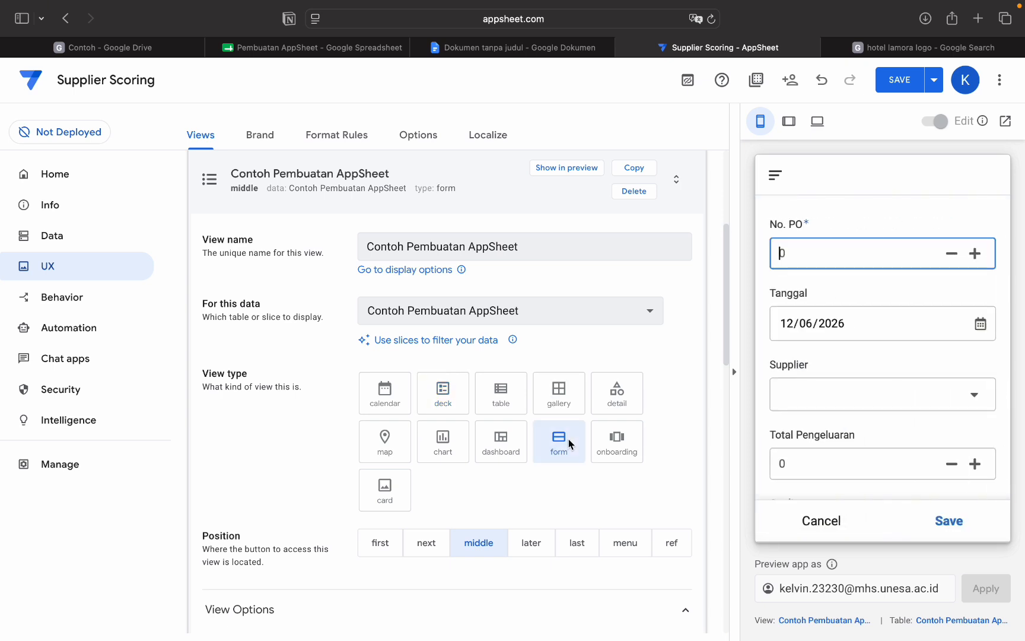
Examine the previewed form's fields from No. PO through the rating rows, Total Score (Average) and Notes
scroll(899, 373, "down", 5)
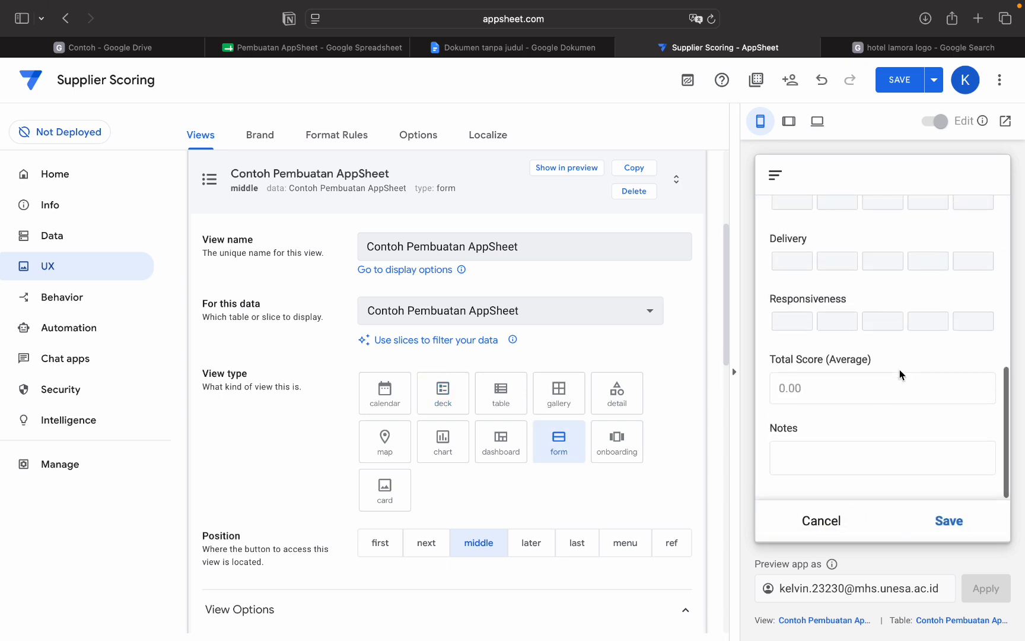
scroll(899, 374, "up", 5)
scroll(900, 374, "down", 3)
scroll(886, 348, "up", 3)
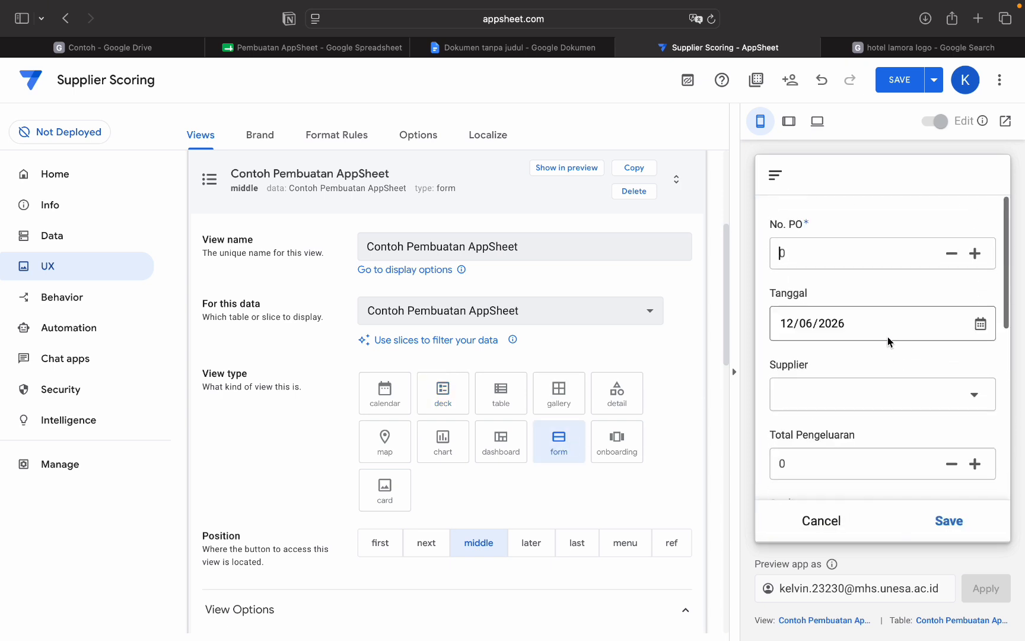
scroll(890, 401, "down", 5)
scroll(884, 398, "up", 2)
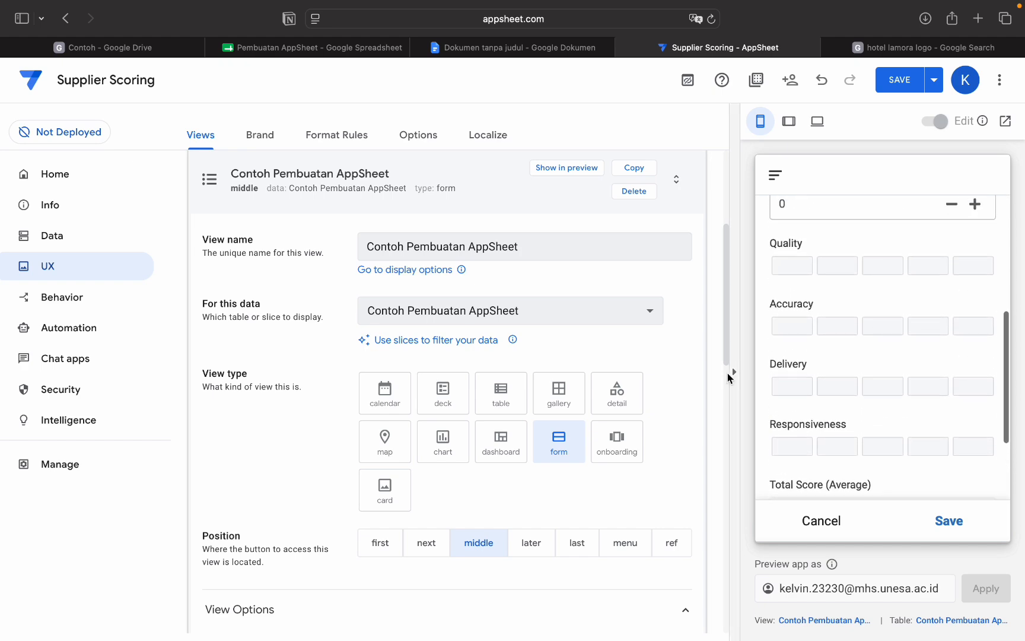
scroll(662, 461, "down", 2)
Set the form view's position to ref
left_click(663, 478)
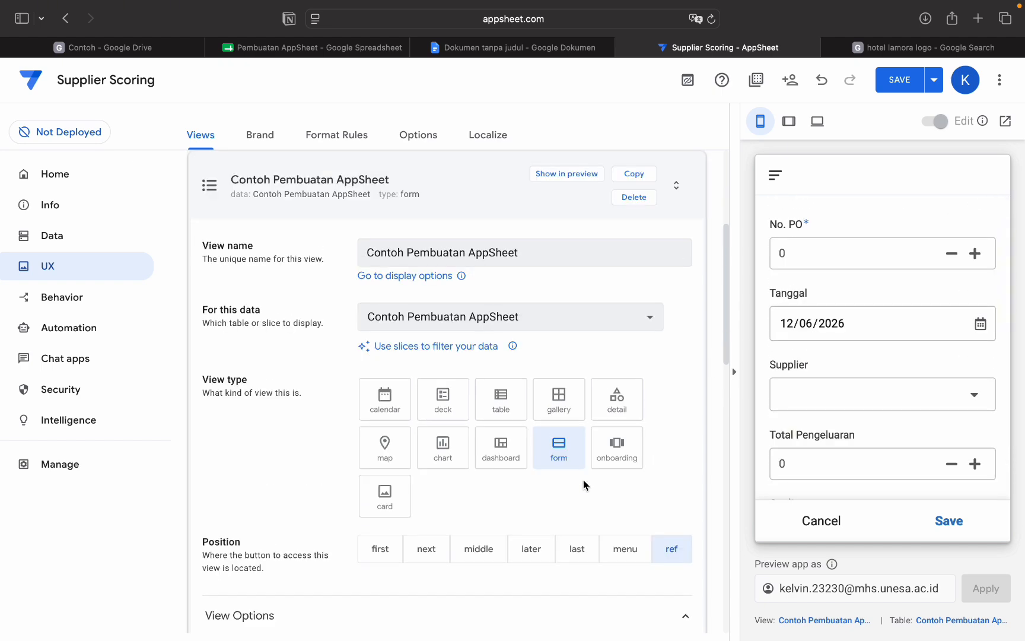
scroll(617, 475, "down", 3)
scroll(818, 410, "down", 6)
scroll(665, 353, "up", 5)
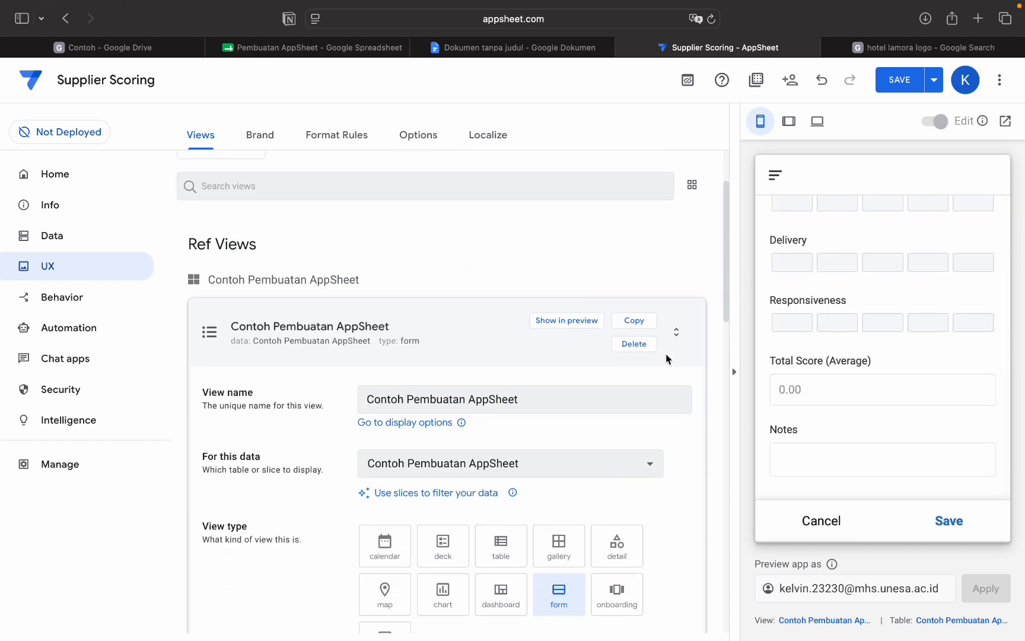
Rename the Contoh Pembuatan AppSheet form view as Supplier Scoring
scroll(639, 484, "down", 2)
left_click(555, 336)
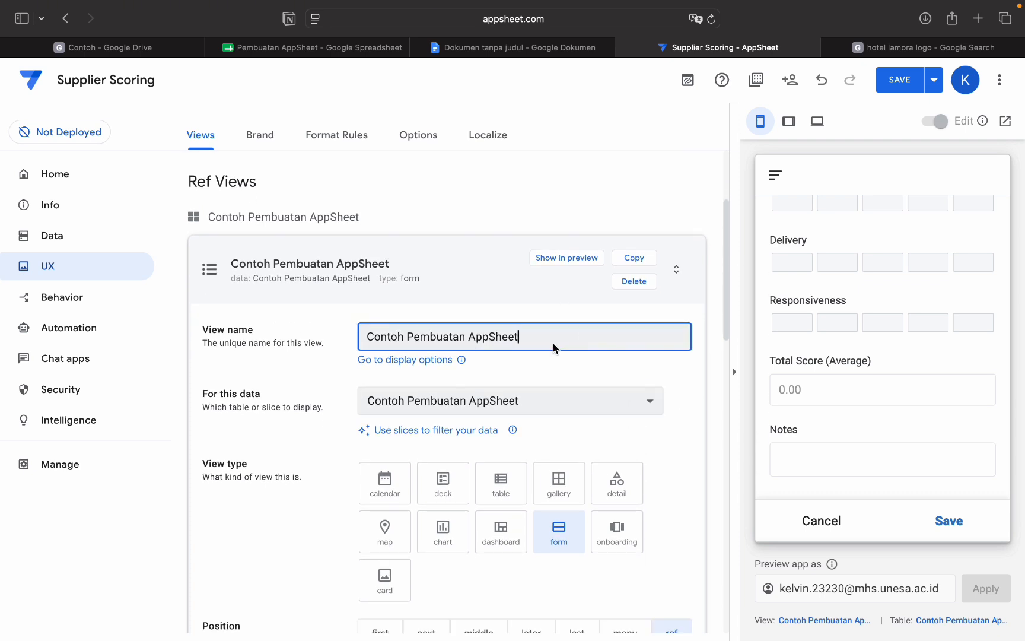
key("super+a")
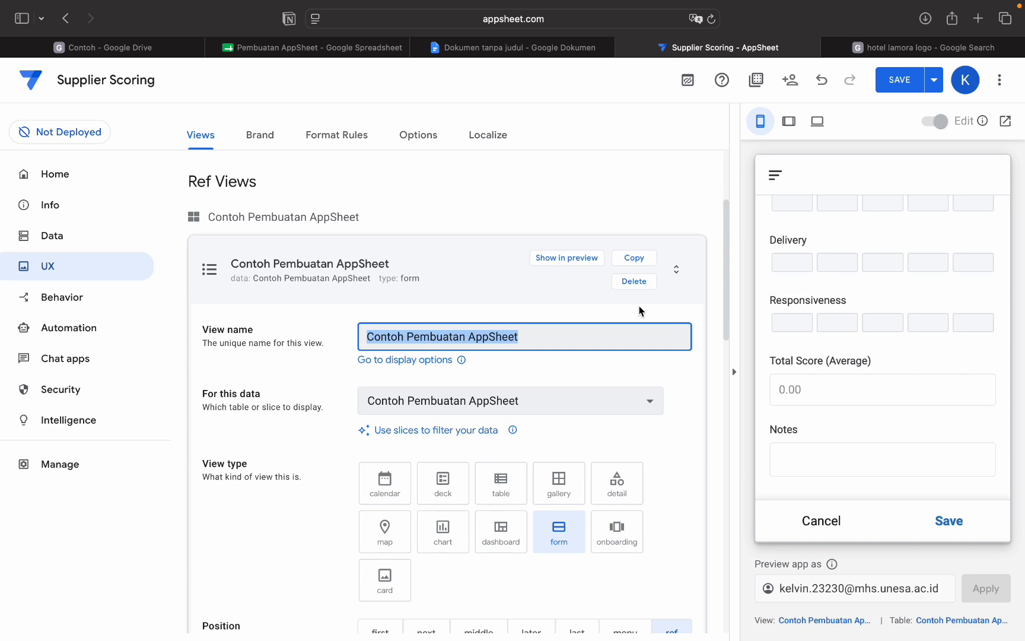
type("Supplier Scoring")
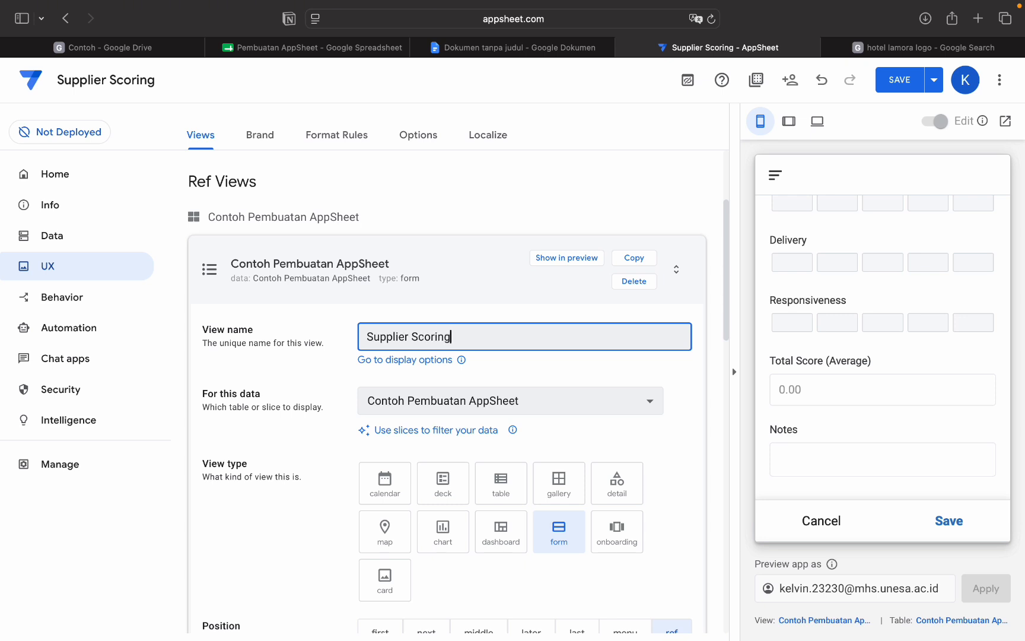
scroll(650, 398, "down", 3)
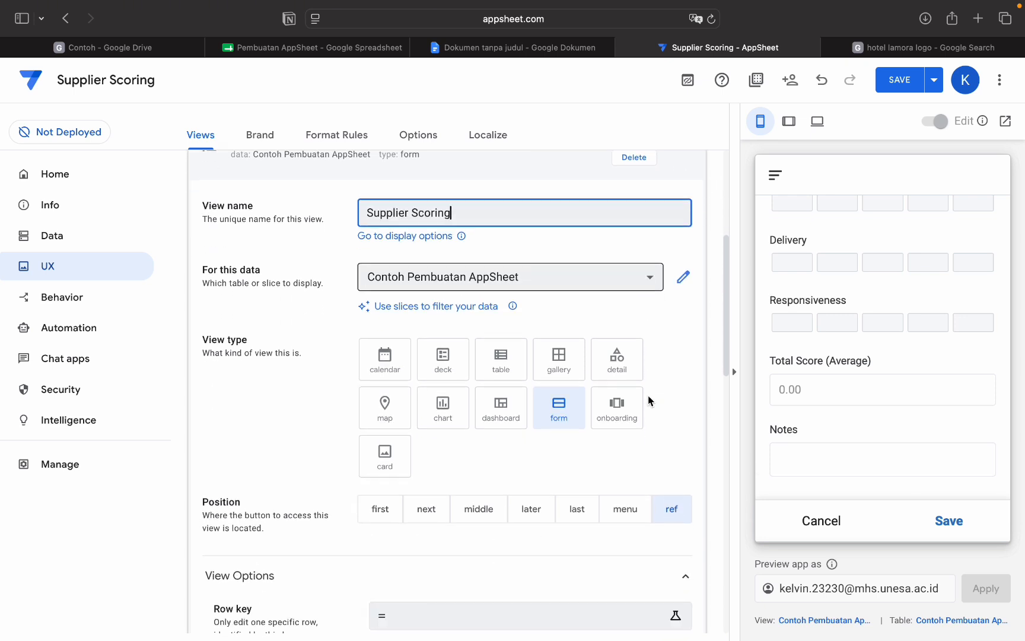
left_click(587, 244)
scroll(582, 255, "up", 1)
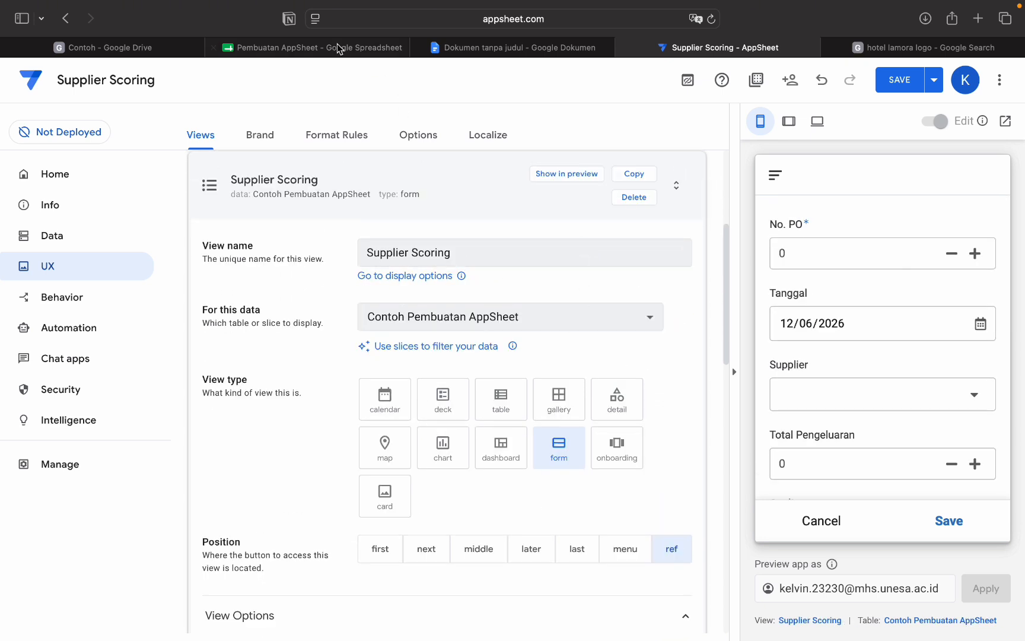
Examine the Supplier Scoring view's row key, page style, form style and column order options
scroll(522, 399, "down", 5)
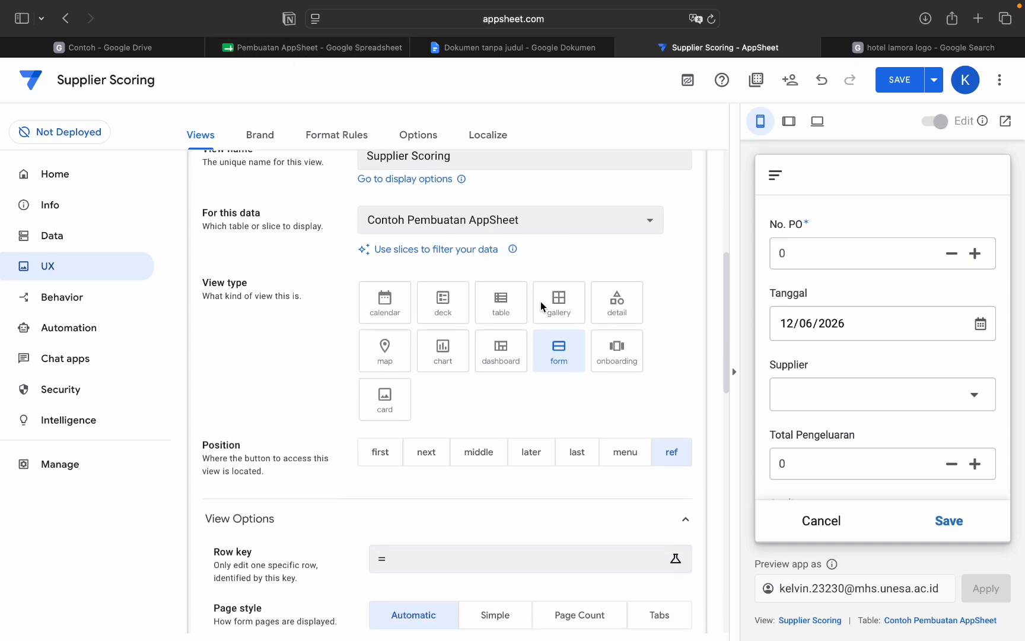
scroll(486, 498, "down", 4)
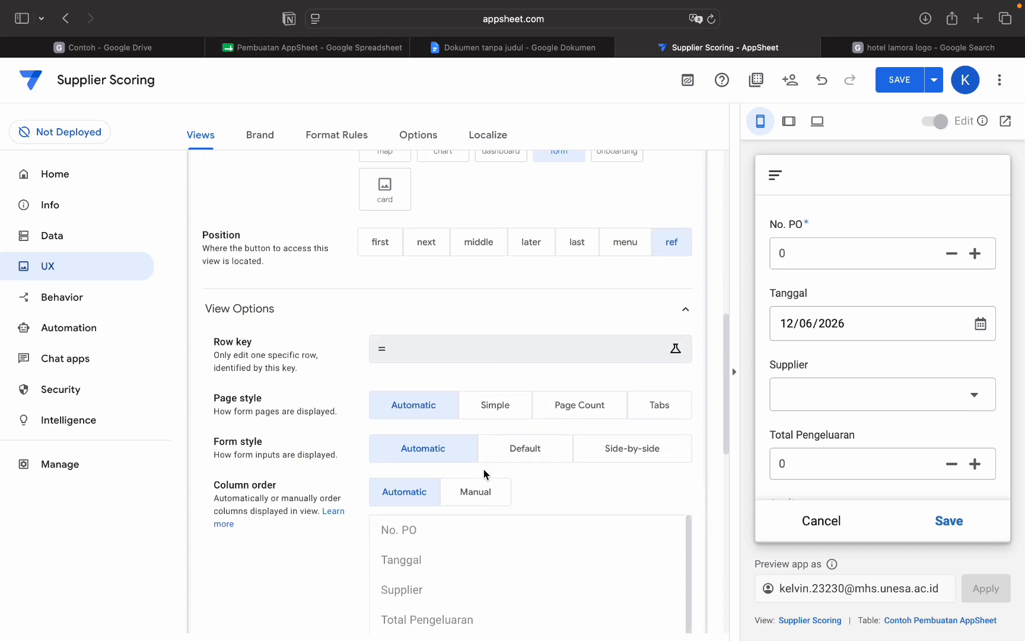
scroll(479, 423, "down", 2)
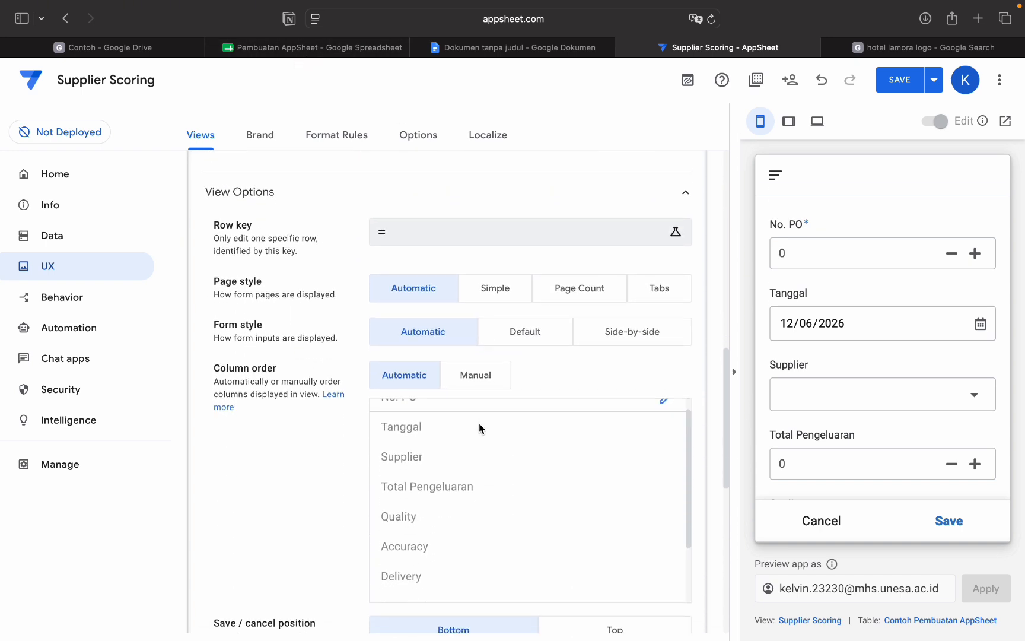
scroll(479, 423, "up", 1)
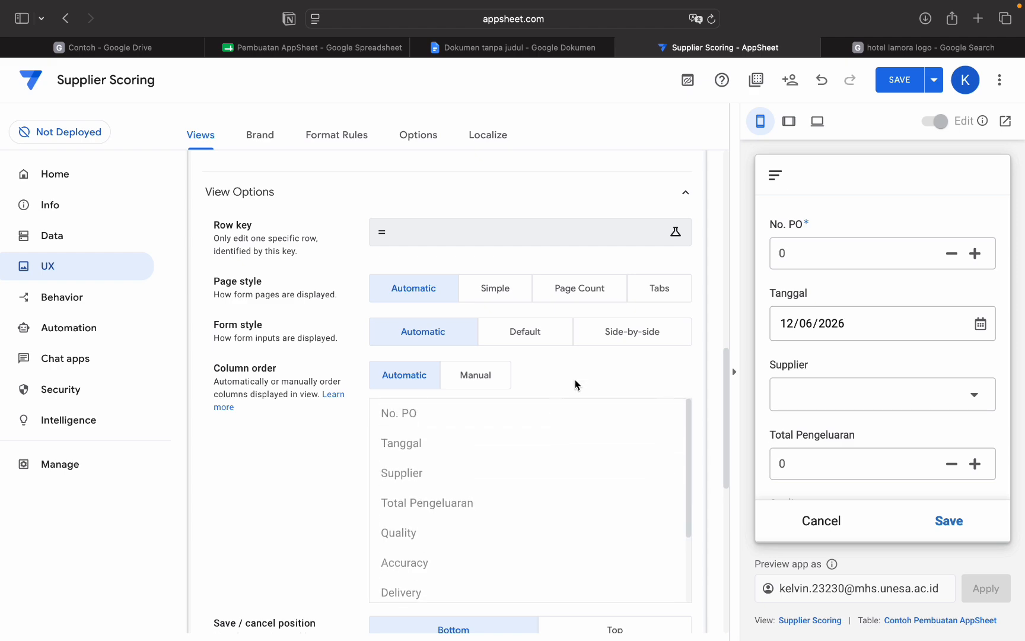
scroll(576, 384, "down", 1)
left_click(544, 224)
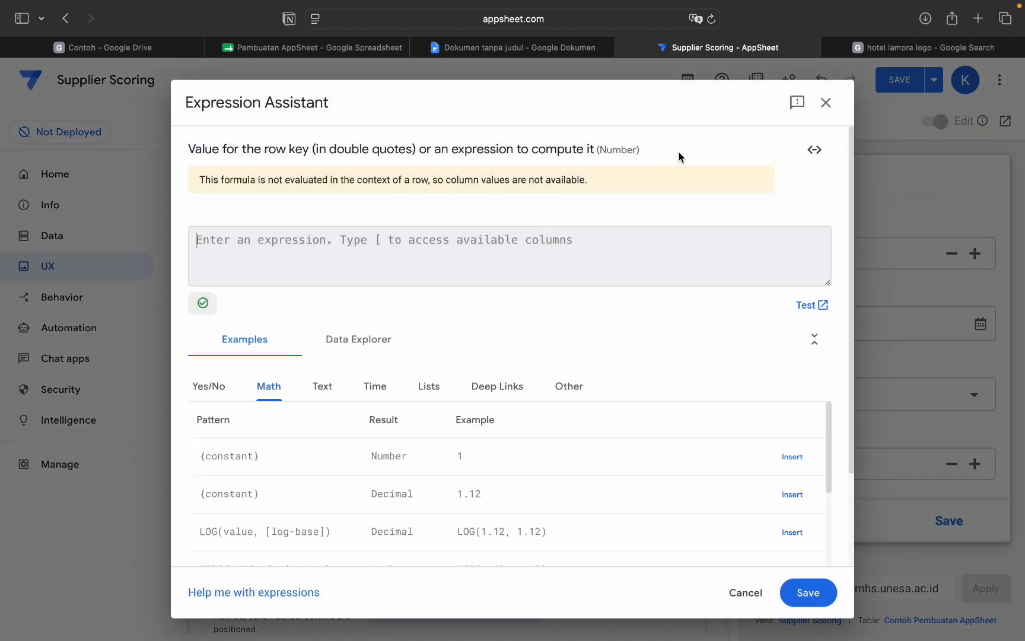
left_click(817, 112)
Set the Supplier Scoring view's column order to manual and move Supplier above No. PO, checking the order in the form preview
scroll(551, 353, "down", 3)
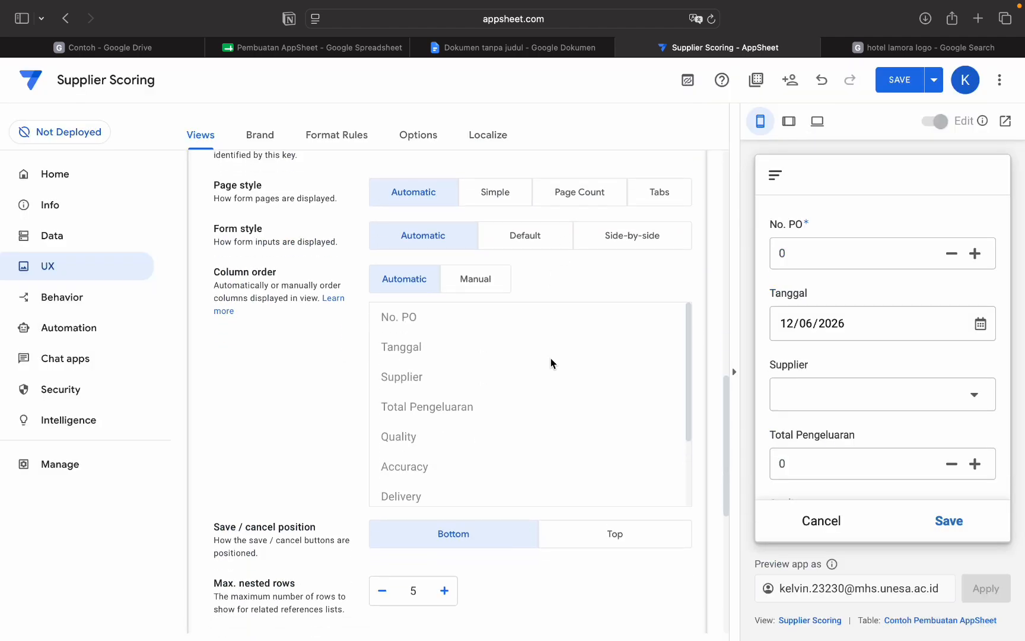
left_click(477, 282)
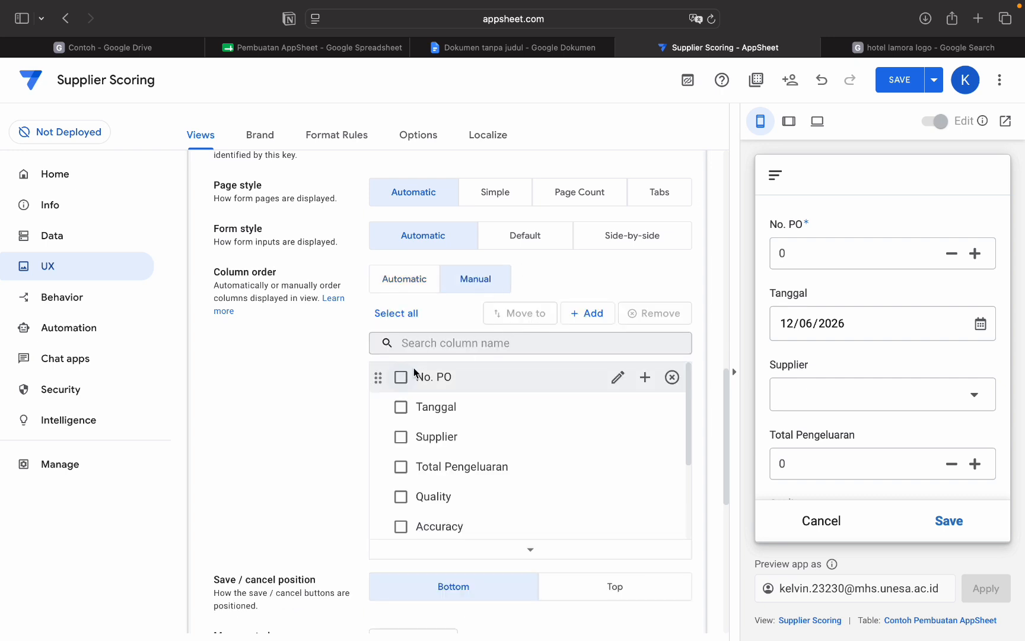
left_click_drag(380, 410, 380, 440)
left_click_drag(380, 388, 378, 407)
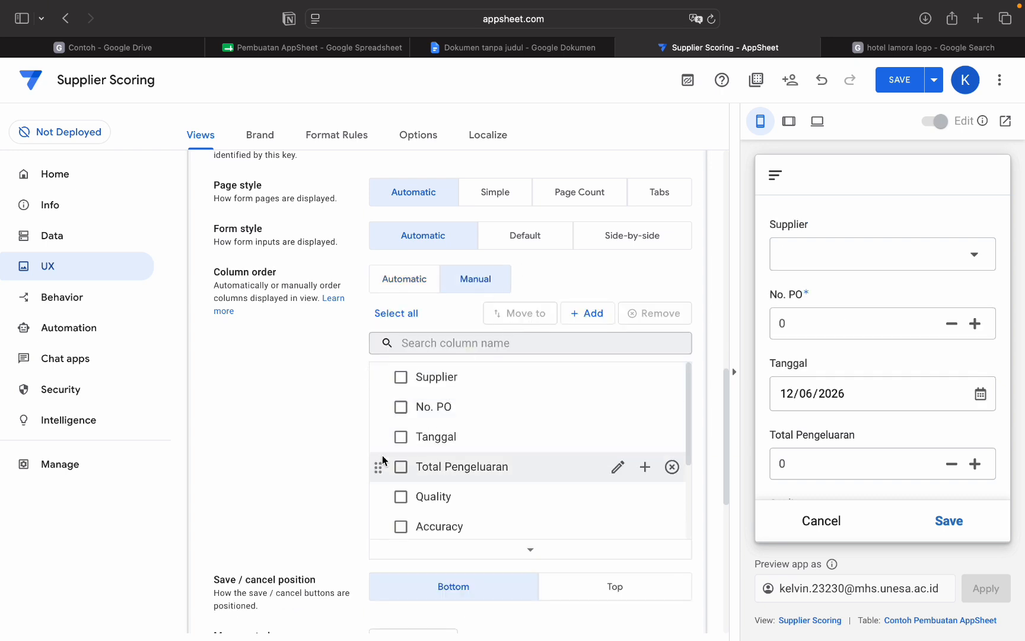
scroll(383, 483, "down", 4)
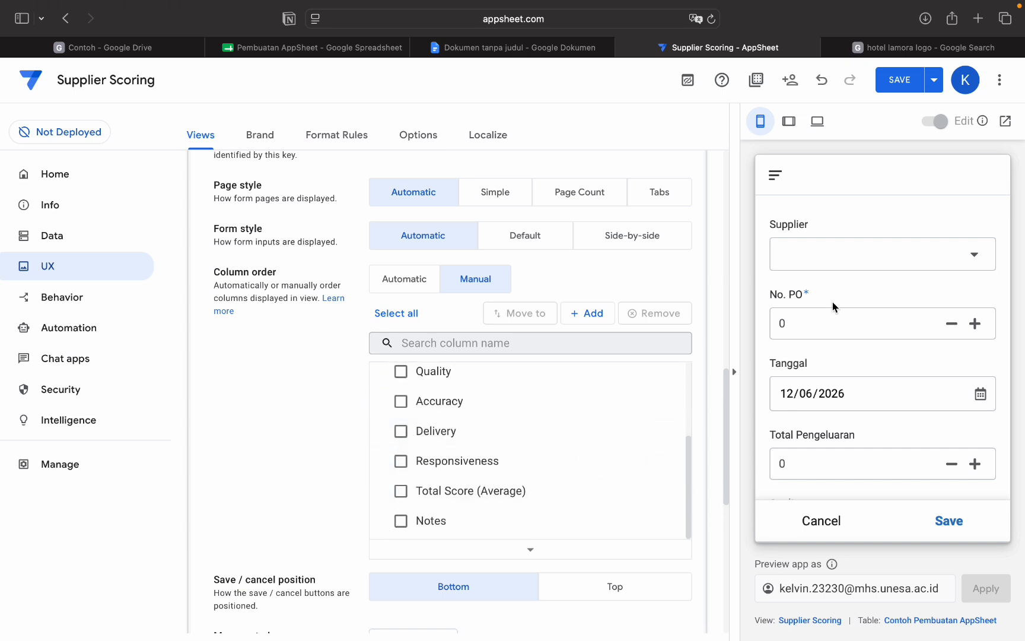
scroll(832, 301, "down", 3)
scroll(833, 302, "up", 4)
scroll(832, 302, "down", 5)
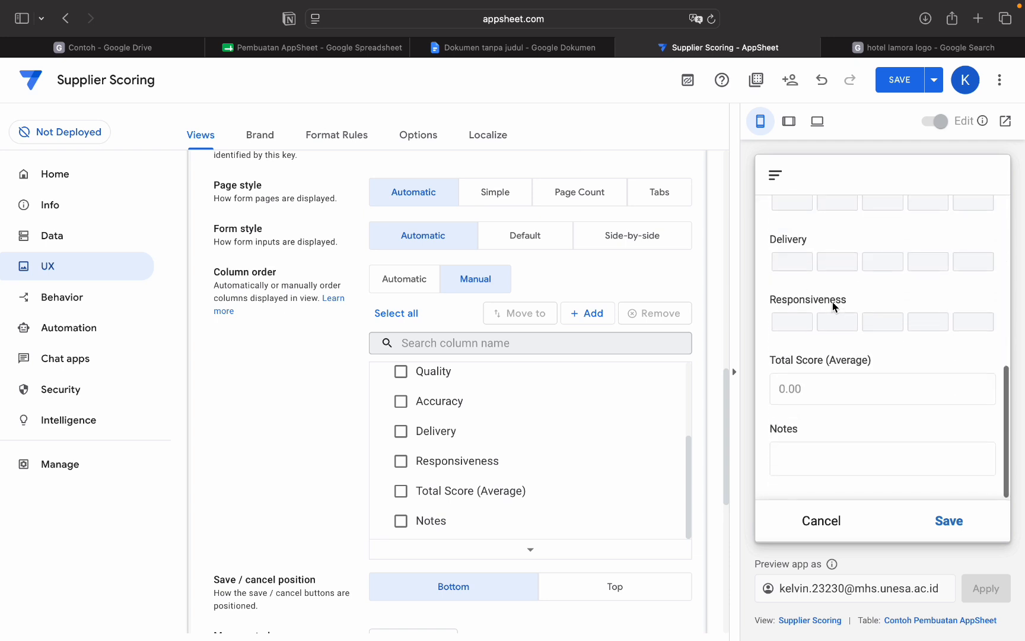
scroll(599, 300, "down", 1)
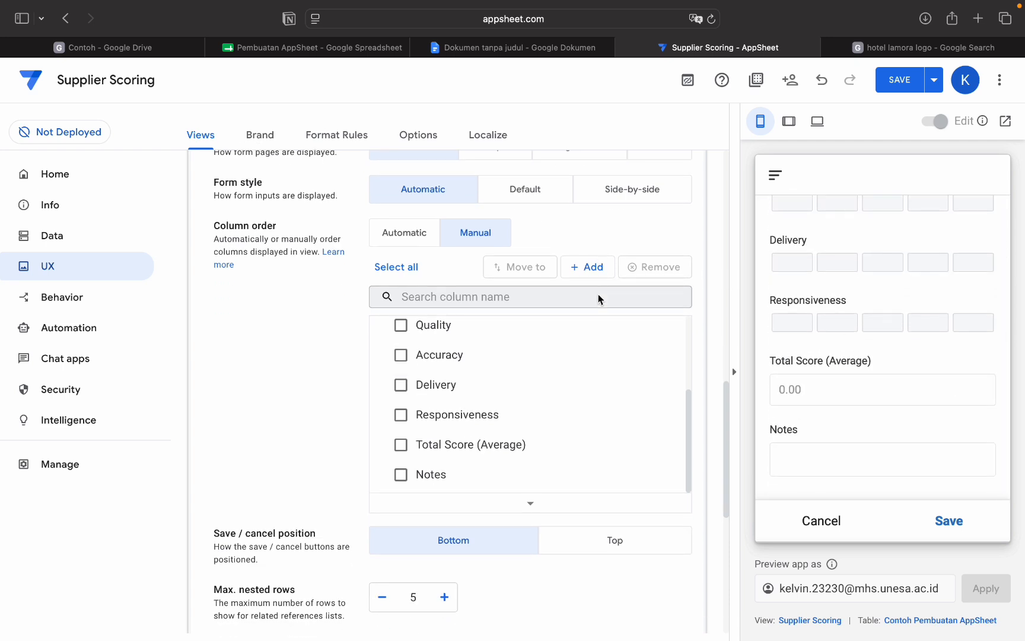
Review the Supplier Scoring view's save and cancel position, auto save, finish view, display settings and Form Saved event action
scroll(343, 427, "down", 5)
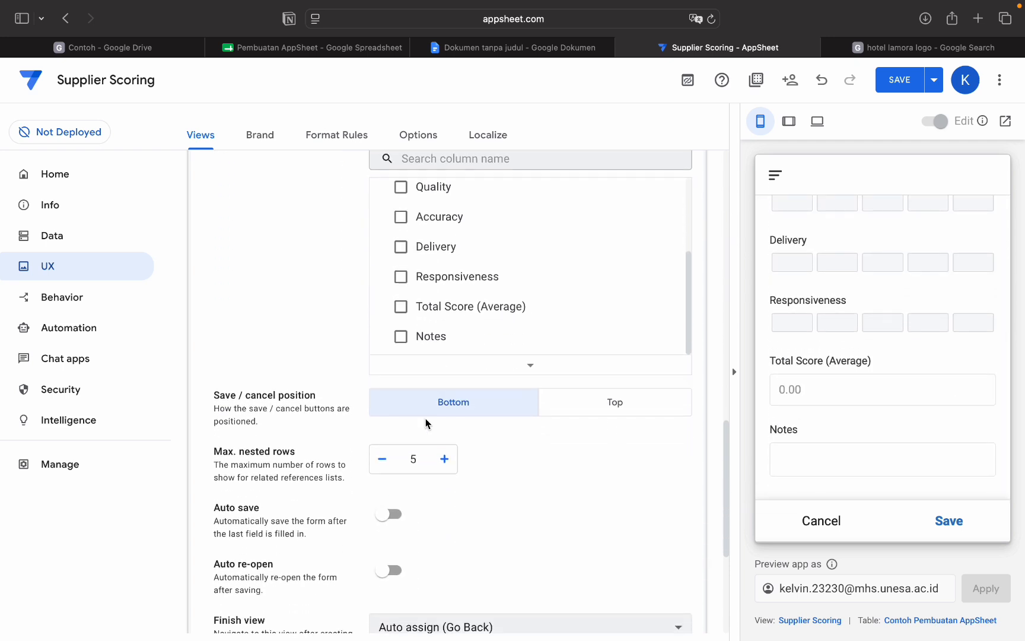
scroll(457, 448, "down", 2)
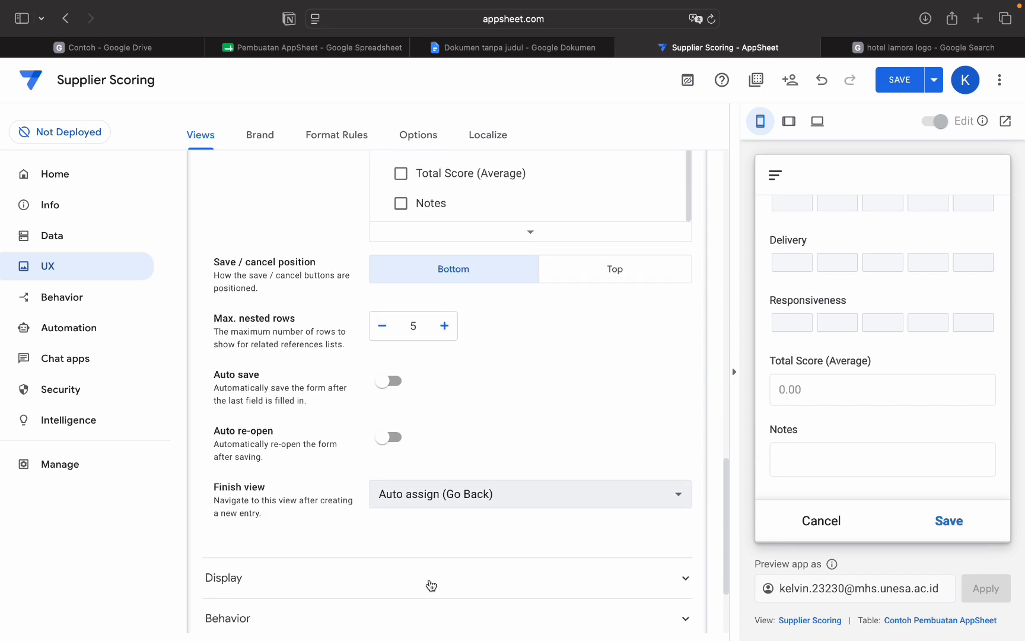
left_click(430, 585)
scroll(429, 578, "down", 5)
scroll(422, 553, "down", 3)
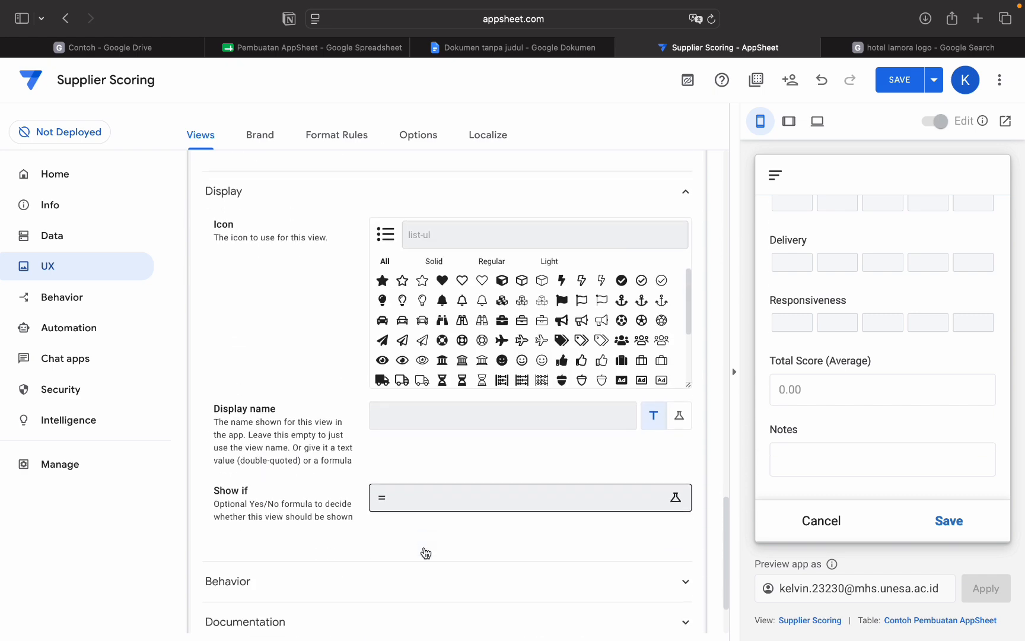
left_click(431, 537)
scroll(431, 536, "down", 3)
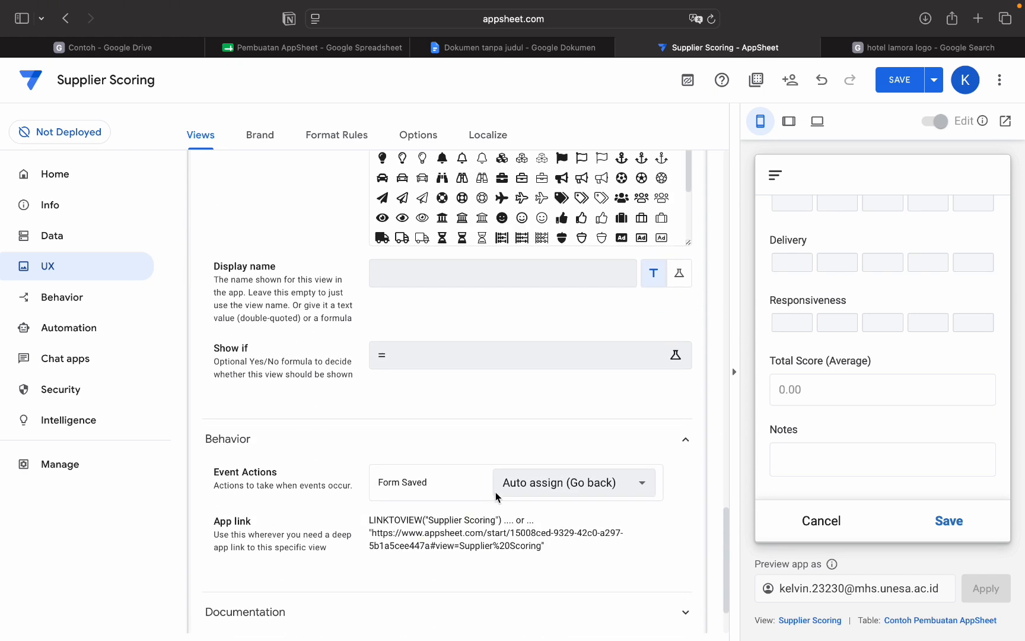
left_click(513, 484)
left_click(514, 484)
left_click(568, 441)
scroll(576, 439, "up", 10)
scroll(583, 431, "up", 20)
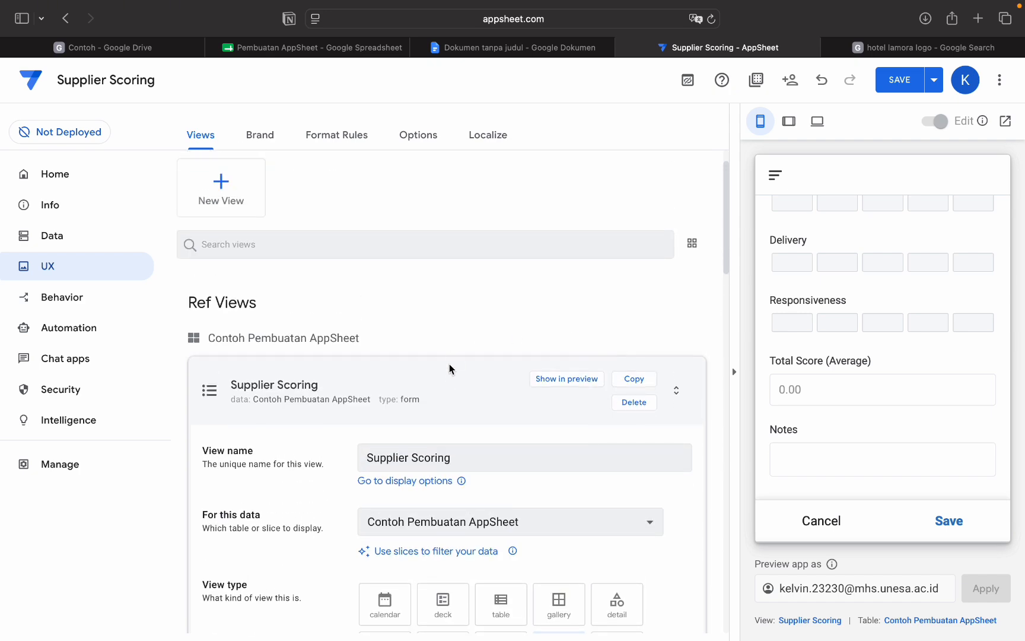
Create a new view from scratch and name it Summary
left_click(449, 381)
left_click(243, 252)
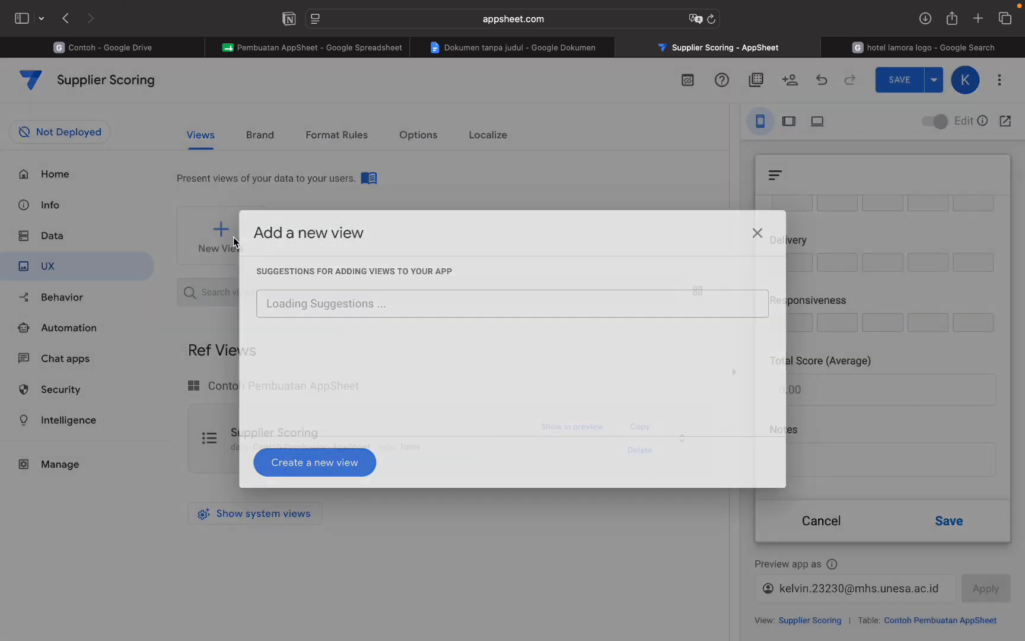
left_click(339, 464)
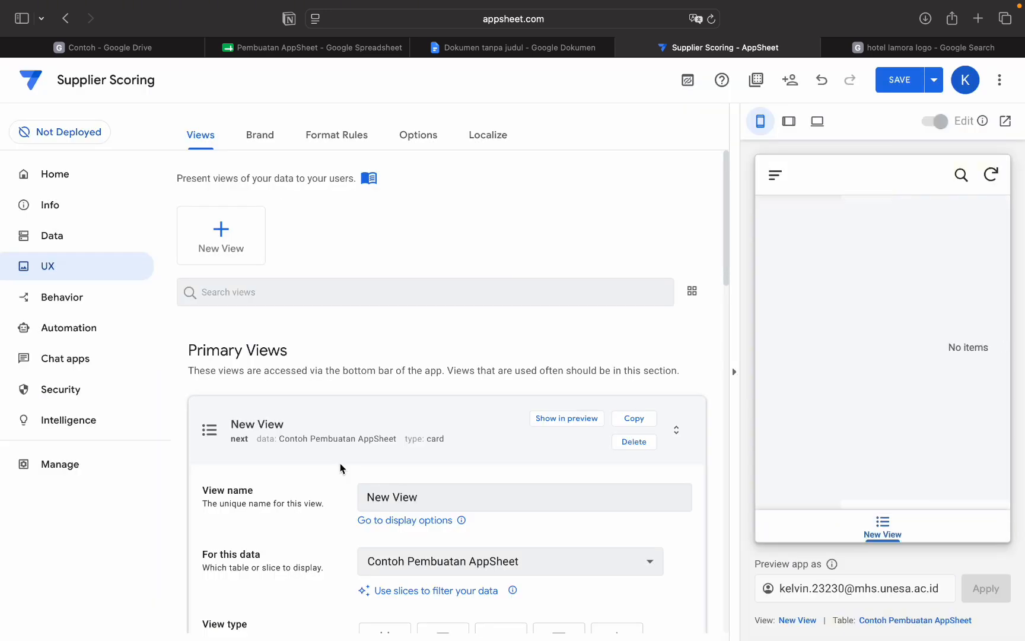
scroll(568, 479, "down", 3)
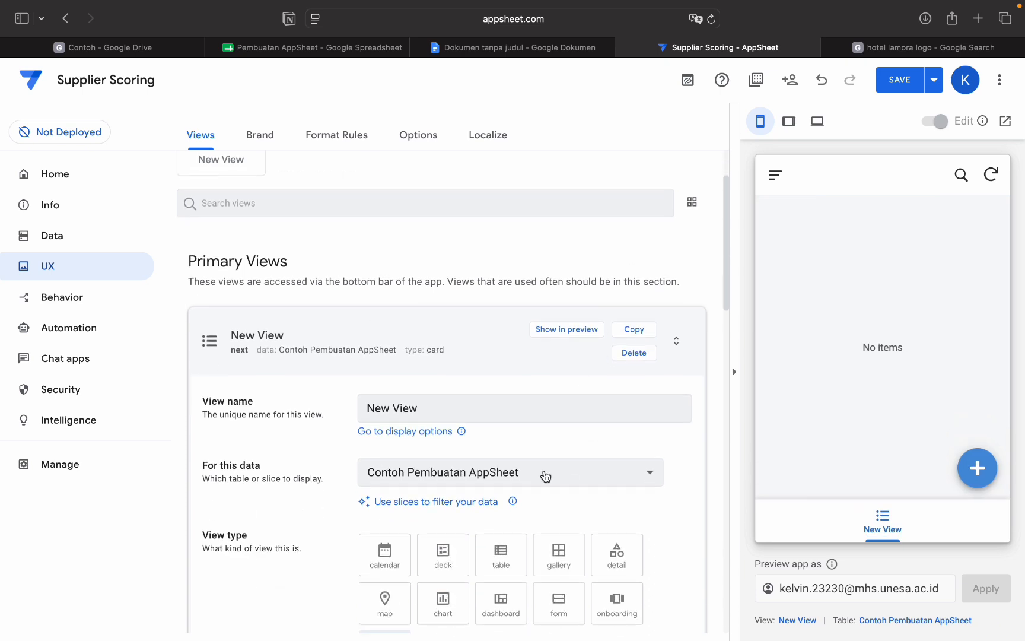
left_click(462, 402)
key("super+a")
type("Summa")
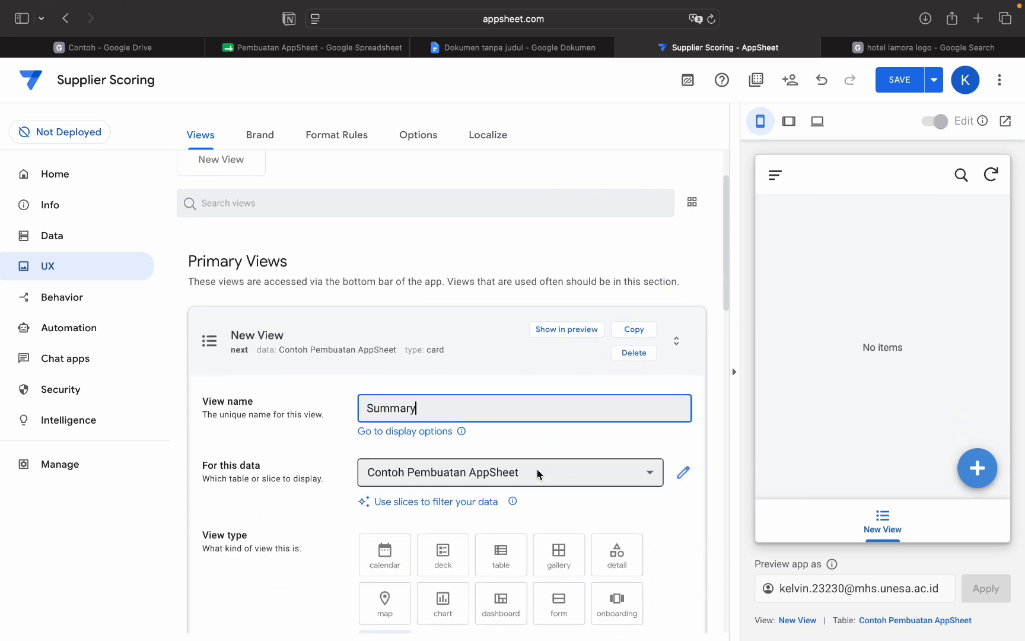
Set the Summary view's type to detail and its position to ref
scroll(537, 468, "down", 2)
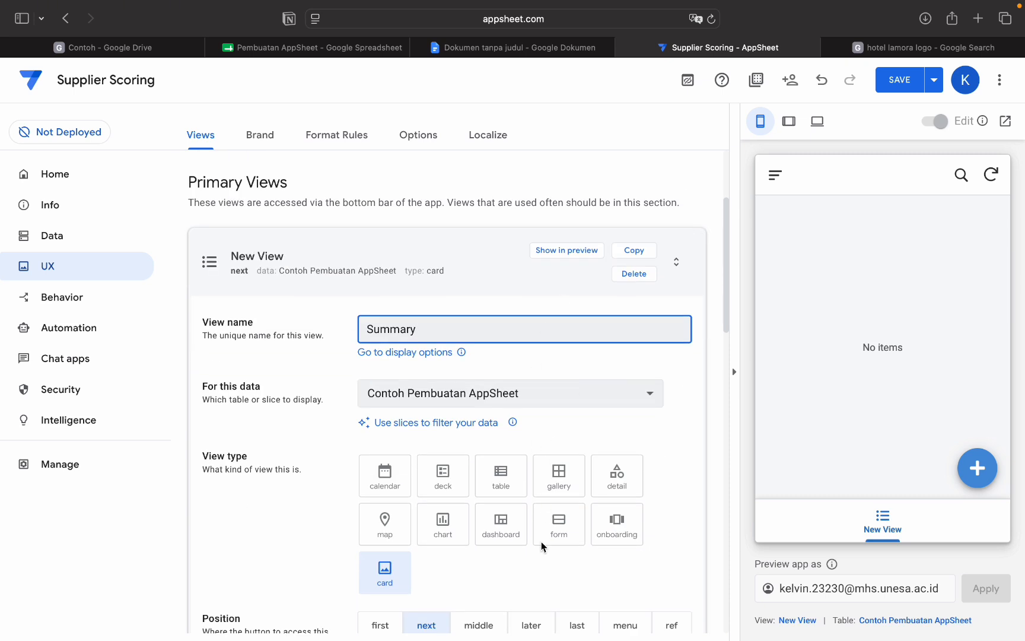
scroll(522, 564, "down", 2)
left_click(623, 419)
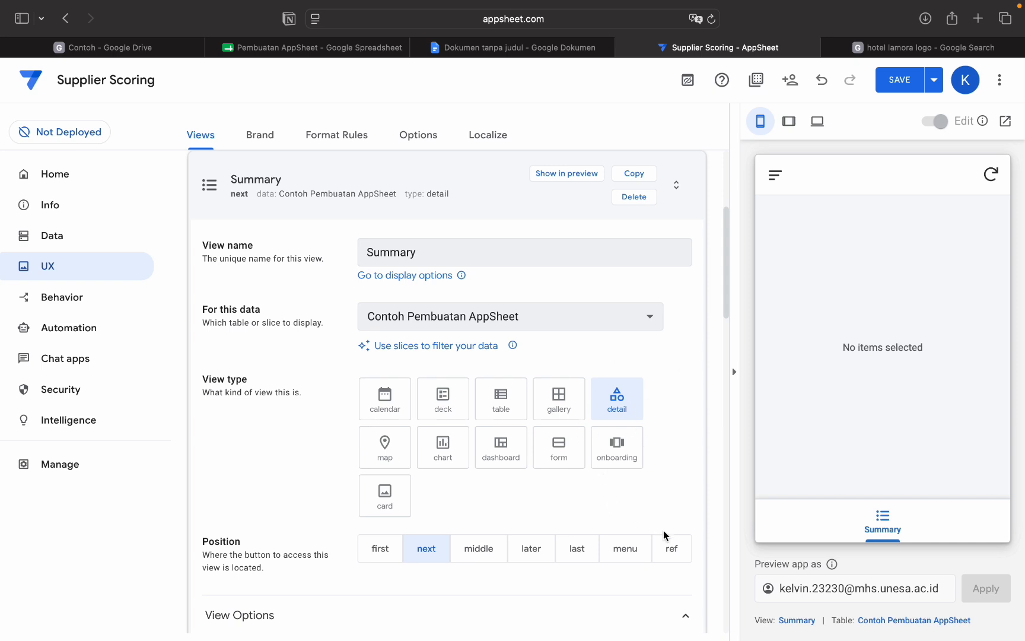
left_click(672, 548)
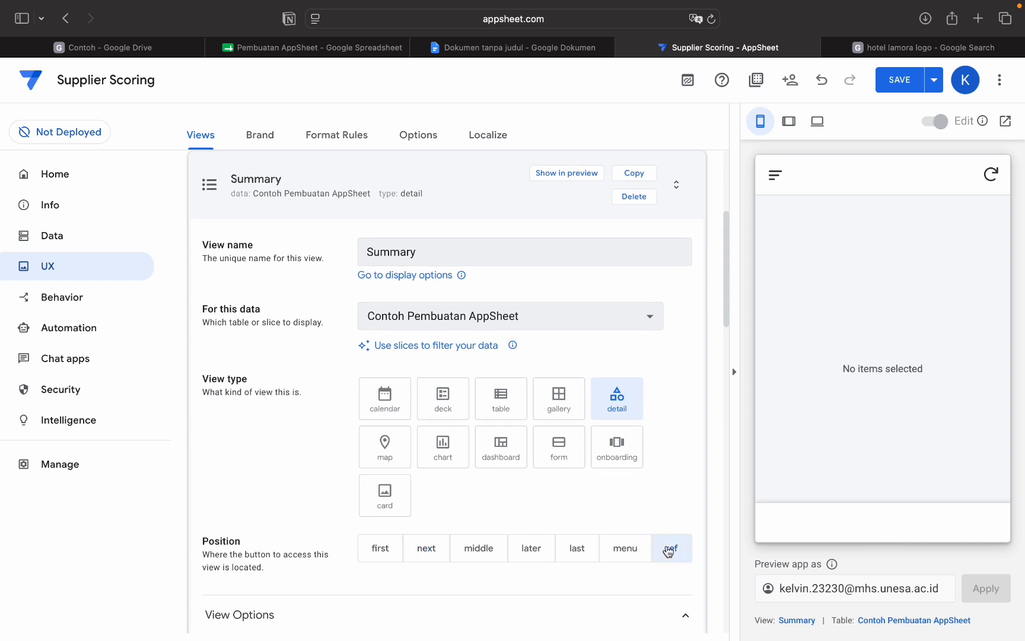
left_click(426, 548)
left_click(381, 548)
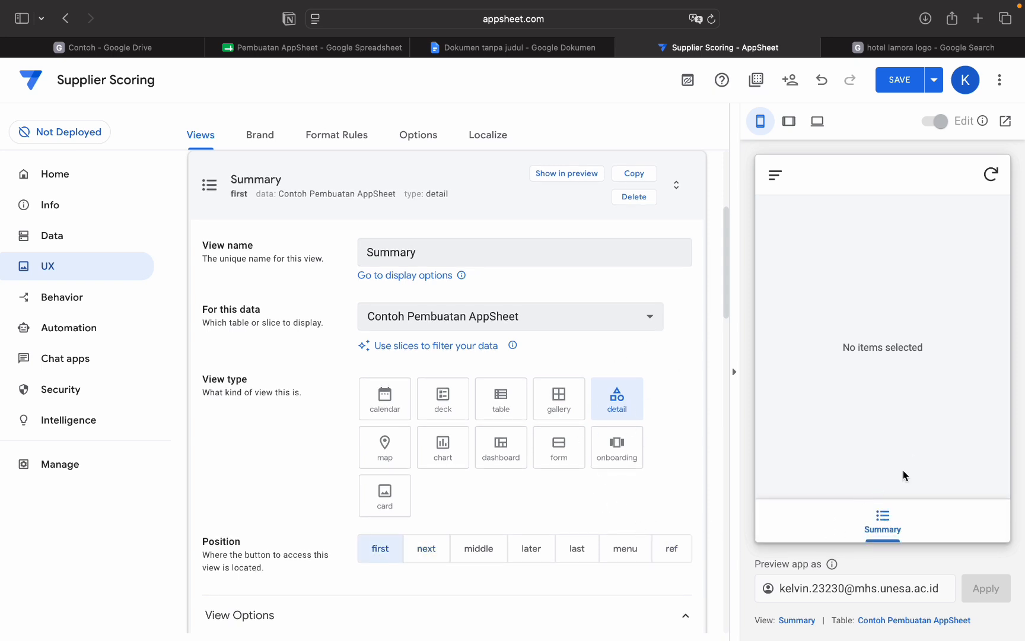
left_click(676, 557)
Set the Summary view's column order to manual and remove the Quality, Accuracy, Delivery and Responsiveness columns
scroll(676, 556, "down", 5)
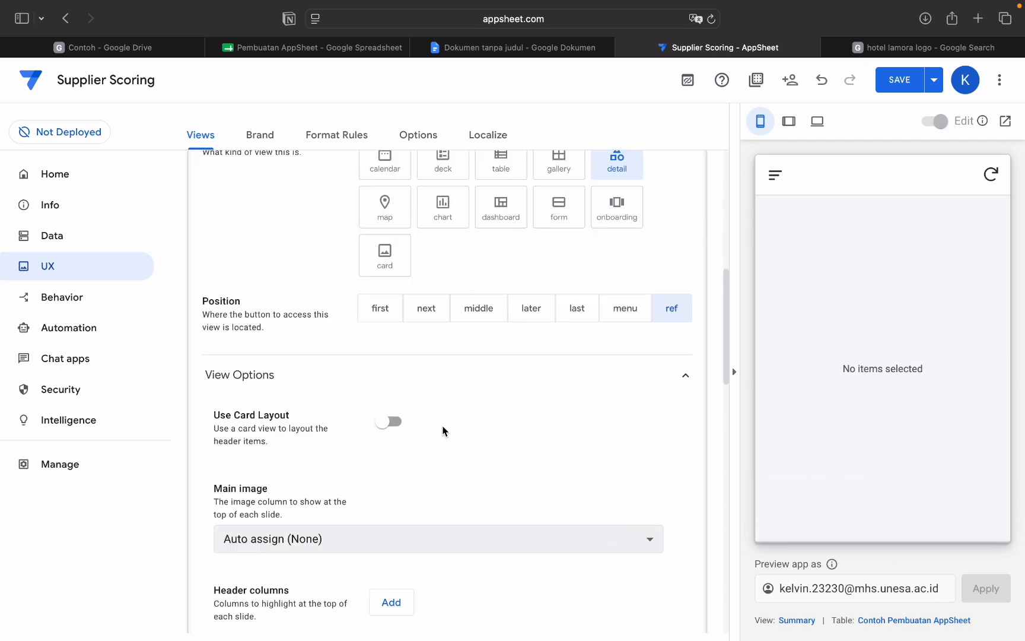
scroll(440, 474, "down", 5)
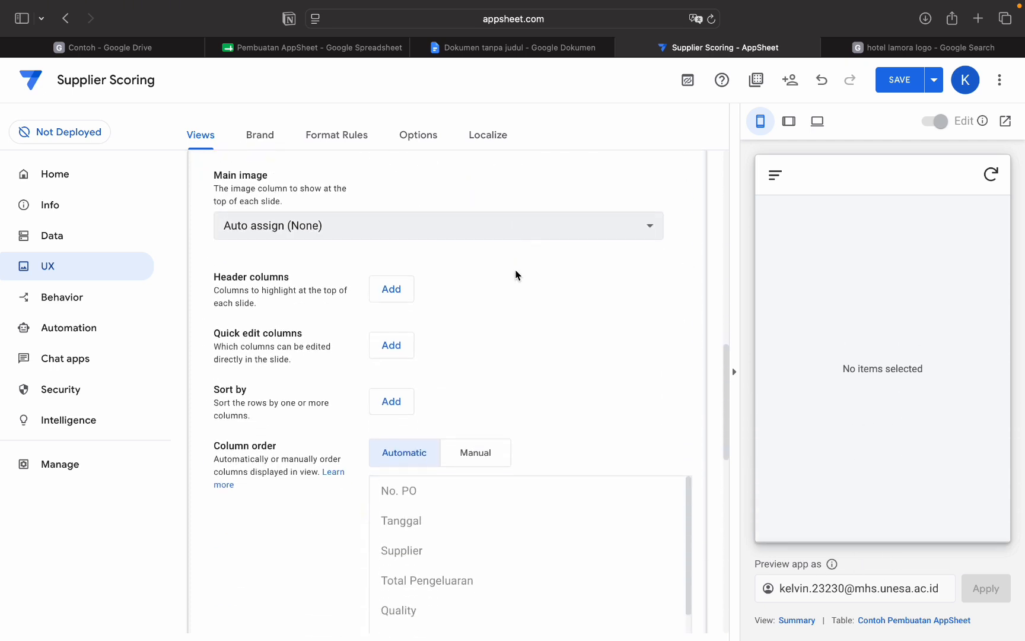
scroll(515, 332, "down", 2)
left_click(479, 358)
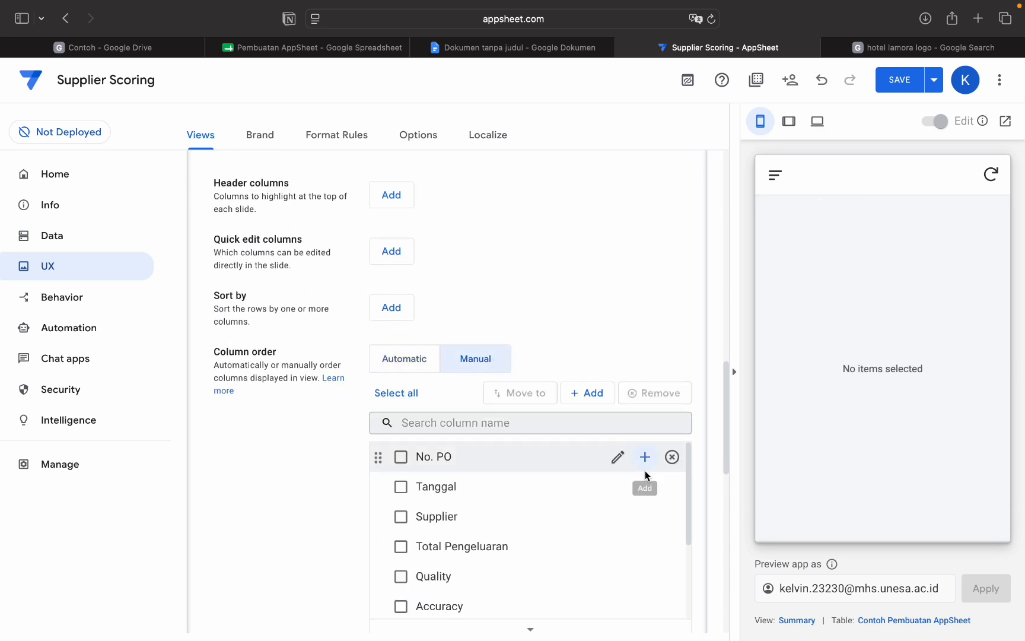
scroll(621, 296, "down", 3)
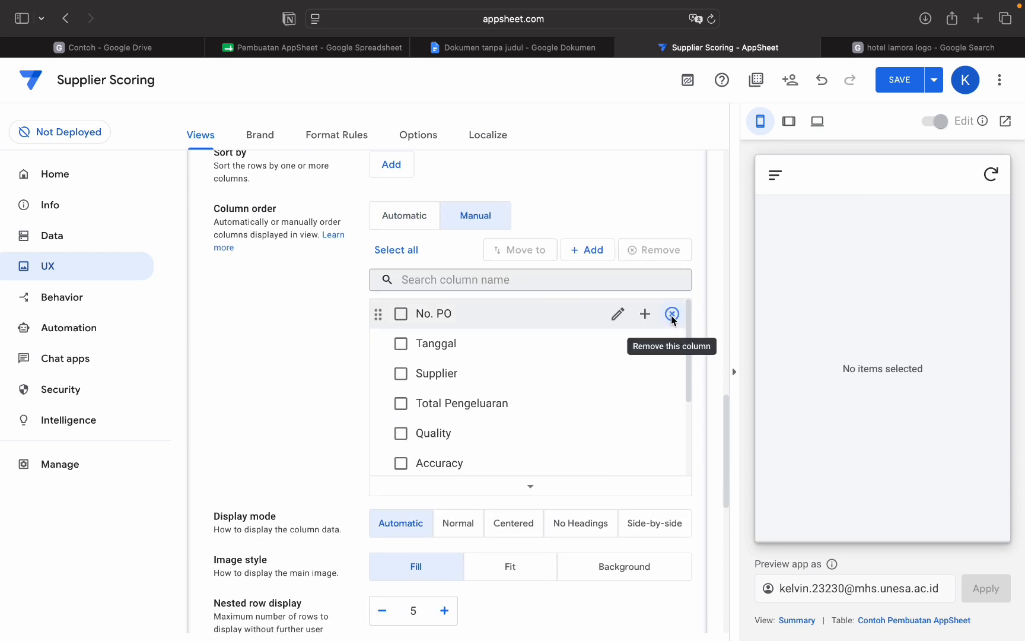
scroll(648, 456, "down", 1)
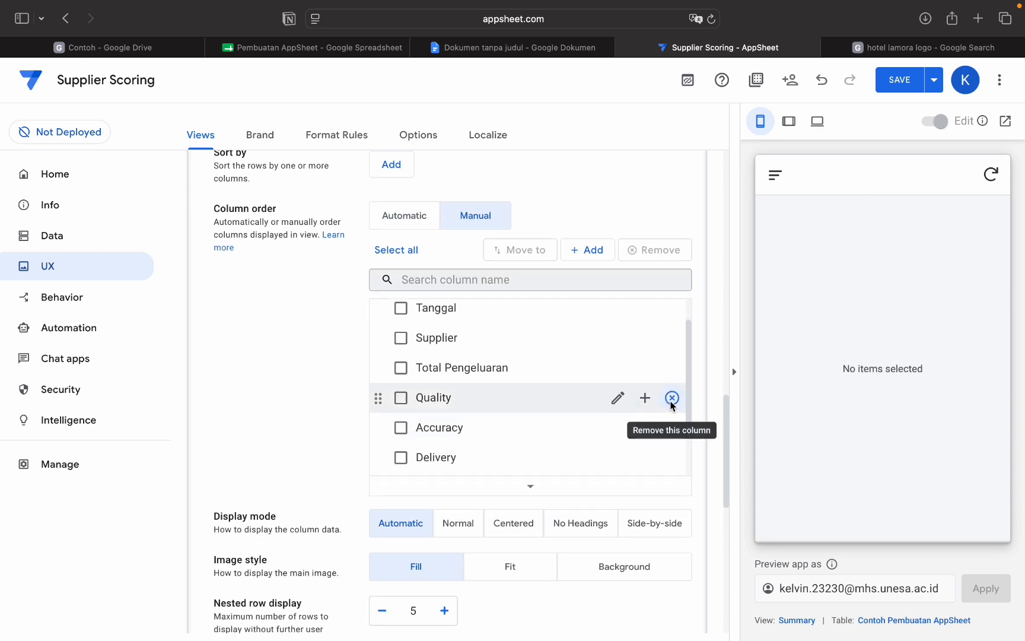
left_click(672, 398)
left_click(672, 398)
left_click(672, 398)
left_click(672, 398)
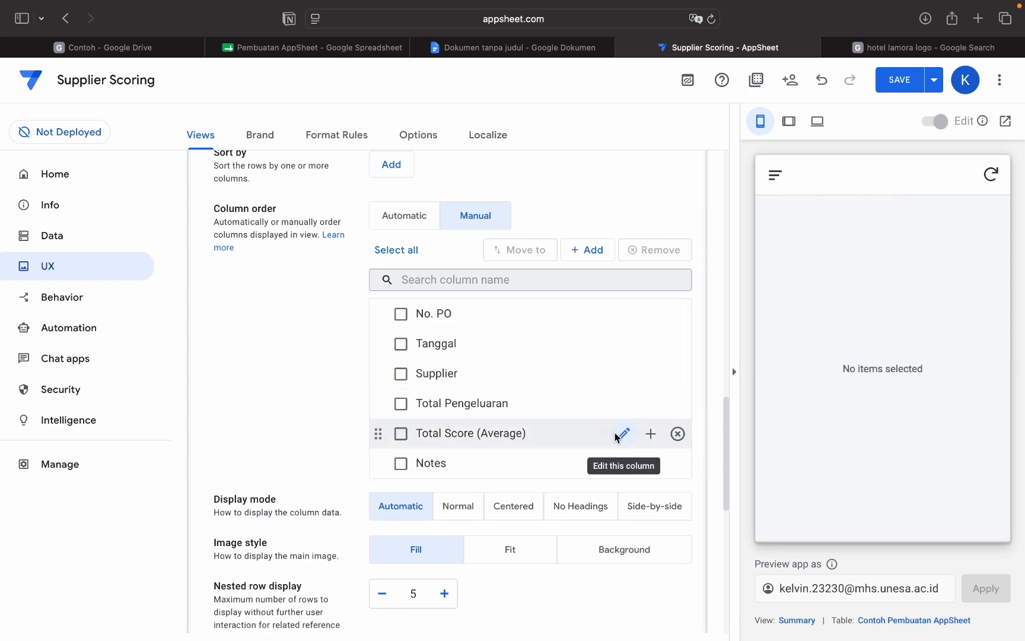
Set the Summary view's desktop layout to Full screen and turn off slideshow mode
scroll(617, 437, "down", 1)
scroll(589, 483, "down", 2)
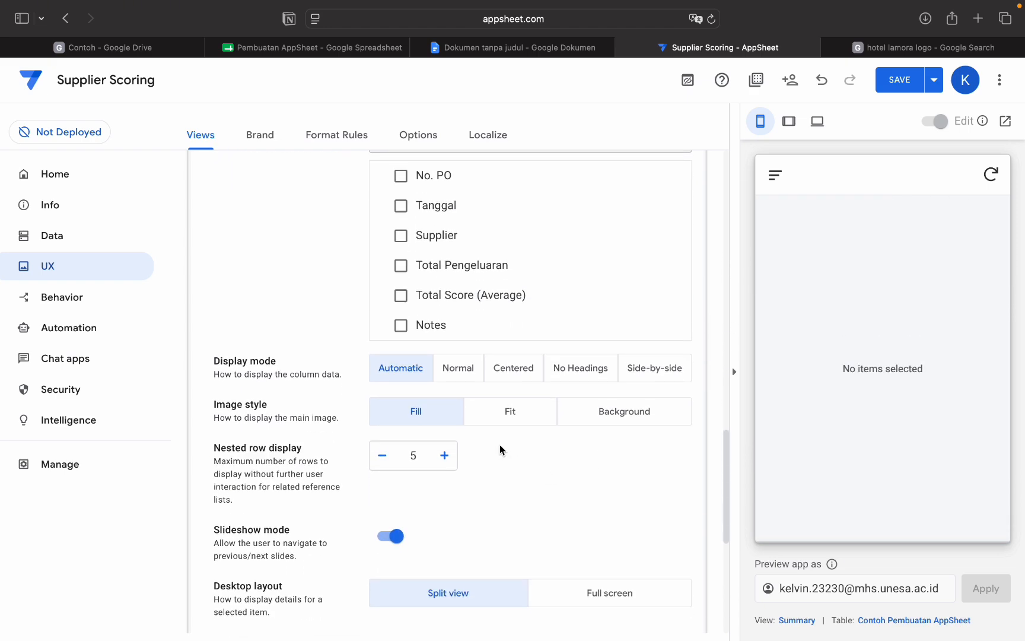
scroll(517, 415, "down", 4)
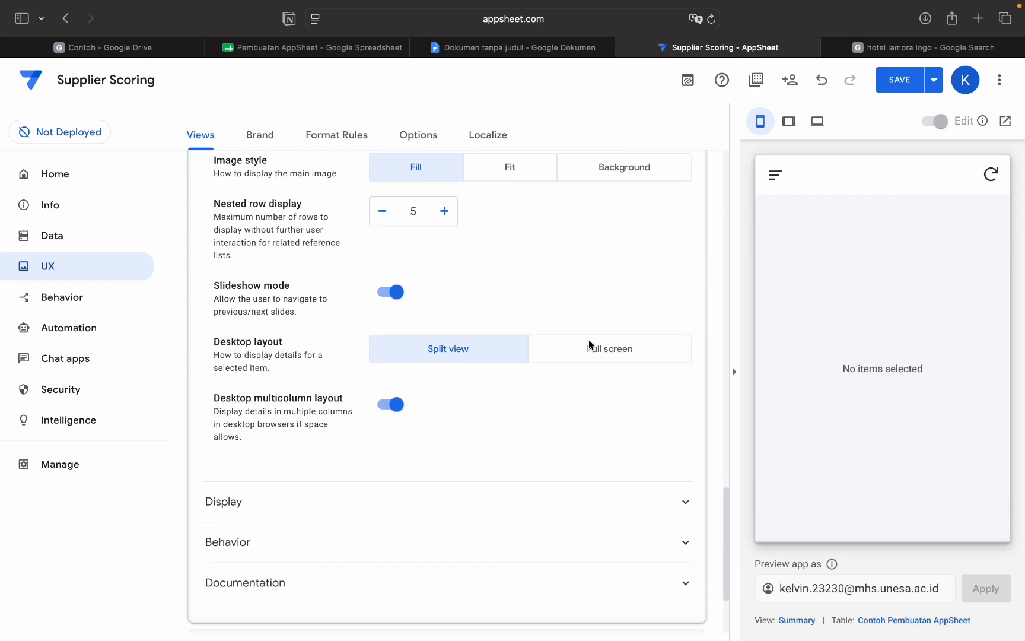
left_click(588, 345)
left_click(394, 291)
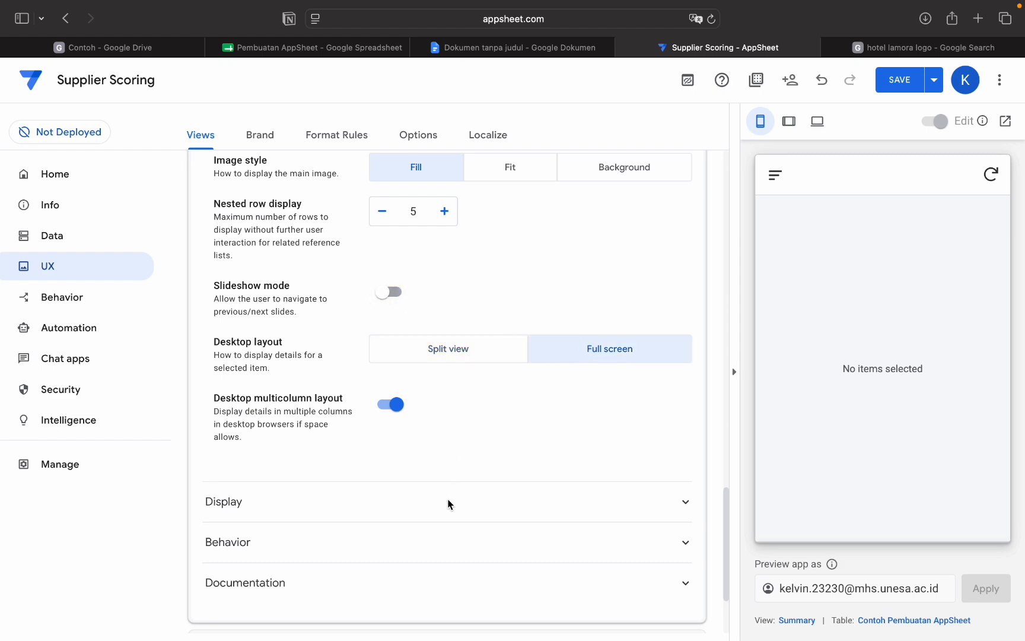
Review the Summary view's display, behavior and documentation settings
left_click(449, 503)
scroll(451, 525, "down", 7)
left_click(458, 483)
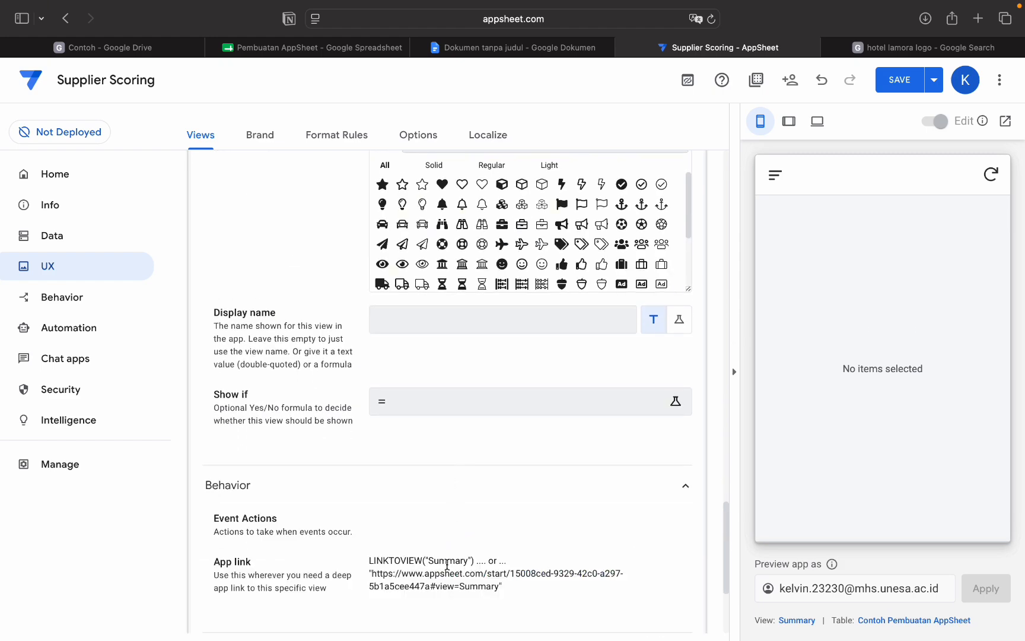
scroll(463, 477, "down", 3)
left_click(467, 472)
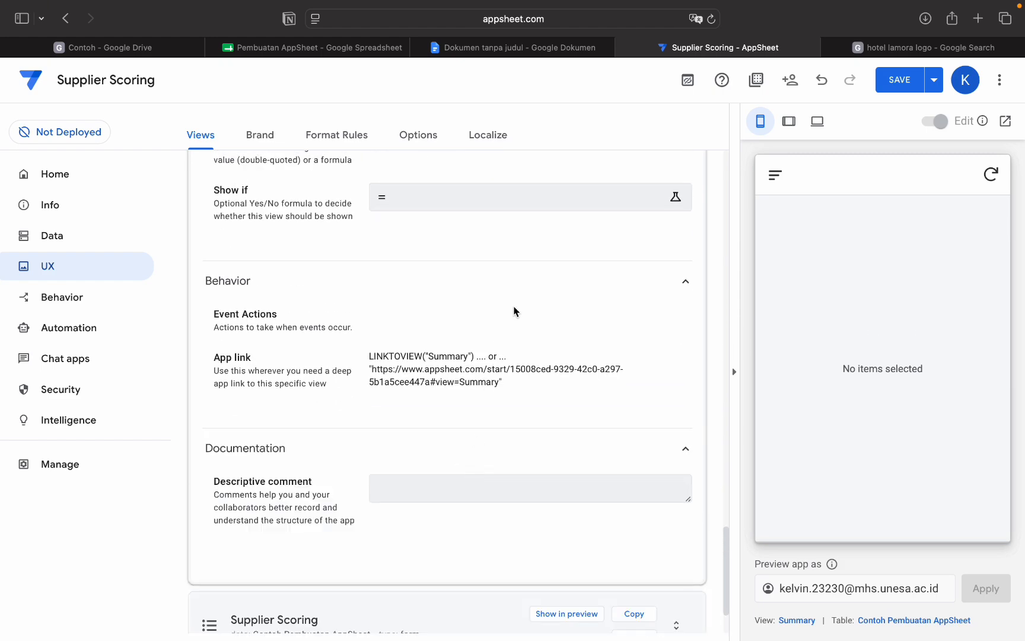
scroll(514, 310, "up", 15)
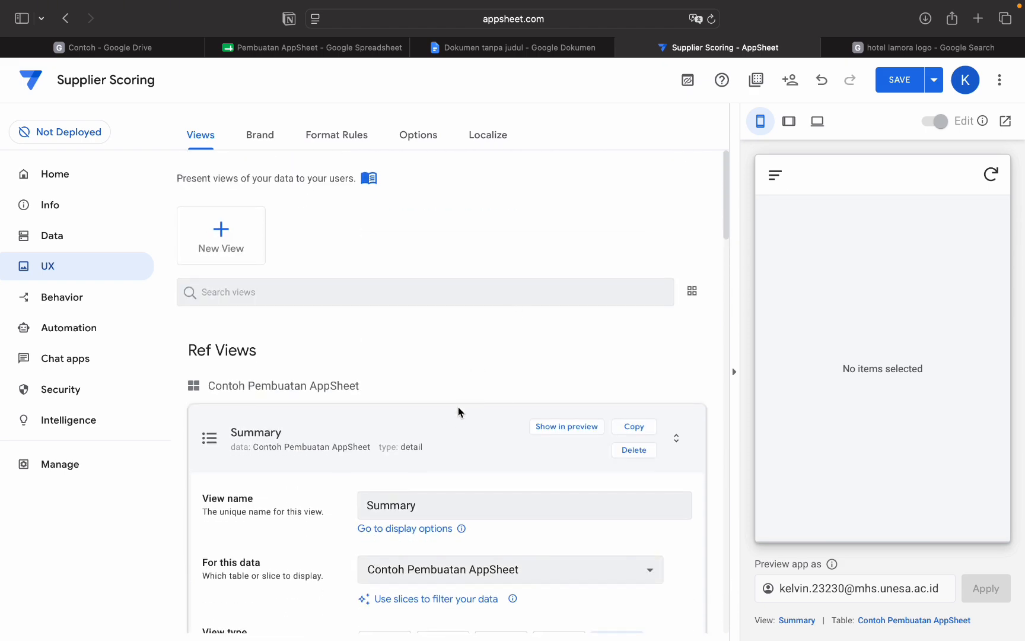
Show the Supplier Scoring form in the preview and check the choices offered for its Supplier field
left_click(457, 412)
left_click(449, 529)
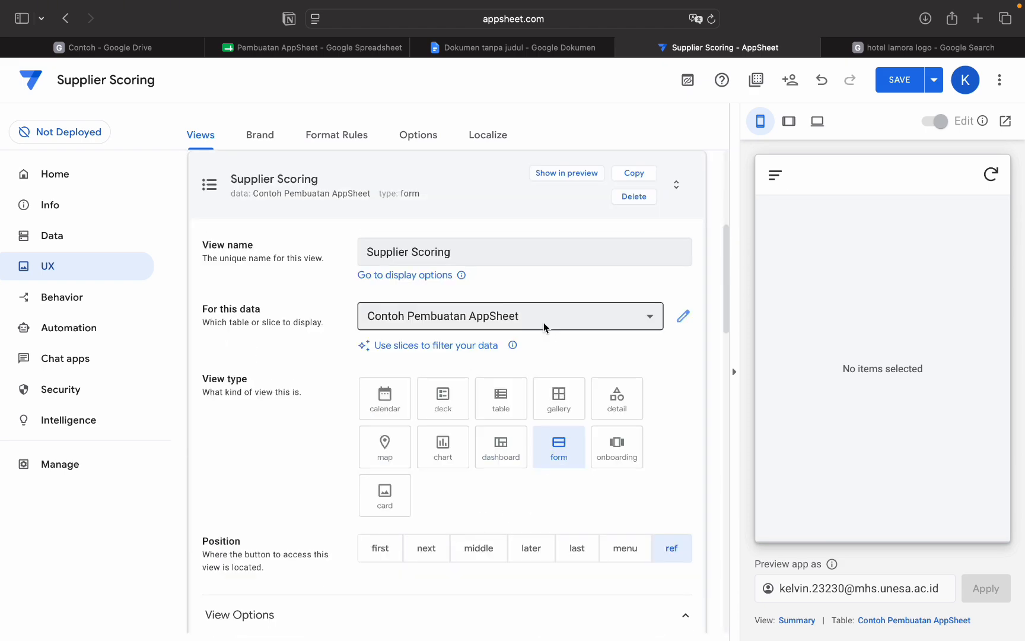
left_click(571, 175)
left_click(844, 264)
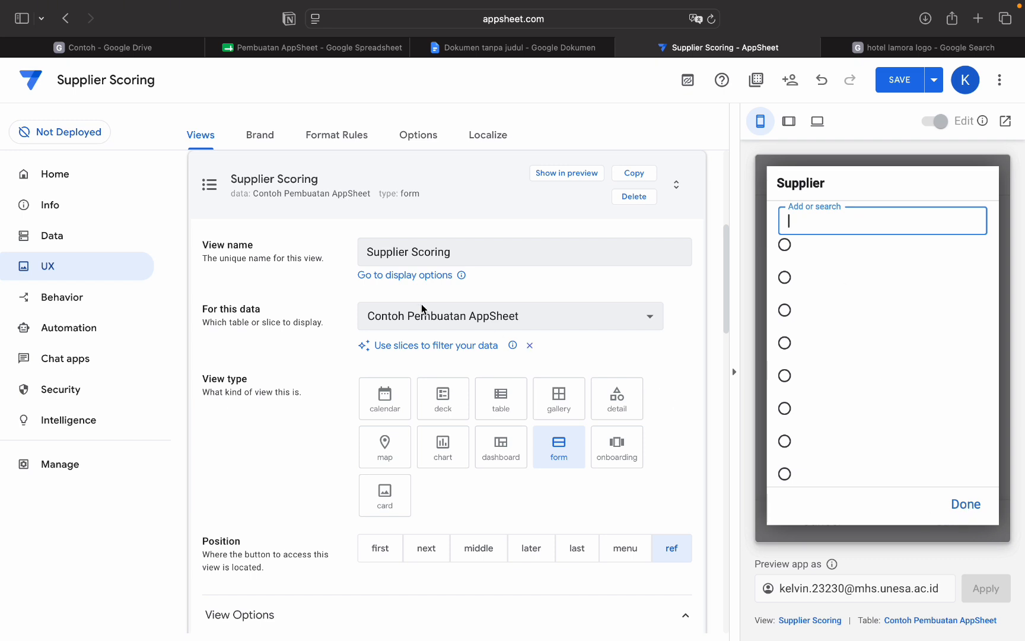
left_click(953, 505)
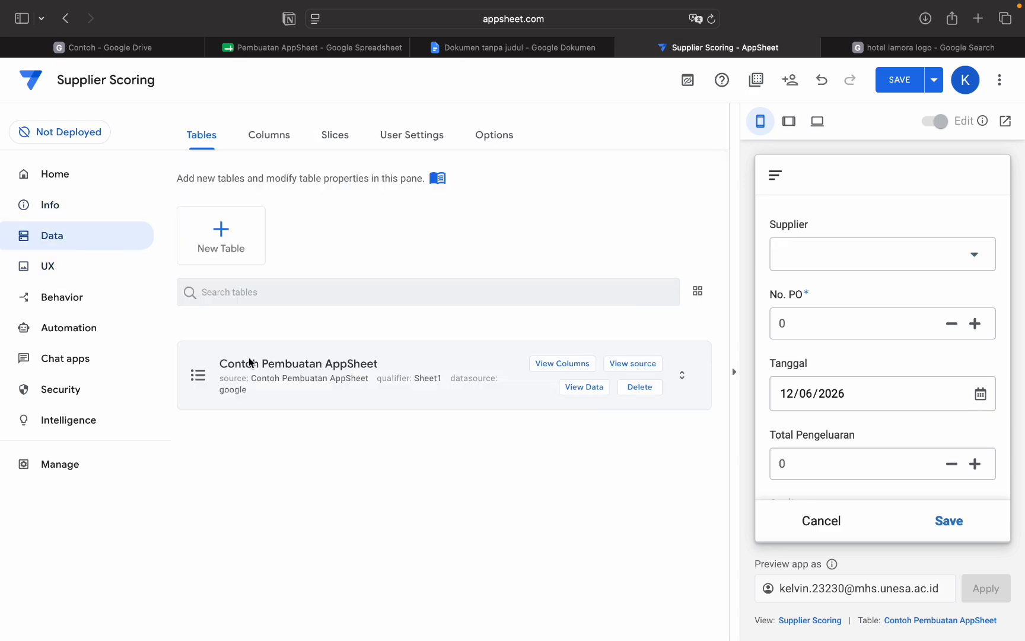
Open the Contoh Pembuatan AppSheet table's column list and check the No. PO column's settings
left_click(245, 139)
scroll(225, 386, "down", 1)
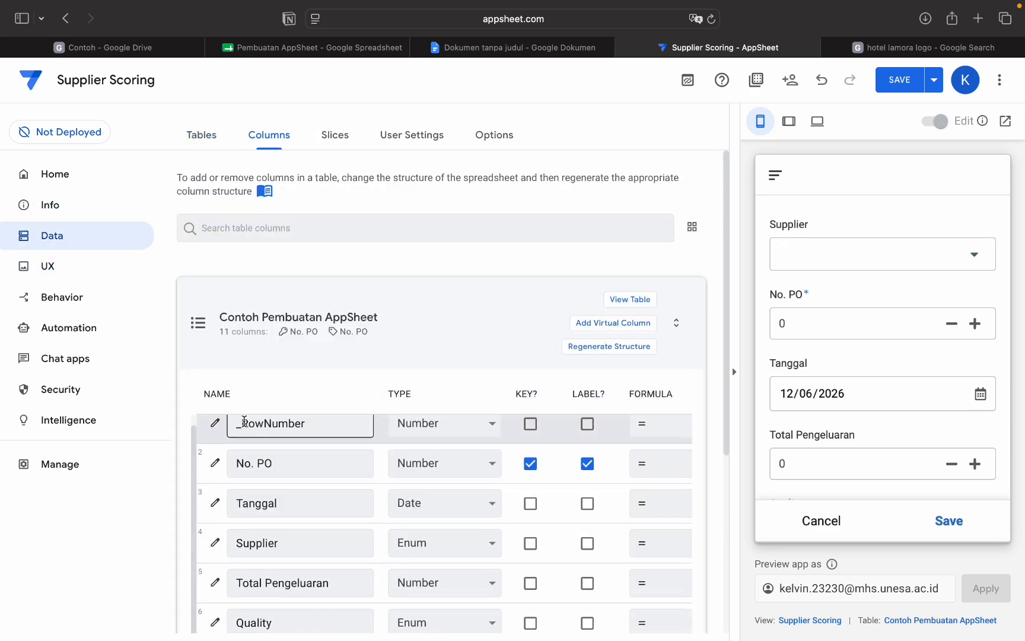
left_click(218, 467)
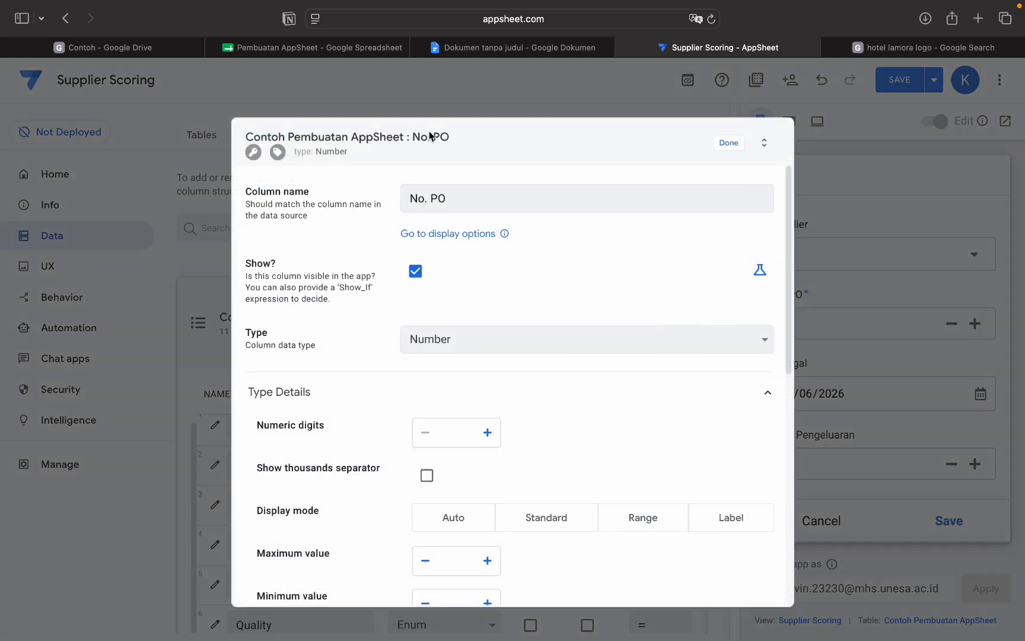
left_click(728, 142)
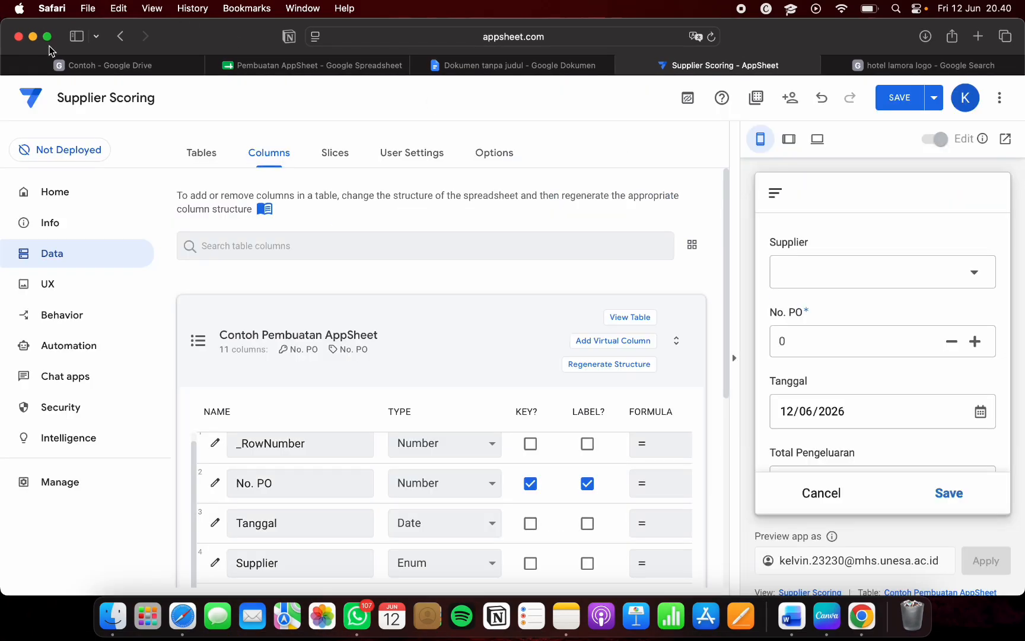
left_click(48, 37)
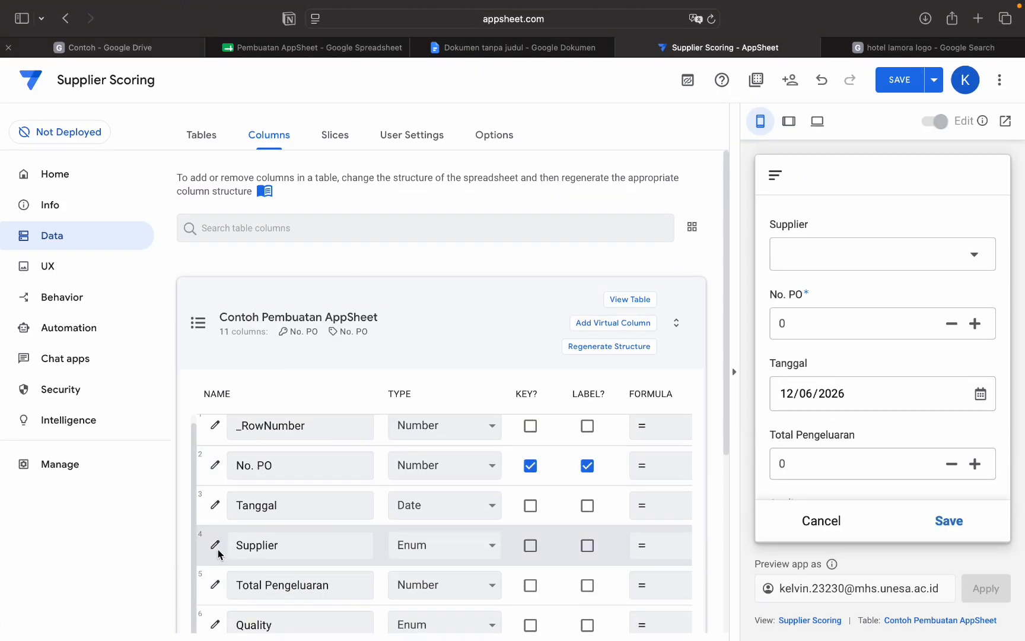
Review the Supplier column's type details, Auto Compute and Update Behavior settings
left_click(216, 549)
scroll(507, 321, "down", 6)
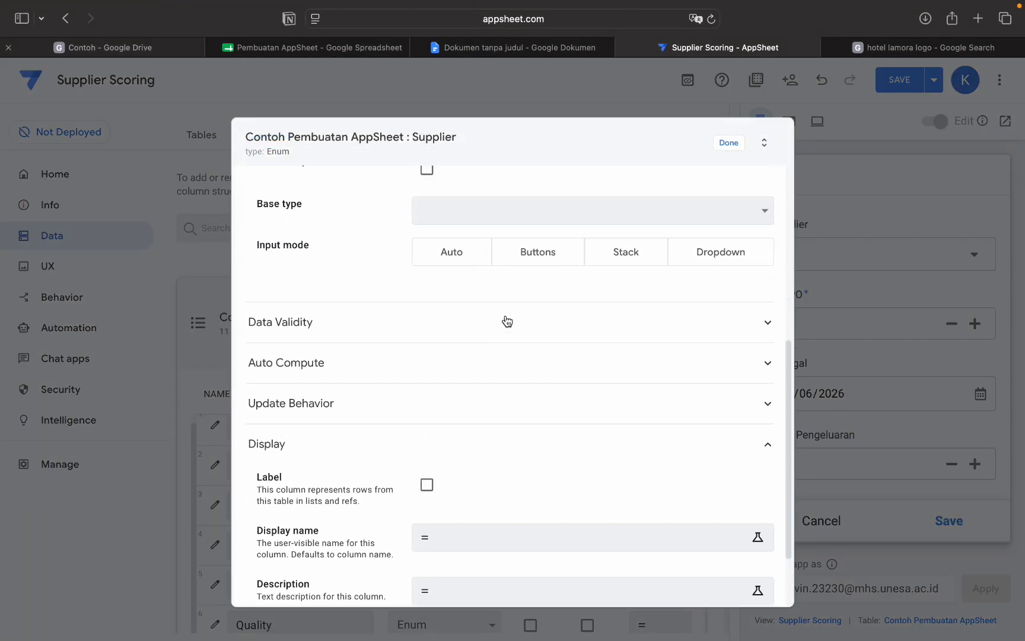
scroll(506, 320, "up", 3)
scroll(501, 345, "down", 3)
left_click(418, 310)
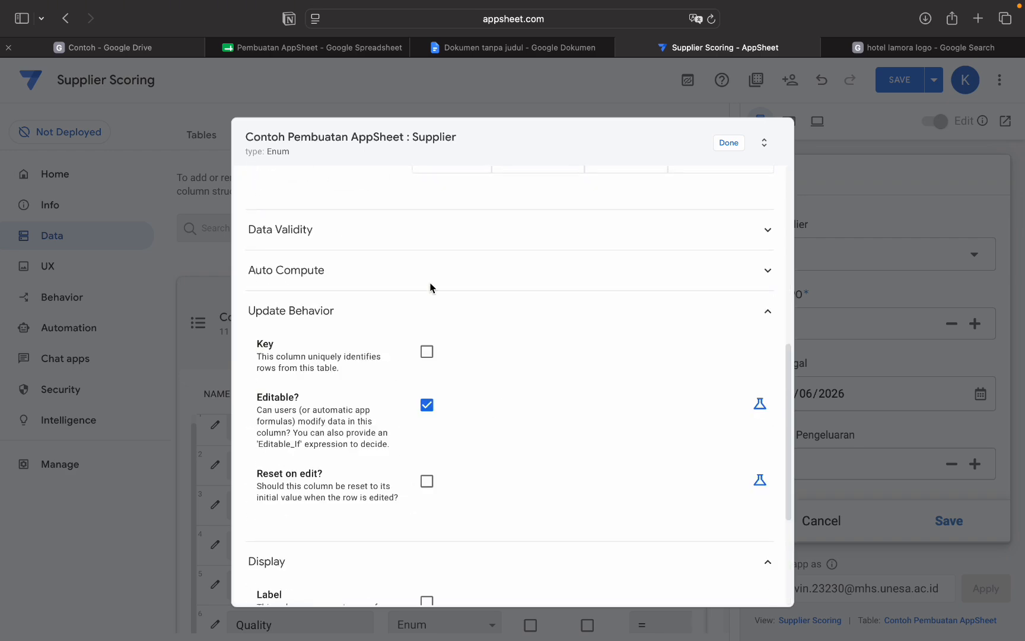
left_click(430, 288)
scroll(451, 356, "down", 5)
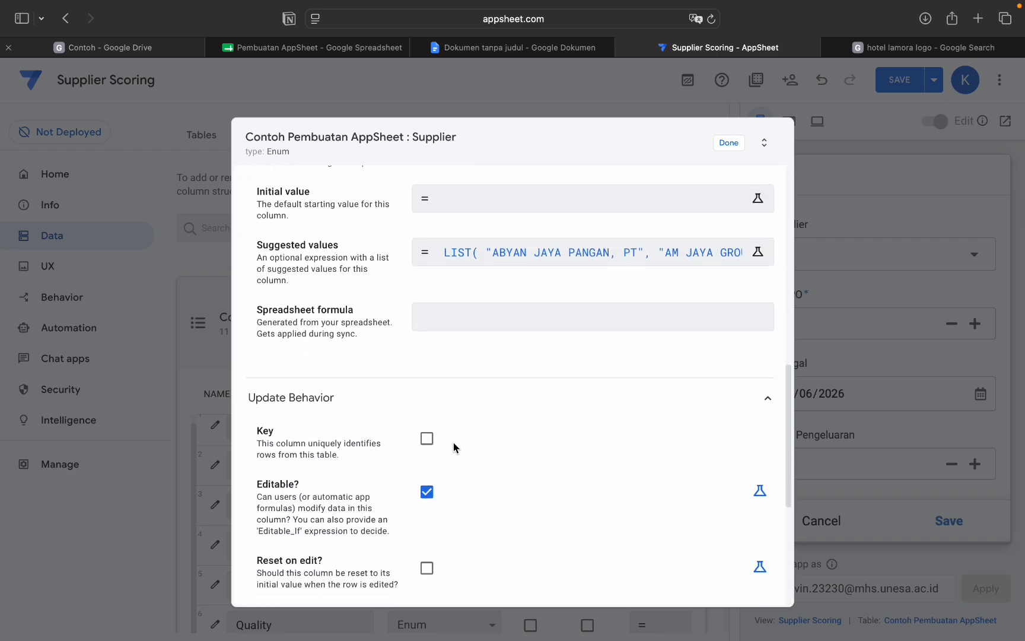
scroll(453, 447, "down", 4)
scroll(454, 447, "up", 15)
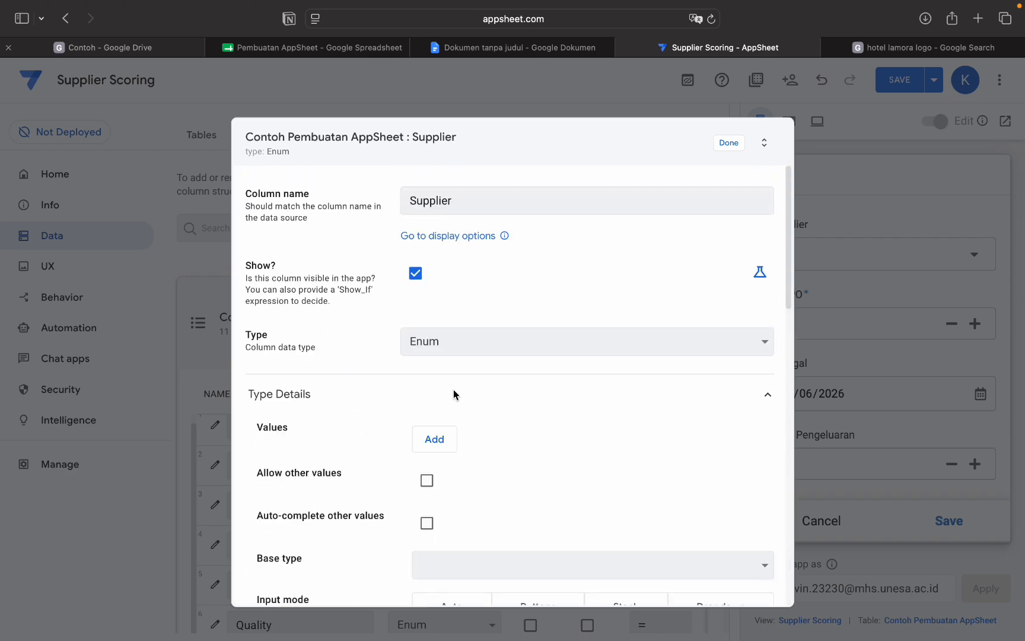
Allow other values for the Supplier column and set its input mode to Dropdown
left_click(427, 478)
scroll(437, 512, "down", 1)
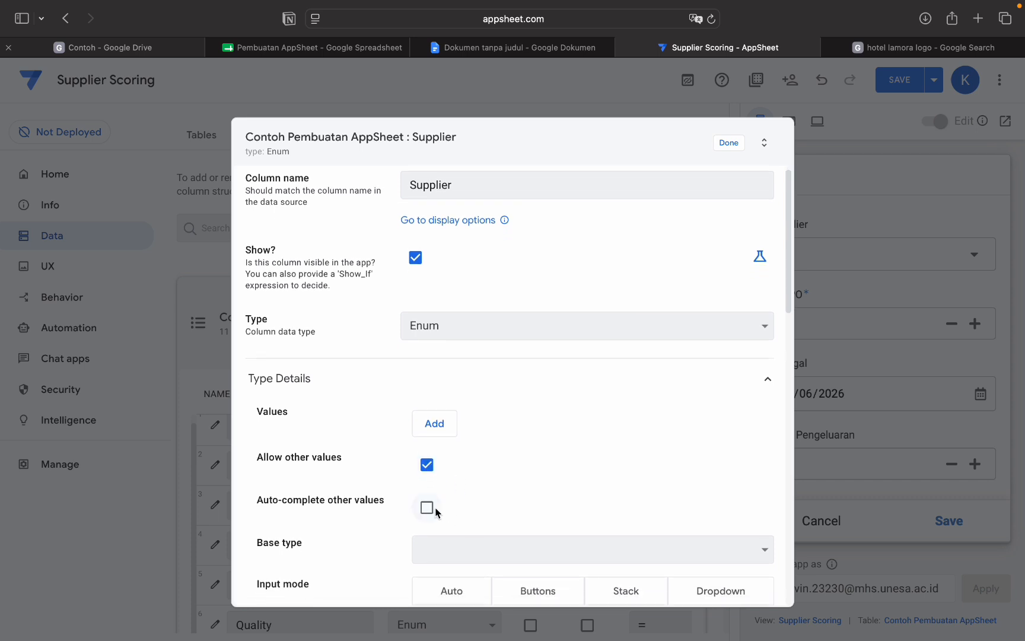
scroll(433, 508, "down", 1)
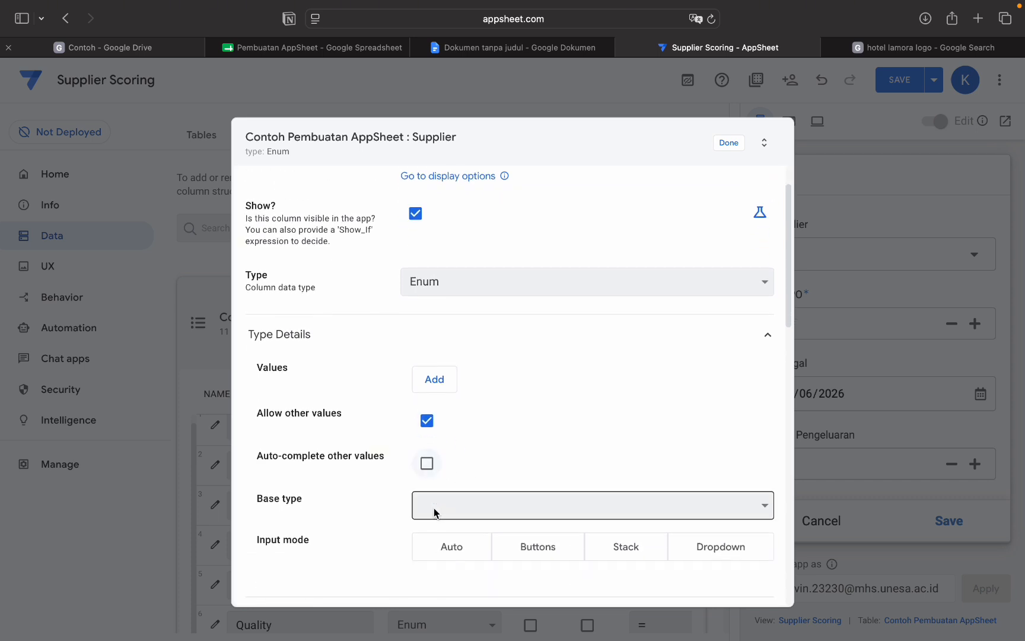
left_click(433, 507)
left_click(498, 472)
scroll(498, 472, "down", 4)
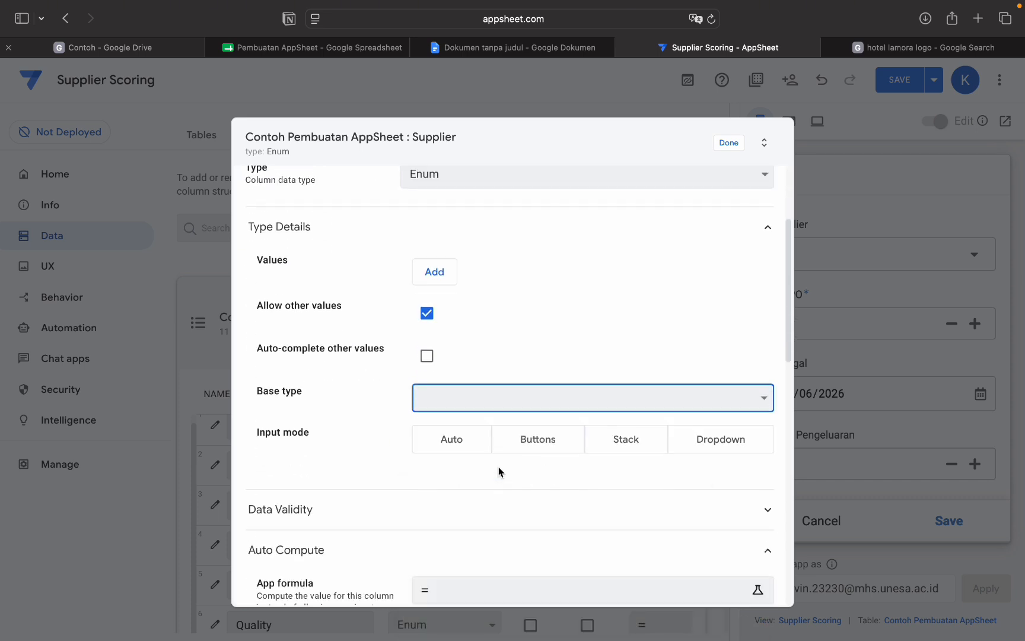
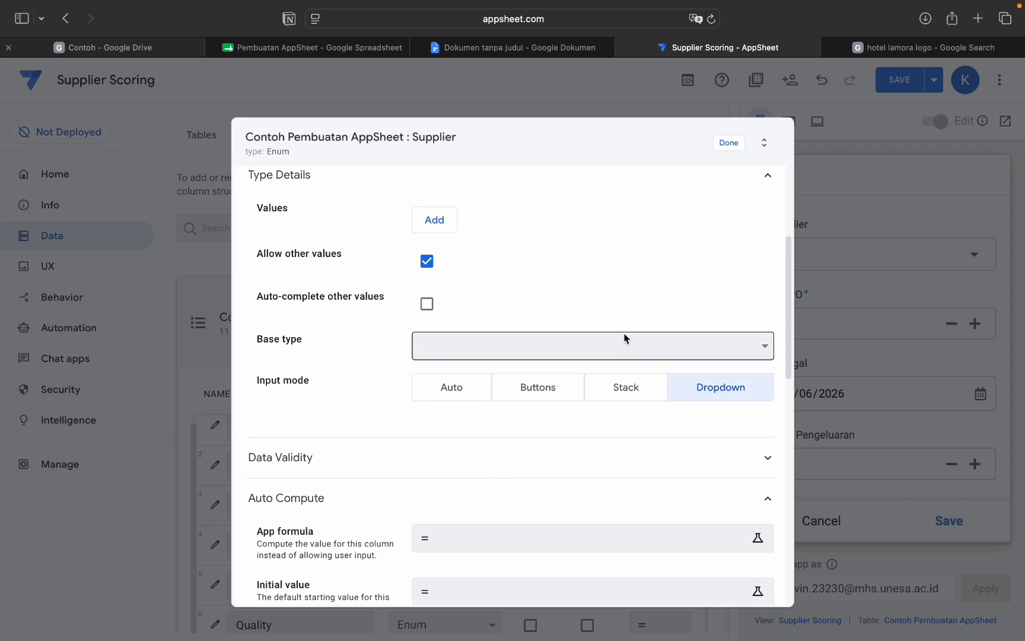
left_click(624, 333)
left_click(646, 296)
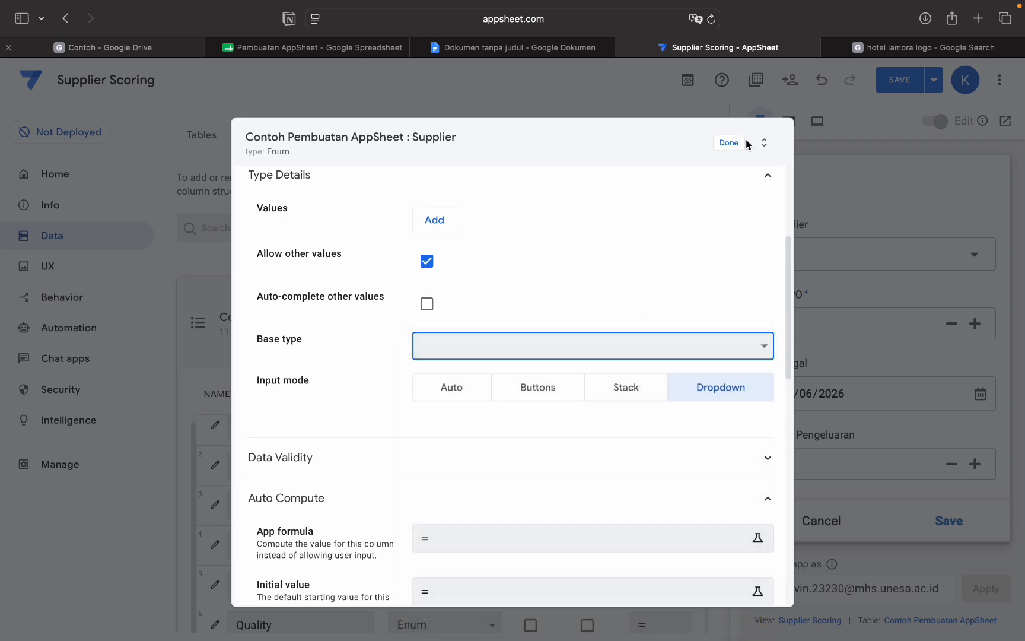
left_click(730, 143)
Save the app and check the choices offered by the form's Supplier field in the preview
left_click(821, 255)
left_click(821, 256)
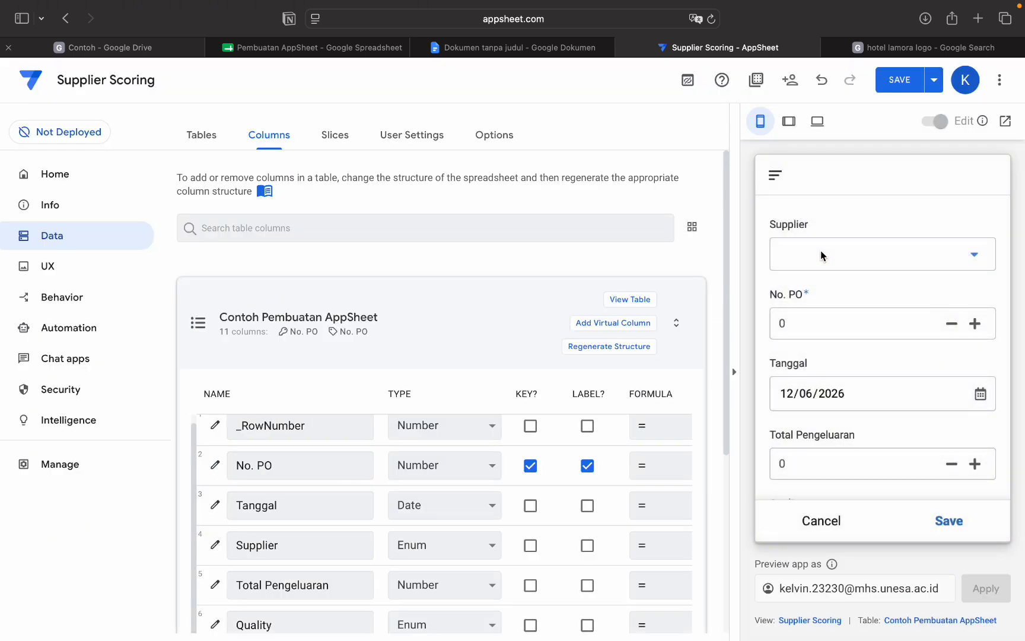
left_click(821, 255)
left_click(899, 75)
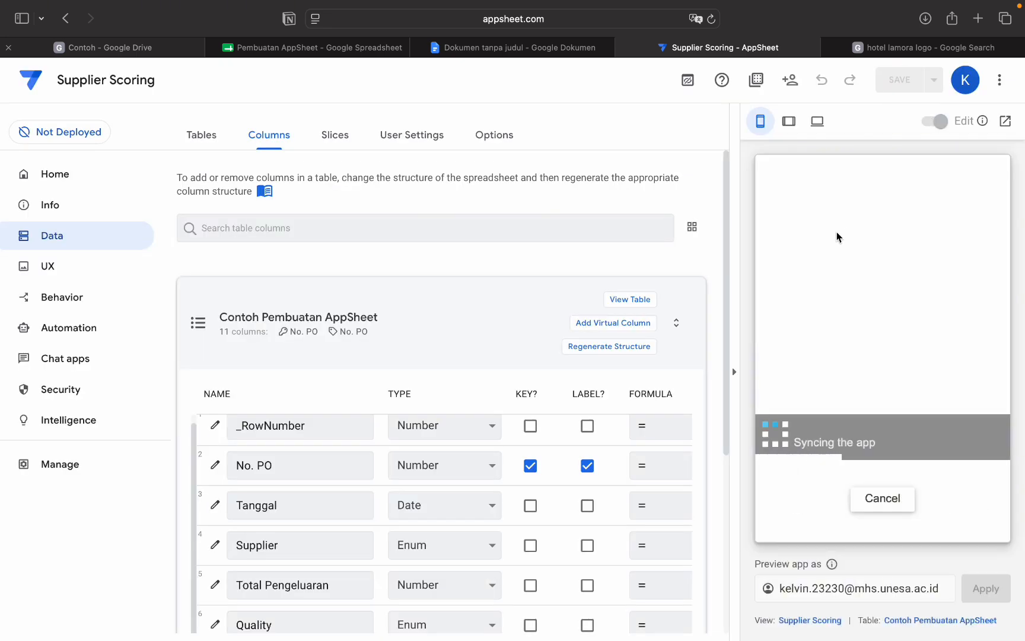
left_click(856, 254)
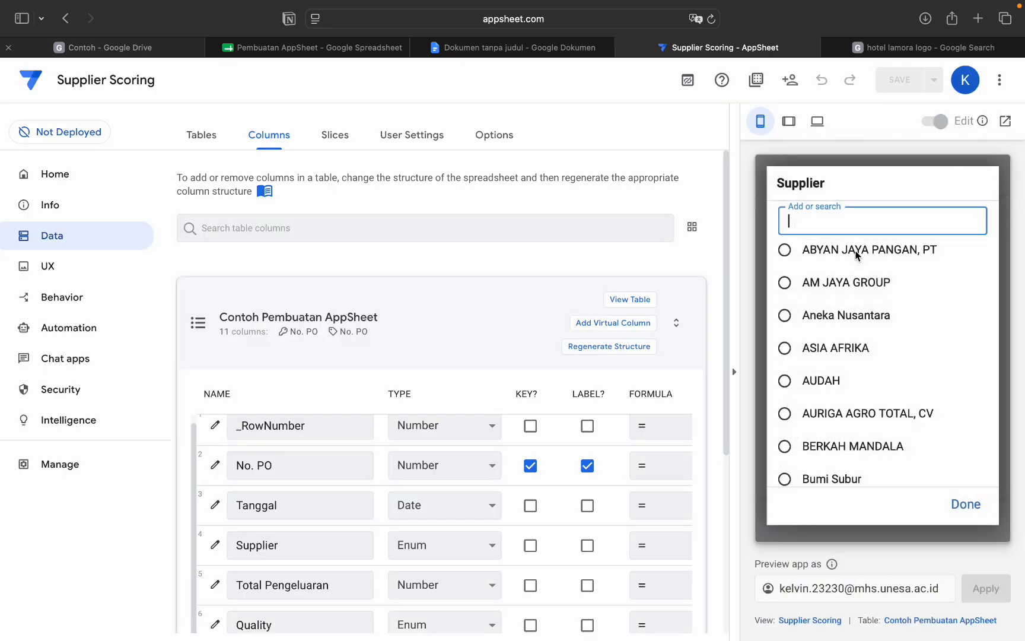
scroll(803, 268, "up", 2)
Fill in the preview form with supplier ABYAN JAYA PANGAN, PT, a PO number and a Total Pengeluaran of 90000
left_click(59, 265)
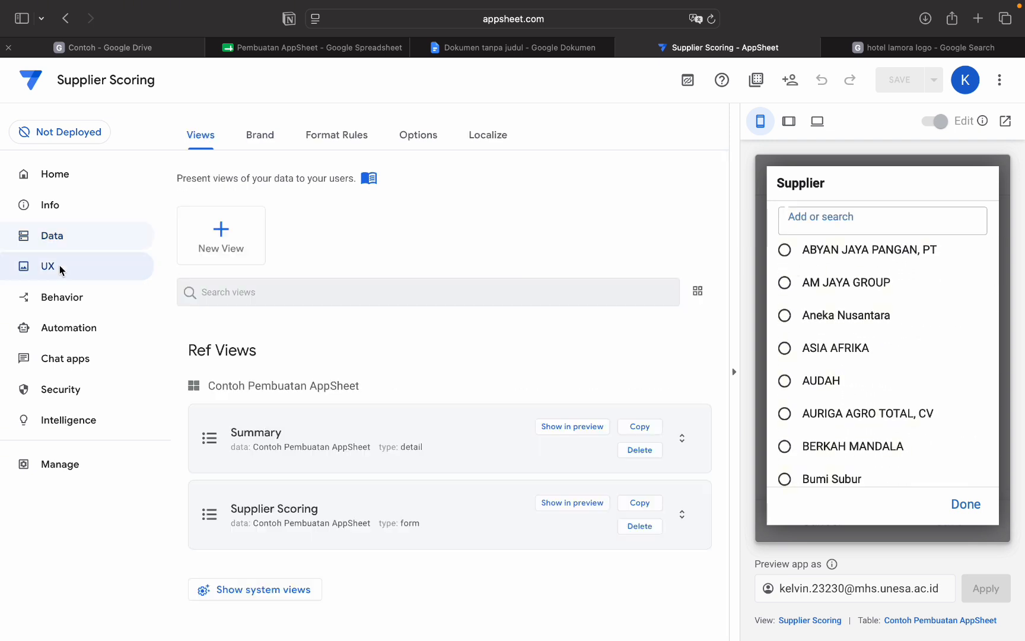
left_click(844, 259)
left_click(821, 328)
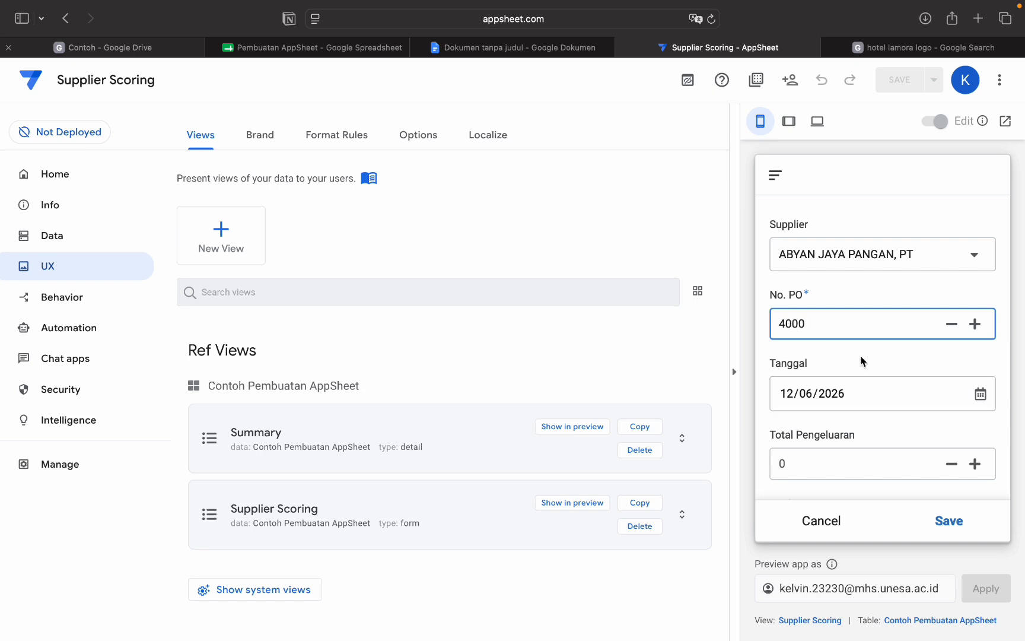
scroll(862, 360, "down", 2)
left_click(838, 416)
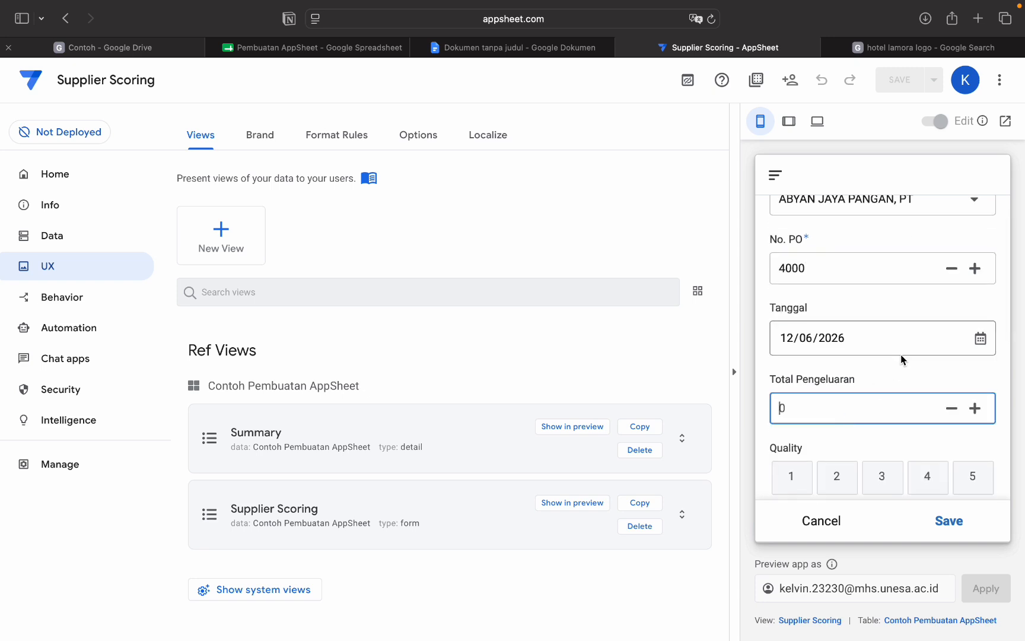
type("9000")
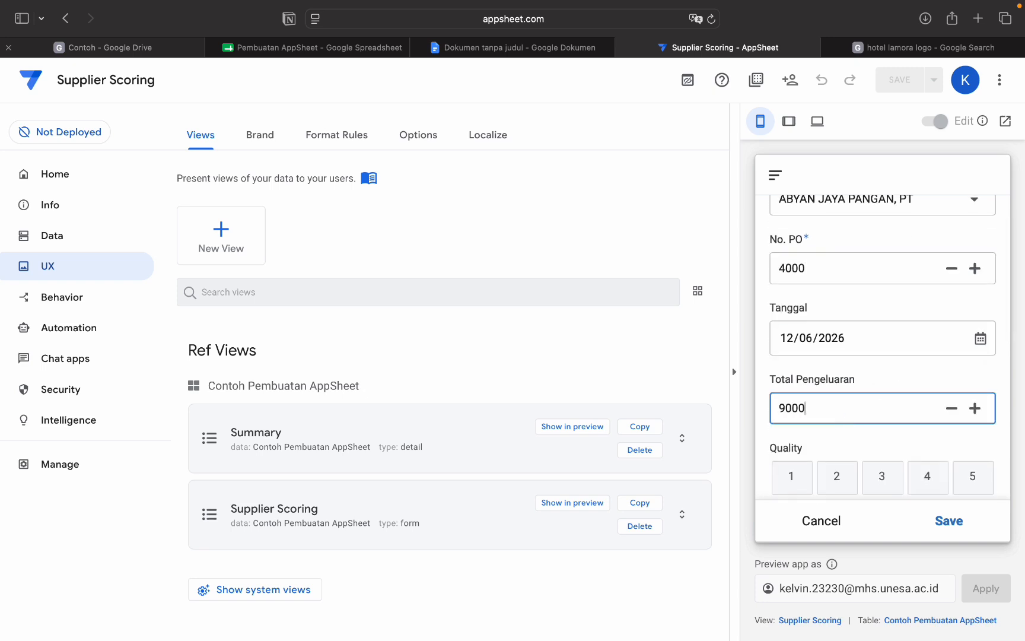
type("0")
Score Quality, Accuracy, Delivery and Responsiveness 5 each and save the form entry
scroll(970, 368, "down", 3)
left_click(969, 270)
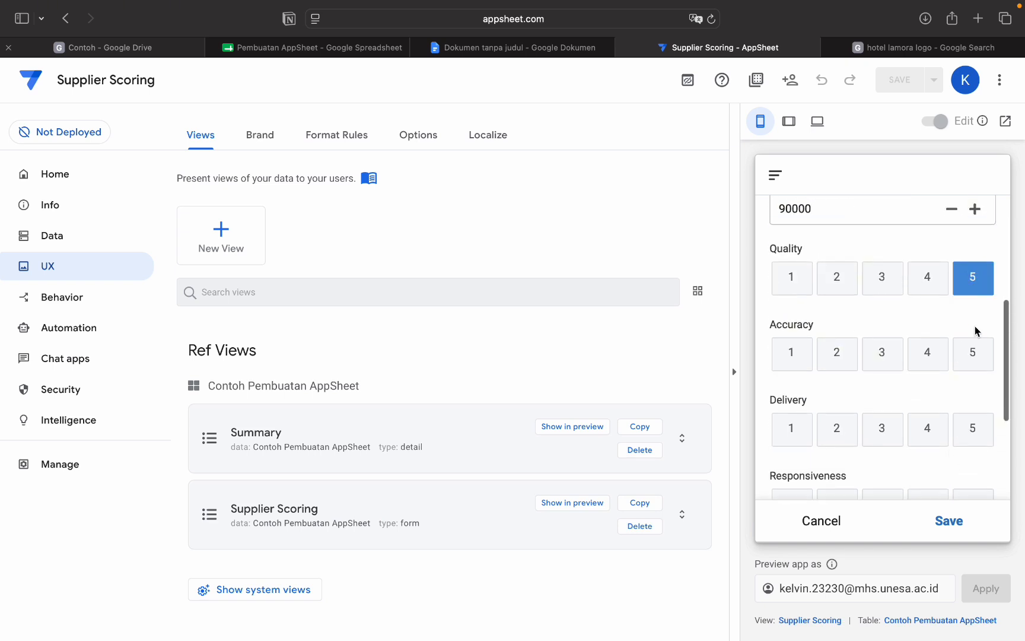
left_click(976, 355)
scroll(980, 356, "down", 2)
left_click(980, 355)
scroll(980, 355, "down", 1)
scroll(979, 344, "down", 2)
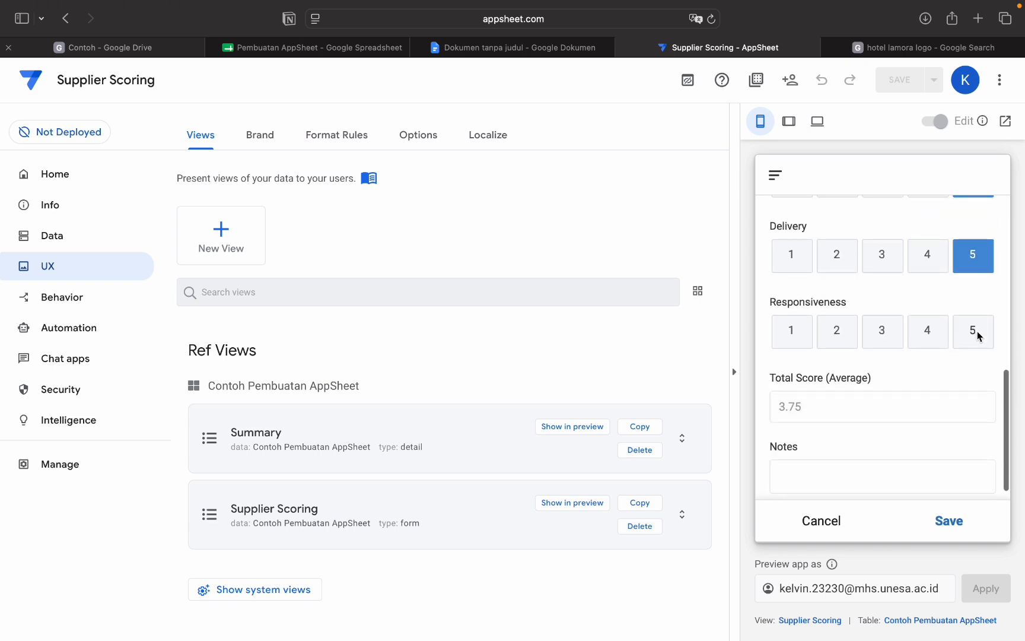
left_click(977, 334)
scroll(967, 386, "down", 1)
left_click(943, 523)
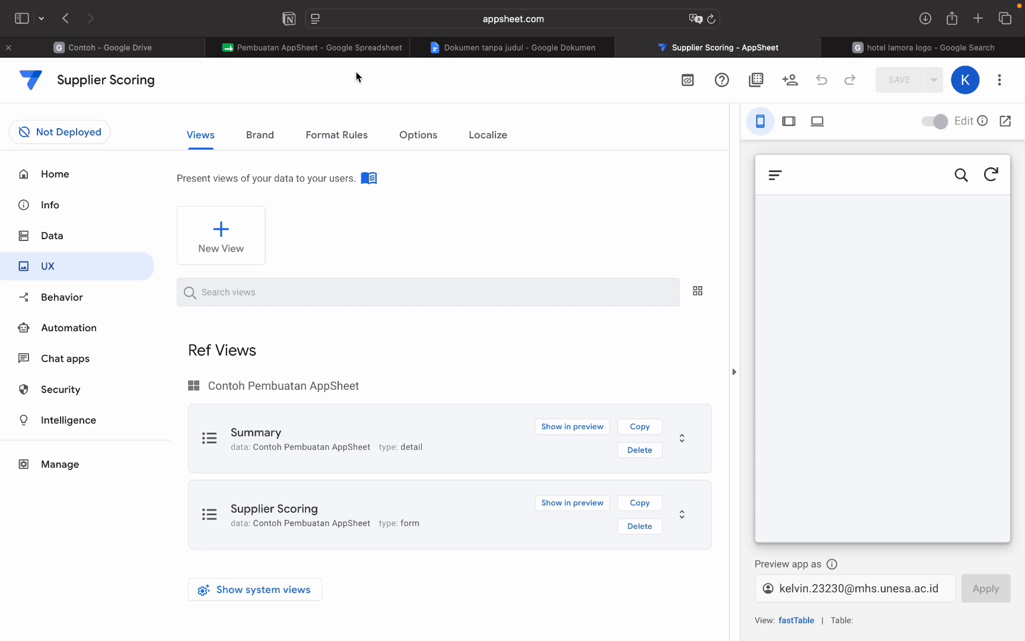
Switch to the Contoh Pembuatan AppSheet spreadsheet and inspect where the submitted entry's scores were written
left_click(358, 51)
left_click(317, 246)
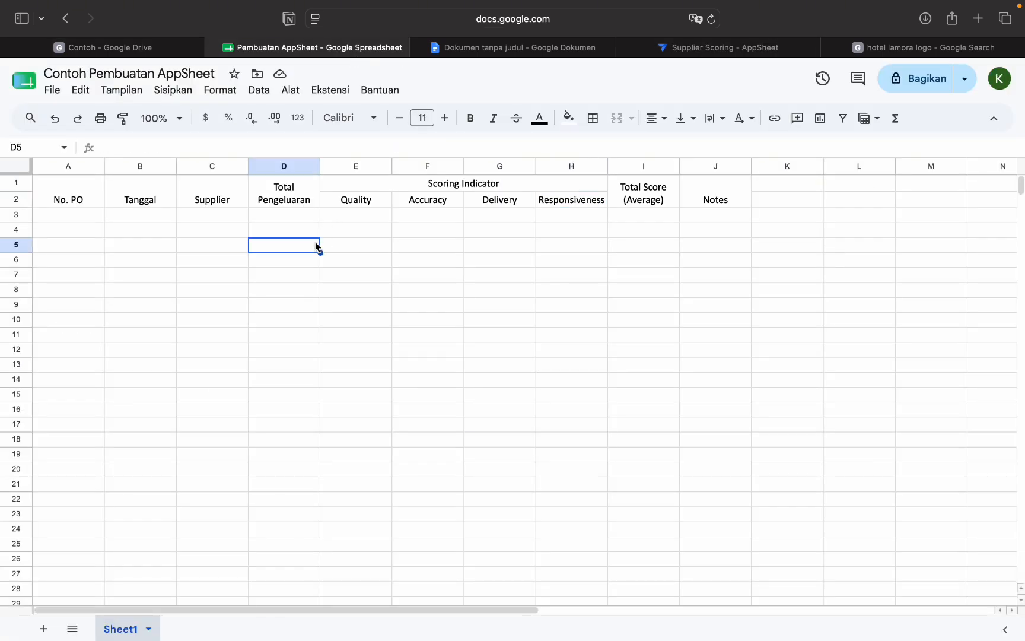
left_click(201, 218)
left_click(468, 203)
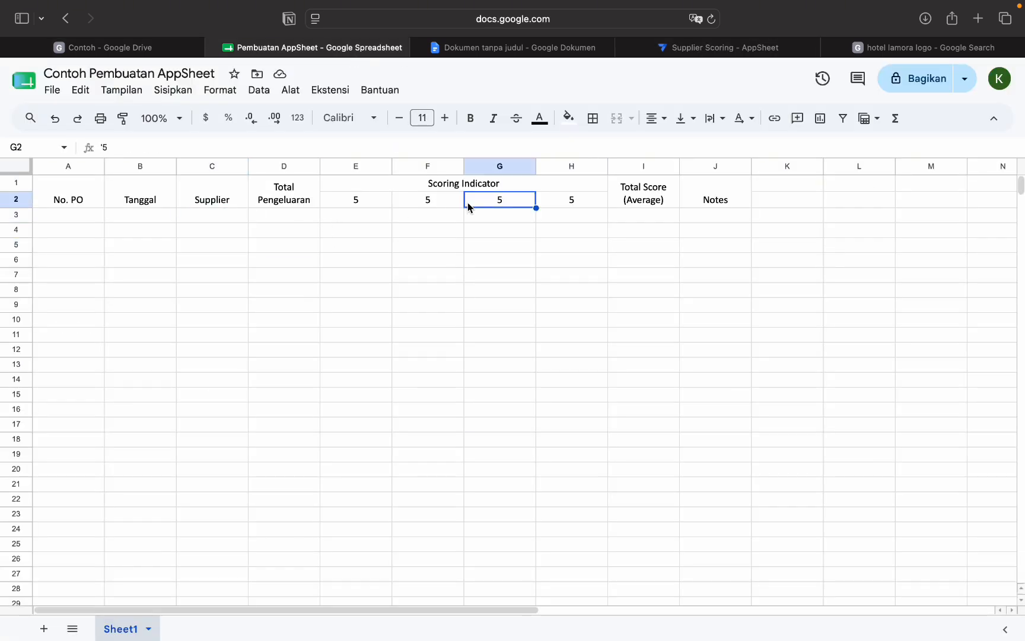
left_click(469, 226)
left_click(584, 199)
left_click(559, 47)
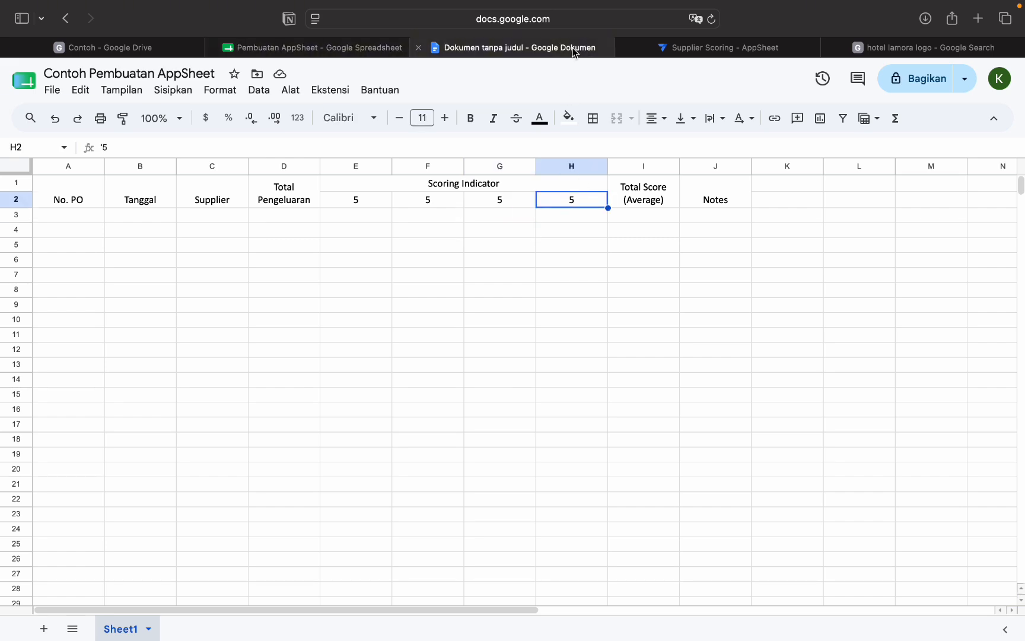
Switch back to AppSheet and review the Summary view's type, position and view options
left_click(681, 51)
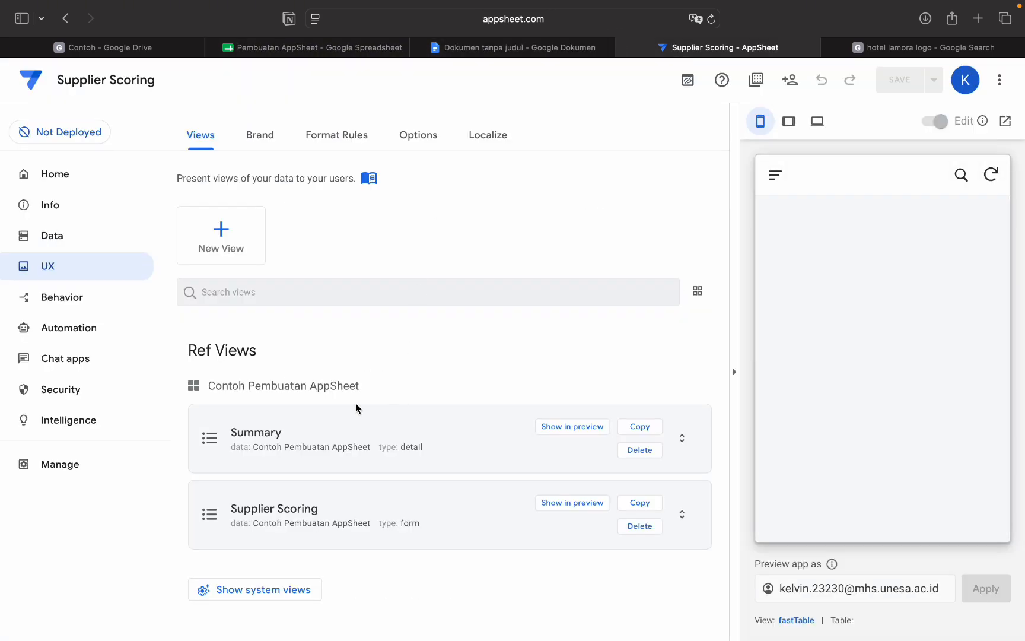
left_click(277, 437)
scroll(278, 439, "down", 3)
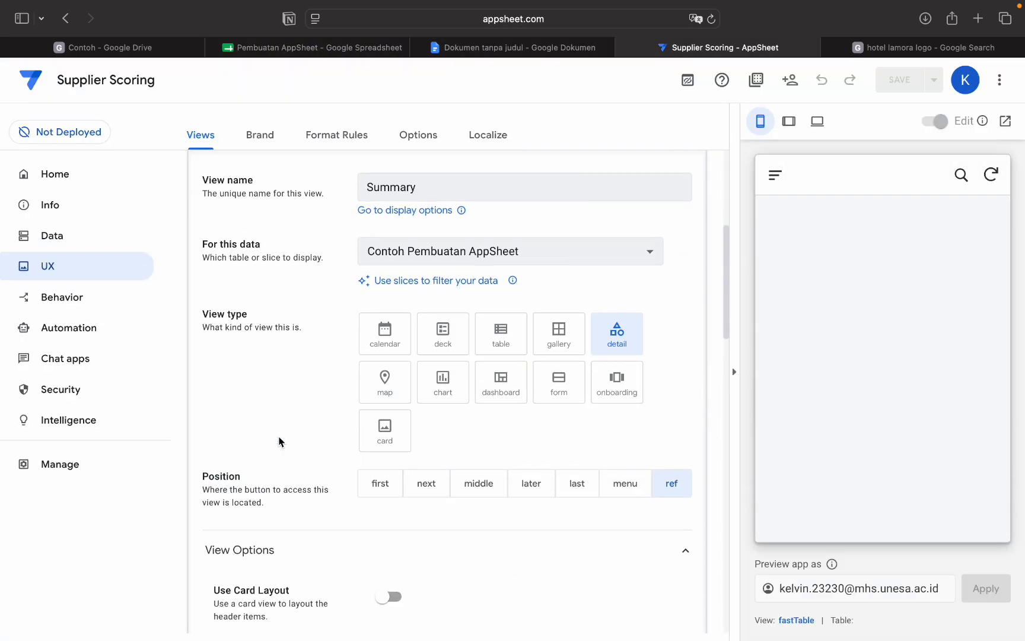
scroll(335, 422, "down", 2)
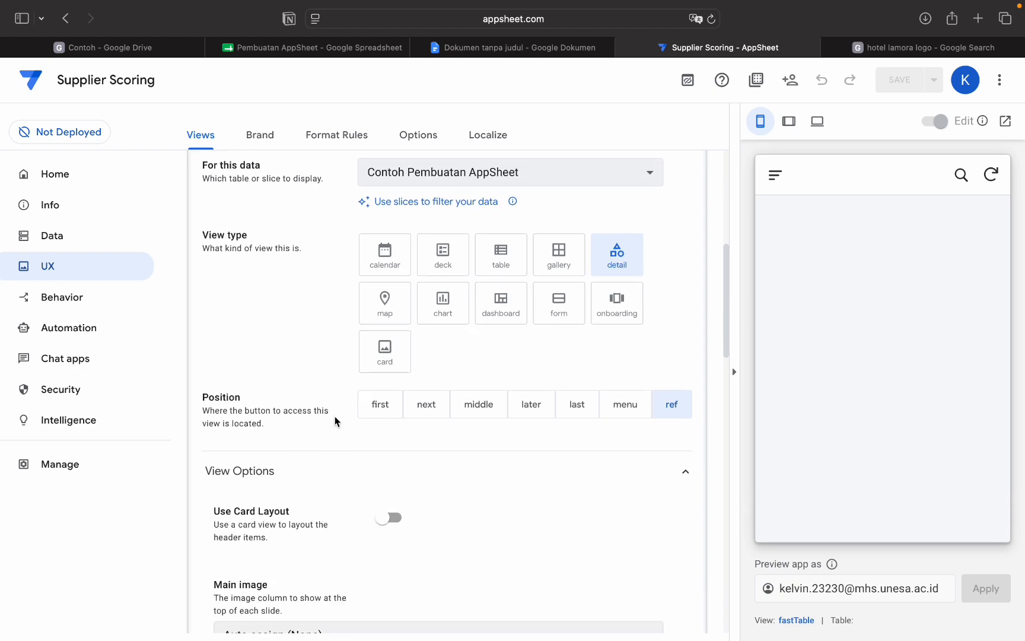
scroll(449, 461, "down", 10)
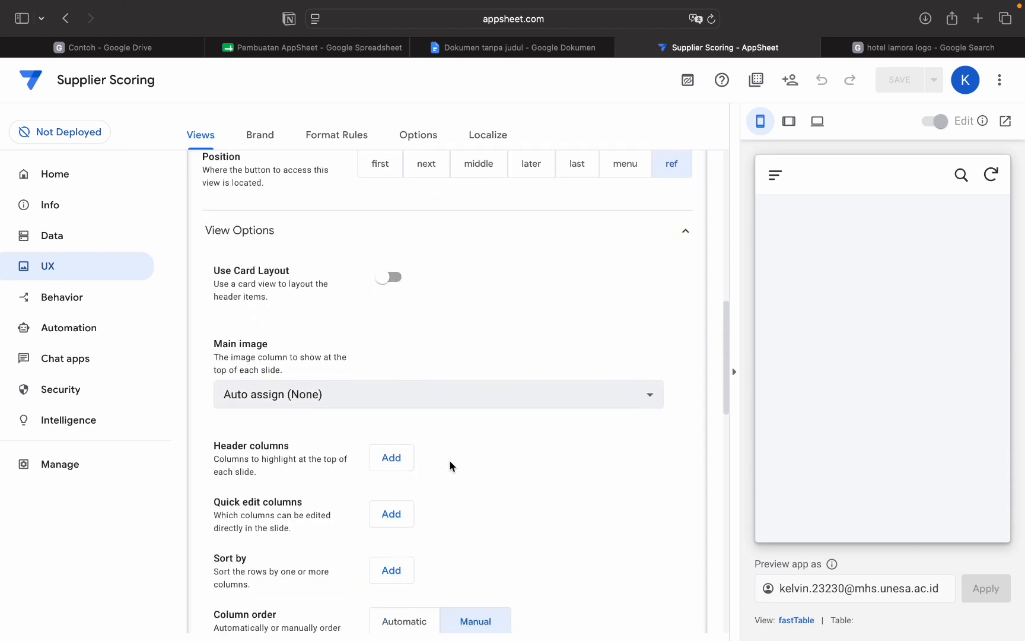
scroll(435, 497, "down", 8)
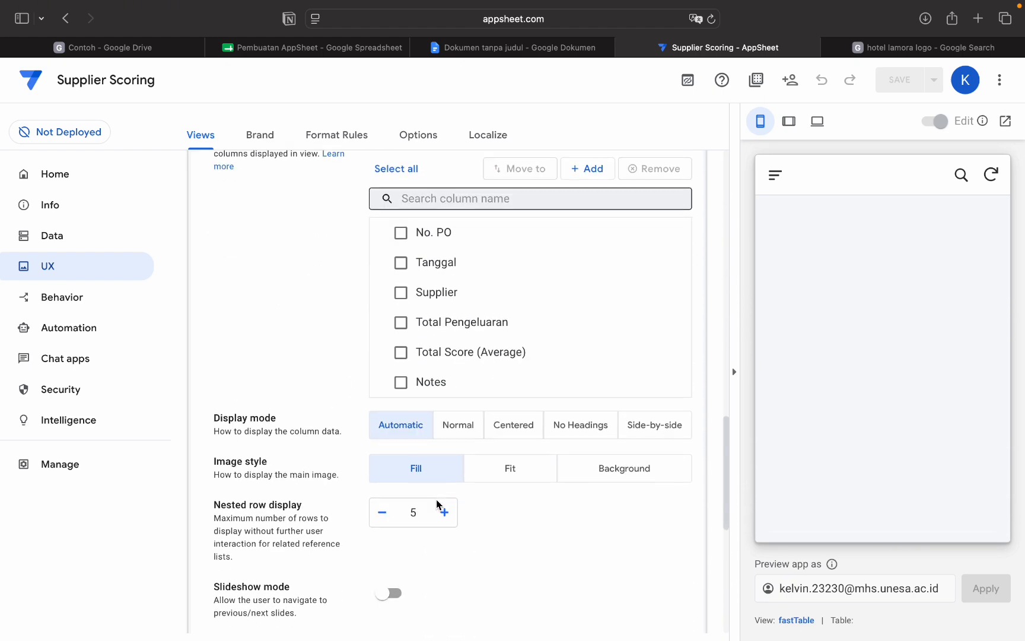
Try the Normal display mode and the Fit image style for the Summary view
left_click(468, 420)
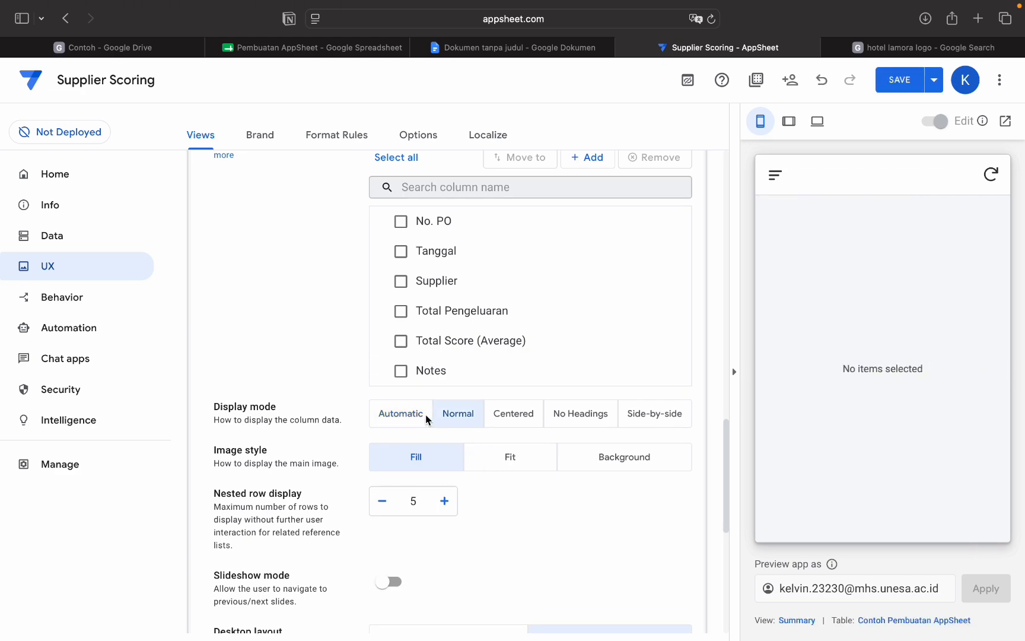
left_click(425, 414)
left_click(522, 450)
left_click(458, 465)
Try the gallery view type for the Summary view, and return it to detail
scroll(485, 432, "up", 18)
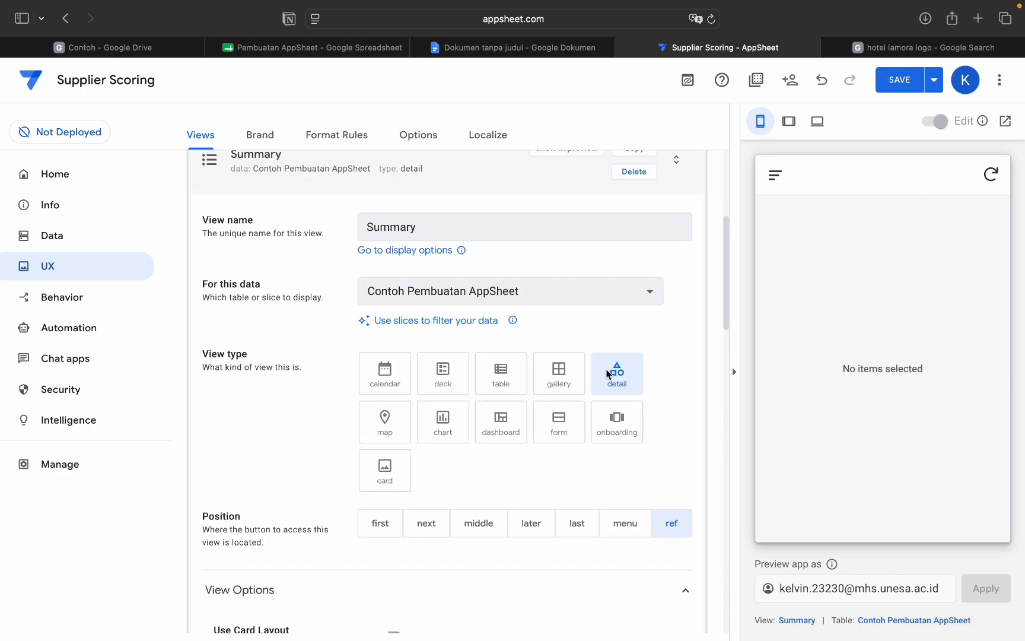
left_click(570, 374)
left_click(606, 370)
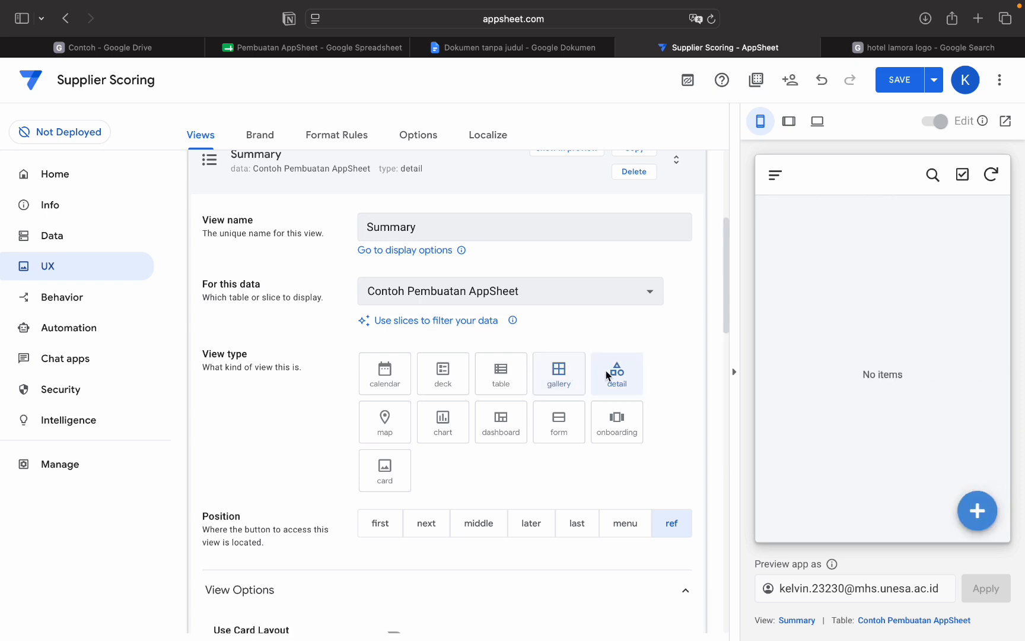
scroll(513, 463, "down", 2)
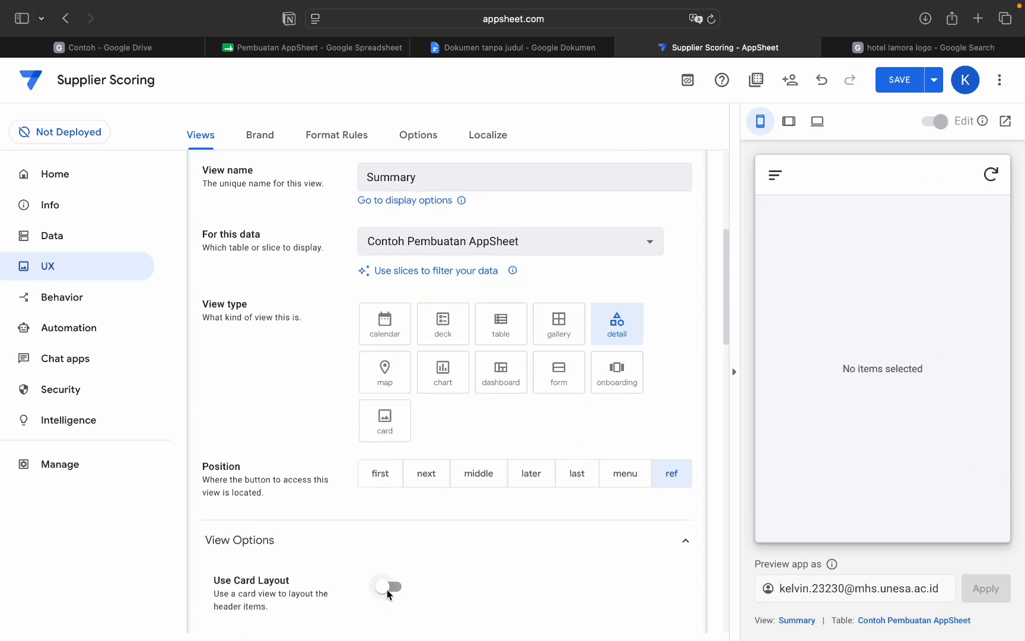
Try the first position for the Summary view, and return it to ref
left_click(386, 477)
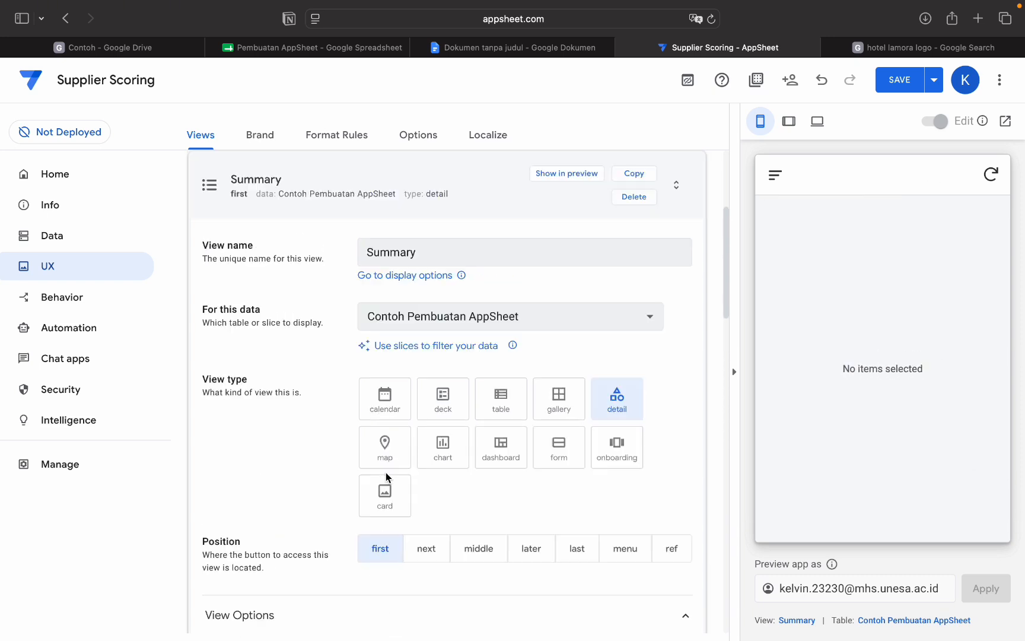
left_click(678, 545)
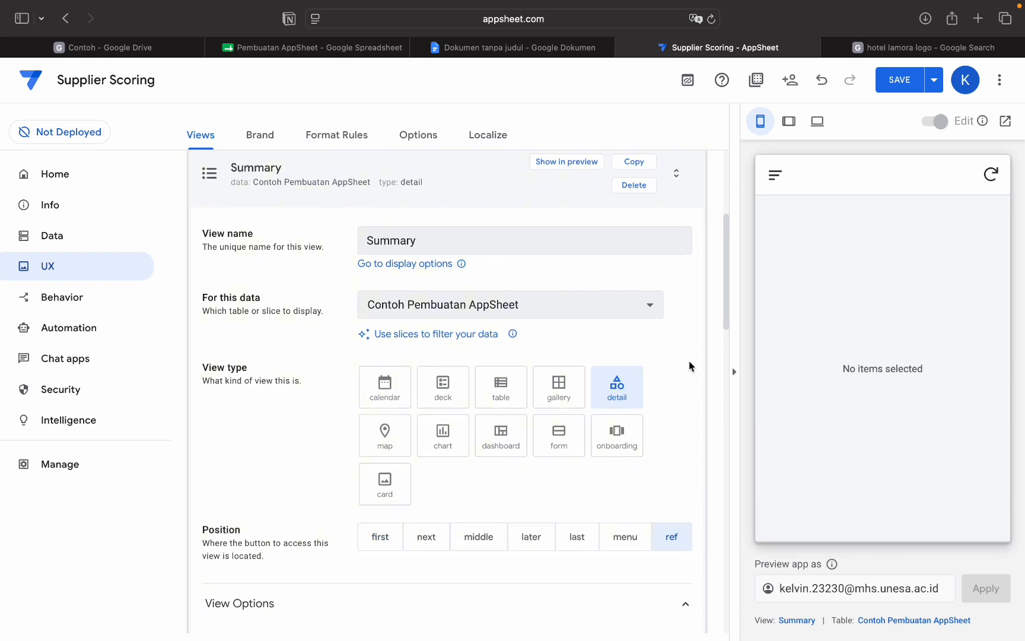
scroll(247, 214, "down", 7)
Review the data settings of the Contoh Pembuatan AppSheet table, including its Scale options
left_click(87, 244)
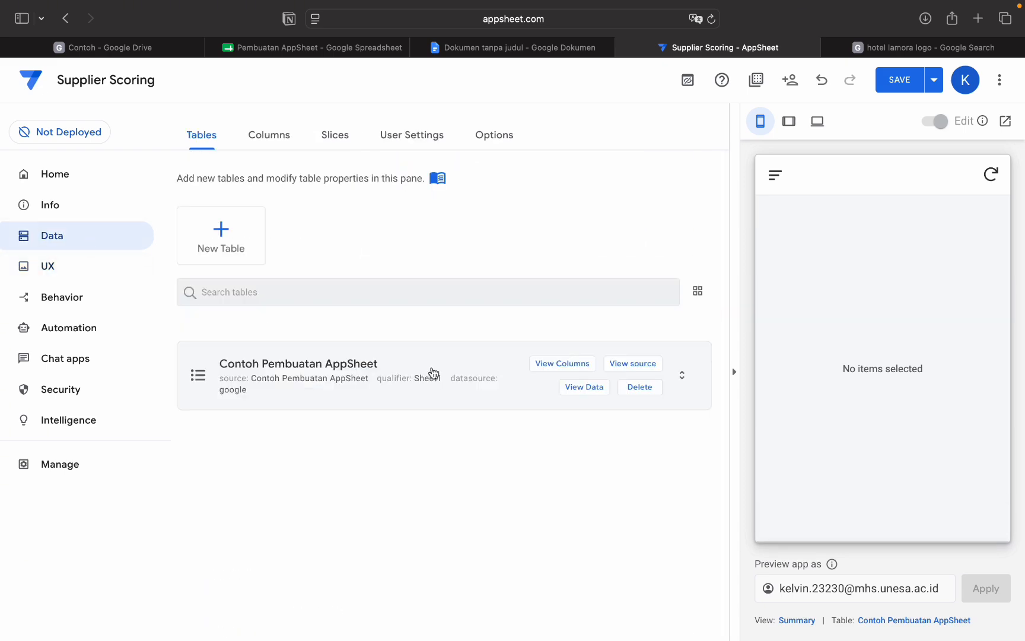
left_click(486, 409)
left_click(465, 495)
left_click(468, 463)
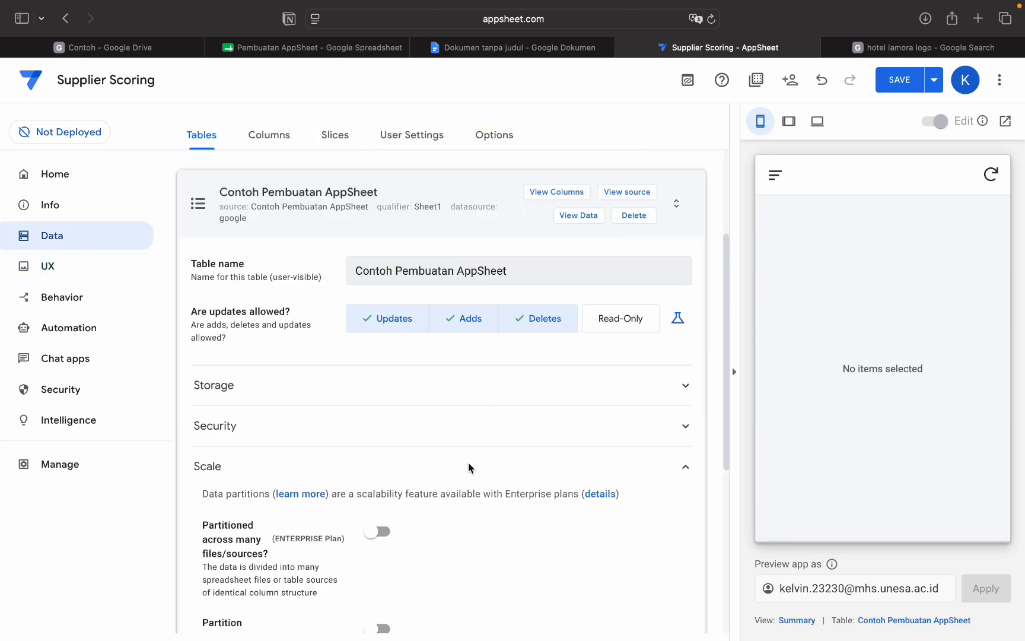
scroll(469, 449, "down", 5)
Set the Supplier Scoring form view's finish view to Summary
left_click(97, 269)
scroll(427, 410, "down", 15)
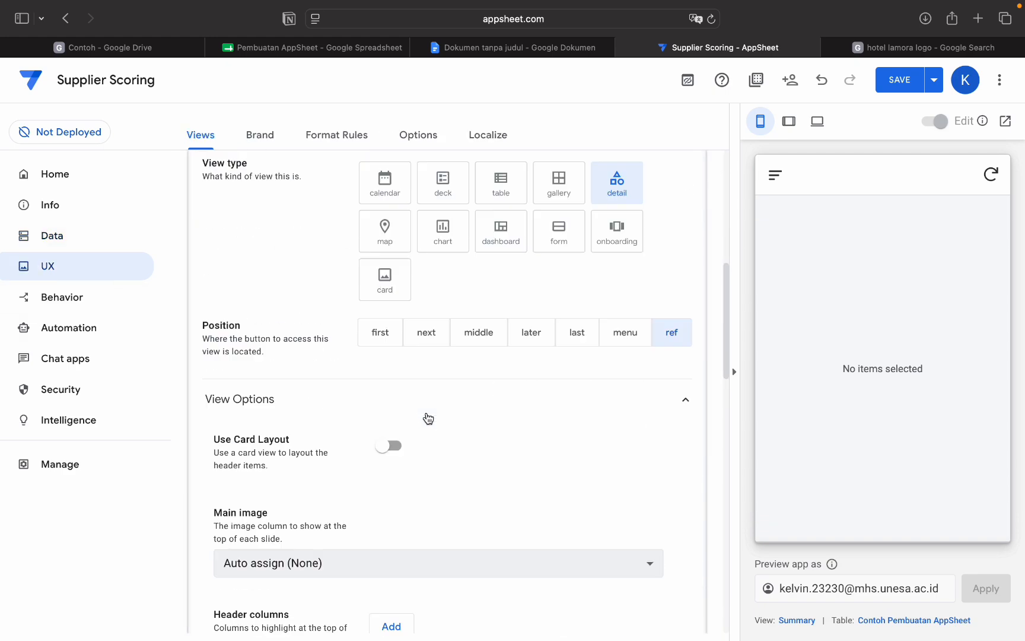
scroll(322, 467, "down", 10)
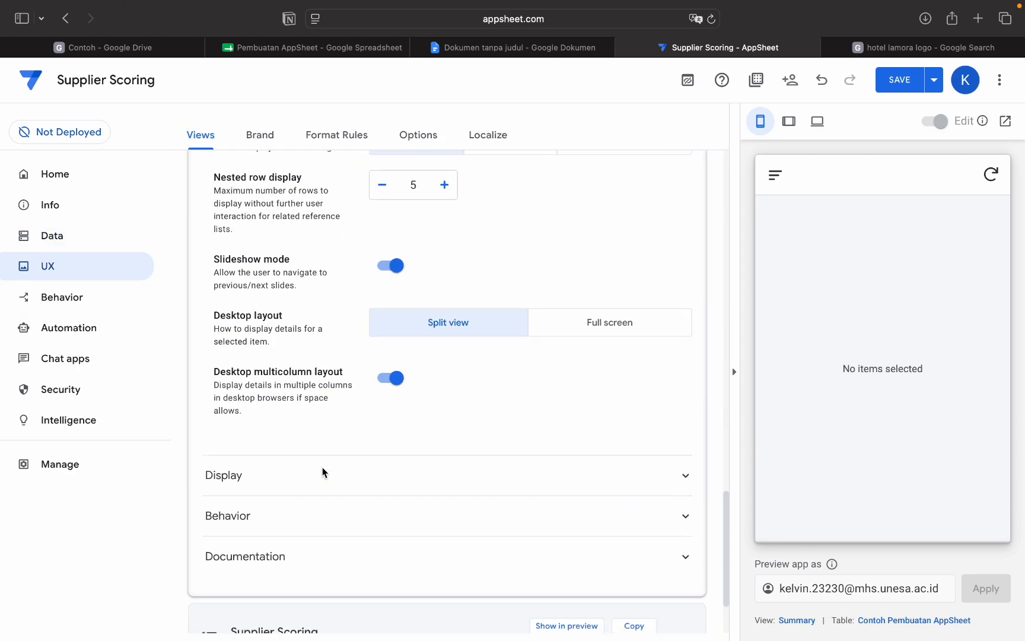
scroll(405, 503, "down", 3)
left_click(429, 531)
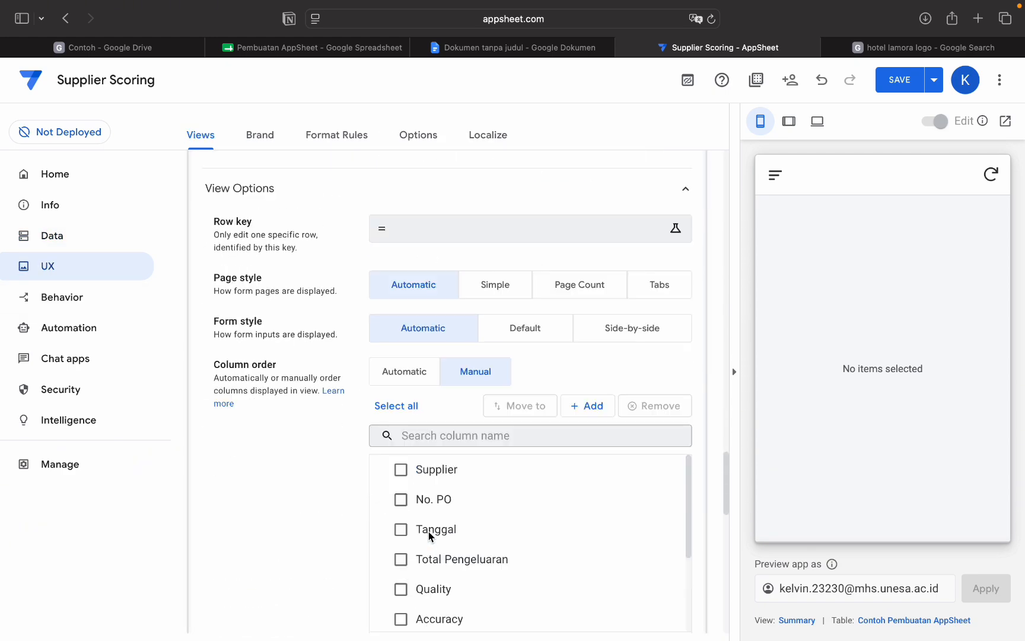
scroll(428, 531, "down", 2)
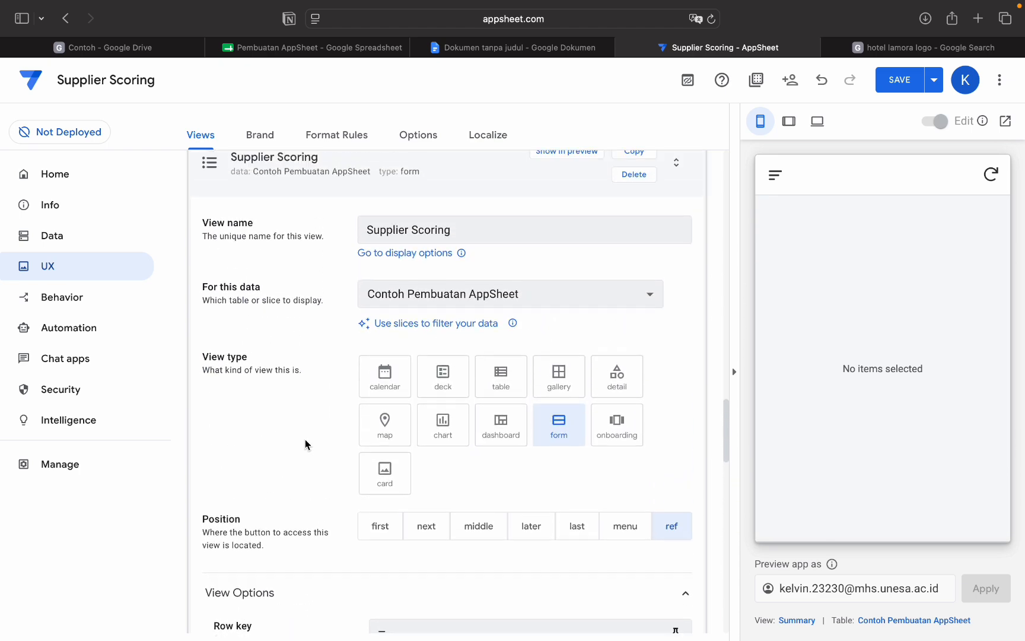
scroll(305, 443, "down", 12)
scroll(304, 444, "down", 4)
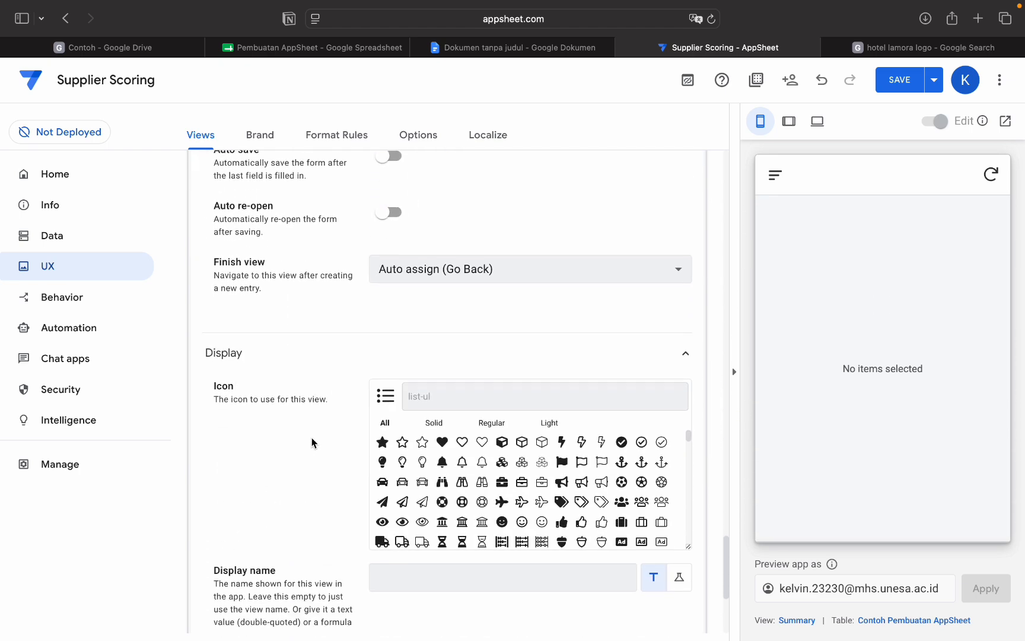
left_click(487, 311)
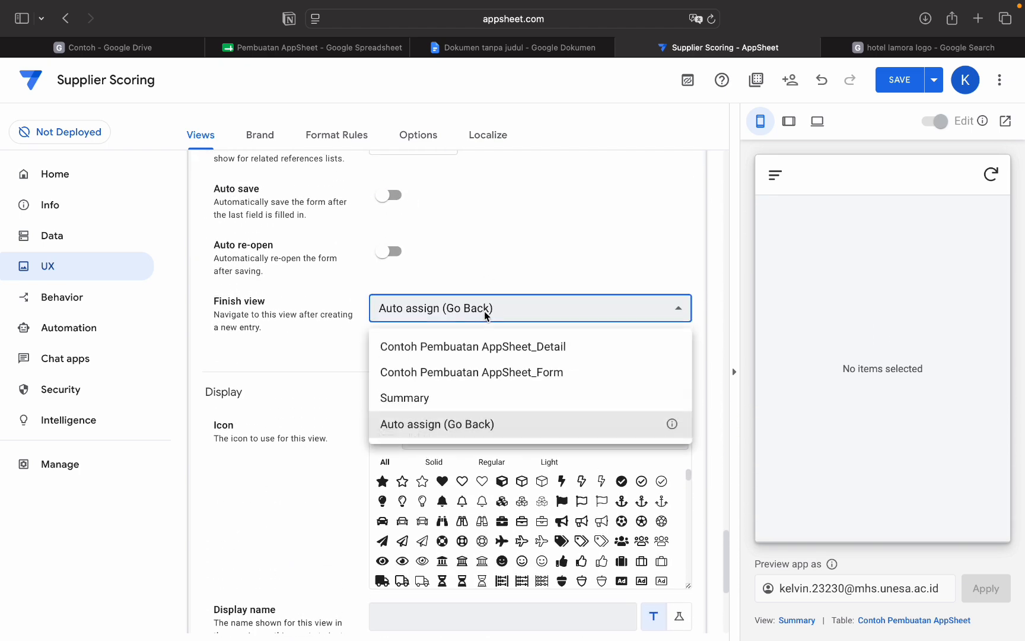
left_click(473, 396)
Switch the Summary view's column order to Manual
scroll(514, 288, "up", 5)
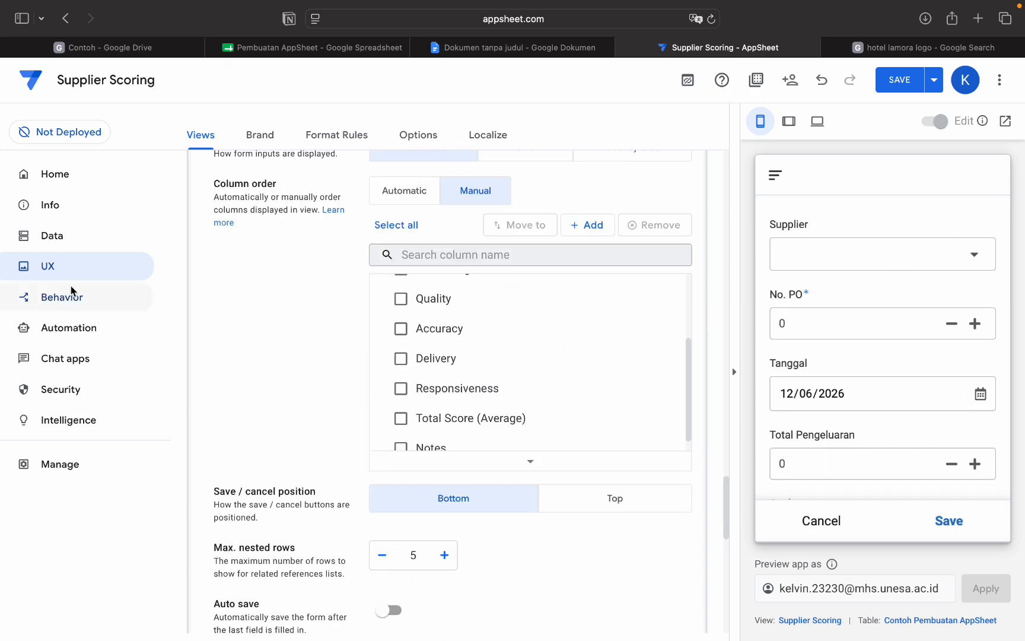
scroll(239, 529, "up", 5)
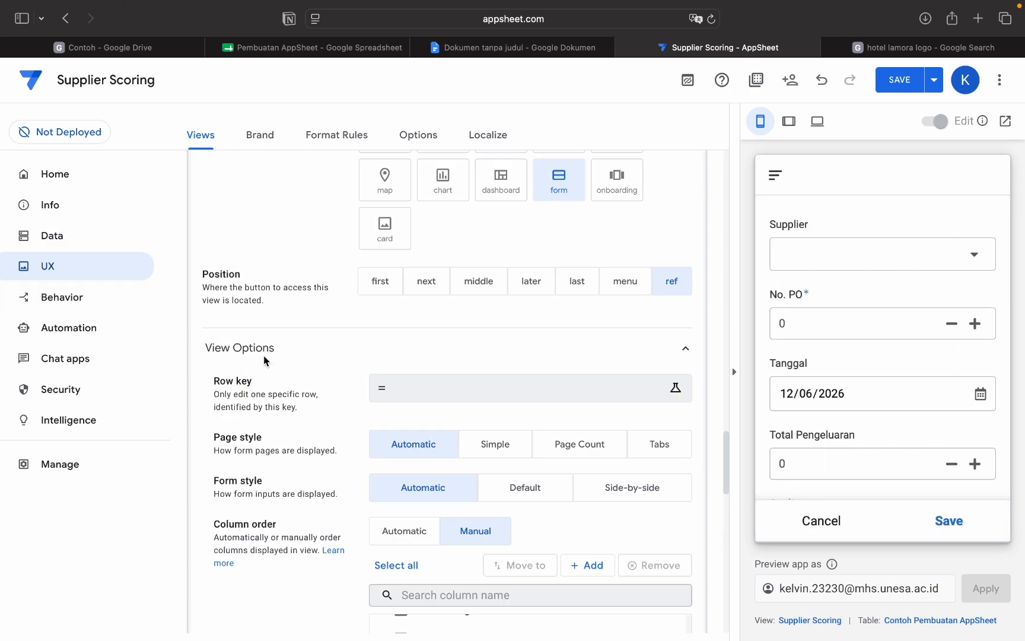
scroll(263, 355, "up", 10)
scroll(264, 355, "up", 8)
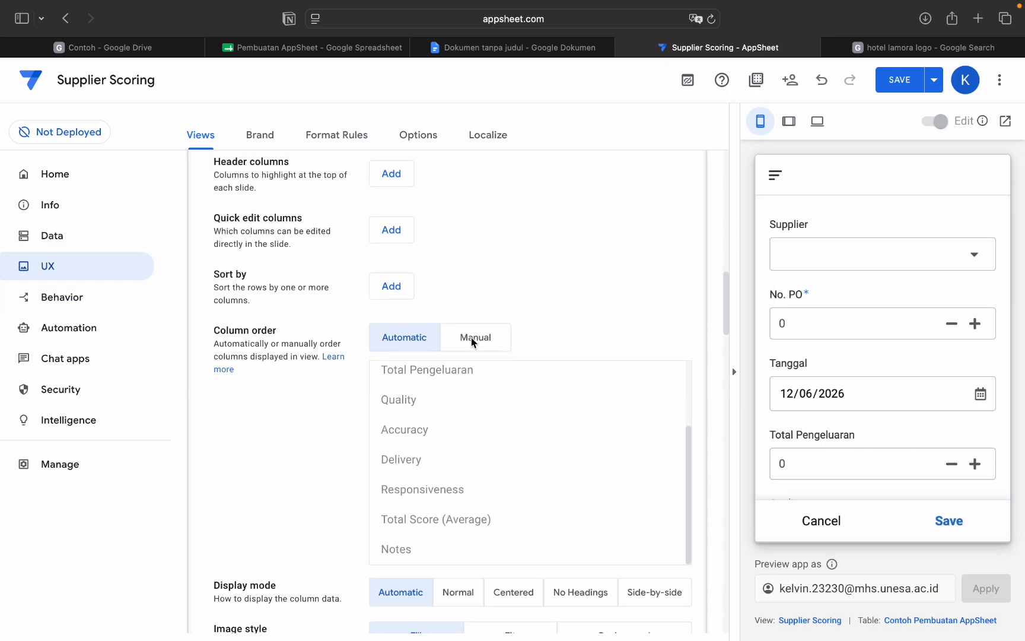
left_click(471, 337)
scroll(506, 366, "down", 2)
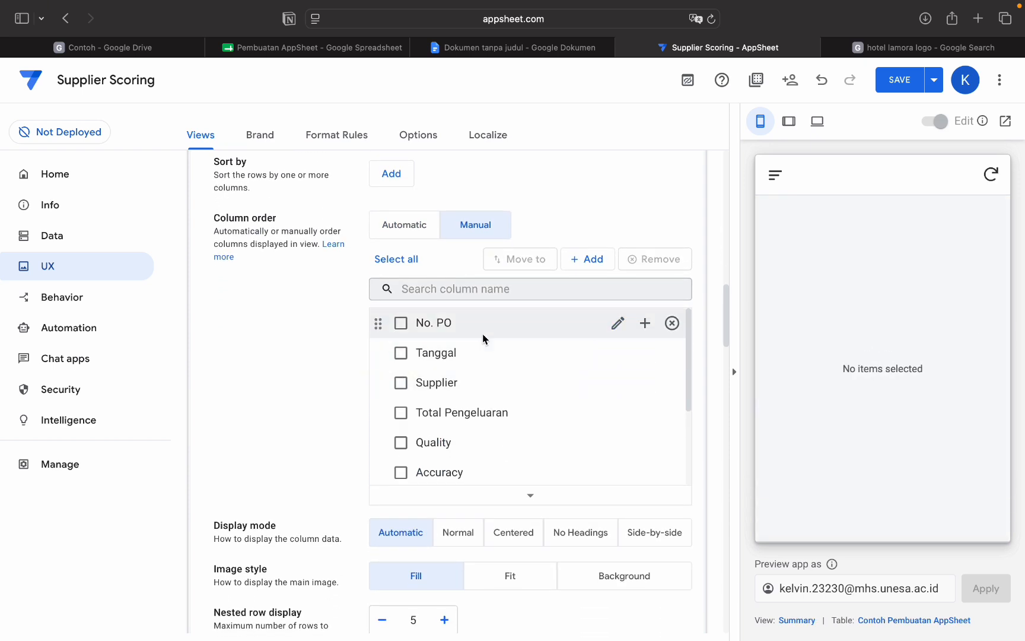
Remove the Quality, Accuracy, Delivery and Responsiveness columns from the Summary view's column order
left_click(402, 325)
left_click(401, 353)
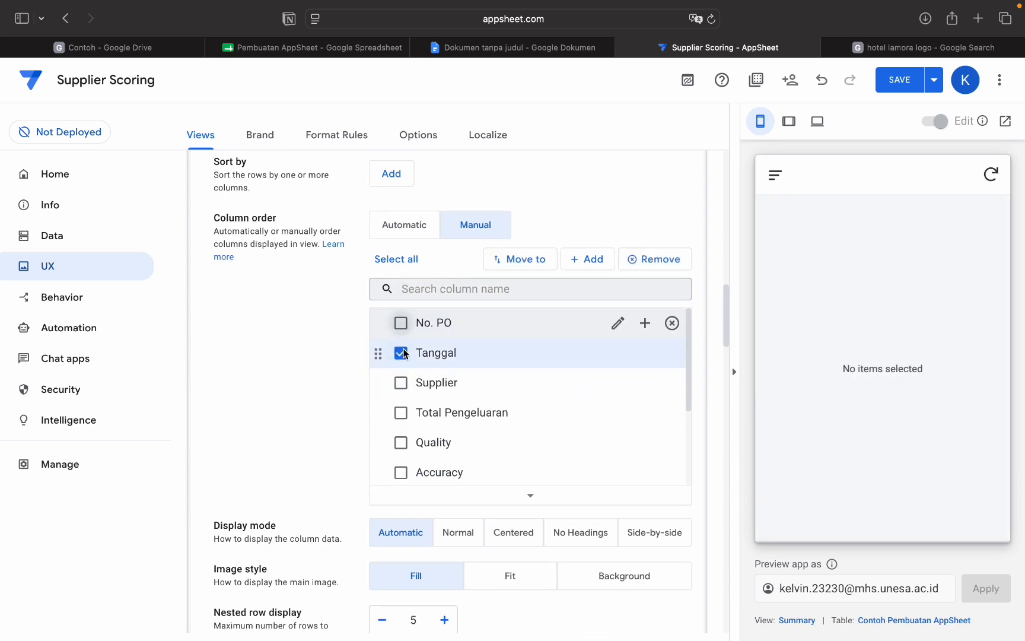
left_click(401, 353)
scroll(481, 410, "down", 3)
left_click(671, 366)
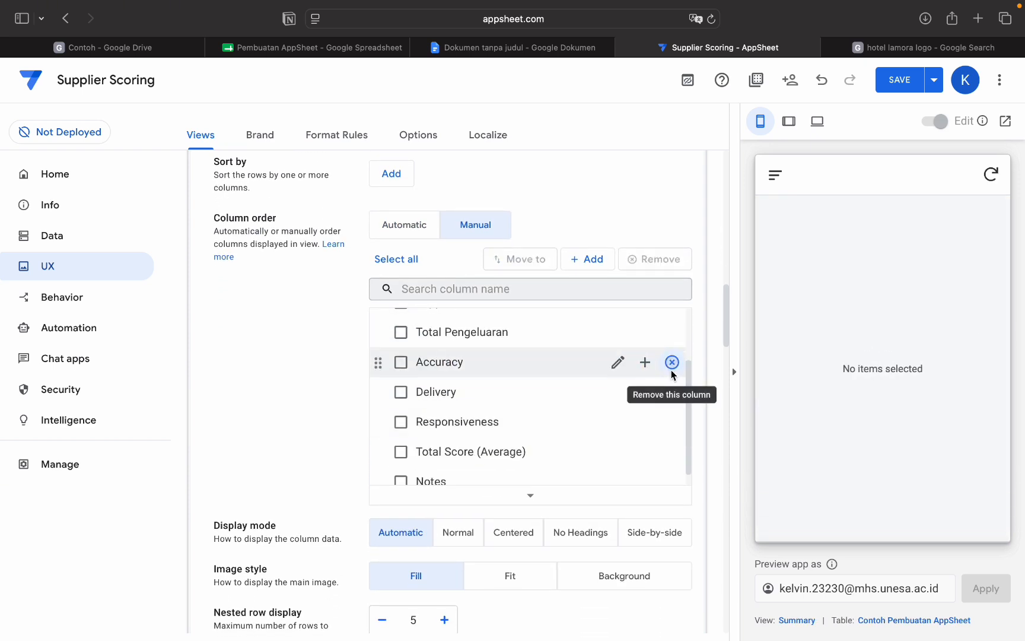
left_click(672, 369)
left_click(672, 371)
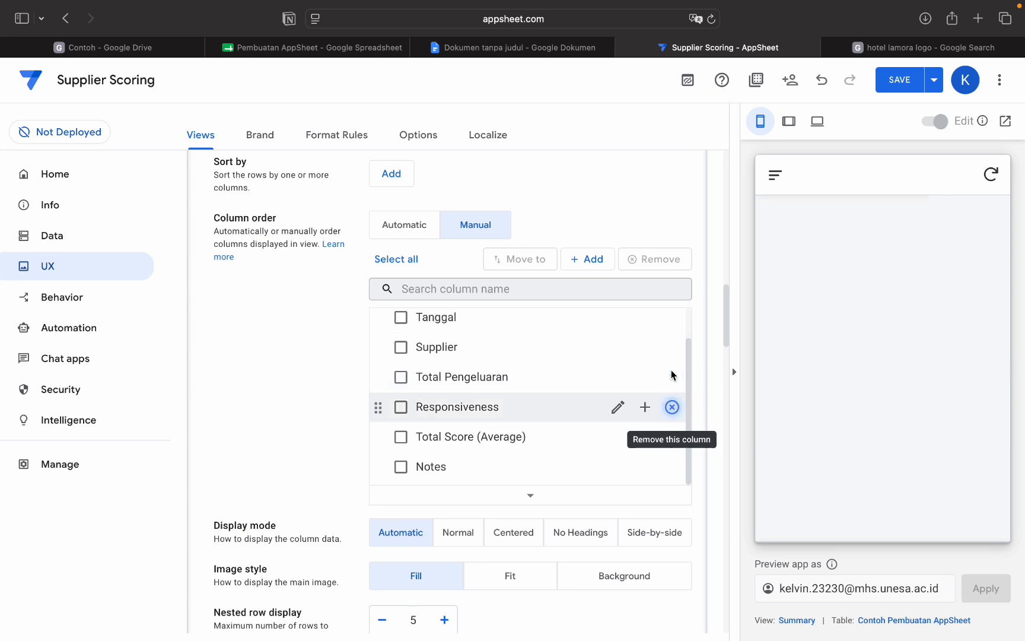
left_click(672, 414)
scroll(633, 442, "down", 2)
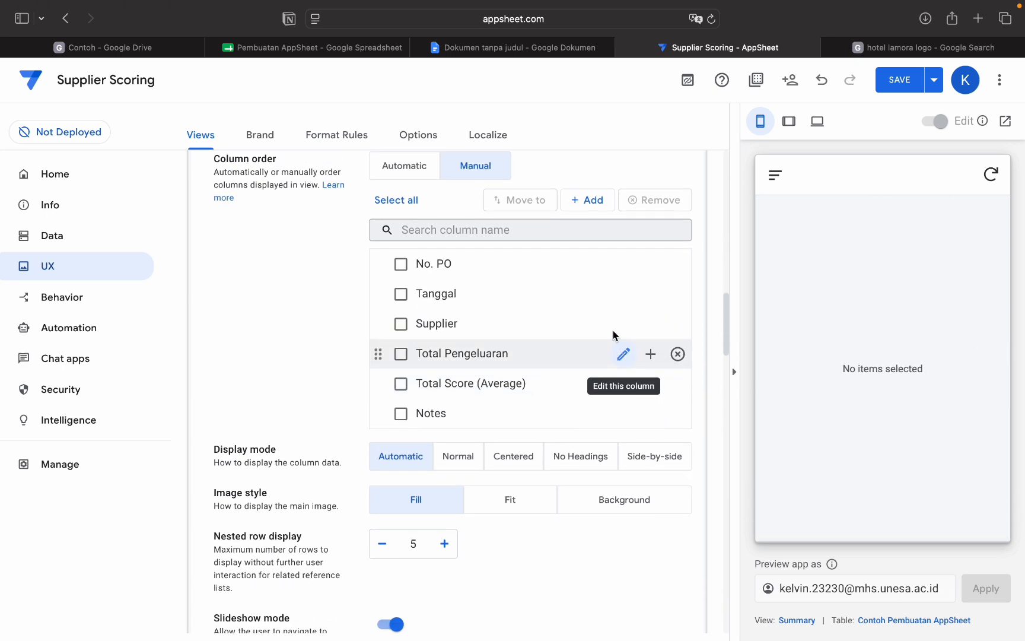
Select the No. PO, Tanggal, Supplier, Total Pengeluaran, Total Score (Average) and Notes columns in the Summary view's column order
left_click(400, 264)
left_click(401, 294)
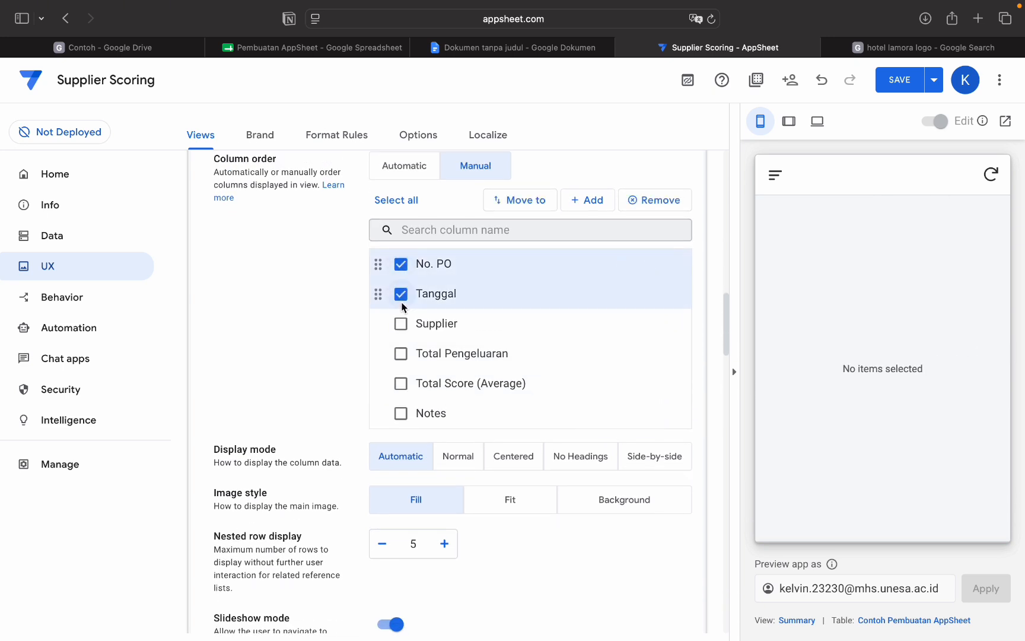
left_click(401, 324)
left_click(401, 354)
left_click(401, 383)
left_click(401, 414)
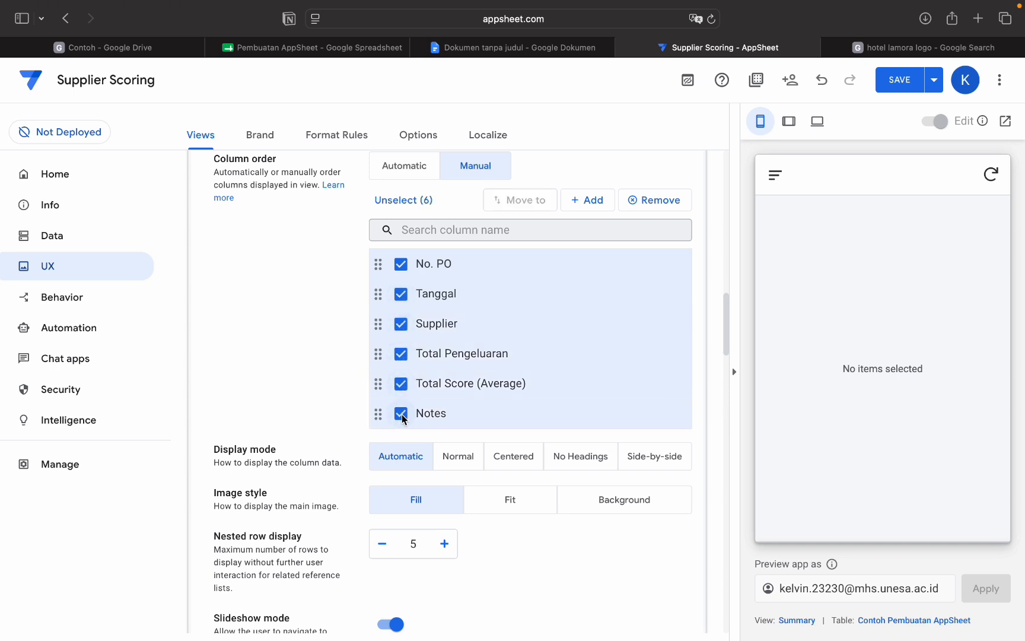
scroll(316, 367, "down", 1)
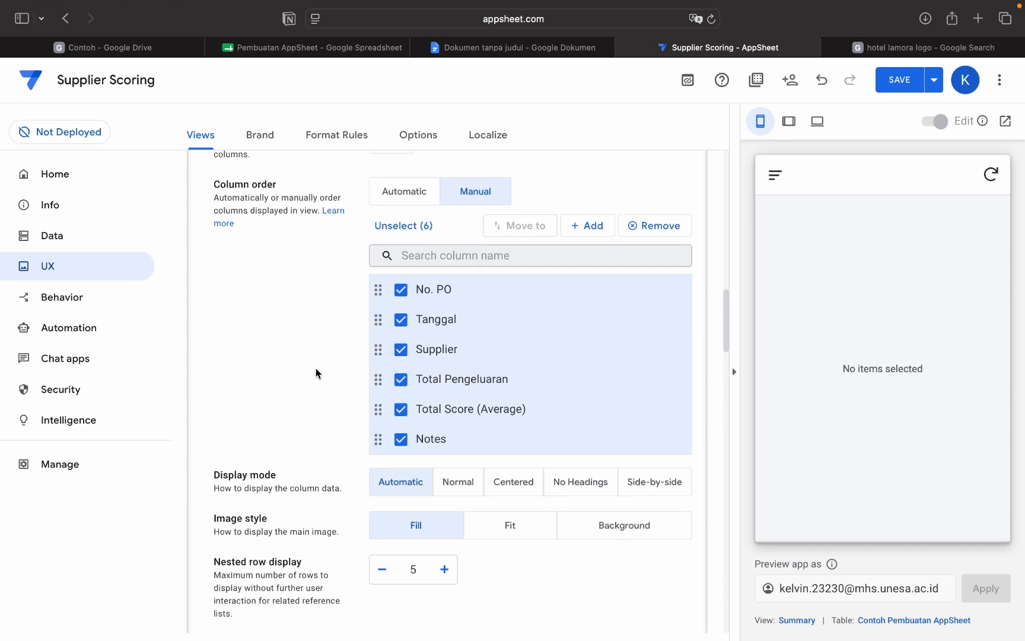
Review the remaining Summary view options, and refresh the app preview to check its navigation menu
scroll(480, 481, "down", 10)
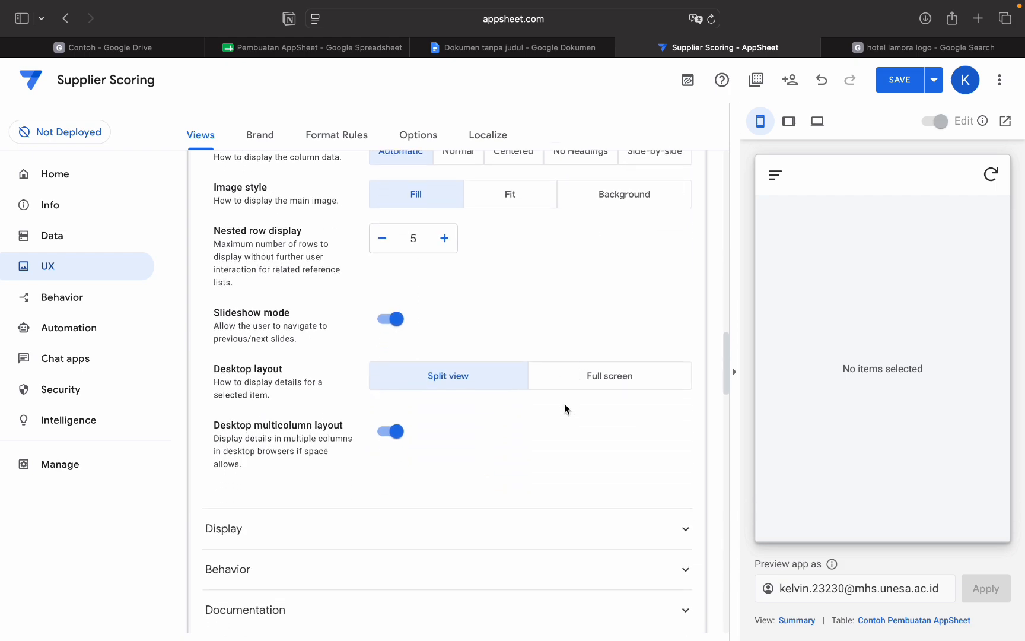
scroll(563, 403, "down", 5)
scroll(564, 403, "up", 10)
scroll(321, 259, "up", 10)
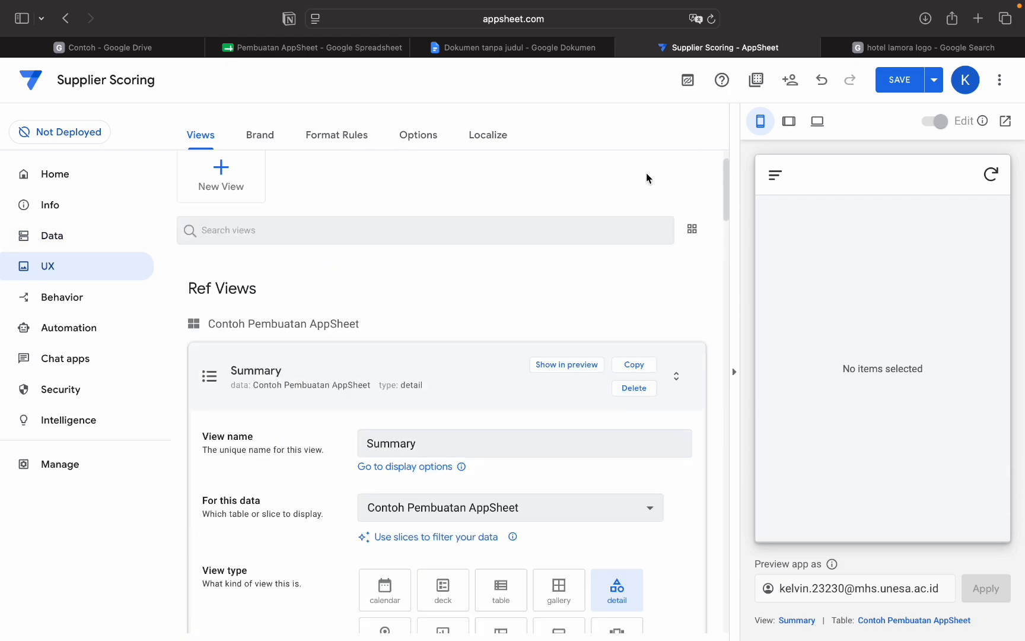
left_click(990, 175)
left_click(776, 173)
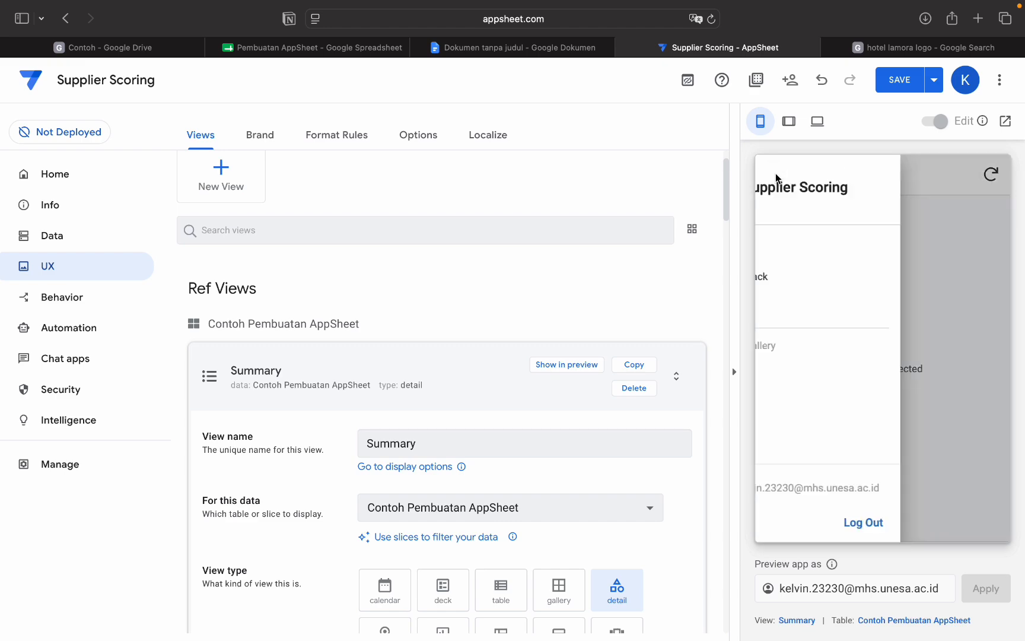
left_click(996, 193)
Collapse the Summary view, check the Supplier Scoring form view's settings, and save the app
left_click(494, 361)
scroll(494, 361, "down", 6)
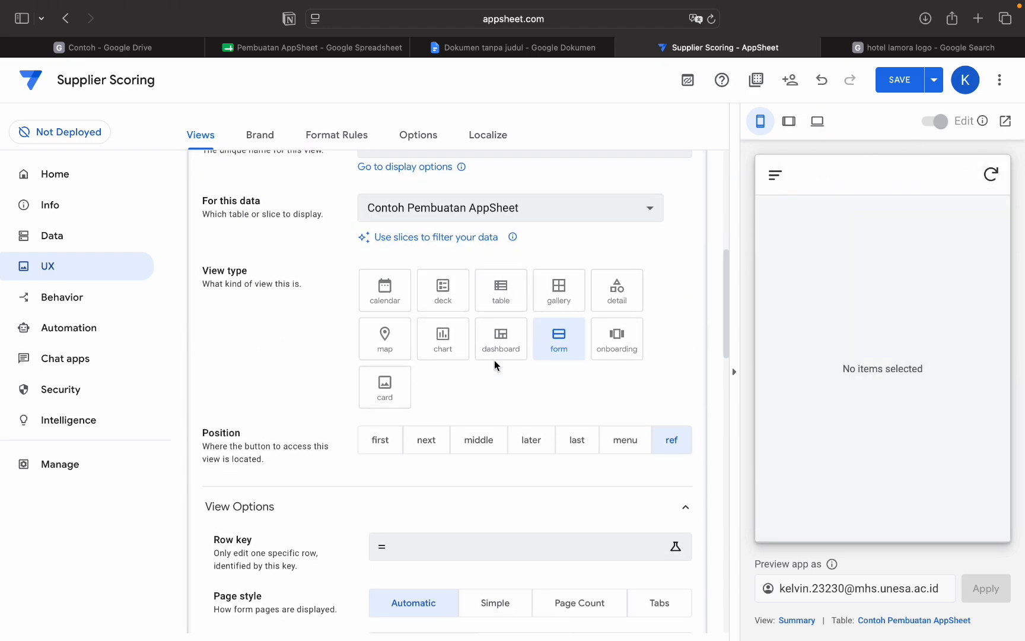
scroll(495, 361, "up", 3)
left_click(914, 84)
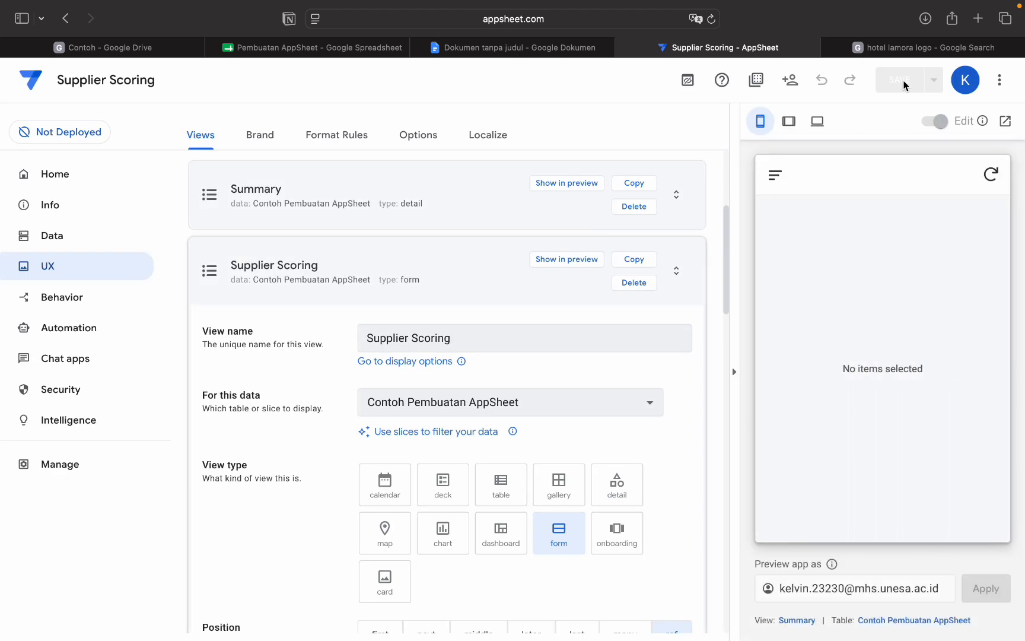
Preview the Supplier Scoring form and enter supplier ABYAN JAYA PANGAN, PT, a PO number and a Total Pengeluaran of 90000
left_click(564, 259)
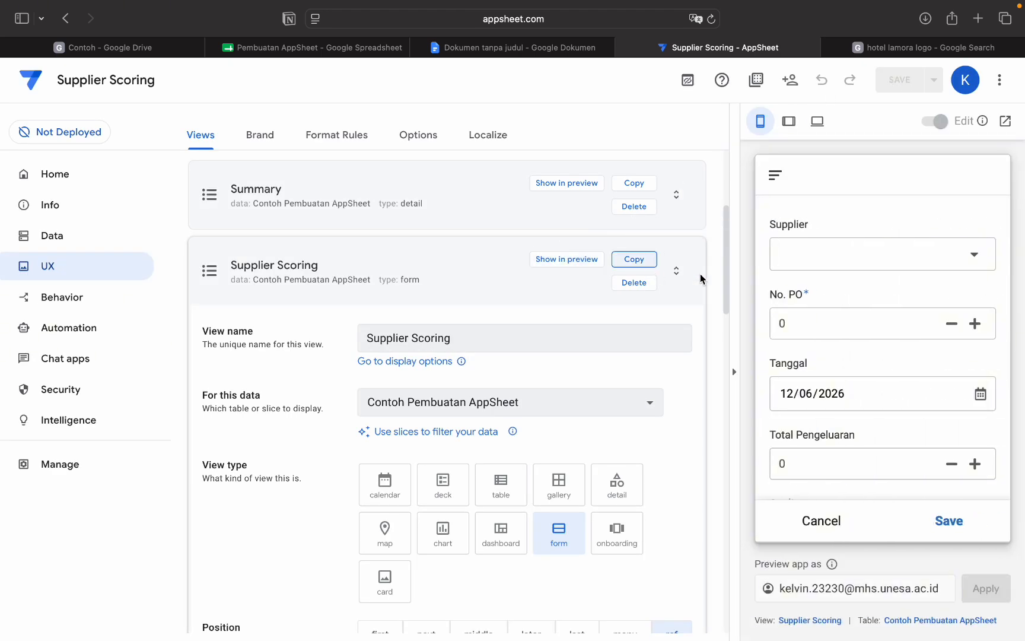
left_click(848, 263)
left_click(862, 254)
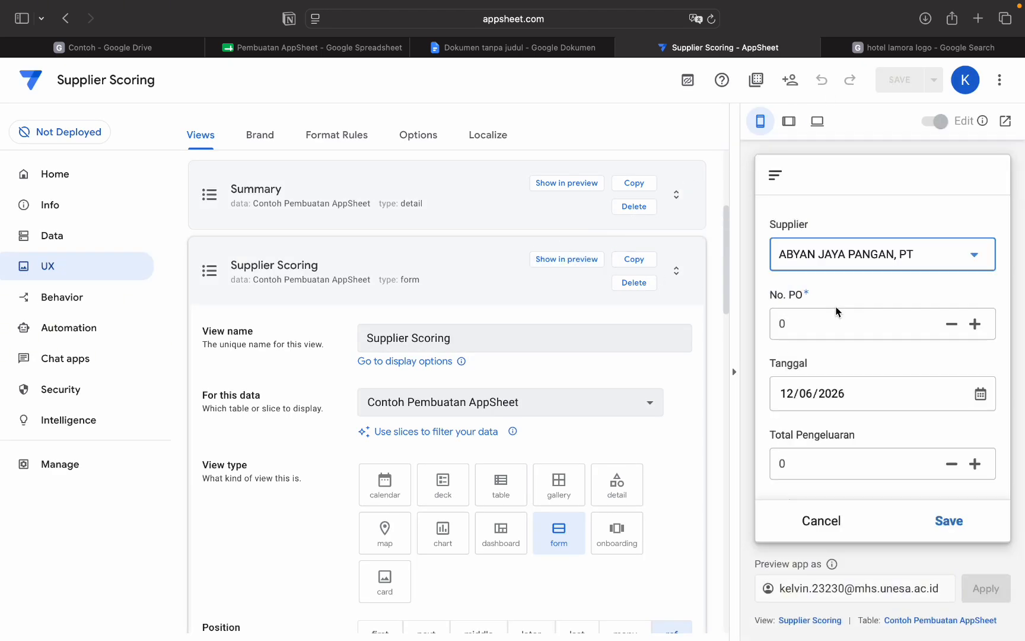
left_click(830, 330)
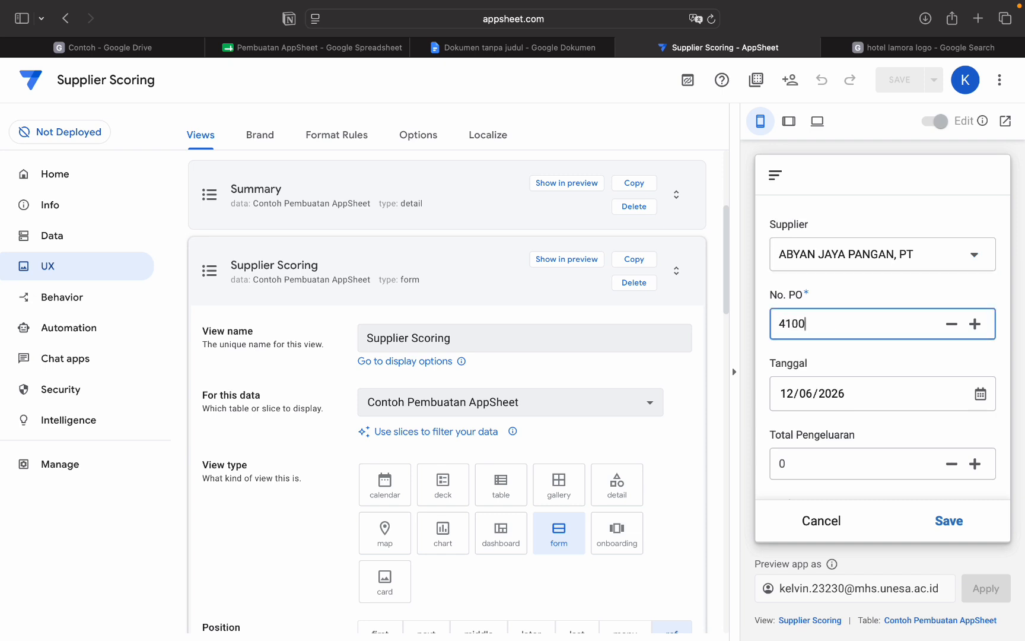
key("Tab")
key("Tab")
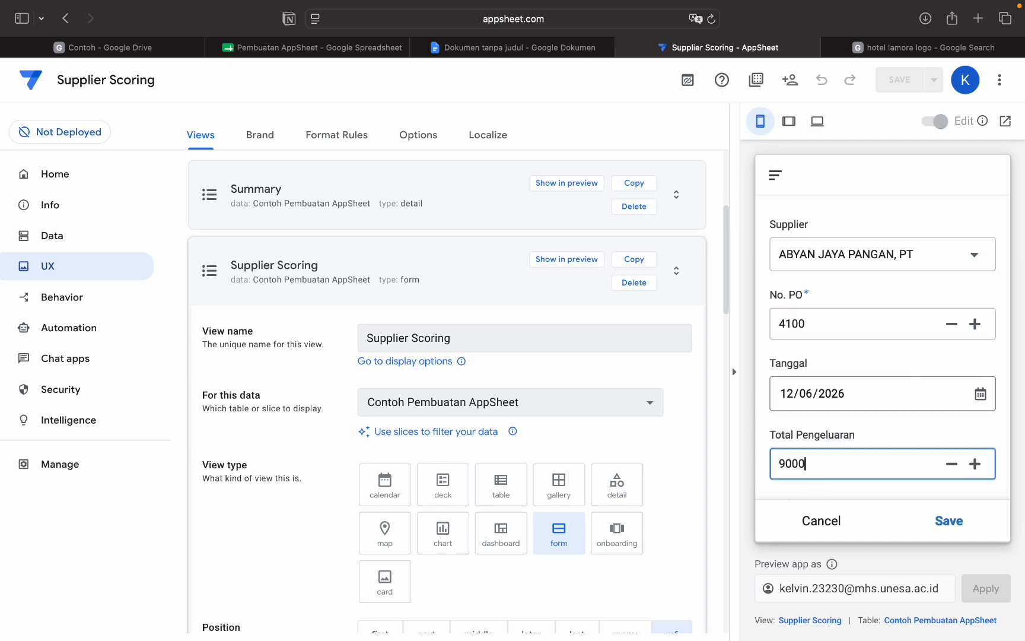
Rate Quality, Accuracy, Delivery and Responsiveness 5 each in the previewed form, and save the entry
scroll(908, 410, "down", 2)
left_click(971, 420)
scroll(968, 439, "down", 1)
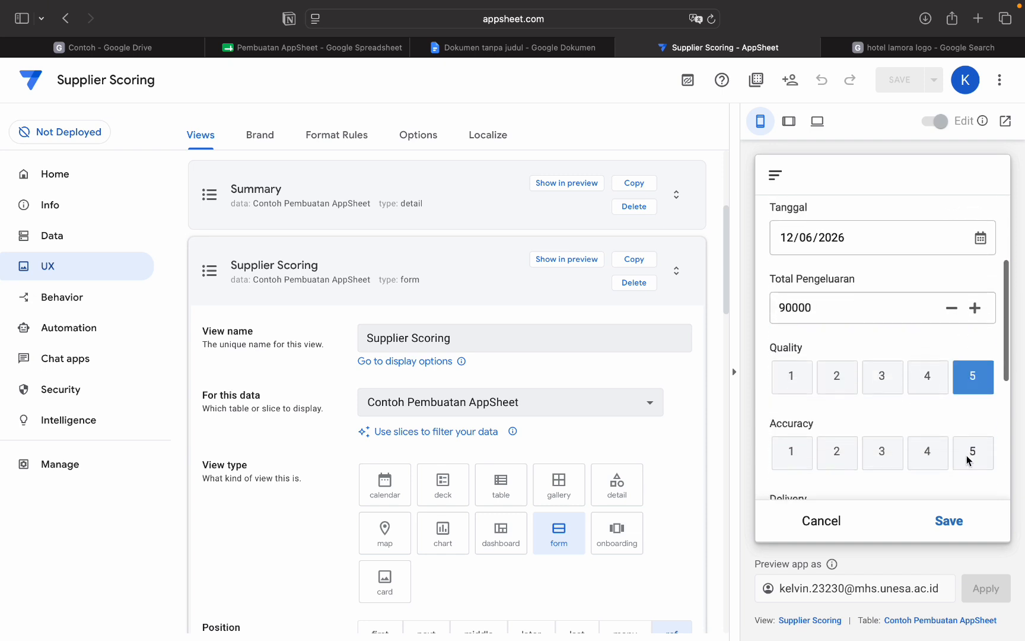
left_click(966, 455)
scroll(966, 455, "down", 3)
scroll(979, 402, "down", 3)
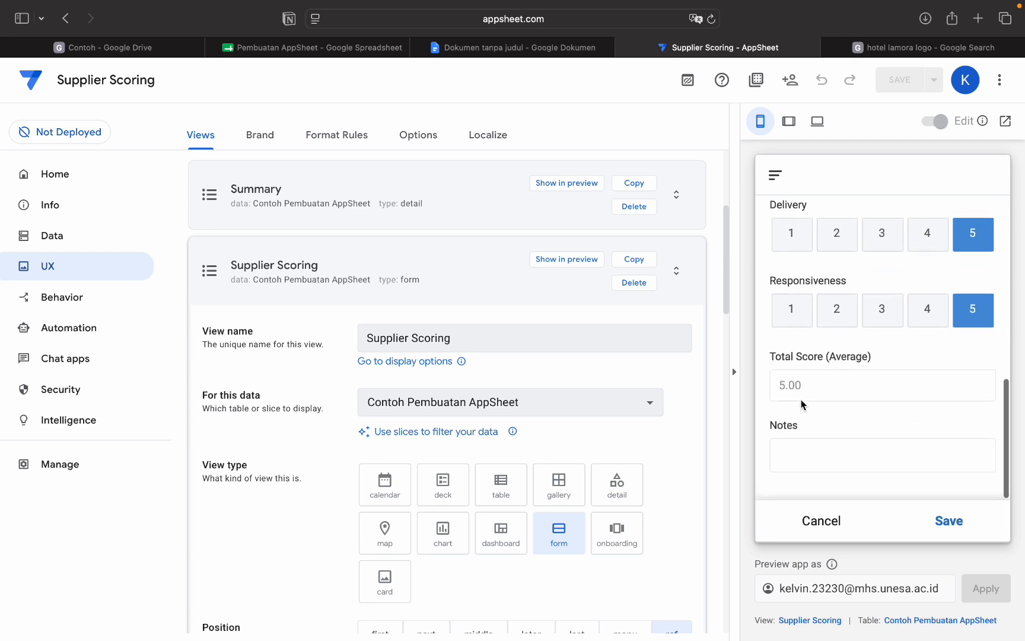
left_click(947, 521)
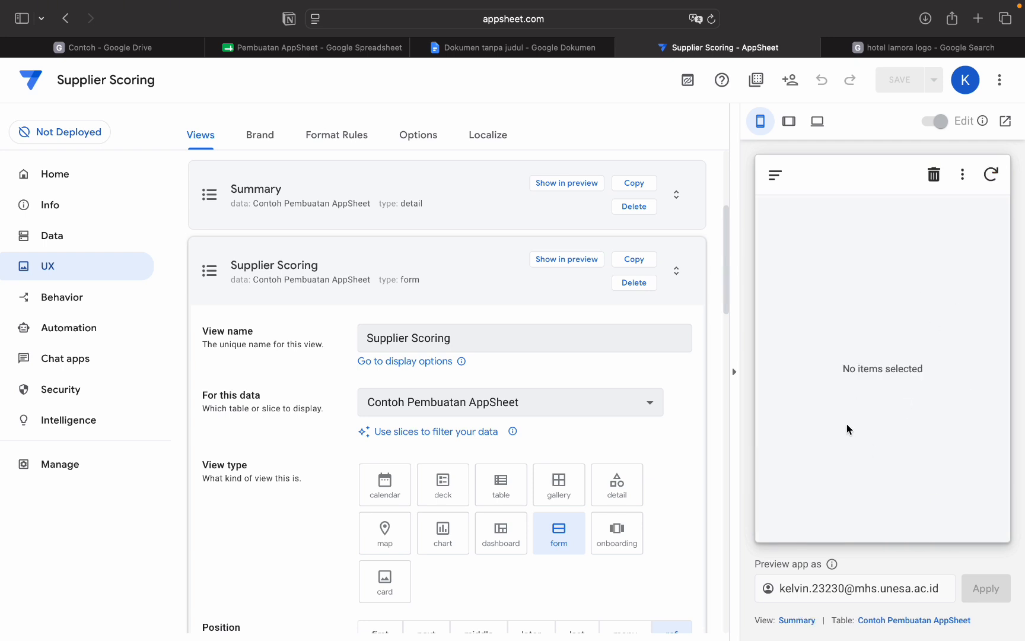
Expand the Summary view's settings and check its view type, position and main image options
scroll(536, 467, "down", 1)
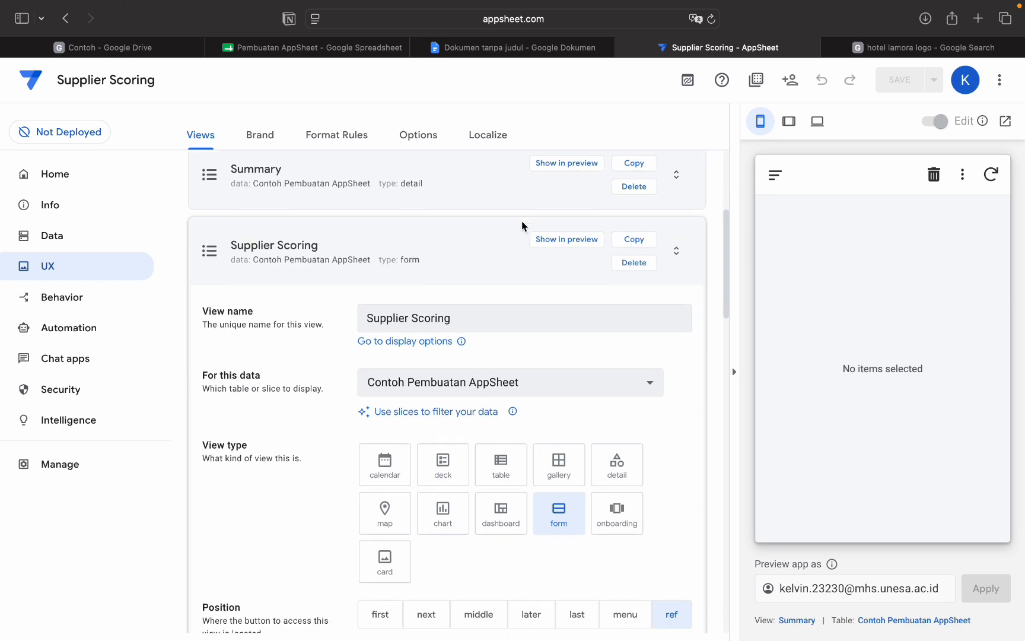
left_click(498, 256)
left_click(460, 430)
scroll(459, 429, "down", 2)
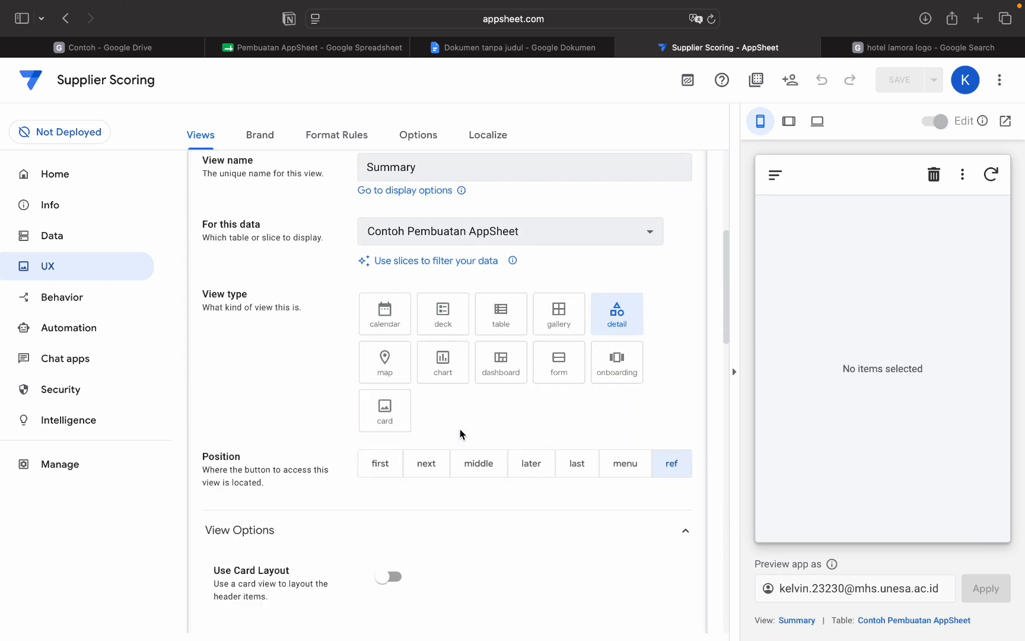
scroll(394, 520, "down", 2)
scroll(394, 522, "down", 2)
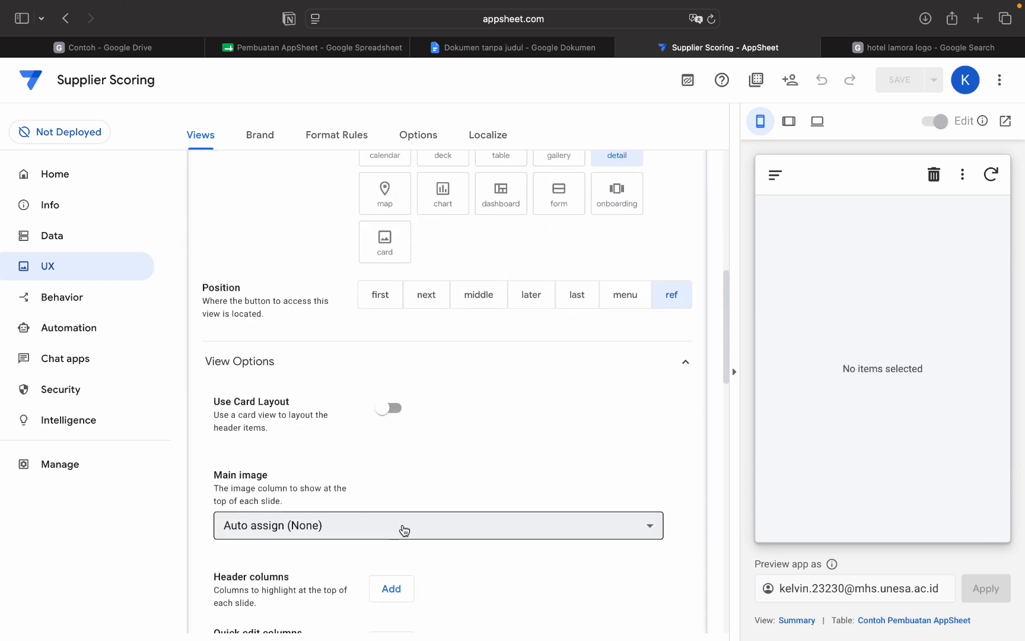
left_click(403, 530)
scroll(480, 445, "down", 2)
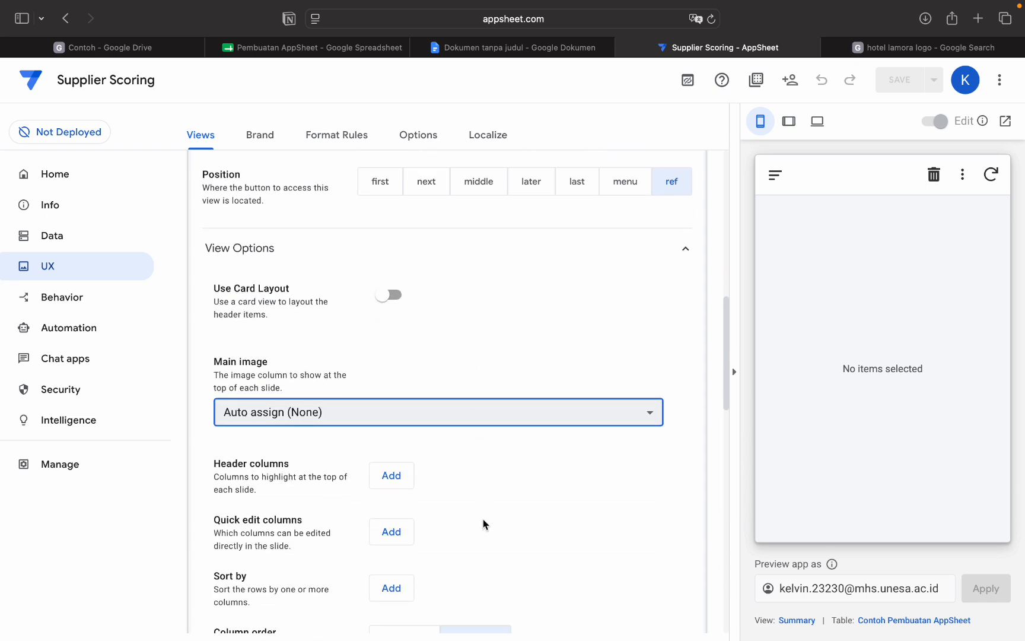
Set the Summary view's desktop layout to Full screen, turn off Slideshow mode, and check its display settings
scroll(483, 522, "down", 3)
scroll(484, 524, "down", 3)
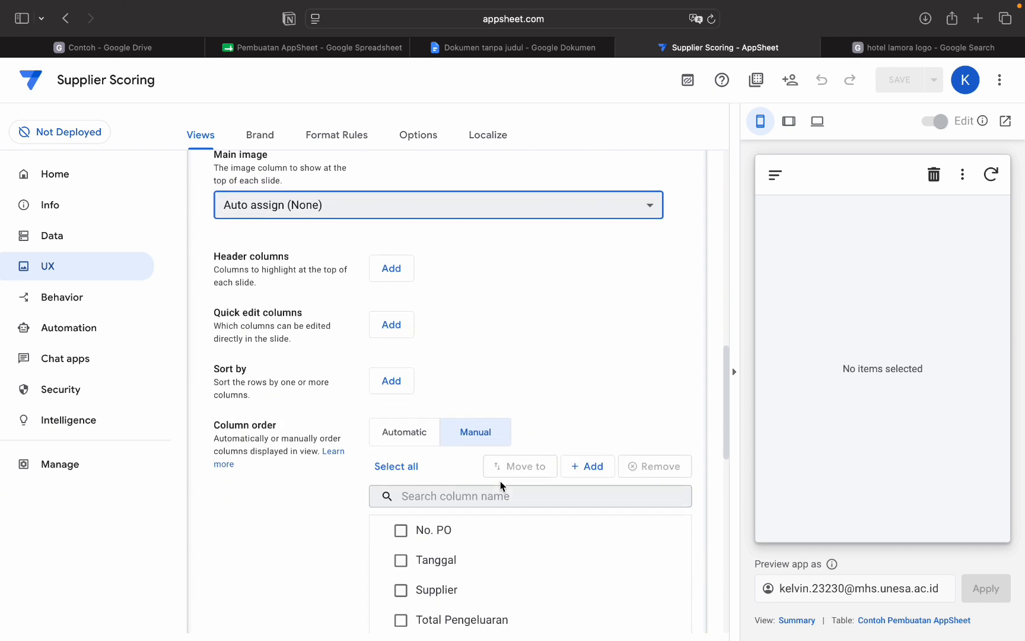
scroll(620, 388, "down", 4)
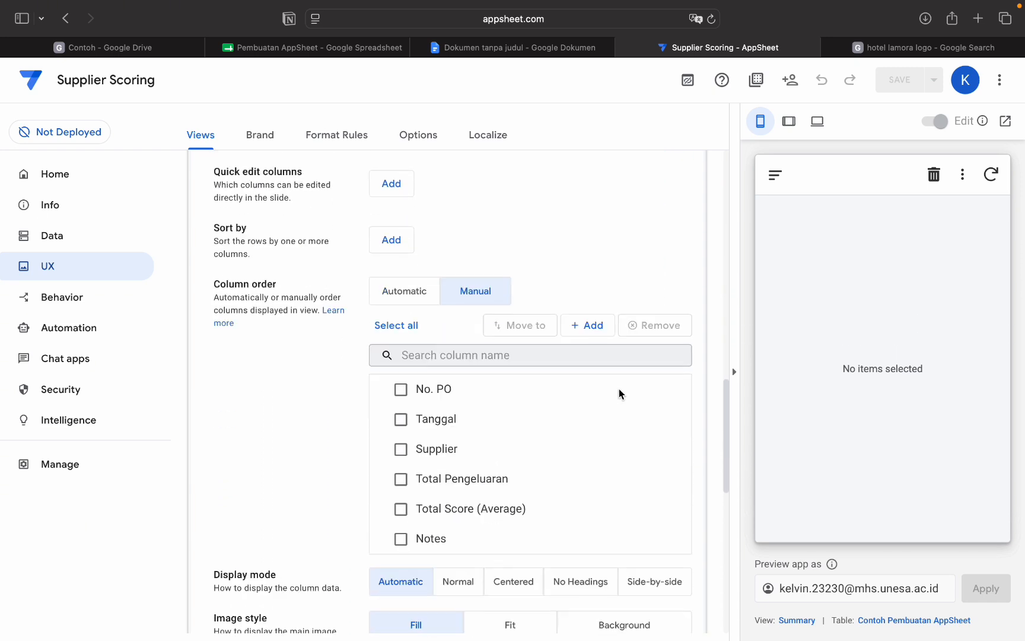
scroll(553, 596, "down", 5)
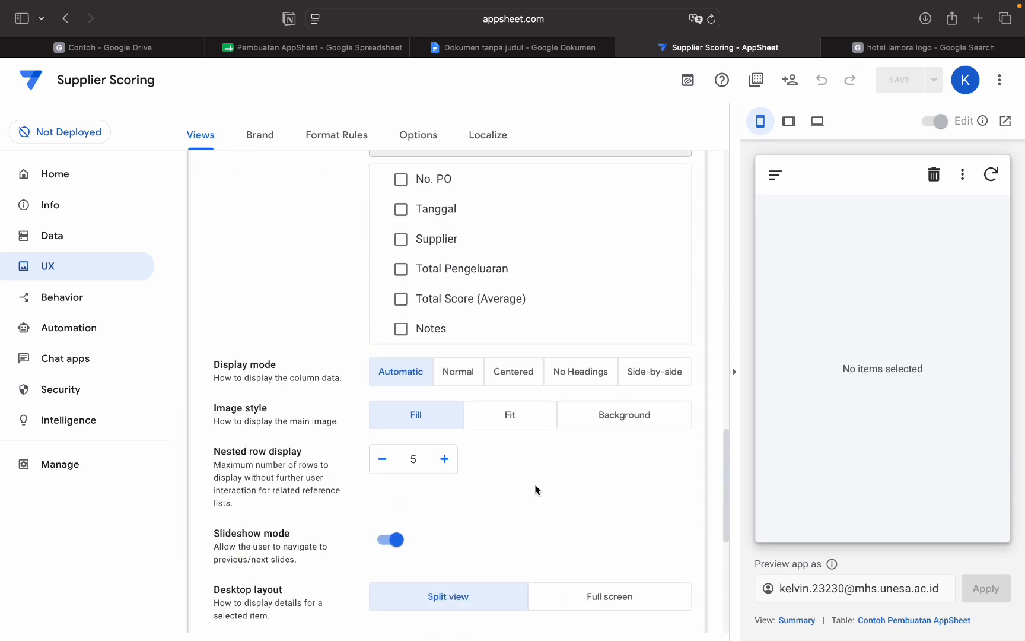
scroll(489, 550, "down", 2)
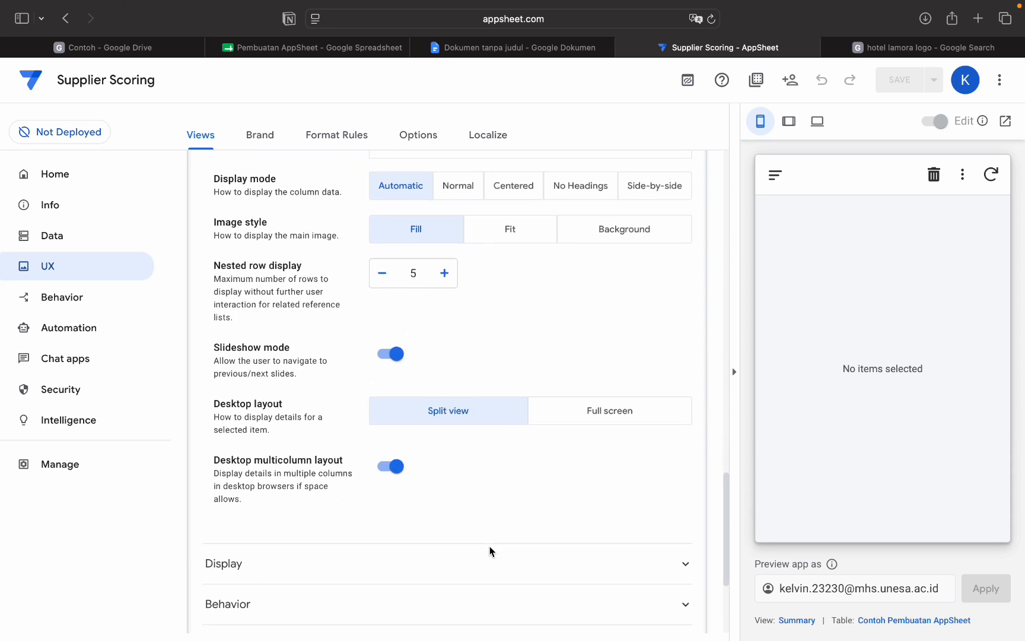
left_click(593, 413)
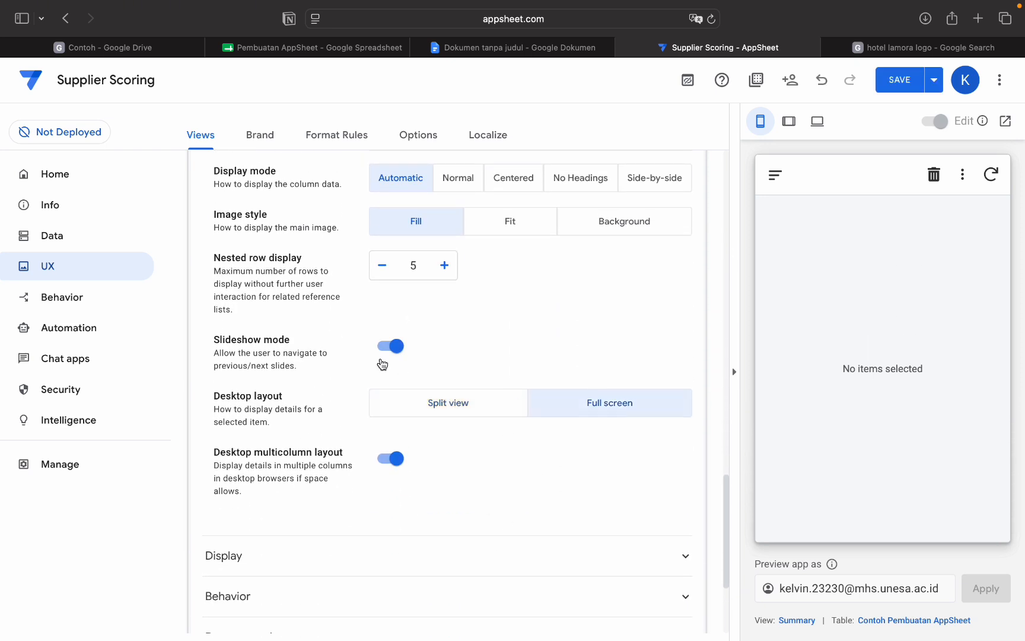
left_click(423, 560)
scroll(423, 557, "down", 6)
scroll(438, 418, "up", 5)
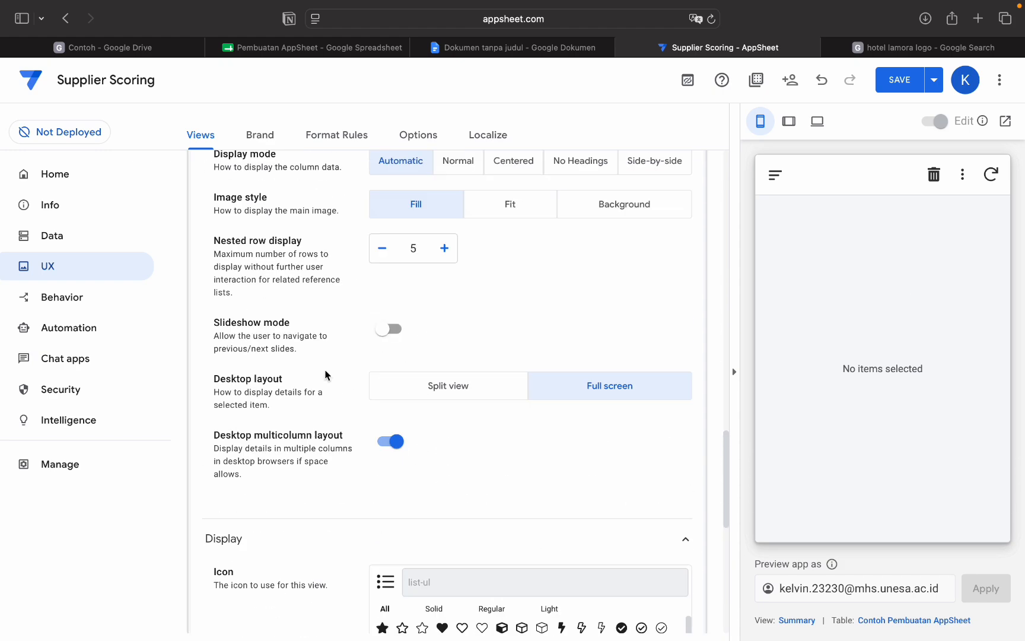
Open the app's behavior actions and set the system-generated Delete action's position to Hide
left_click(93, 306)
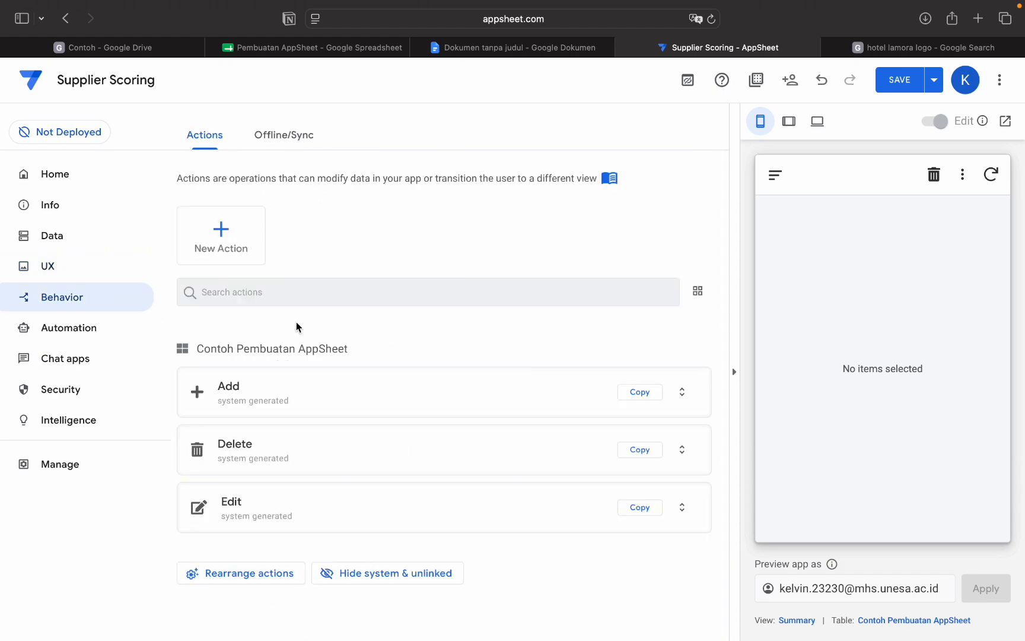
left_click(357, 572)
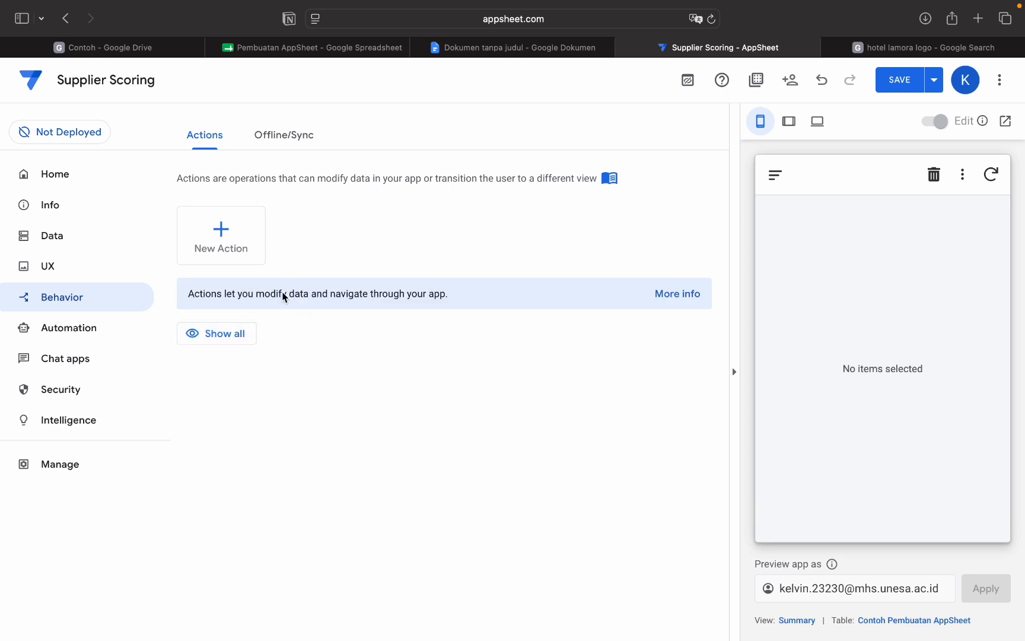
left_click(210, 333)
left_click(334, 452)
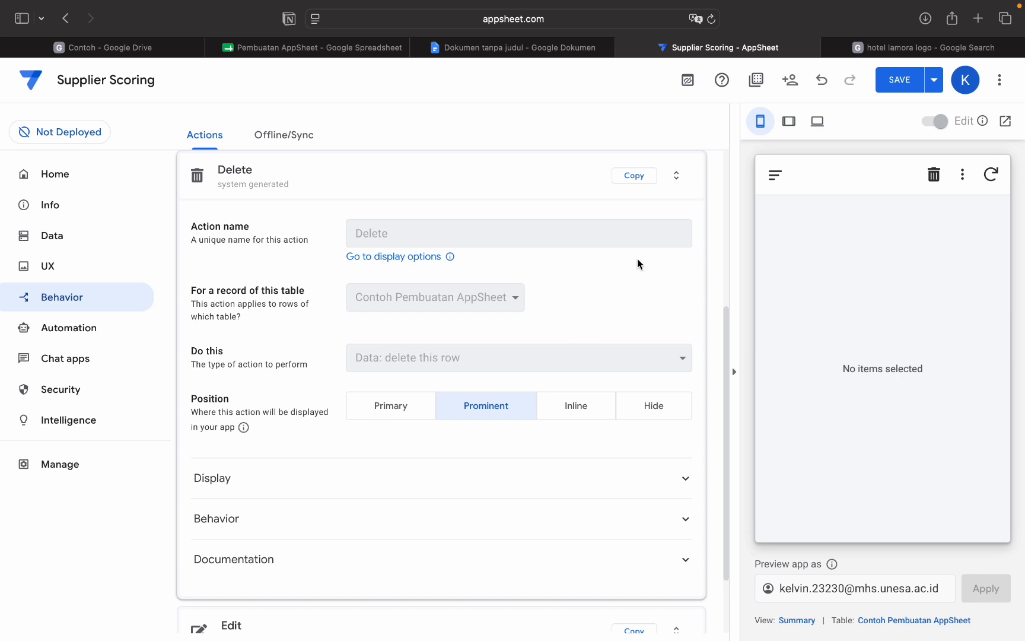
scroll(647, 308, "down", 1)
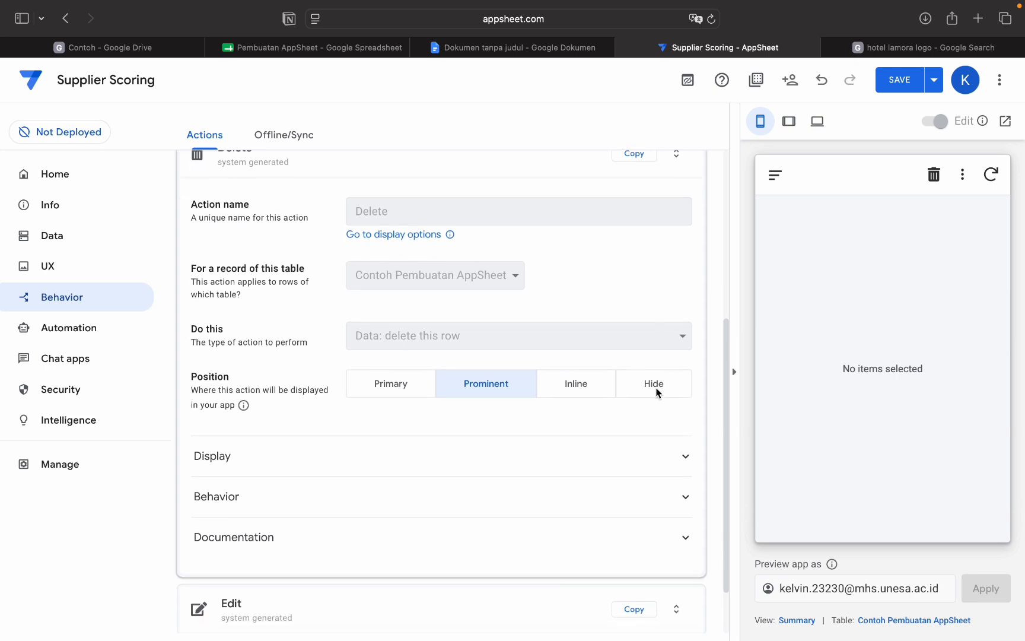
left_click(657, 392)
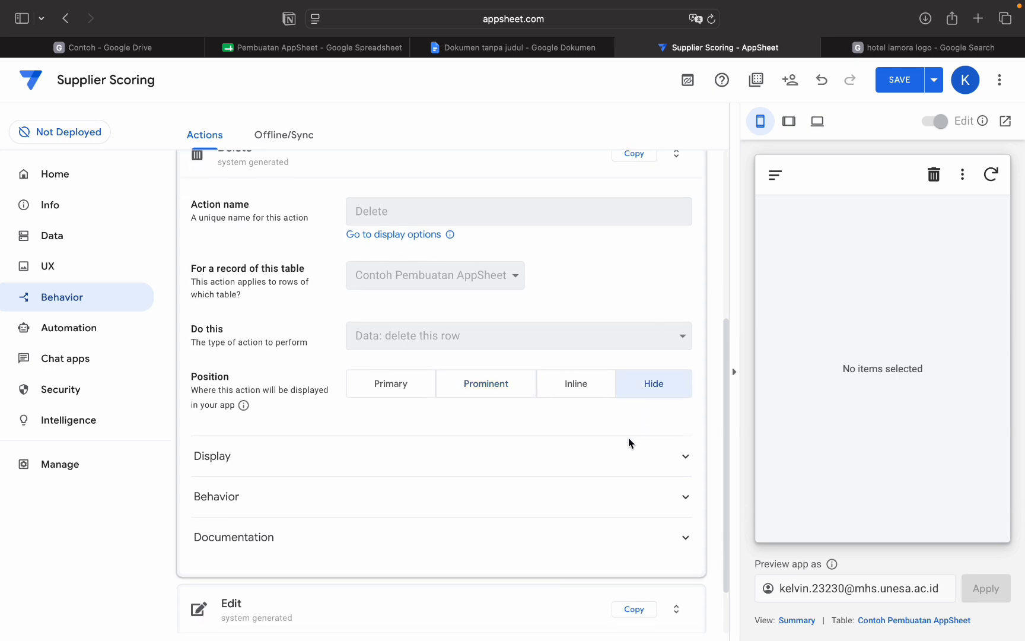
Set the system-generated Edit action's position to Hide, and hide system and unlinked actions from the list
scroll(611, 463, "down", 3)
left_click(570, 533)
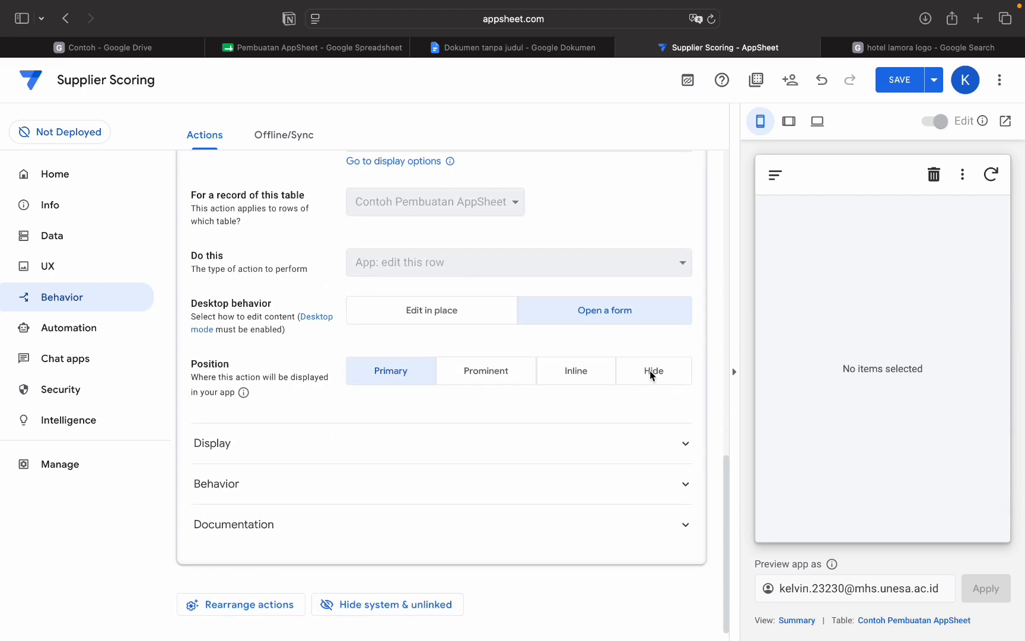
left_click(650, 370)
left_click(391, 606)
Create a new action for the Contoh Pembuatan AppSheet table and name it Ok
scroll(483, 290, "up", 5)
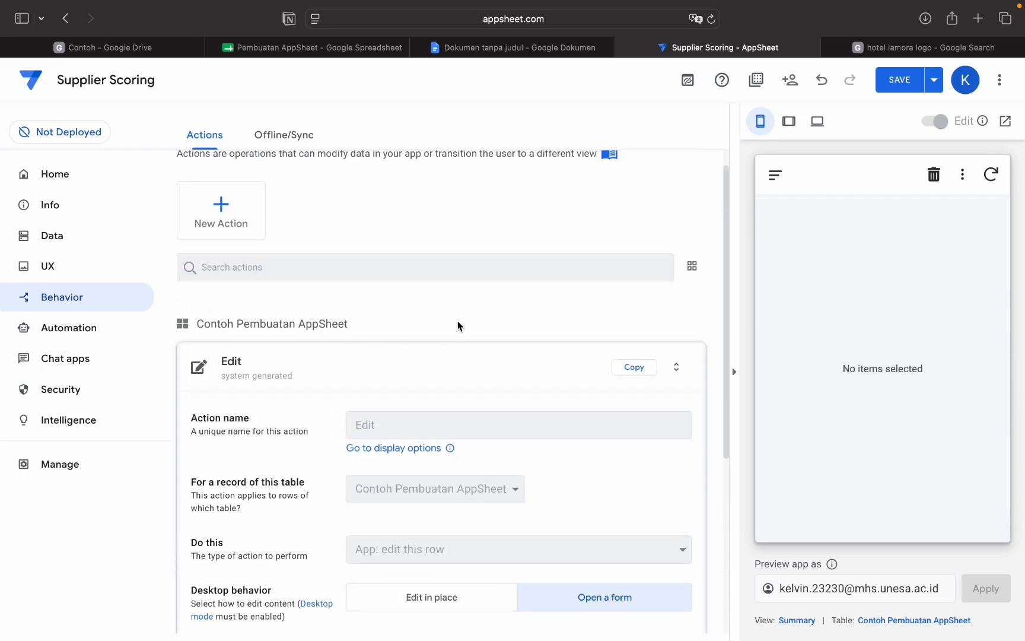
left_click(244, 233)
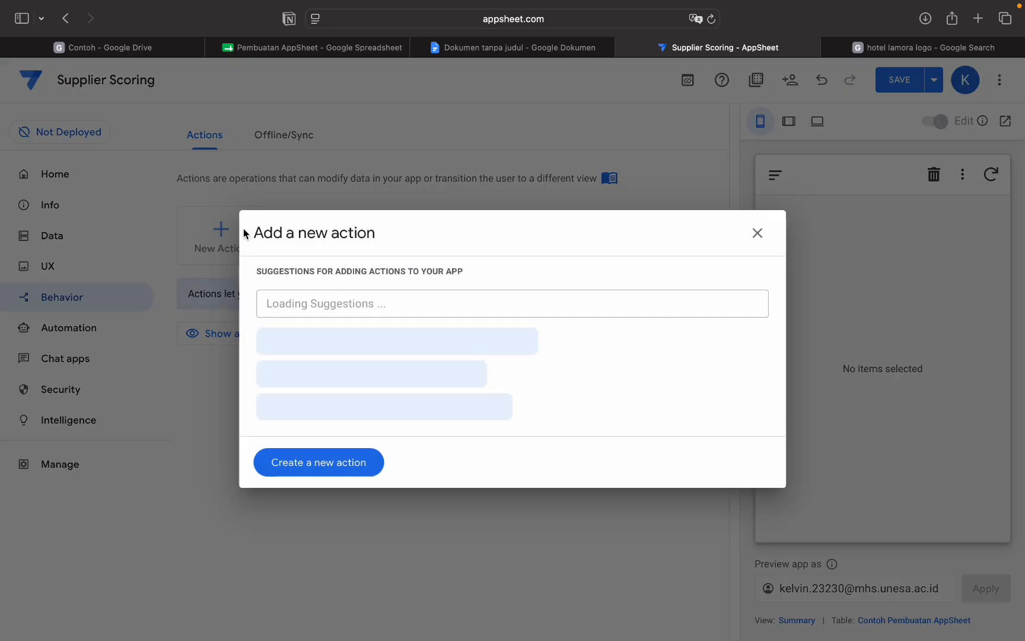
left_click(335, 463)
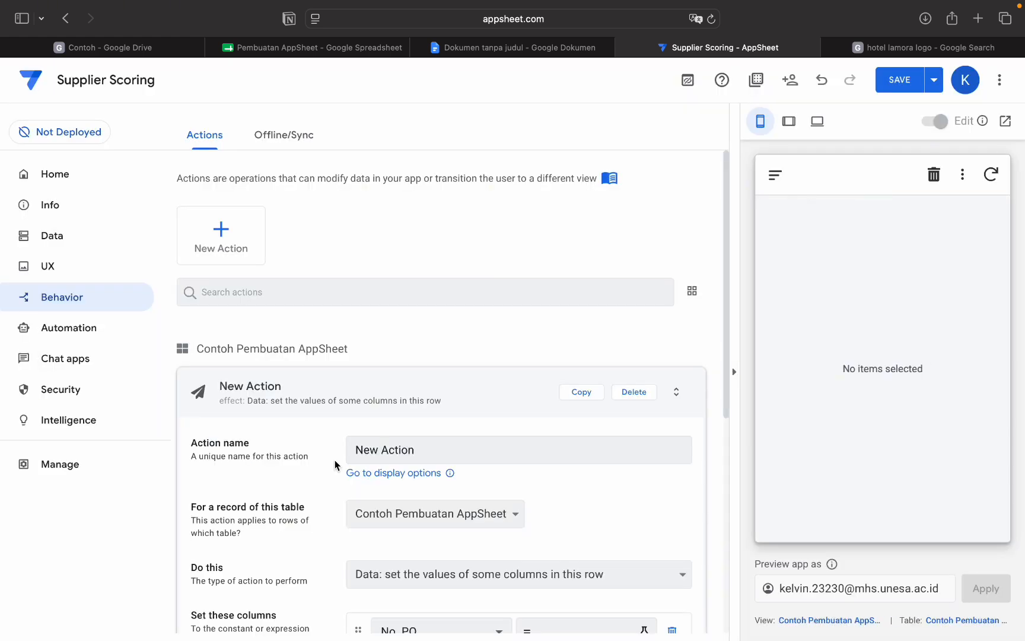
left_click(433, 453)
triple_click(432, 453)
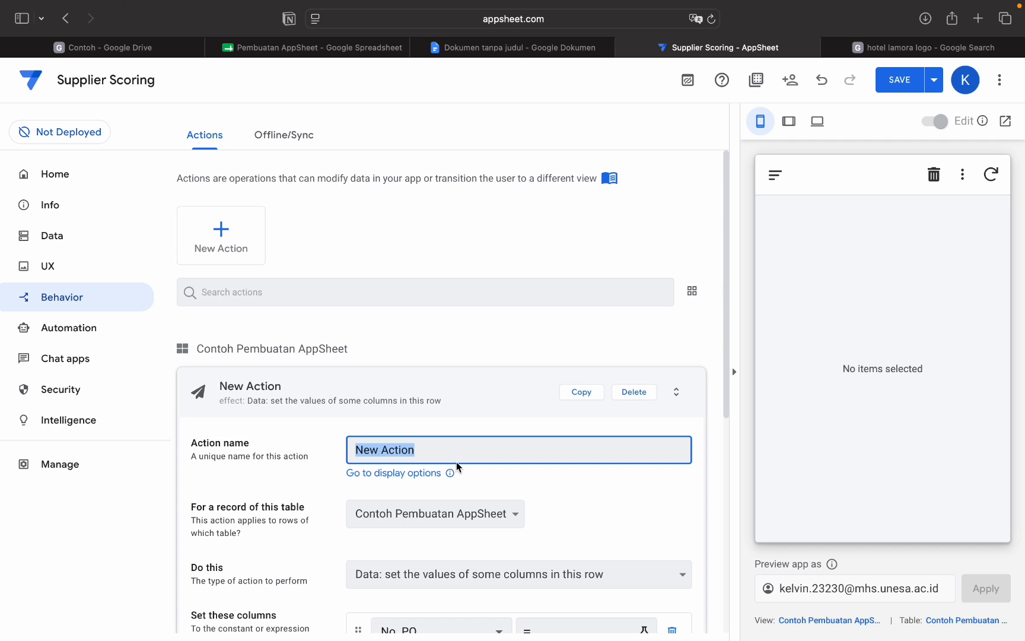
scroll(476, 403, "down", 3)
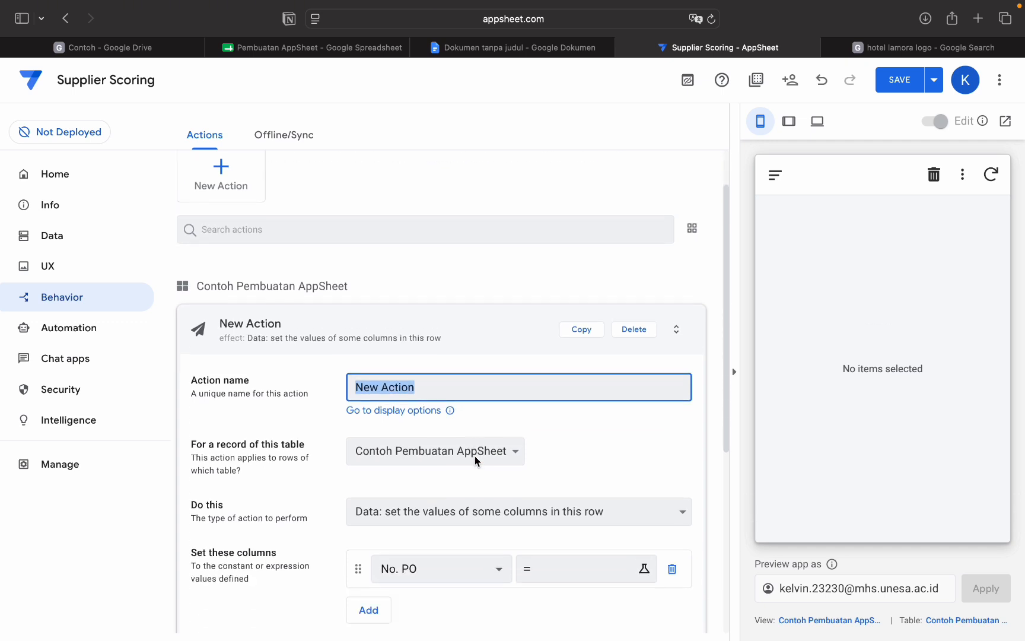
scroll(540, 396, "down", 1)
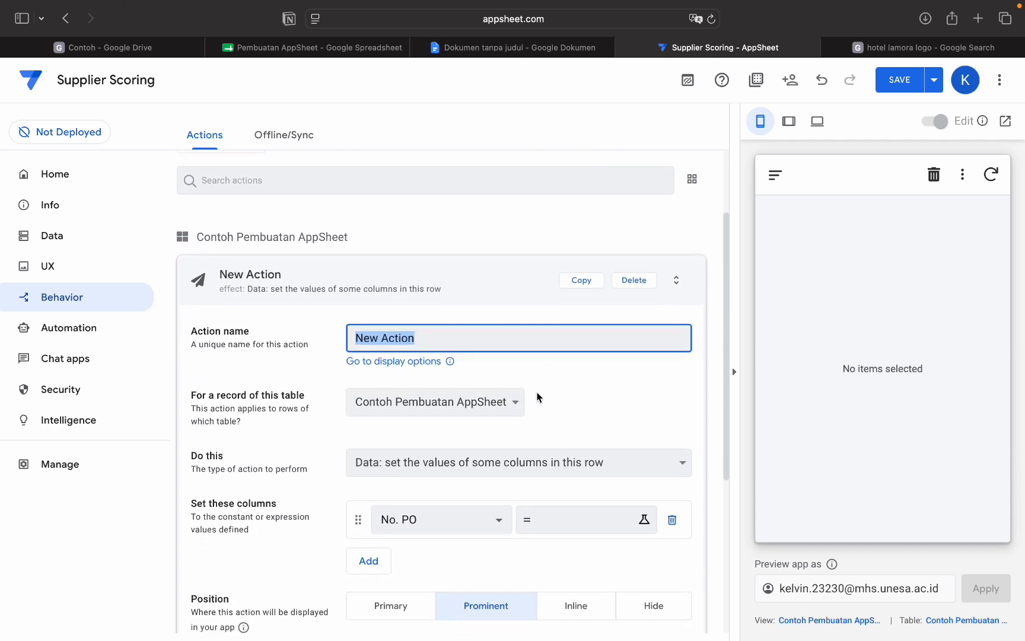
type("Ok")
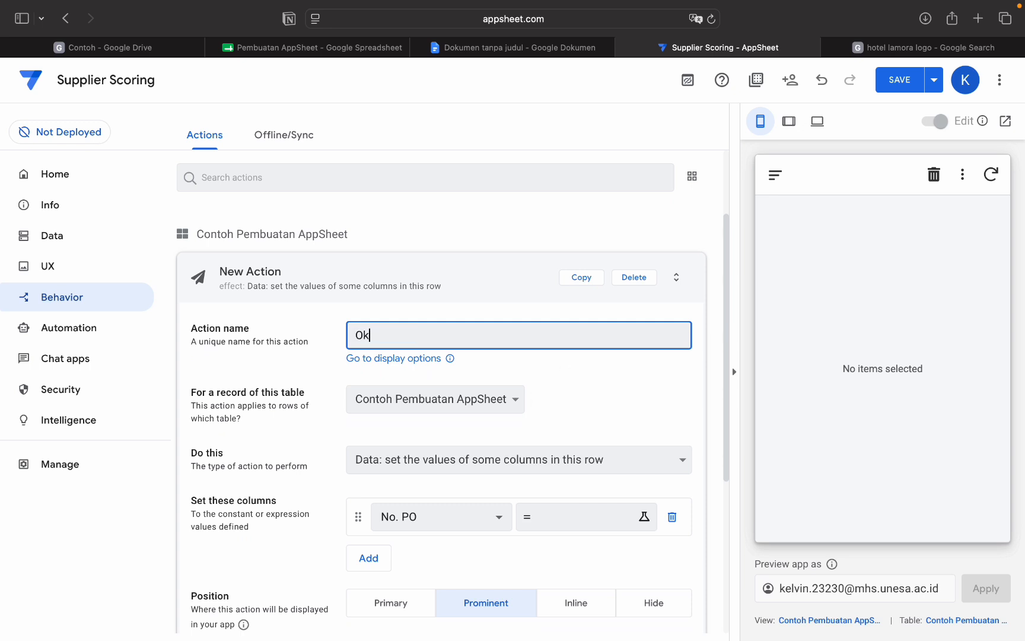
Set what the Ok action does to "App: go to another view within this app"
scroll(562, 350, "down", 4)
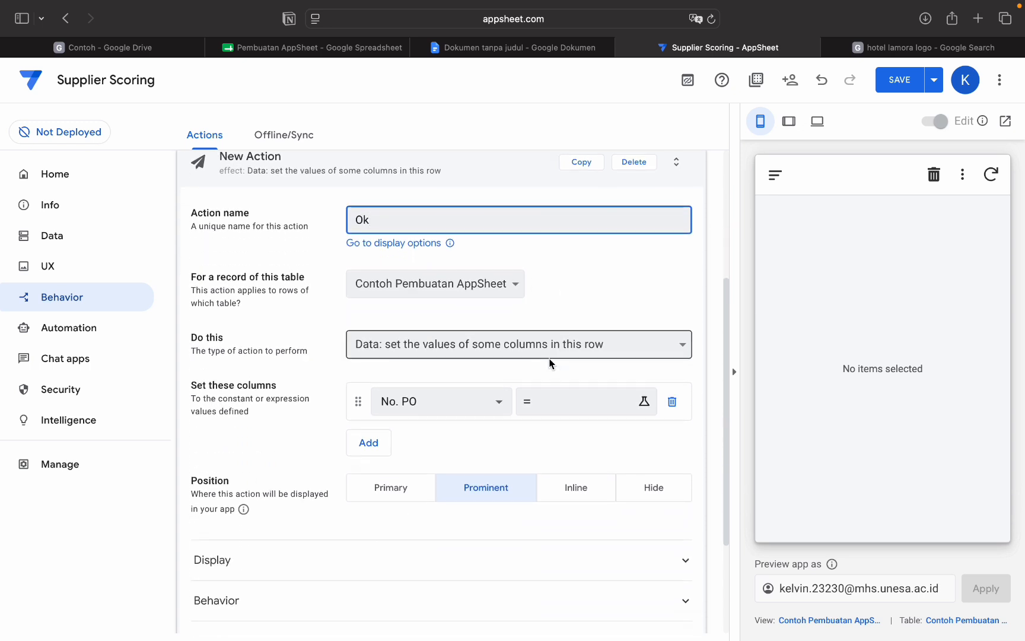
left_click(551, 358)
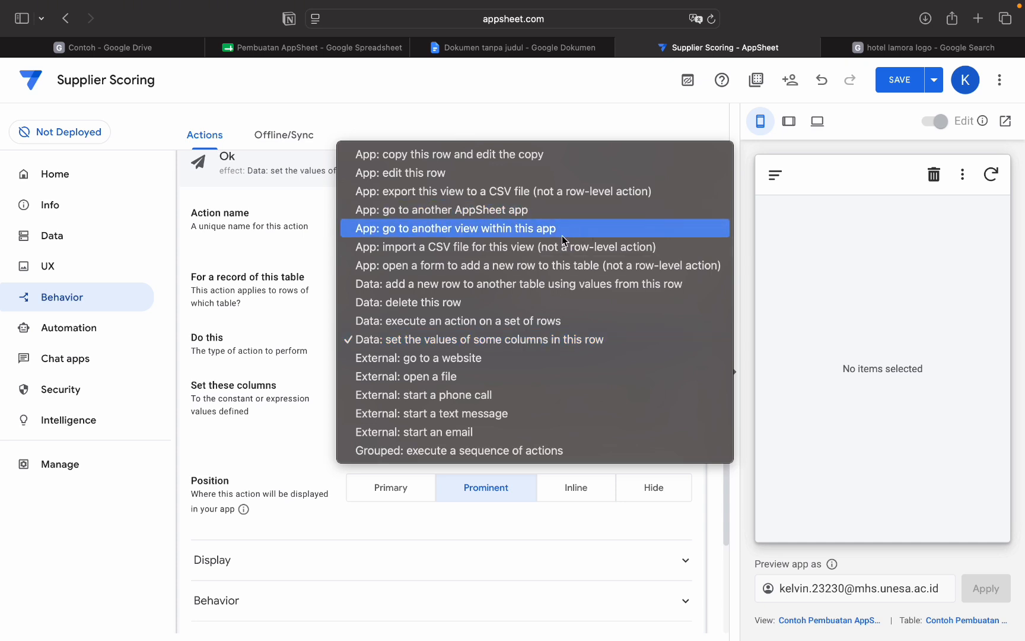
left_click(441, 239)
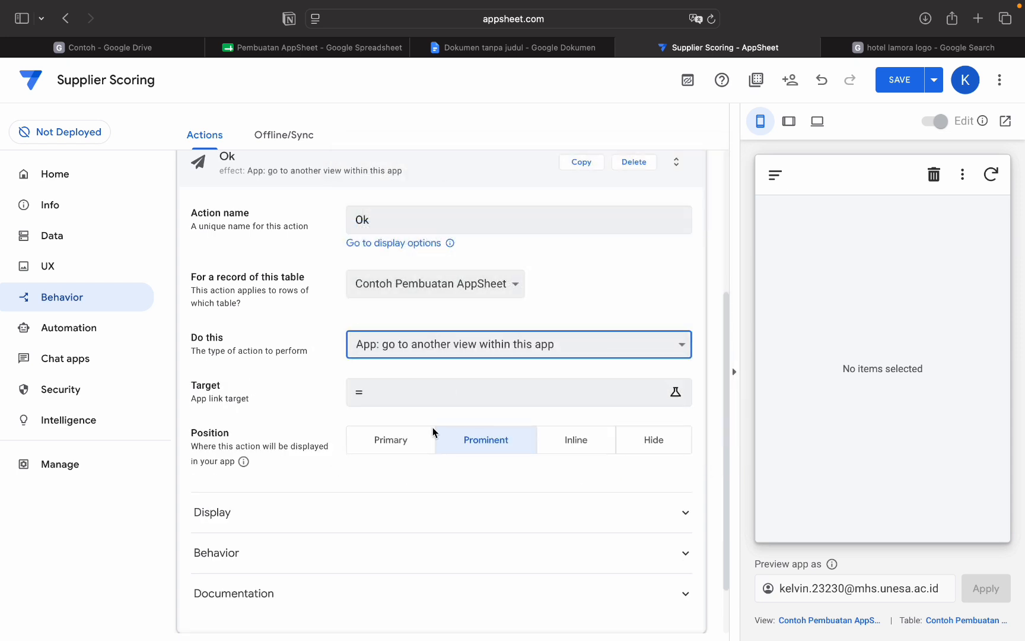
Set the Ok action's target to the expression LINKTOVIEW("Supplier Scoring") and save the expression
left_click(455, 398)
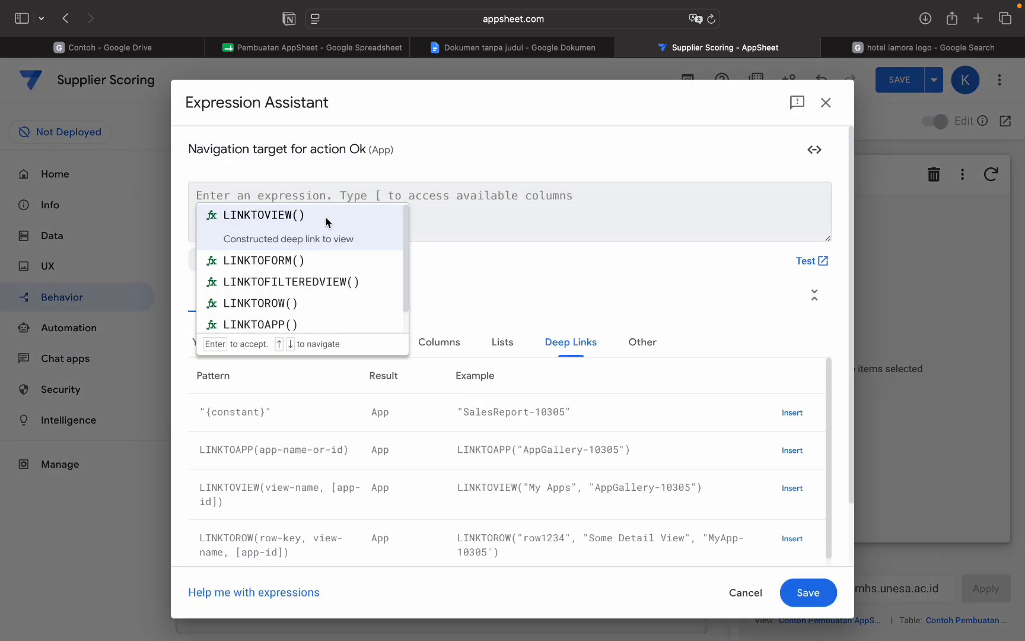
left_click(327, 221)
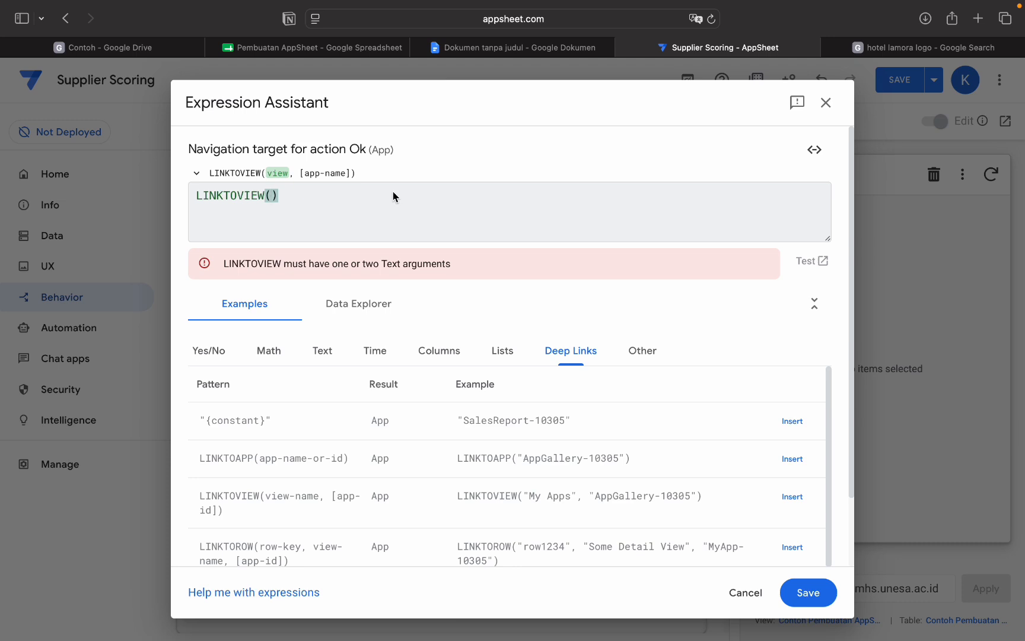
type("Suppl")
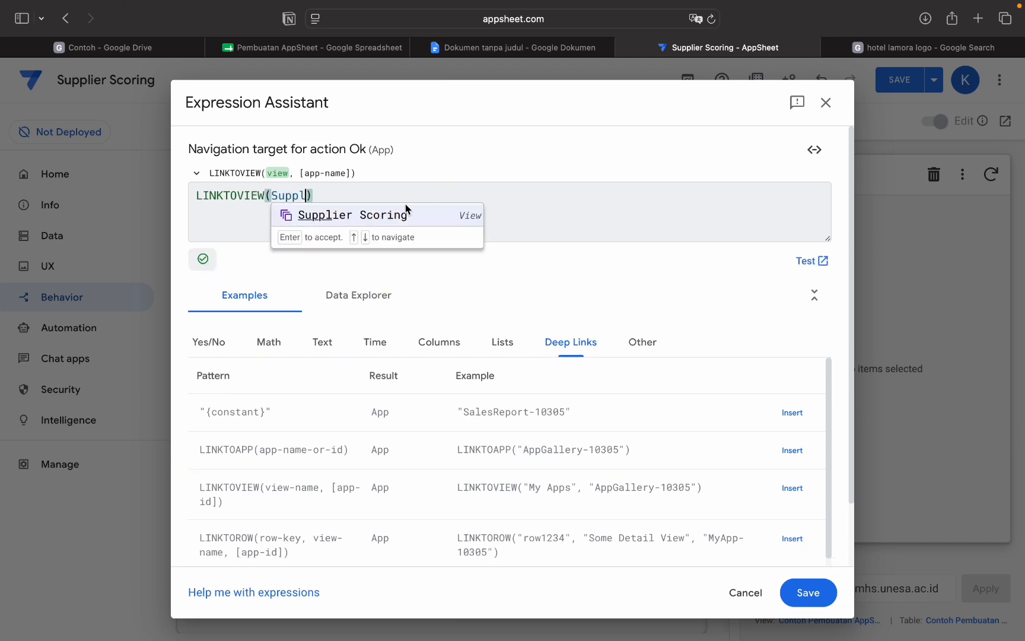
left_click(407, 212)
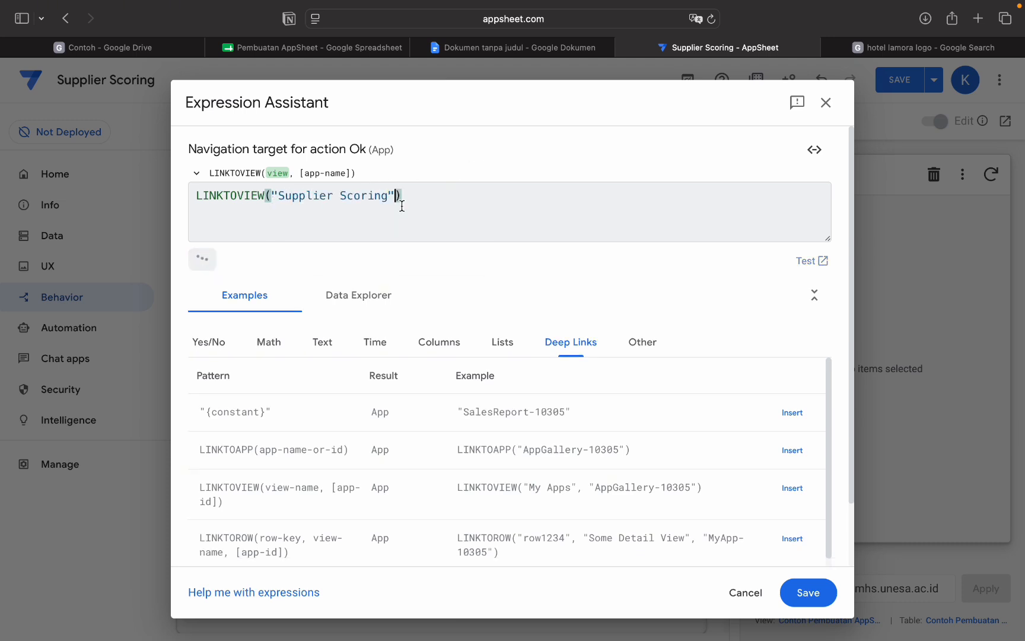
left_click(802, 593)
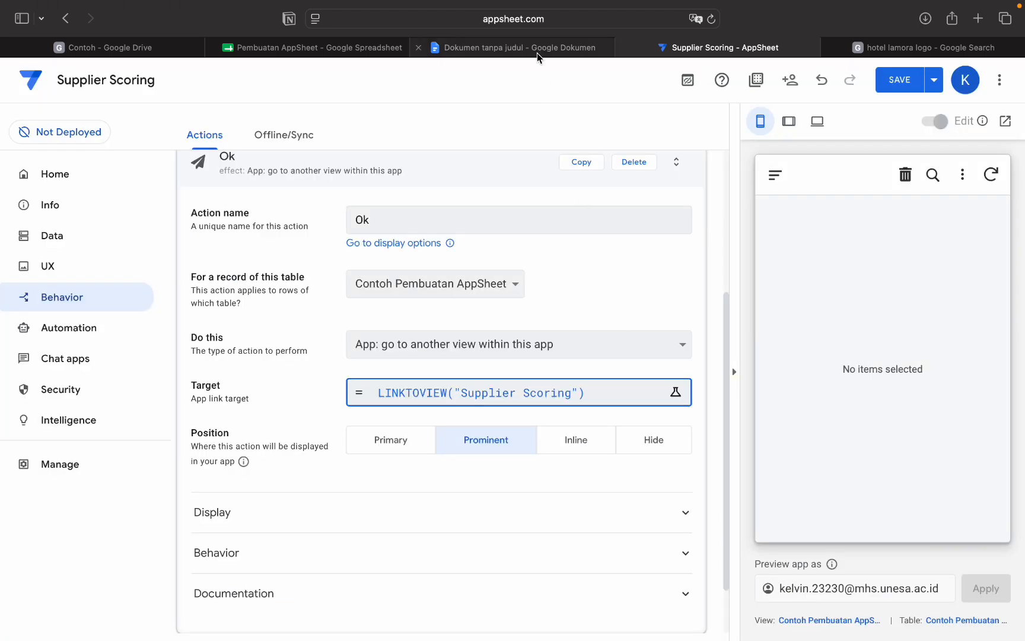
Check the target formula against the Google Docs formula notes, return to AppSheet, and set the Ok action's position to Hide
left_click(538, 53)
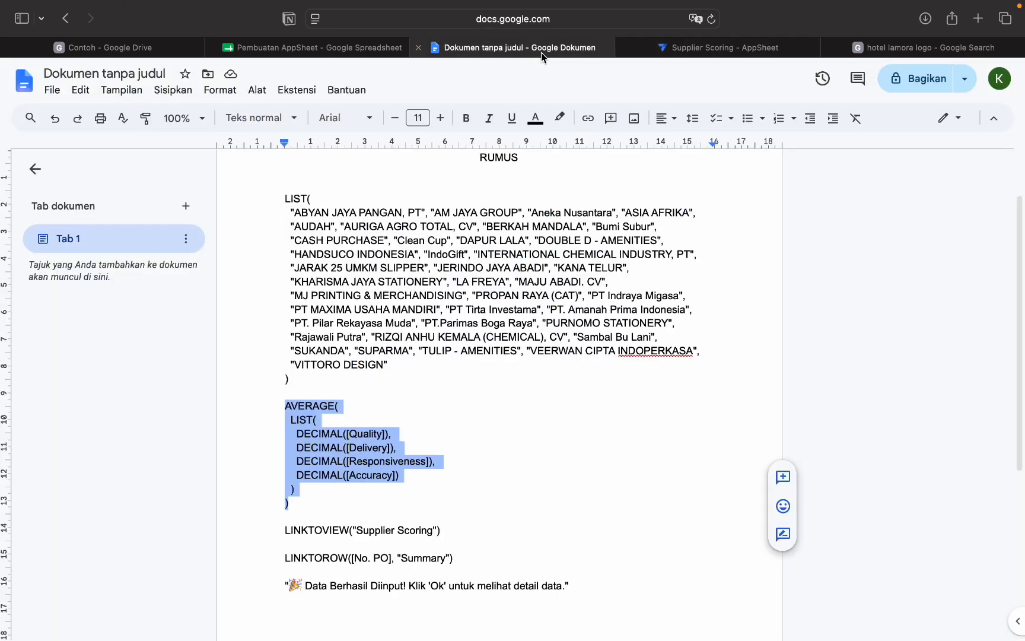
left_click(746, 48)
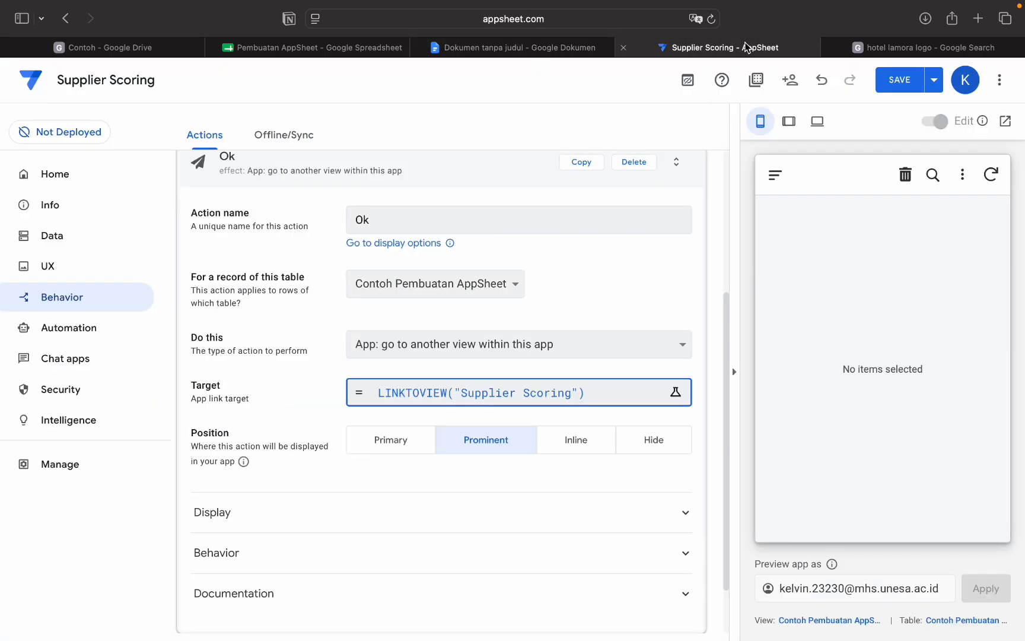
scroll(617, 273, "down", 2)
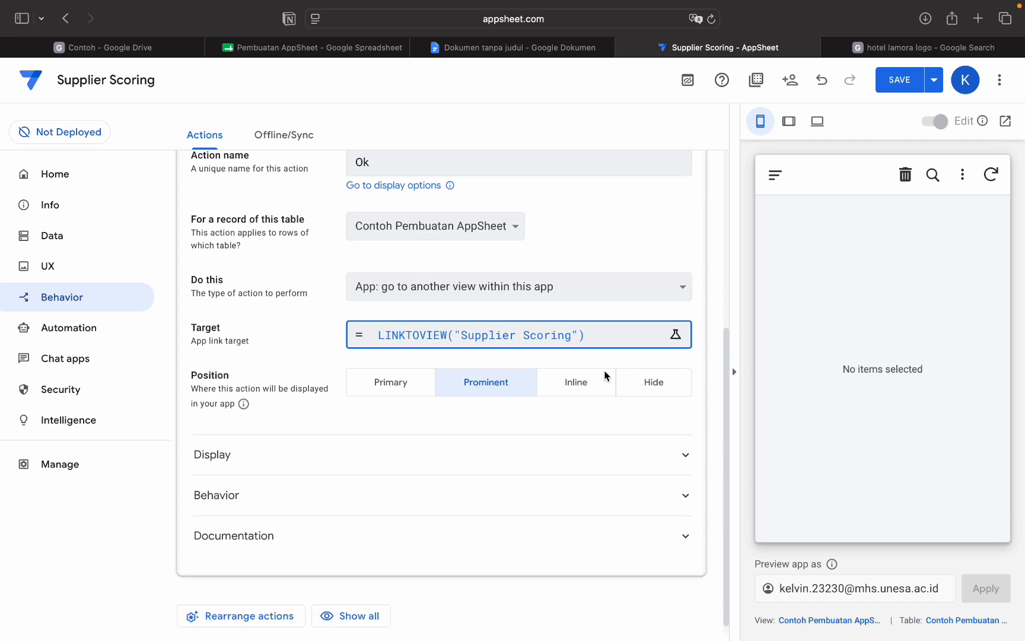
left_click(649, 379)
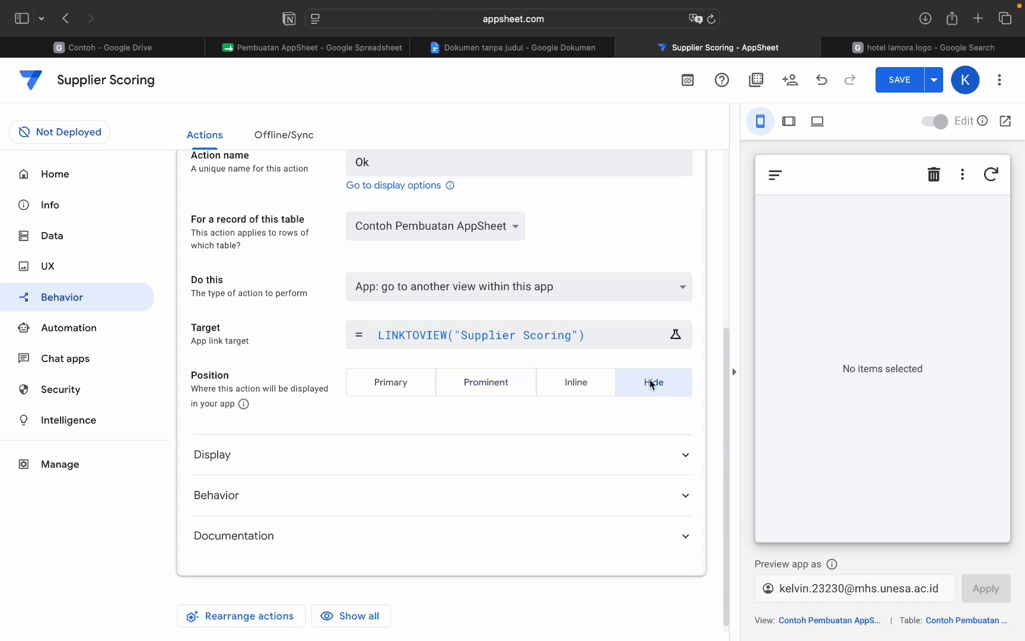
Expand the Ok action's display and behavior settings and turn on the confirmation requirement
scroll(577, 466, "down", 1)
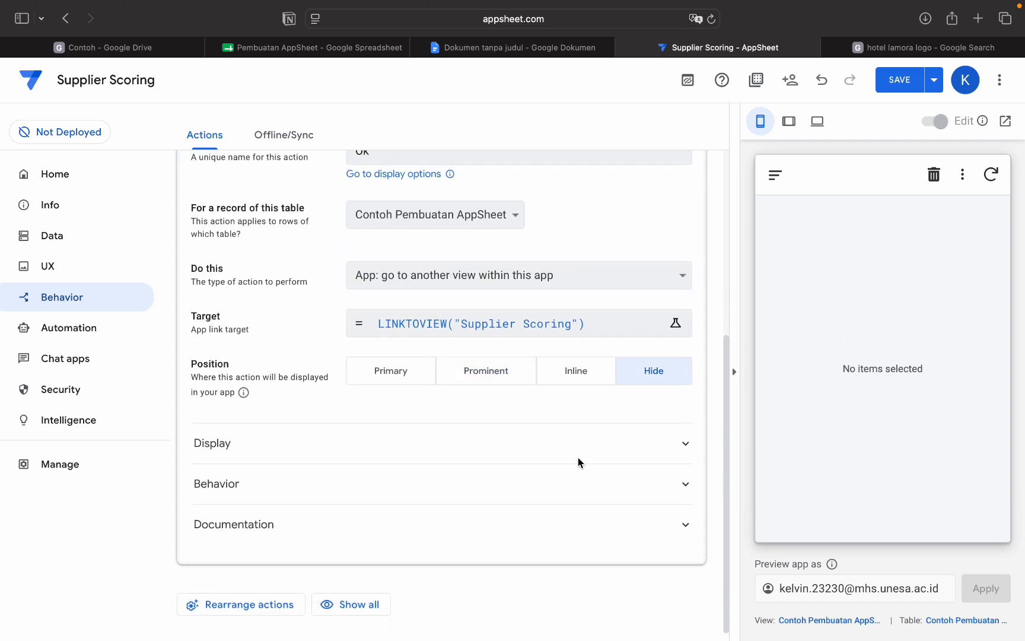
left_click(581, 448)
scroll(579, 474, "down", 2)
scroll(576, 493, "down", 5)
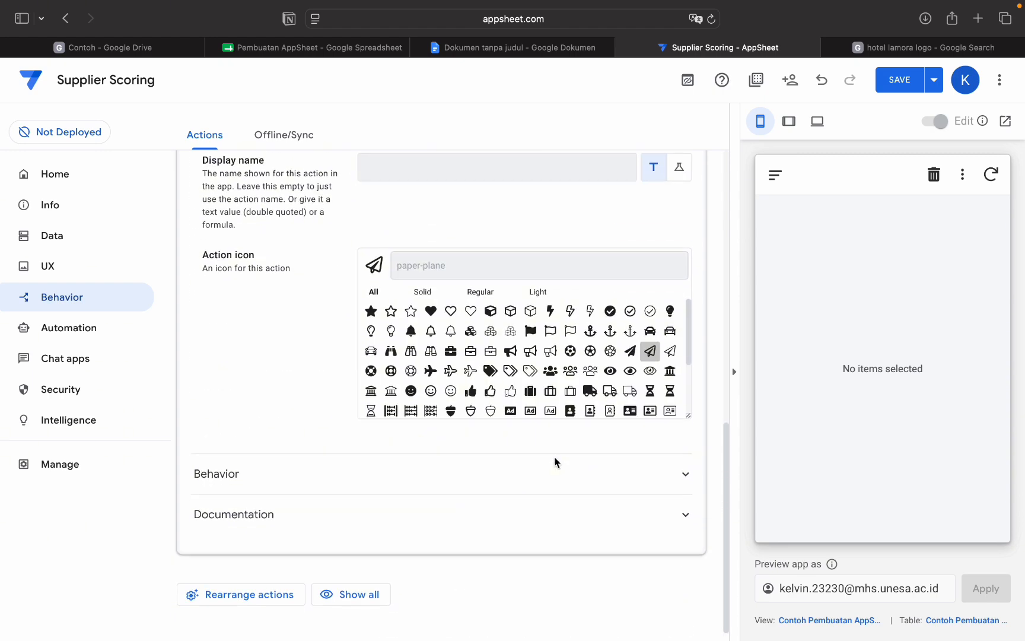
left_click(535, 483)
scroll(534, 497, "down", 2)
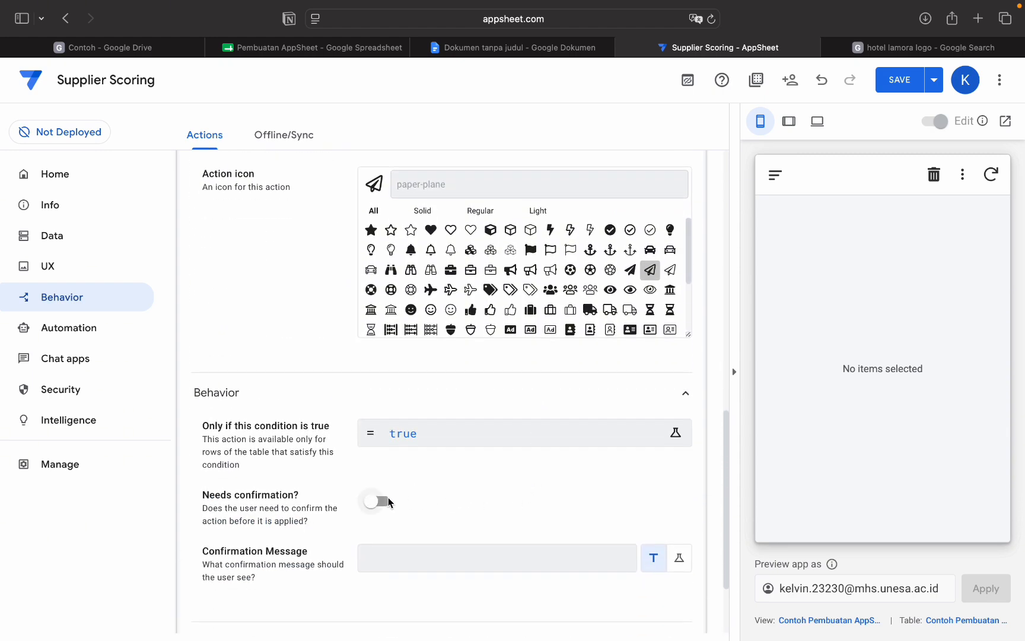
left_click(419, 549)
Copy "🎉 Data Berhasil Diinput! Klik 'Ok' untuk melihat detail data." from Google Docs into the Ok action's confirmation message in AppSheet and review the action
left_click(475, 47)
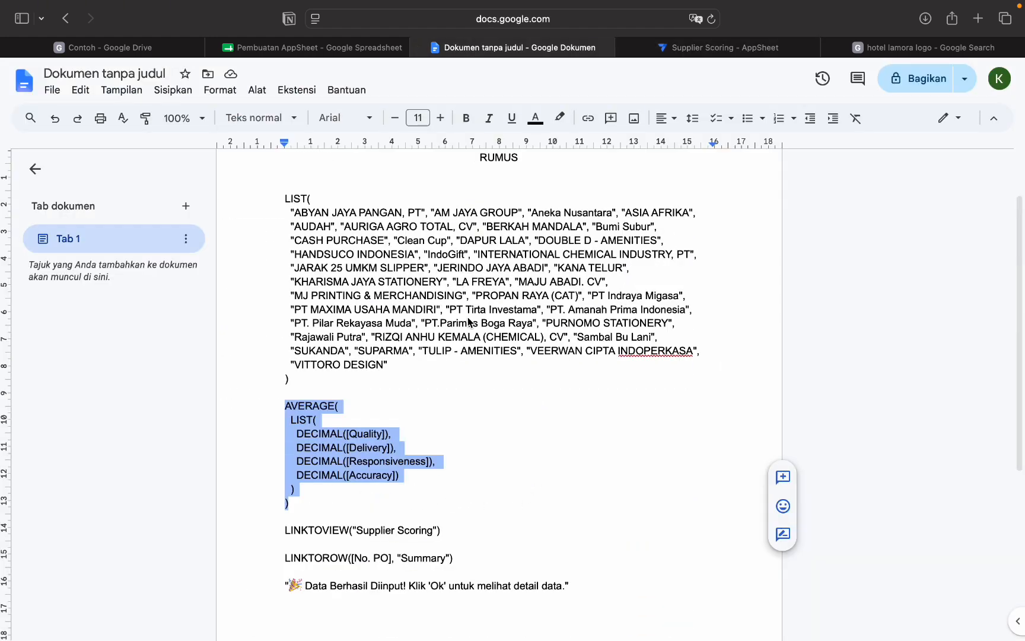
scroll(310, 452, "down", 3)
left_click_drag(285, 450, 574, 465)
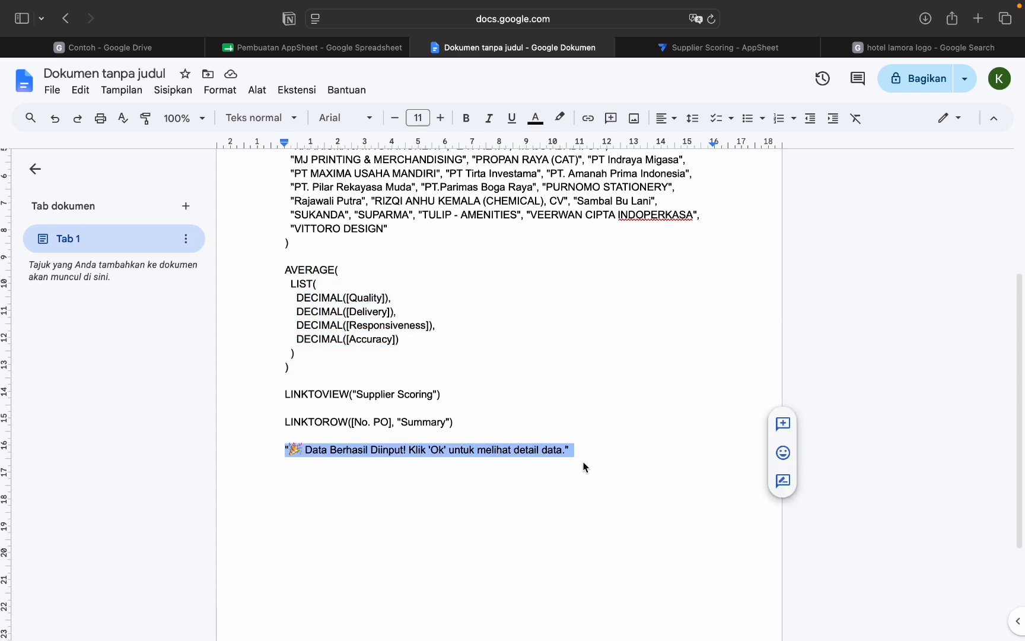
left_click(705, 48)
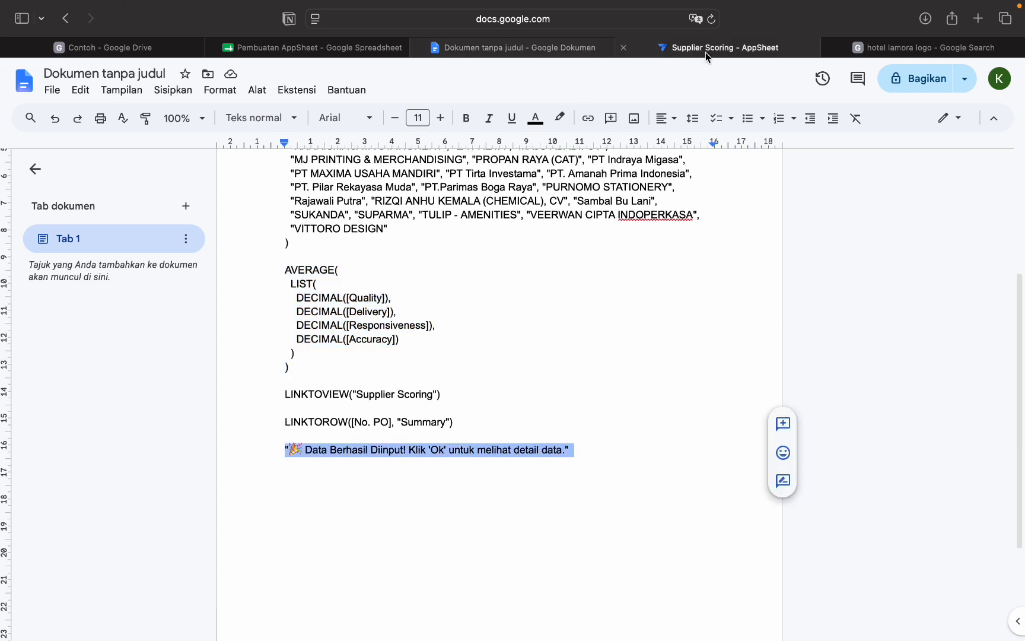
scroll(462, 422, "down", 2)
type("\"Data Berhasil Diinput! Klik 'Ok' untuk melihat detail data.\"")
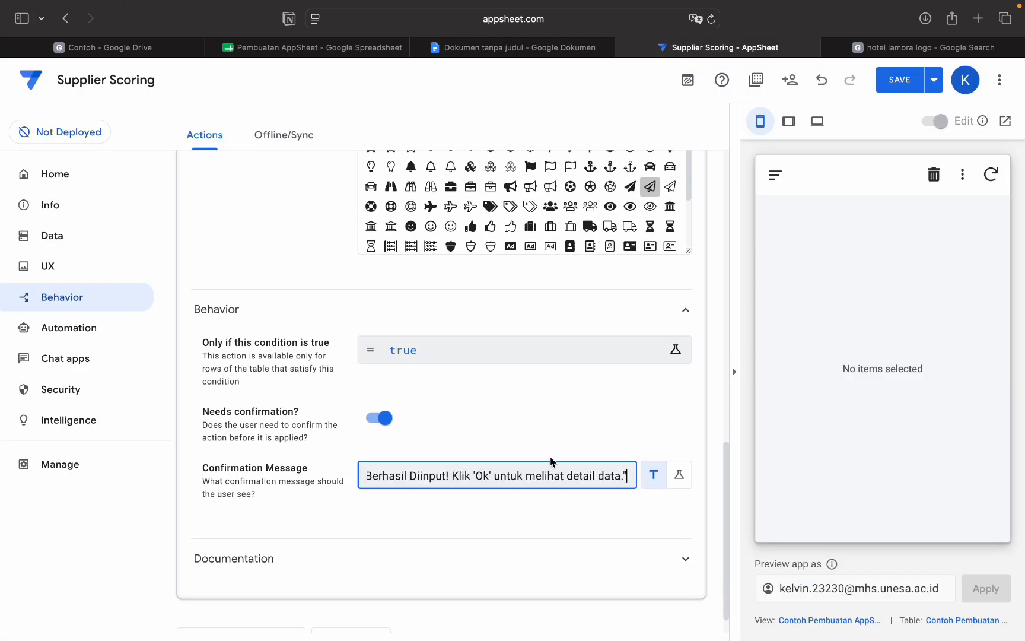
scroll(520, 427, "up", 6)
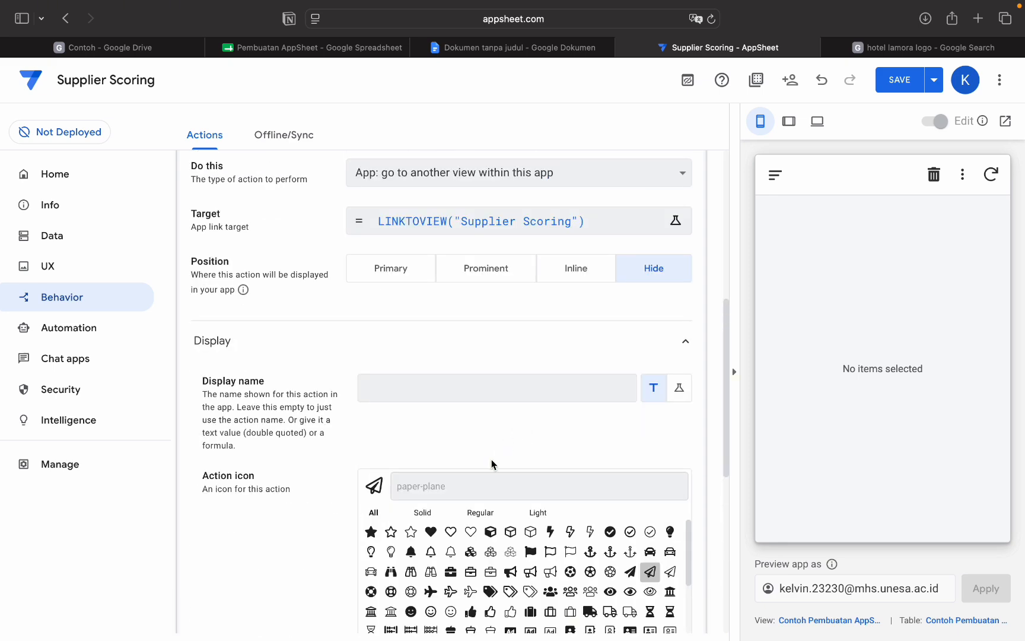
scroll(491, 460, "down", 7)
left_click(436, 535)
scroll(441, 507, "down", 2)
scroll(460, 436, "up", 6)
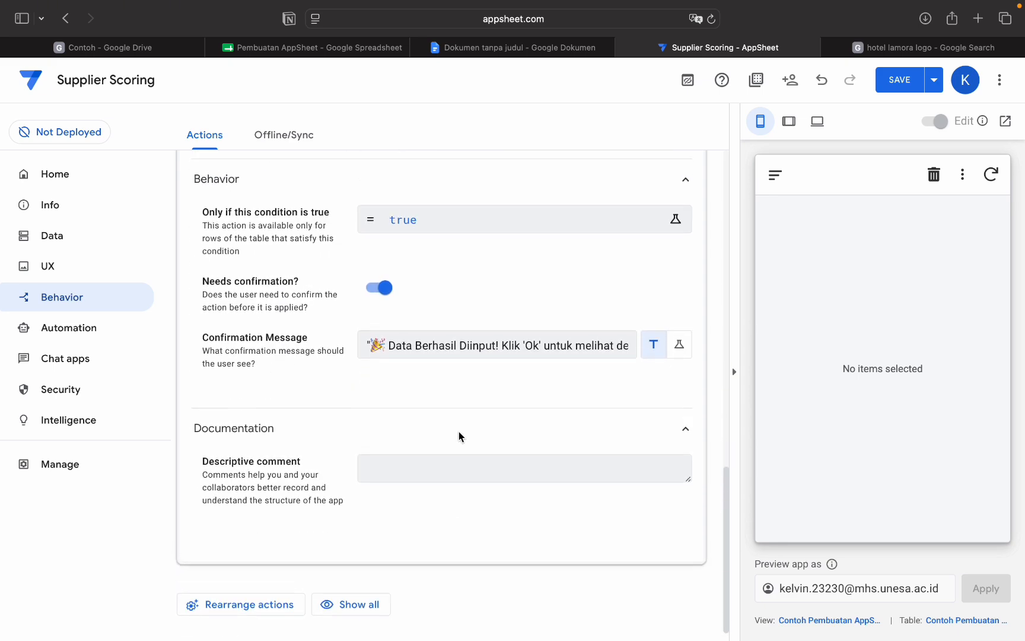
scroll(459, 436, "up", 6)
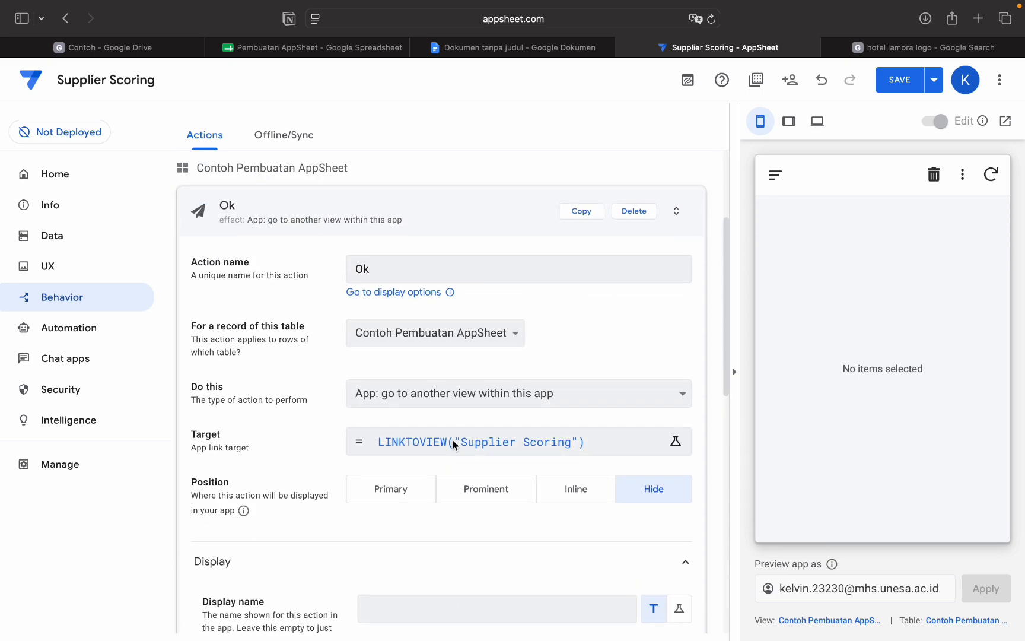
Set the Form Saved event action of the Supplier Scoring view to Ok and save the app
left_click(98, 276)
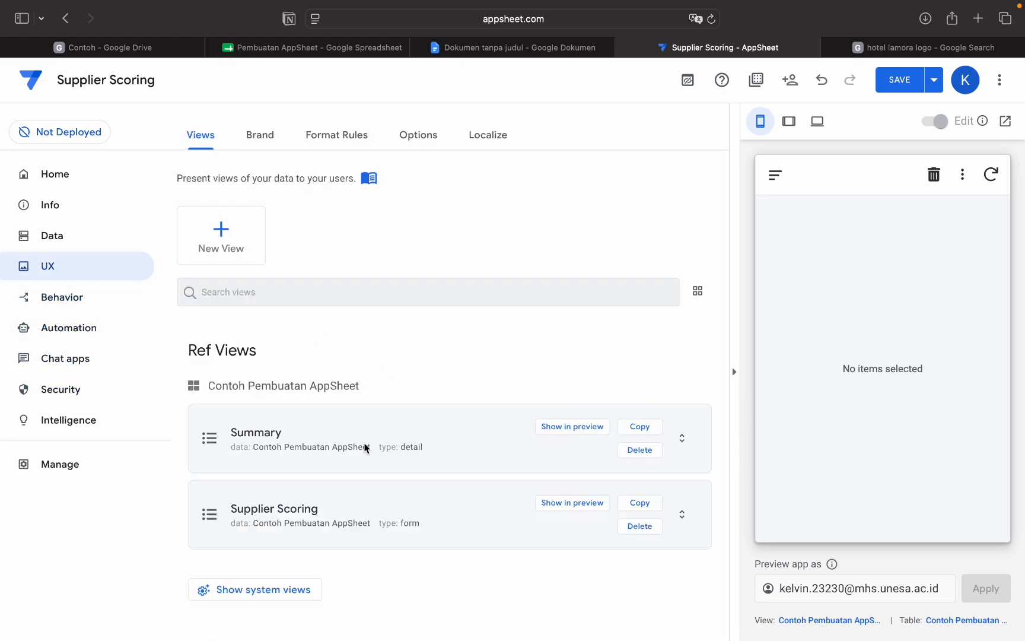
left_click(378, 505)
scroll(378, 506, "down", 15)
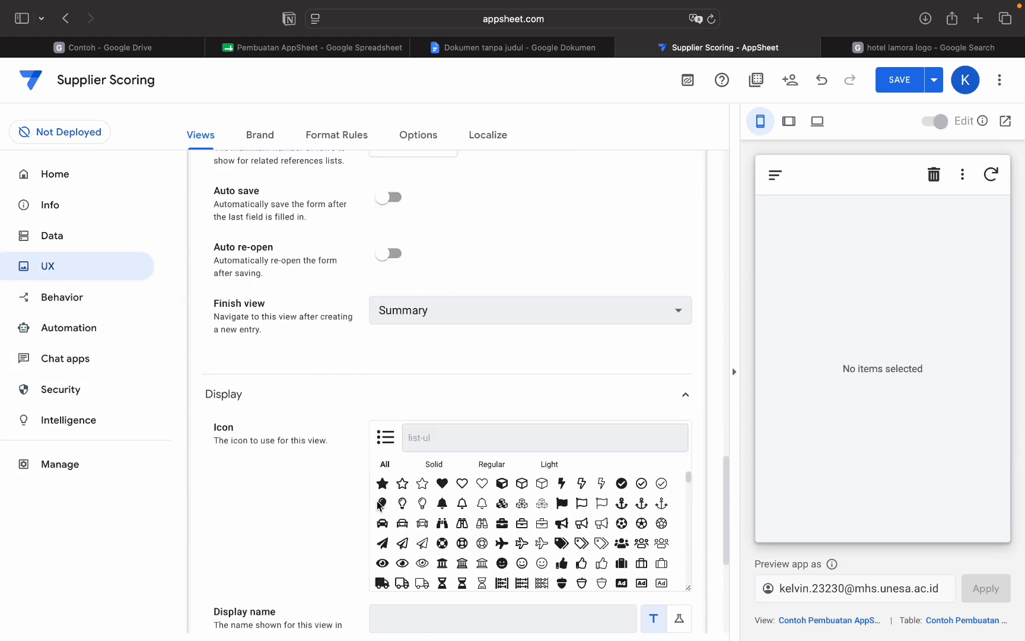
scroll(377, 505, "down", 10)
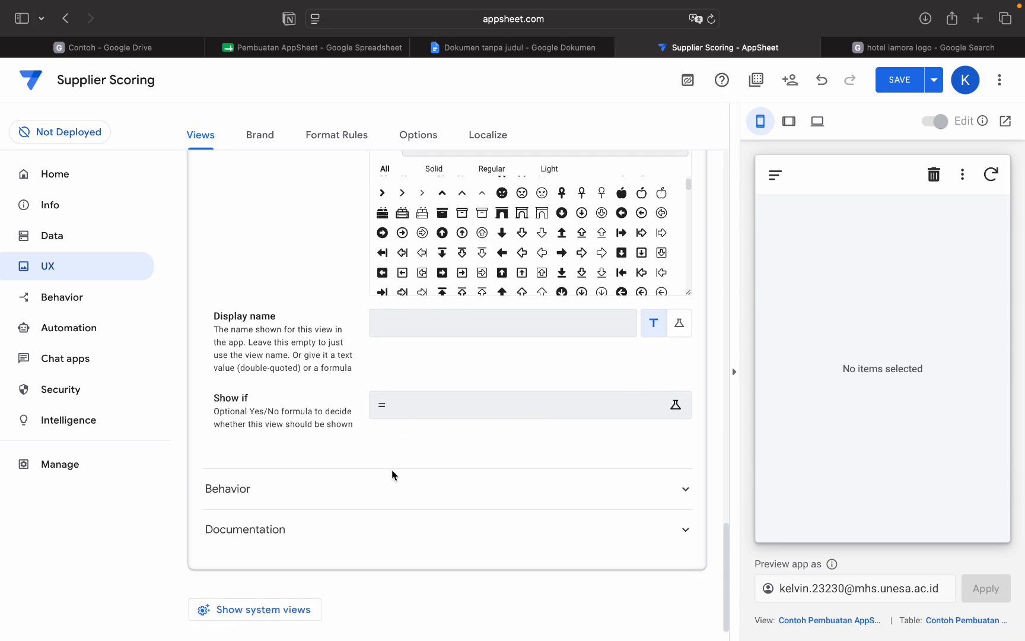
left_click(392, 481)
scroll(444, 490, "down", 3)
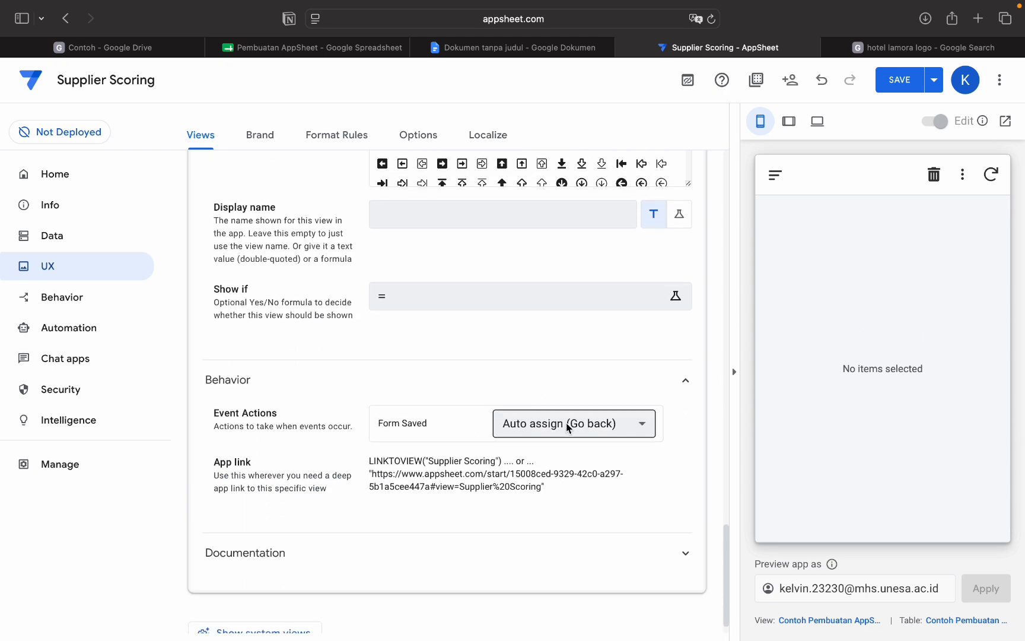
left_click(567, 427)
left_click(527, 558)
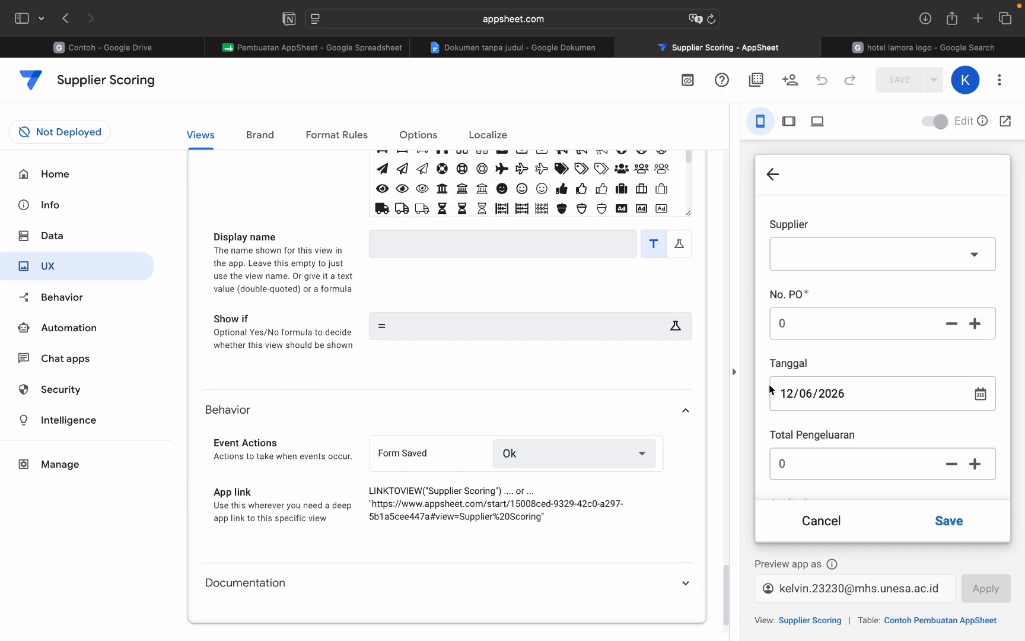
Fill the preview form with supplier Aneka Nusantara, a purchase order number and a Total Pengeluaran of 90000
left_click(835, 255)
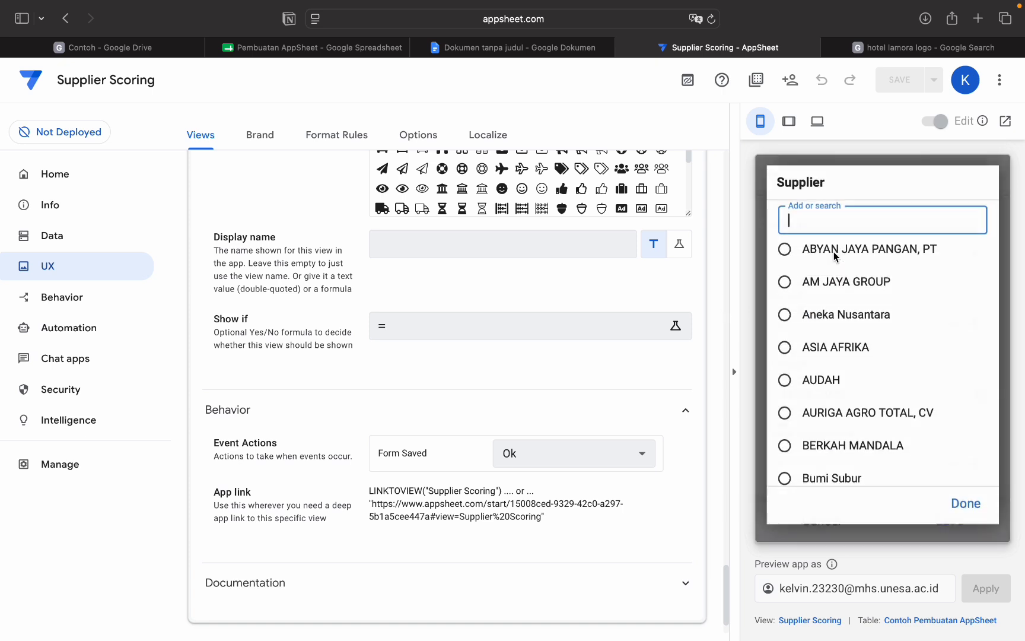
left_click(825, 321)
left_click(833, 335)
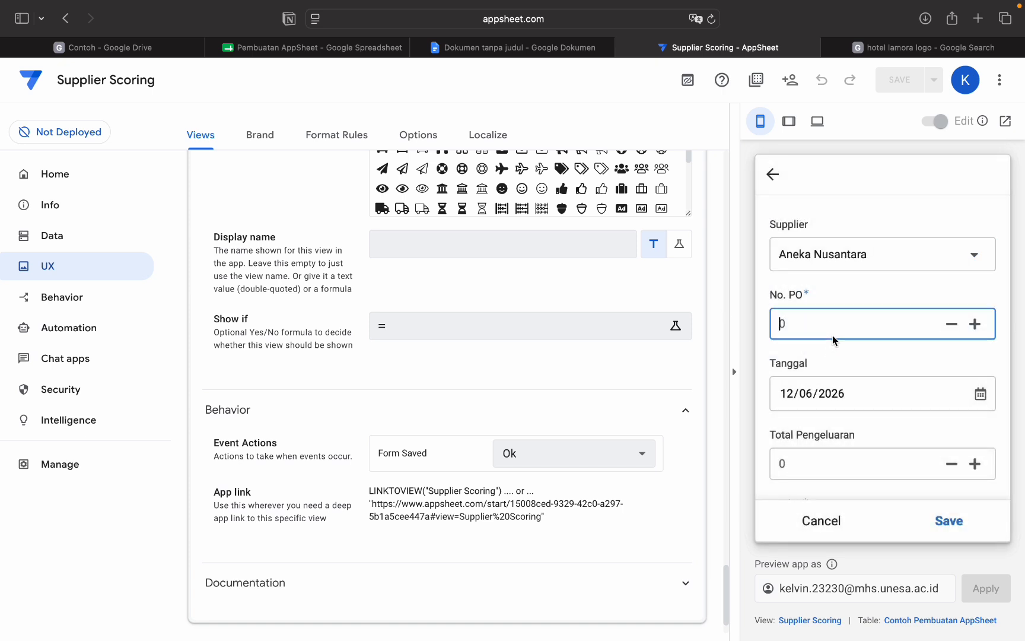
type("42222")
key("BackSpace")
left_click(861, 476)
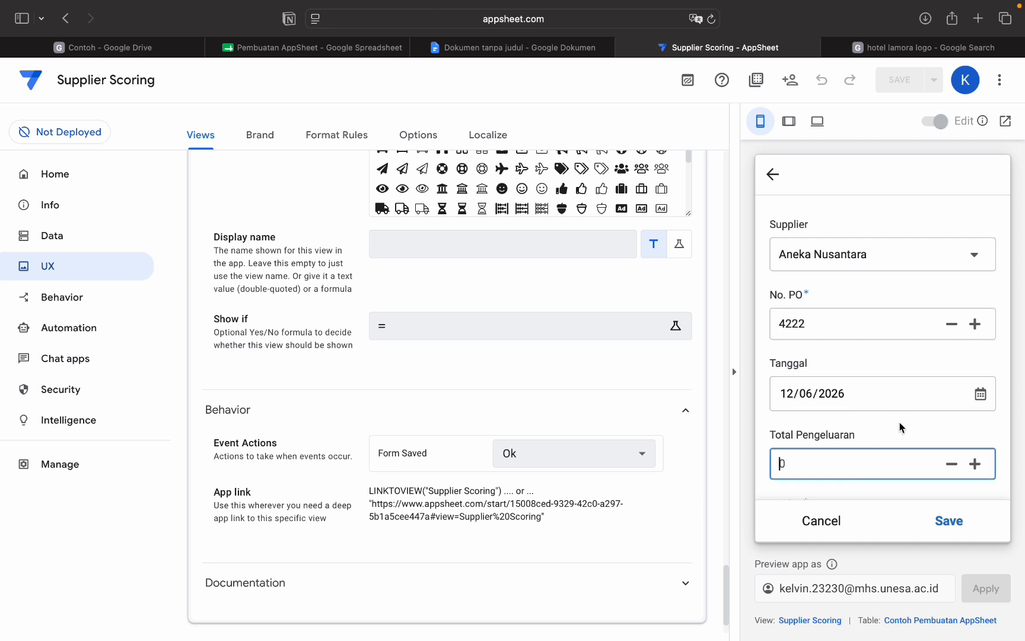
type("90000")
Rate Quality 5, Accuracy 5, Delivery 4 and Responsiveness 3 in the preview form, save the entry and accept the confirmation
scroll(845, 440, "down", 3)
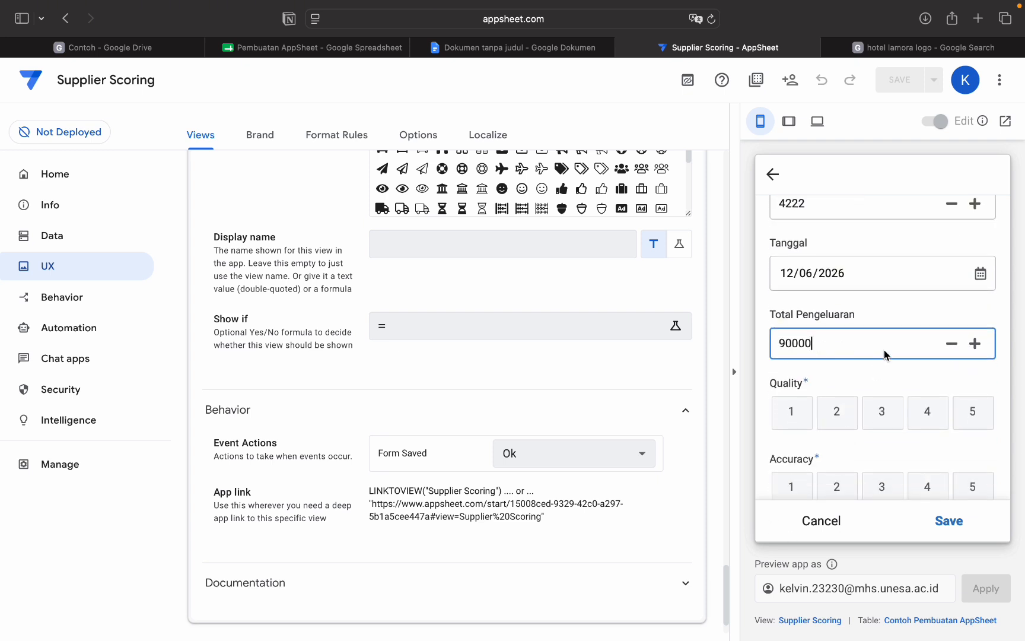
scroll(872, 381, "down", 1)
scroll(875, 383, "down", 1)
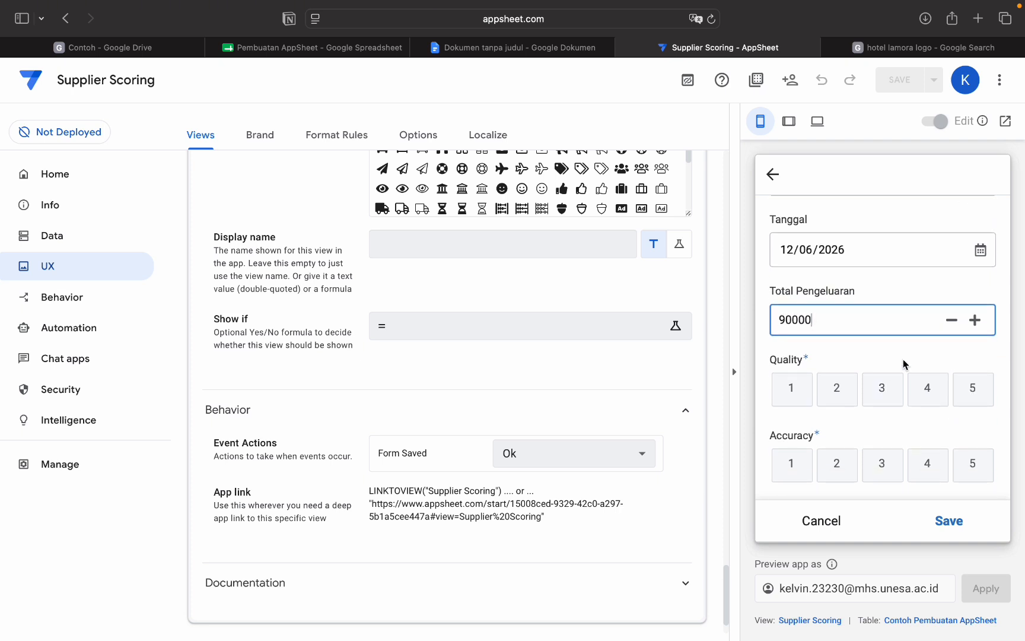
scroll(902, 372, "down", 1)
scroll(913, 395, "down", 1)
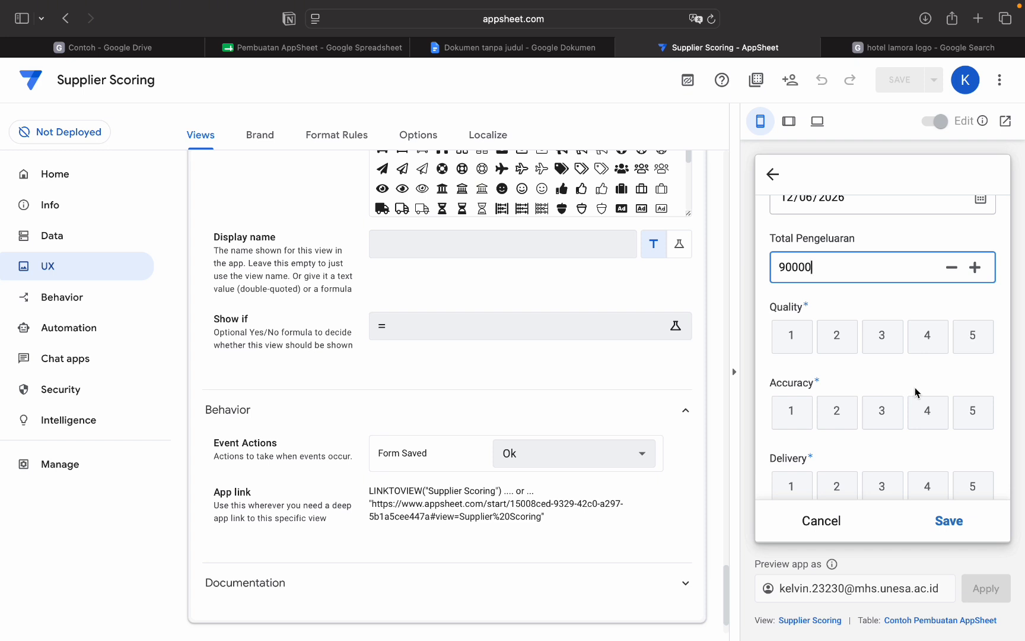
scroll(915, 394, "down", 1)
left_click(976, 314)
left_click(972, 390)
scroll(971, 391, "down", 5)
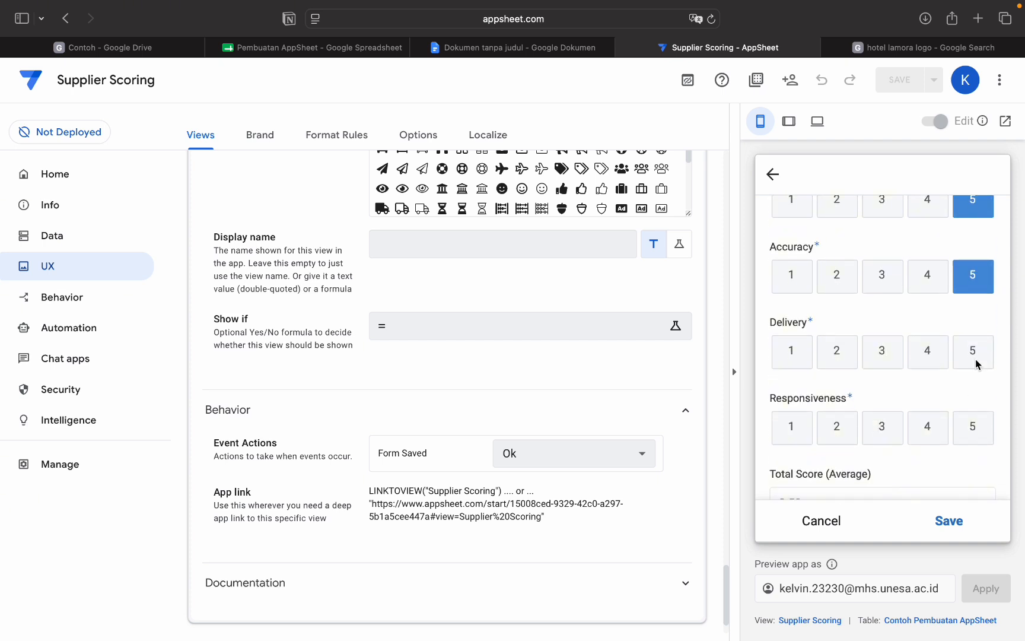
left_click(928, 356)
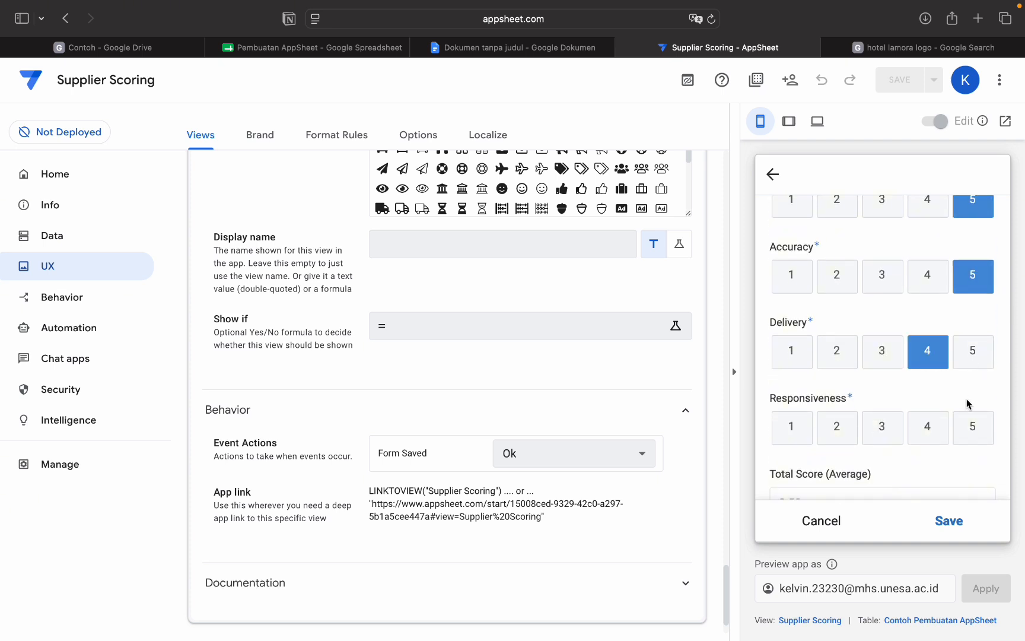
left_click(932, 427)
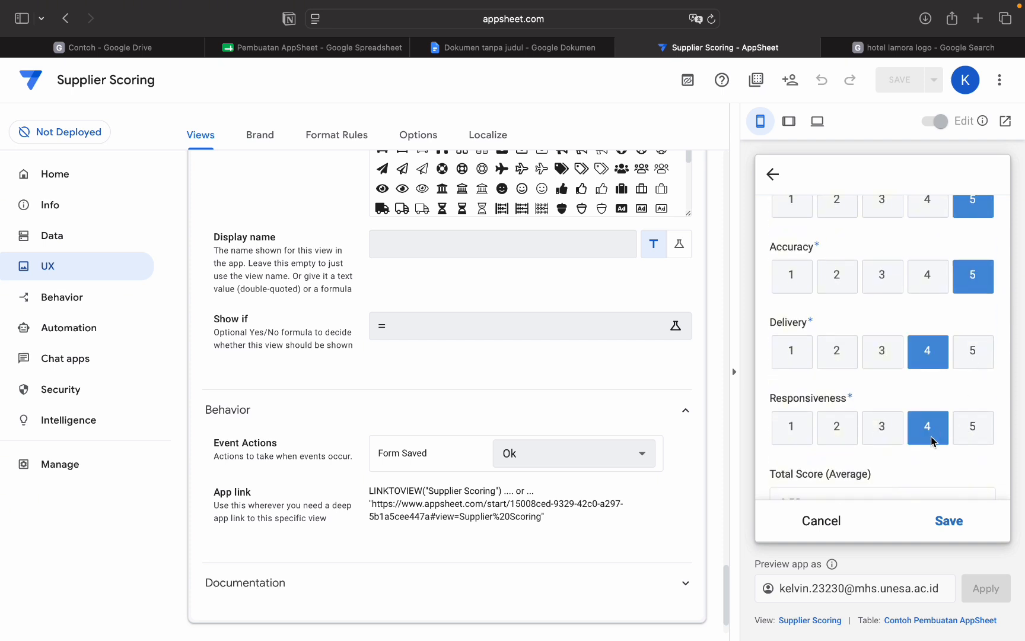
scroll(929, 442, "down", 3)
left_click(884, 367)
scroll(887, 428, "down", 2)
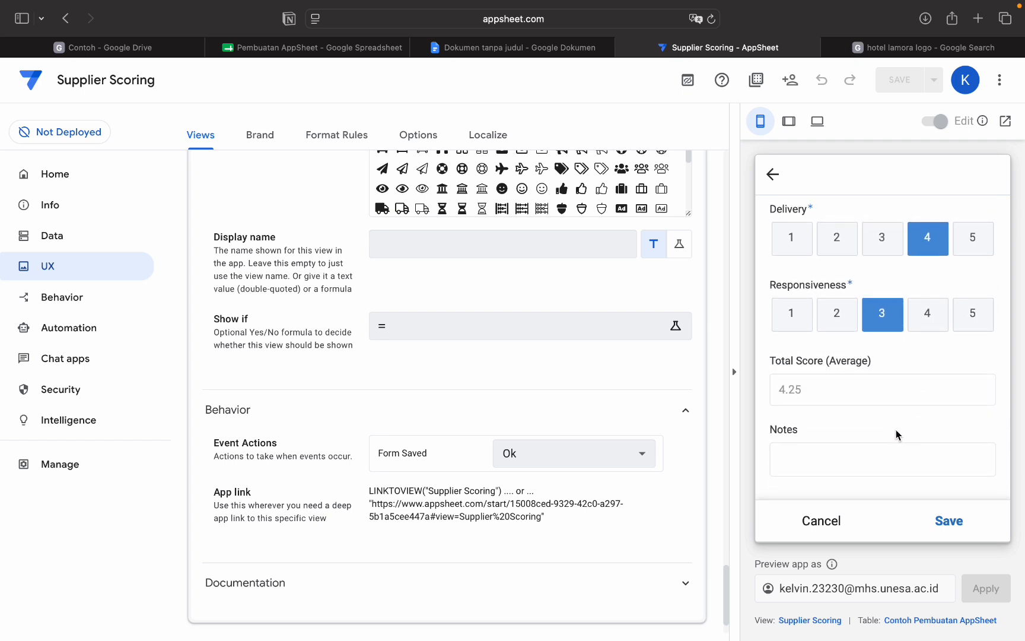
left_click(948, 522)
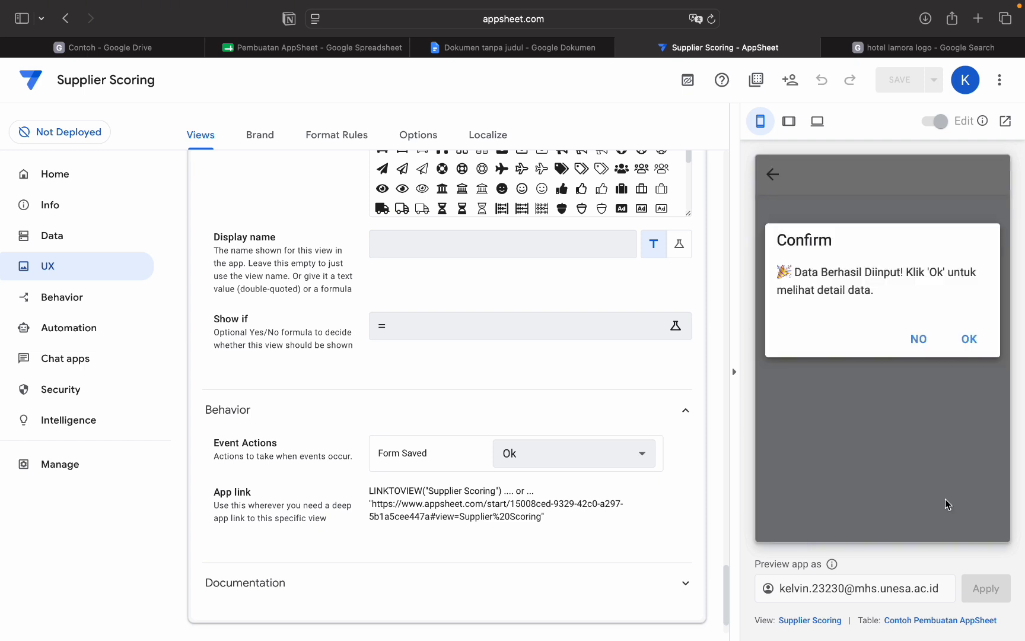
left_click(971, 339)
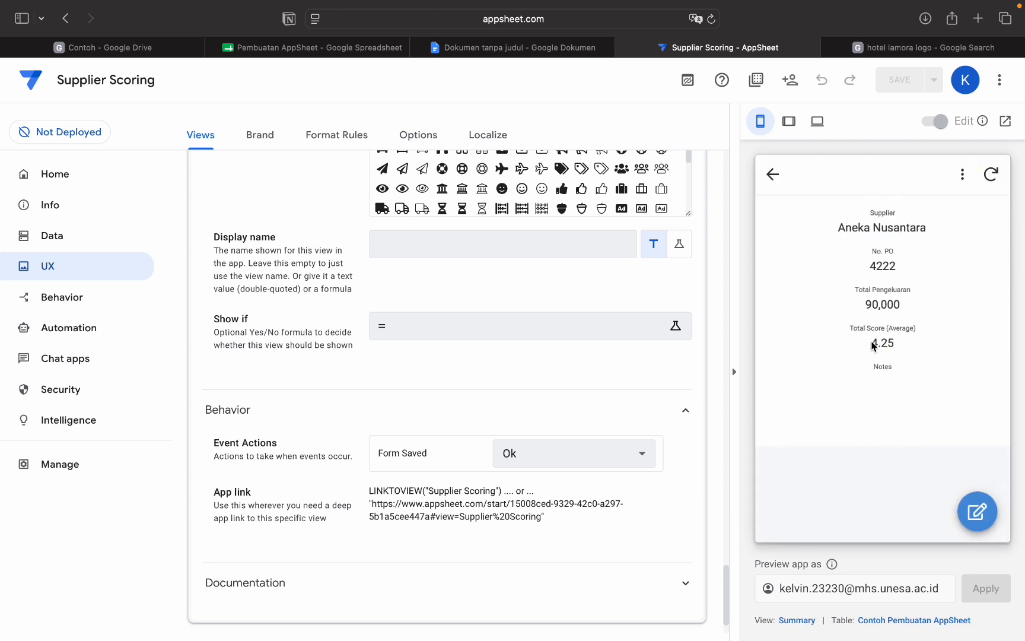
Open the app's brand settings and look through the available app logos and the header and footer options
scroll(606, 295, "up", 3)
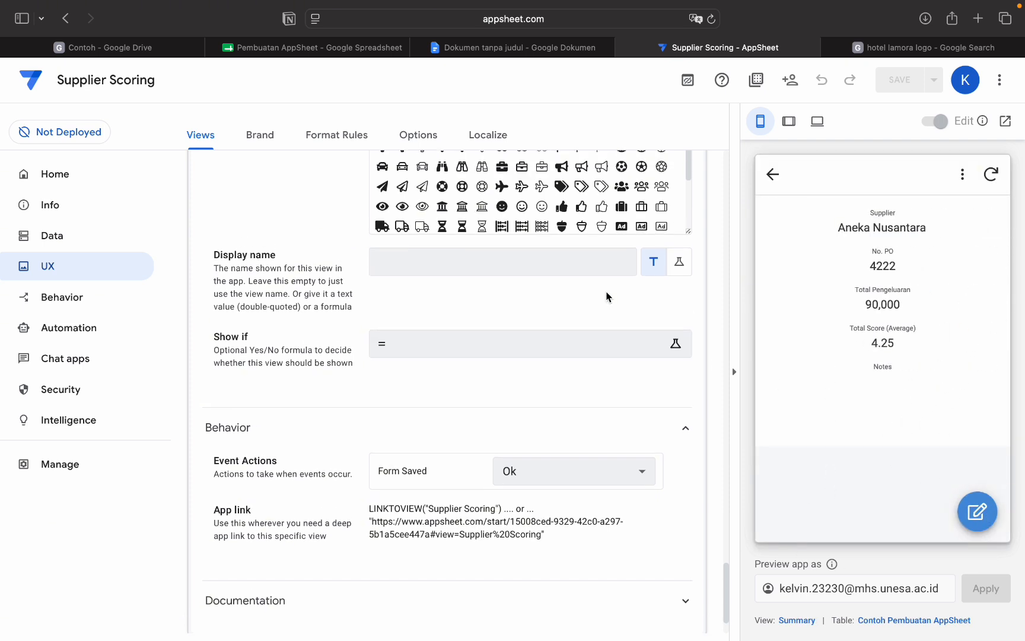
scroll(612, 321, "up", 18)
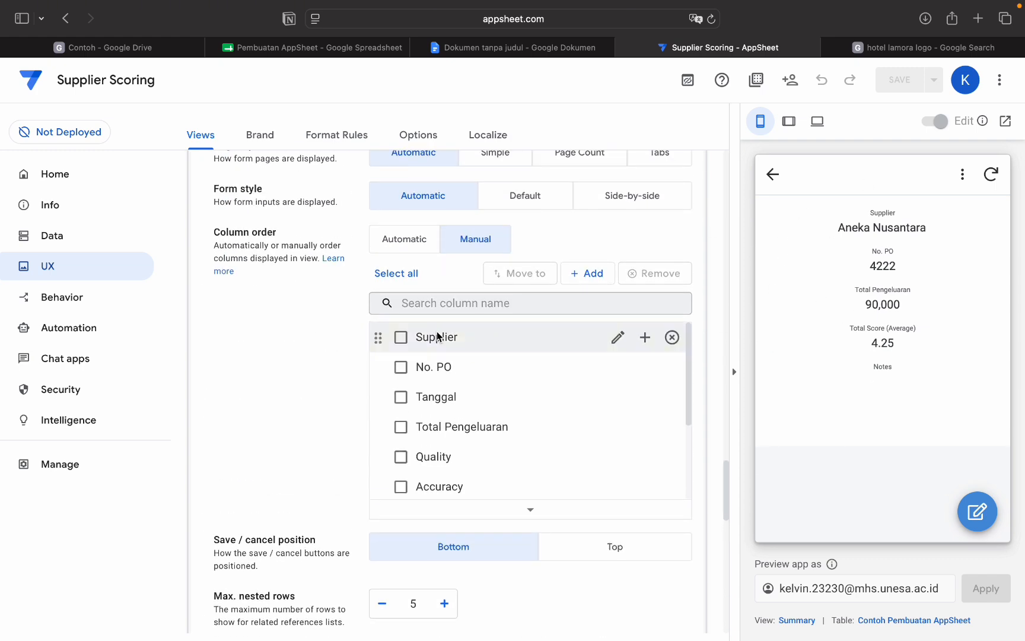
scroll(546, 243, "up", 3)
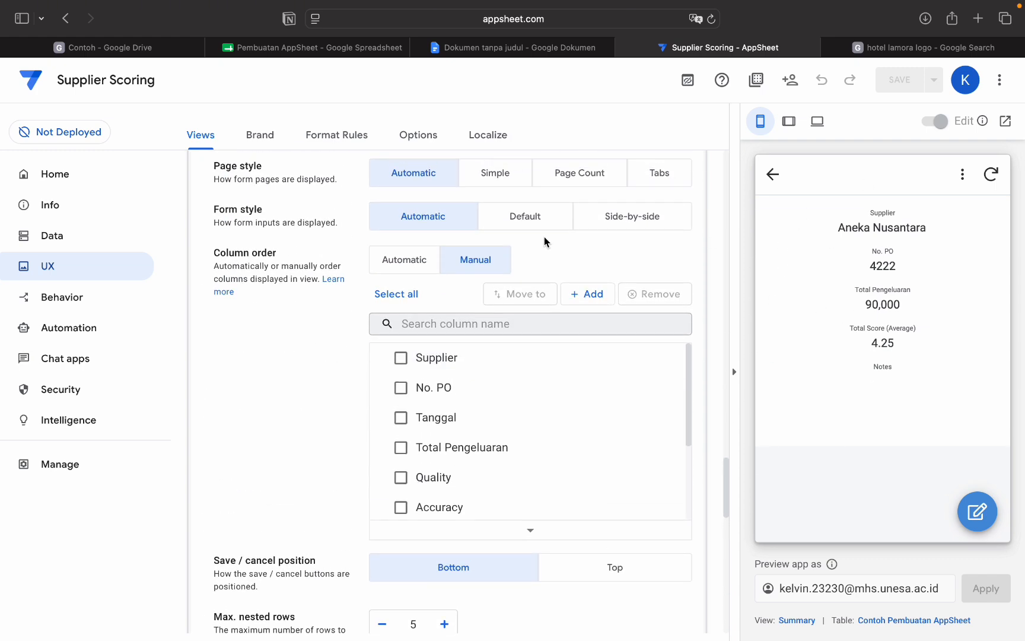
left_click(267, 144)
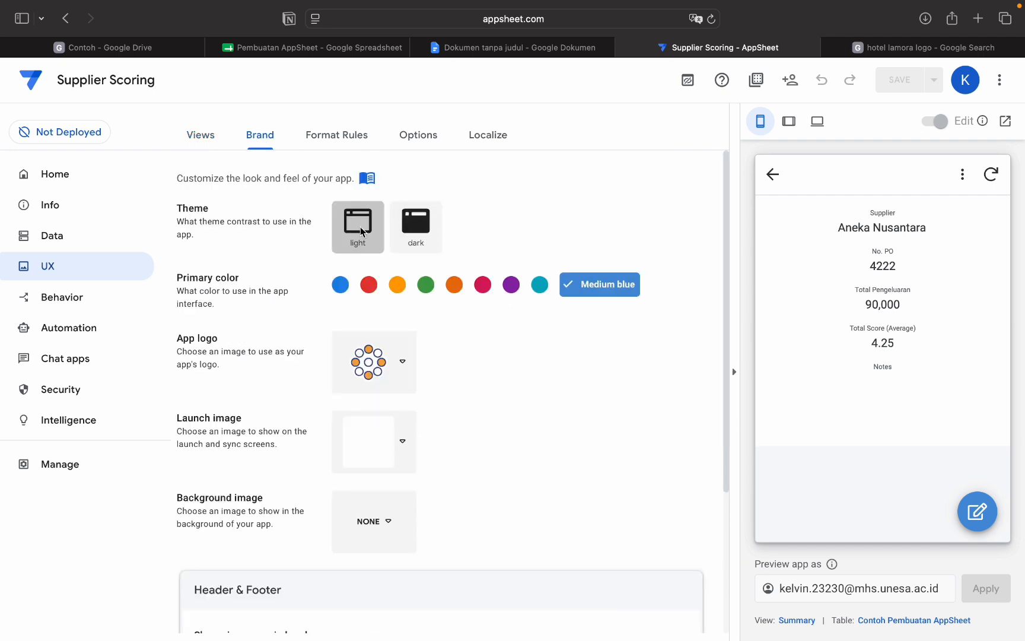
left_click(404, 369)
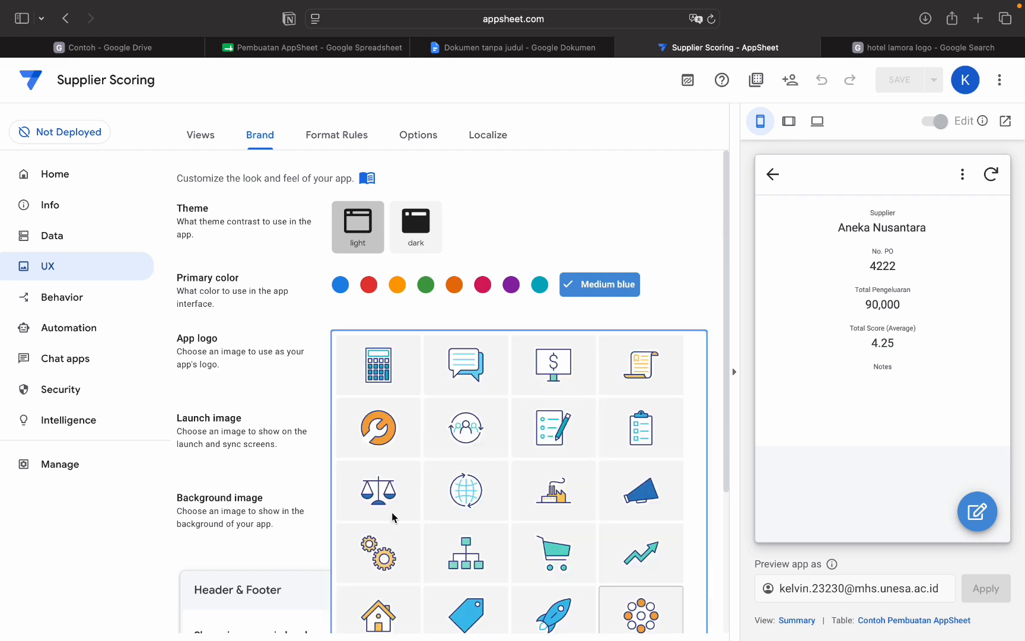
scroll(391, 513, "down", 3)
left_click(387, 476)
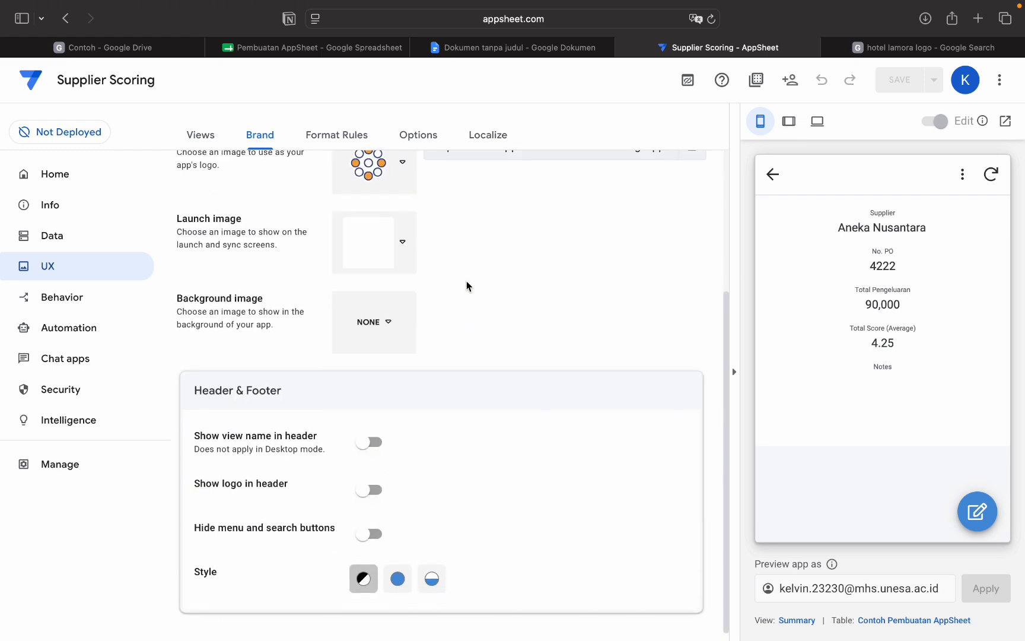
scroll(467, 286, "up", 3)
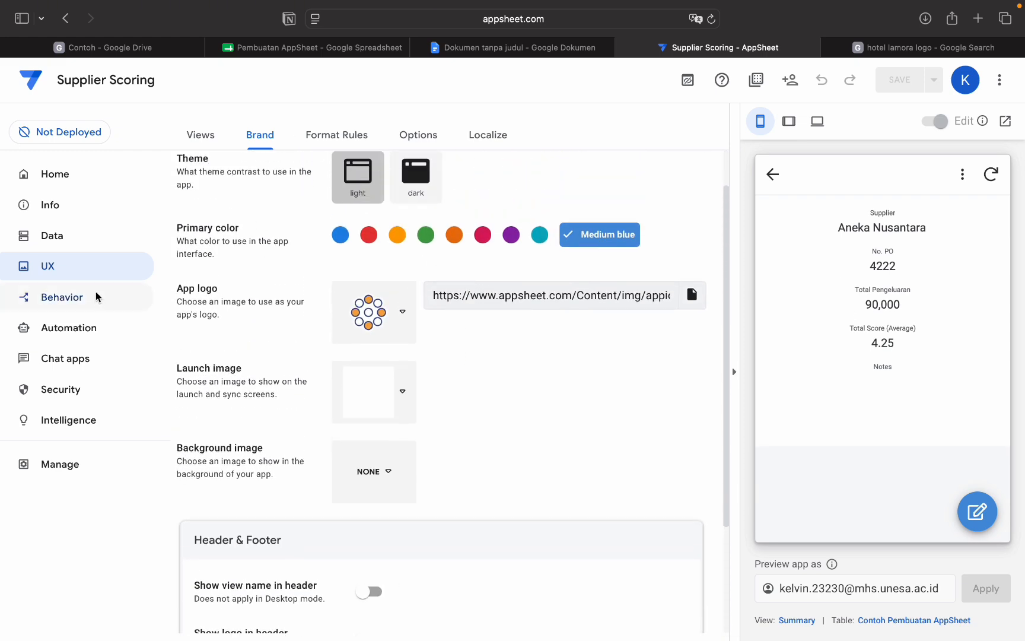
Switch to the Google image results and copy the image address of the Lamora Kota Lama Surabaya logo
left_click(404, 313)
left_click(393, 627)
left_click(613, 295)
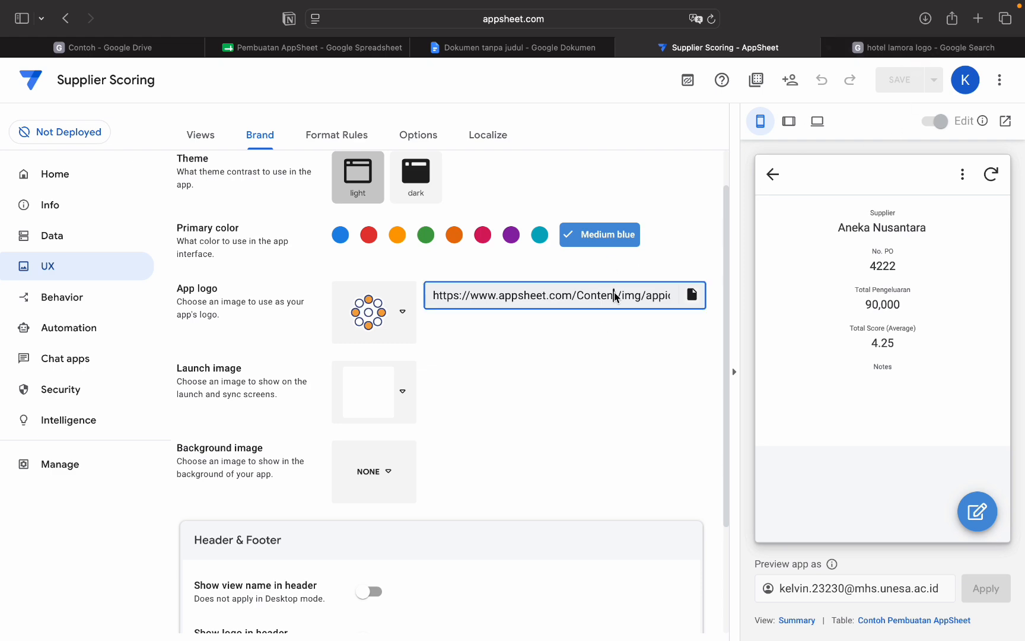
left_click(894, 51)
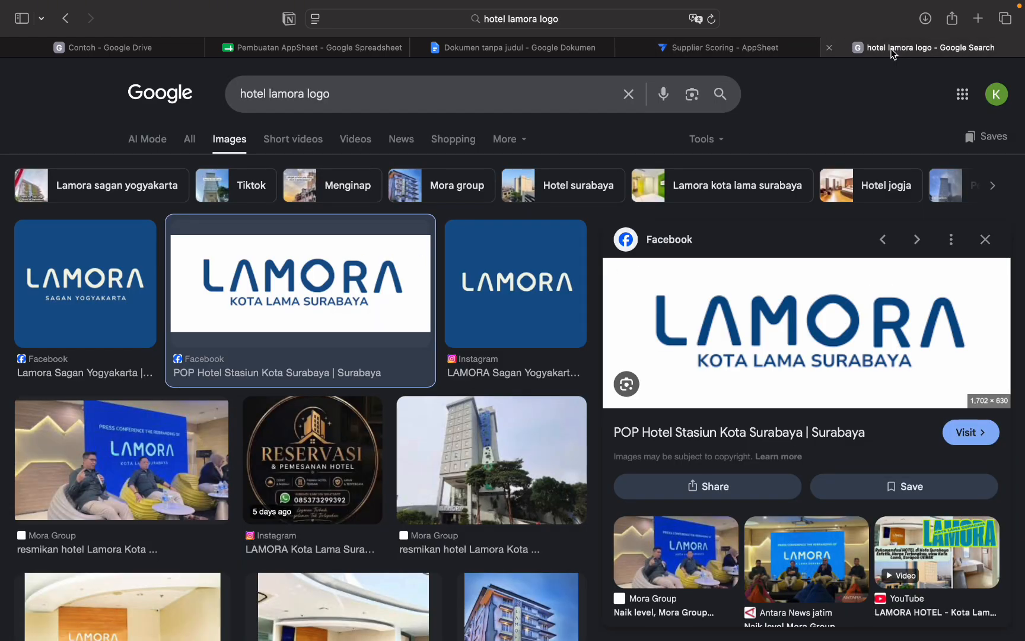
right_click(767, 341)
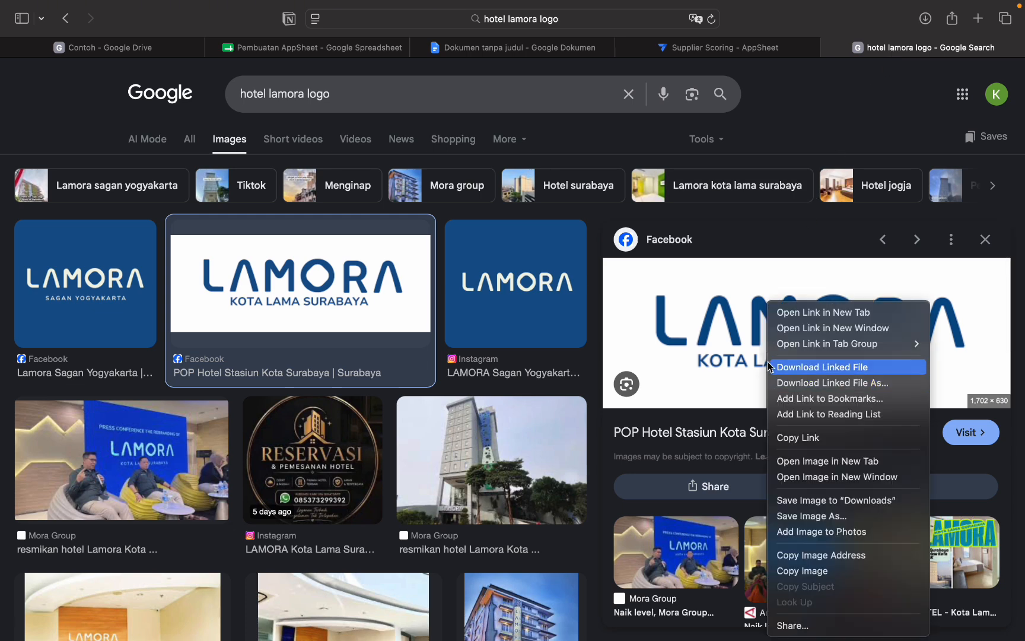
left_click(789, 556)
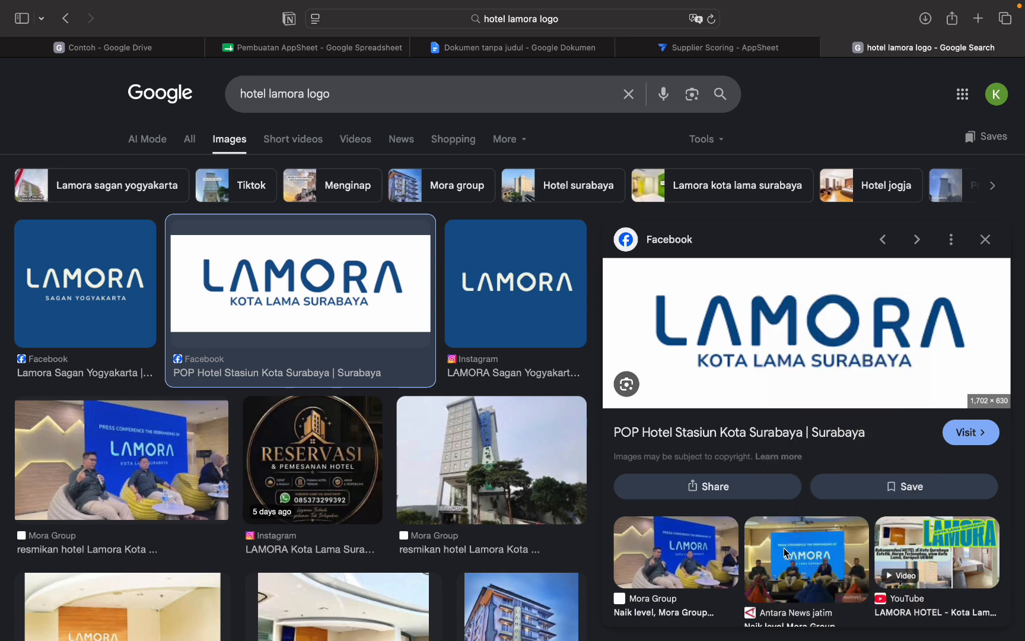
Return to AppSheet and replace the app logo's image URL with the copied Lamora logo address
left_click(716, 48)
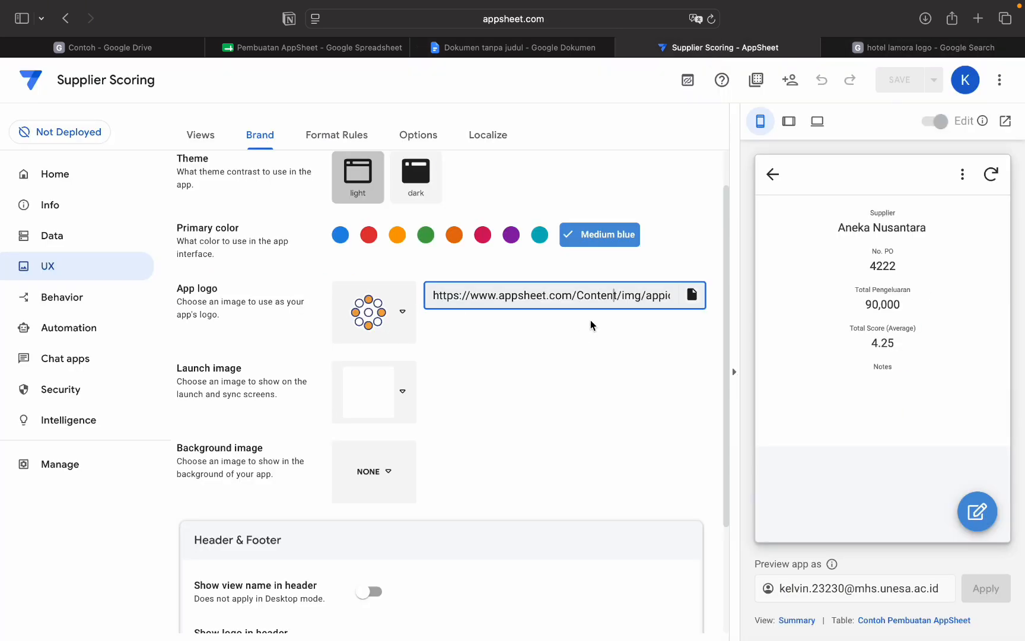
key("super+a")
key("super+v")
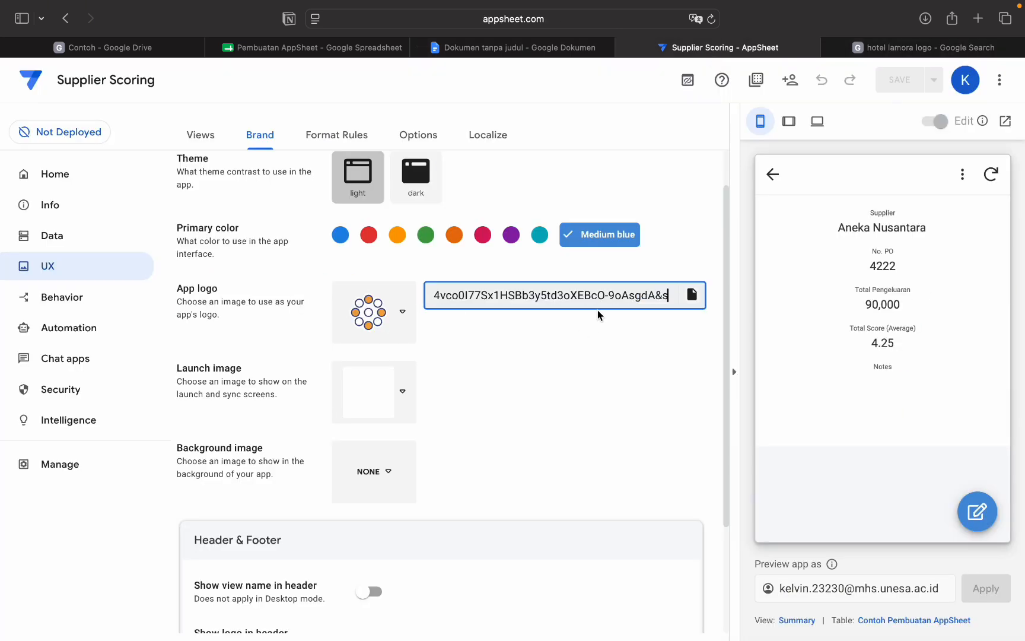
left_click(630, 312)
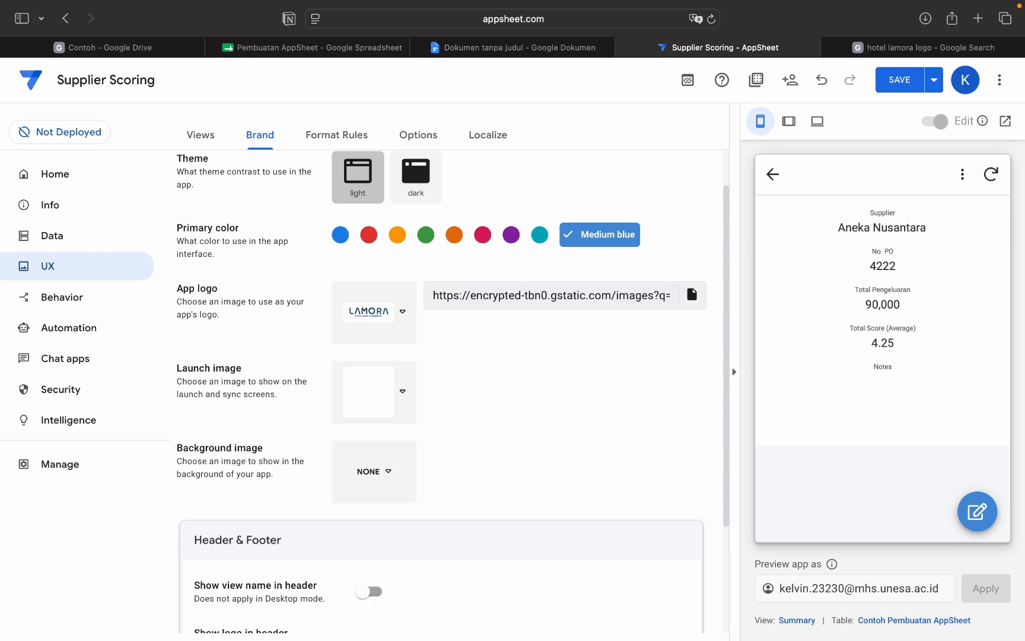
Show the view name and the logo in the app header, and hide the menu and search buttons
scroll(444, 425, "down", 4)
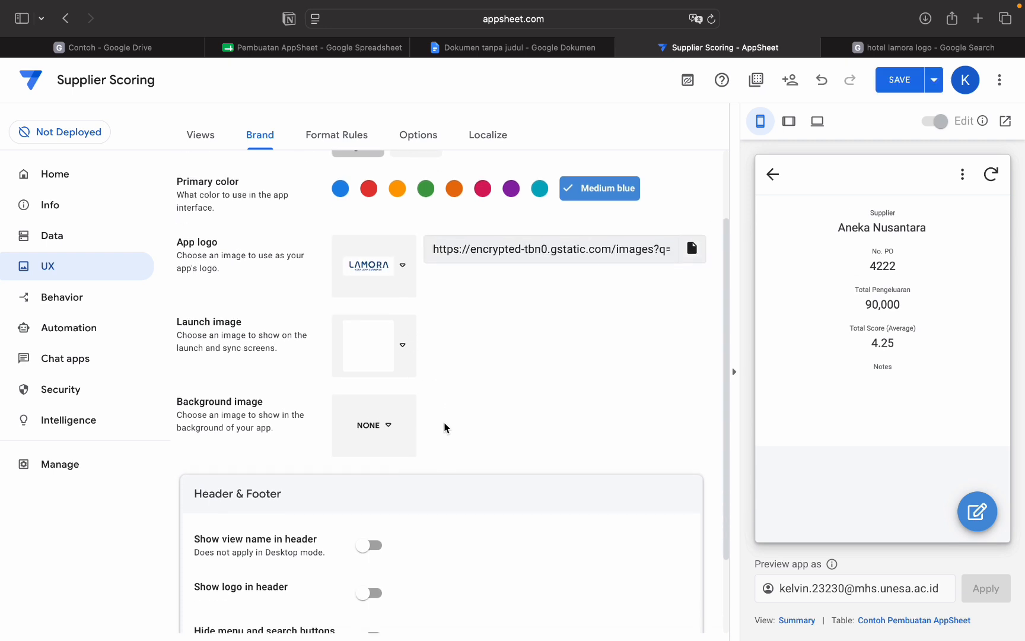
scroll(446, 390, "up", 2)
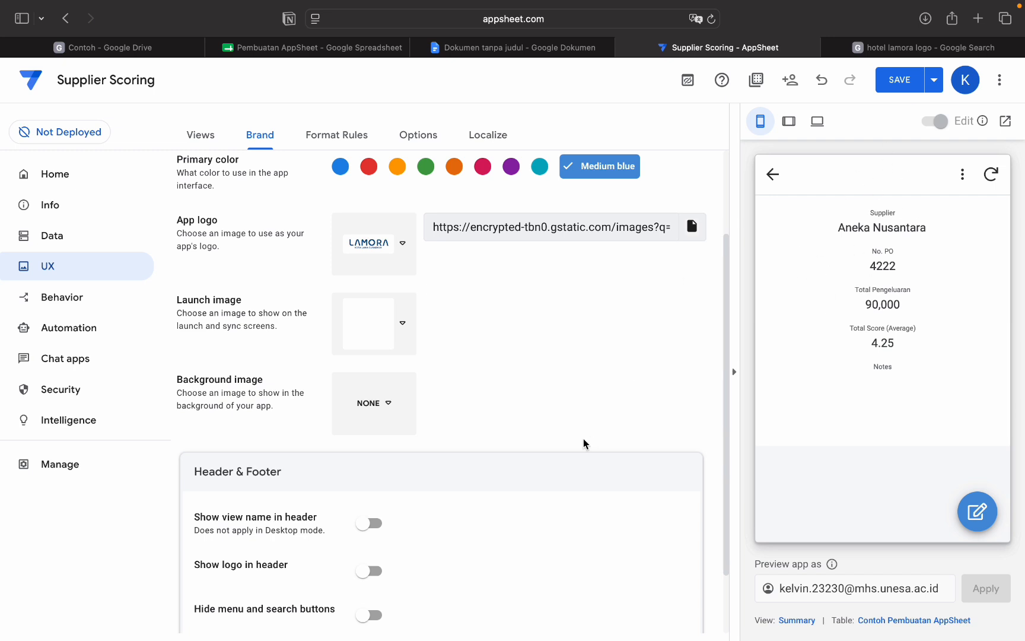
scroll(395, 493, "down", 2)
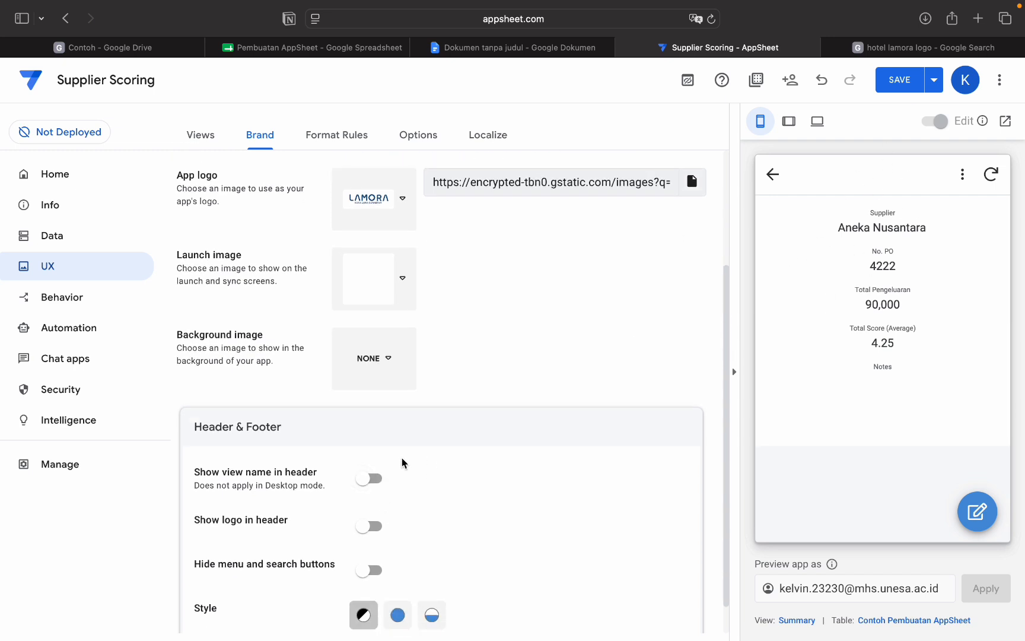
left_click(371, 478)
left_click(381, 483)
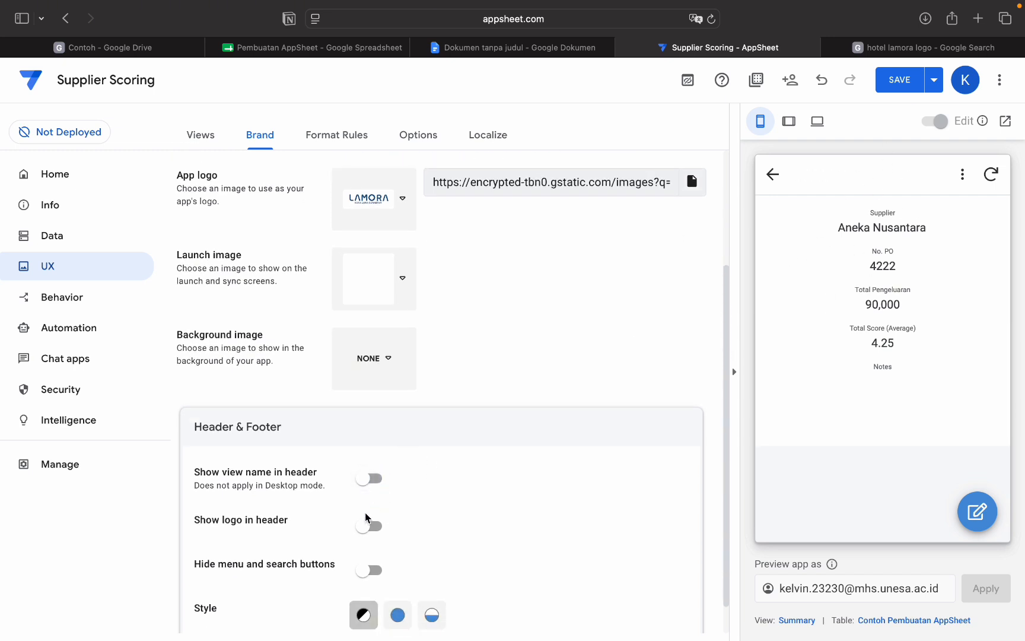
left_click(380, 481)
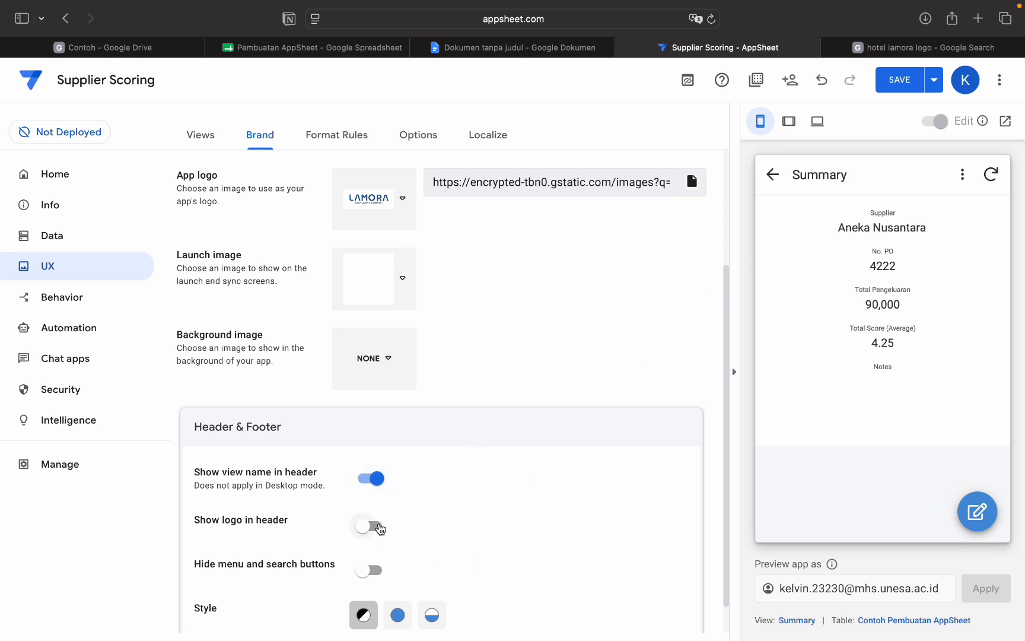
left_click(378, 527)
scroll(436, 517, "down", 2)
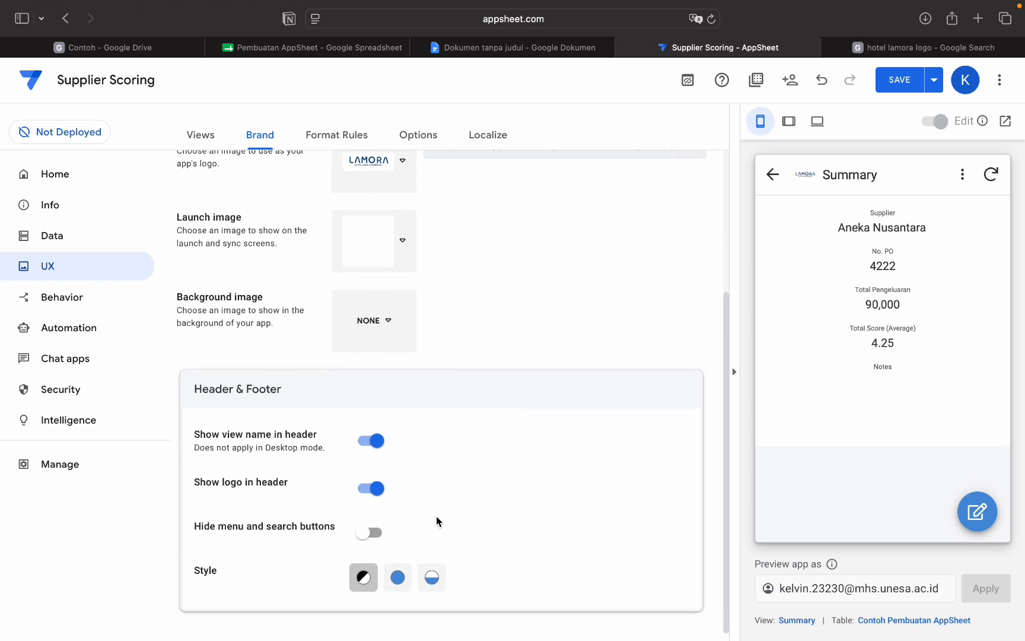
left_click(375, 534)
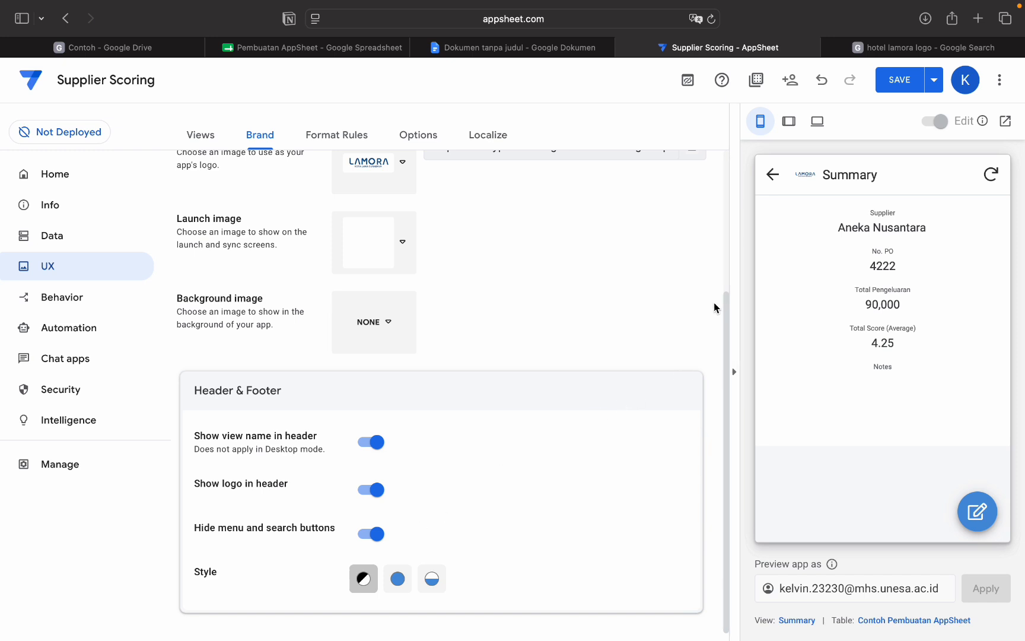
Try green and pink as primary color and settle on blue, then preview the dark theme and return to light
left_click_drag(724, 305, 645, 174)
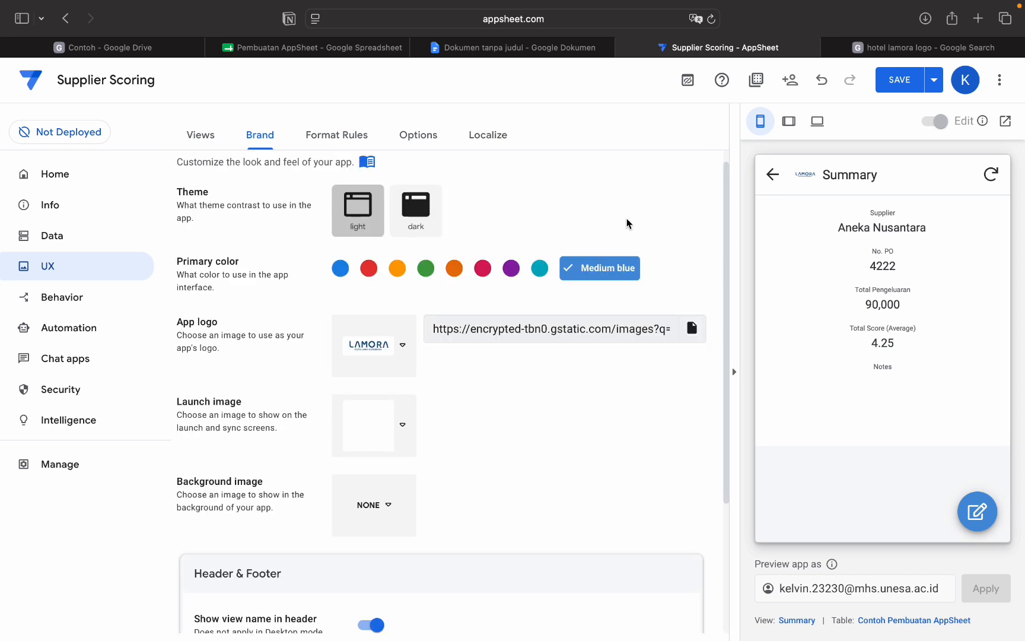
left_click(426, 271)
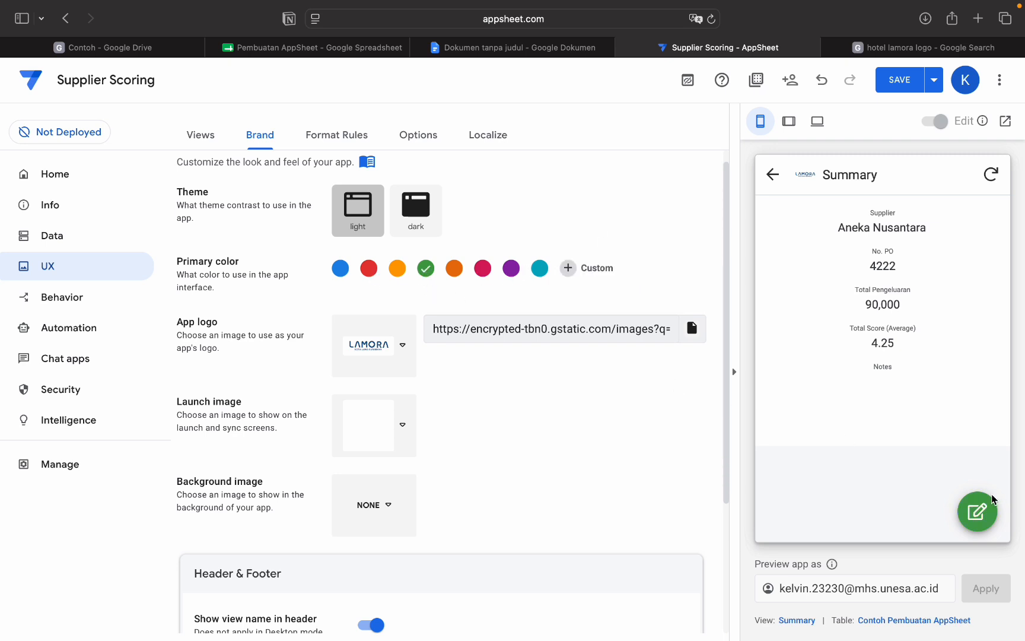
left_click(486, 269)
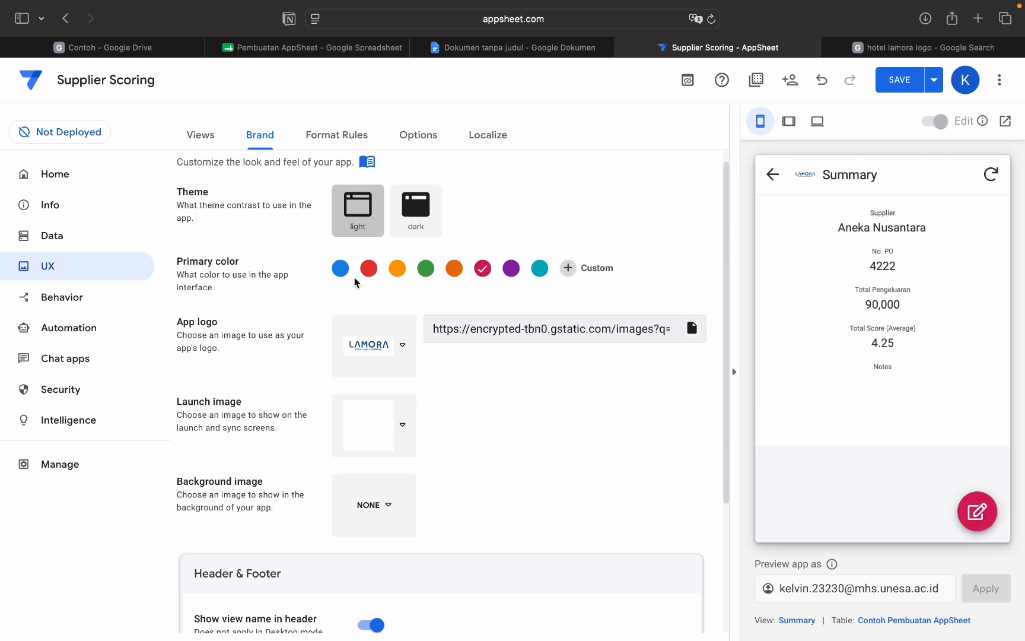
left_click(340, 269)
left_click(413, 235)
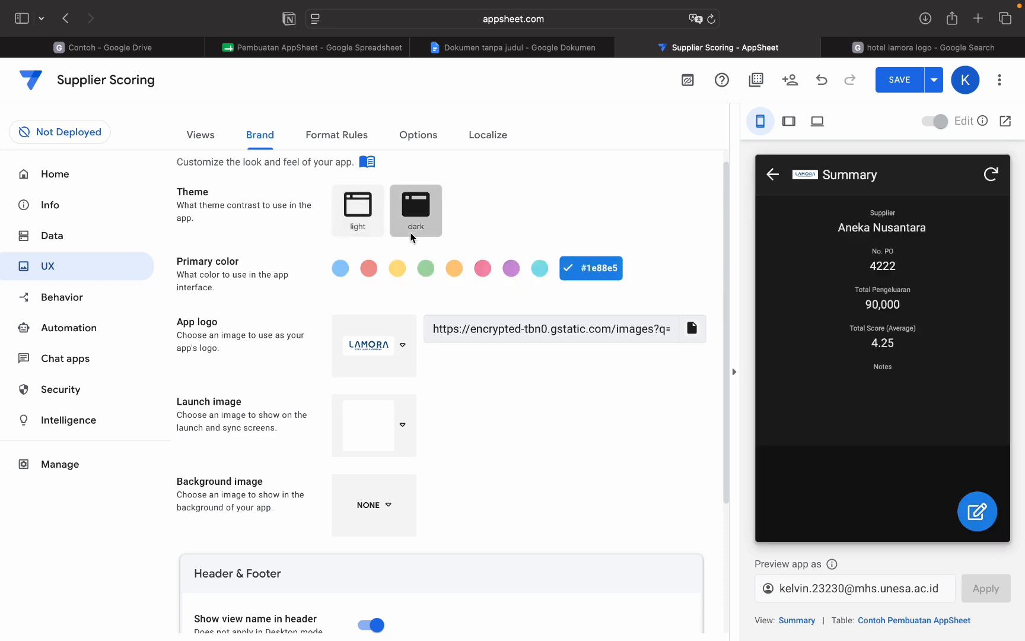
left_click(355, 231)
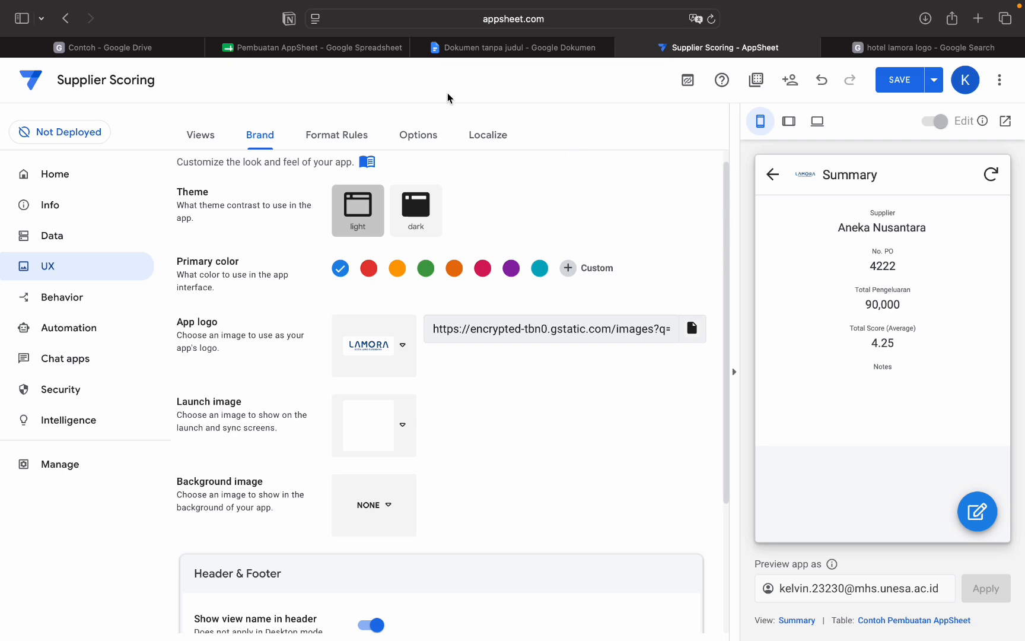
Switch to the Contoh Pembuatan AppSheet spreadsheet and check the order number, supplier, Total Pengeluaran and average score in row 10
left_click(376, 54)
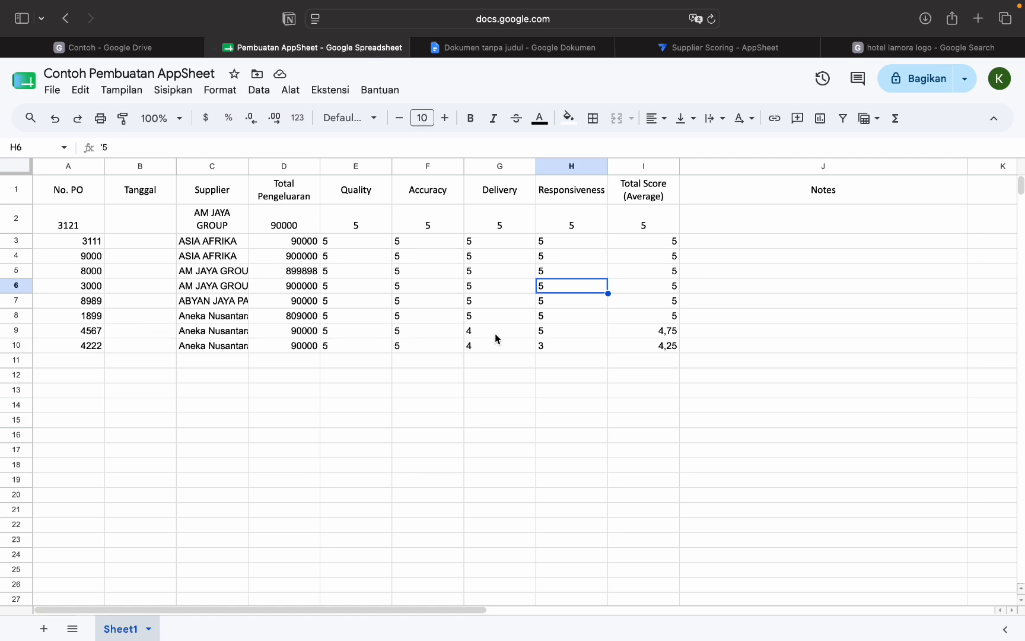
left_click(99, 345)
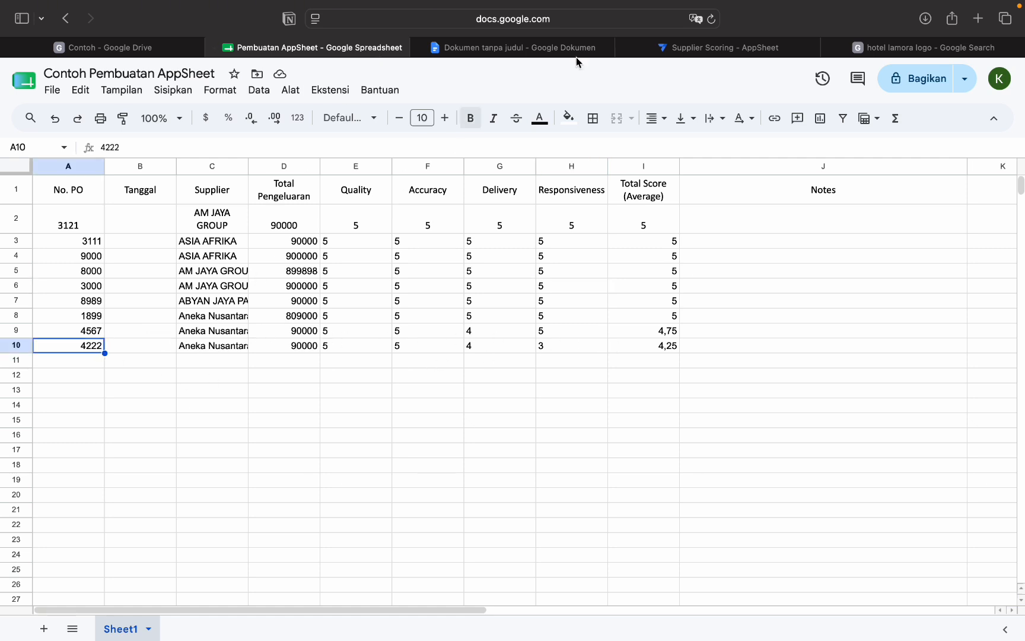
left_click(679, 49)
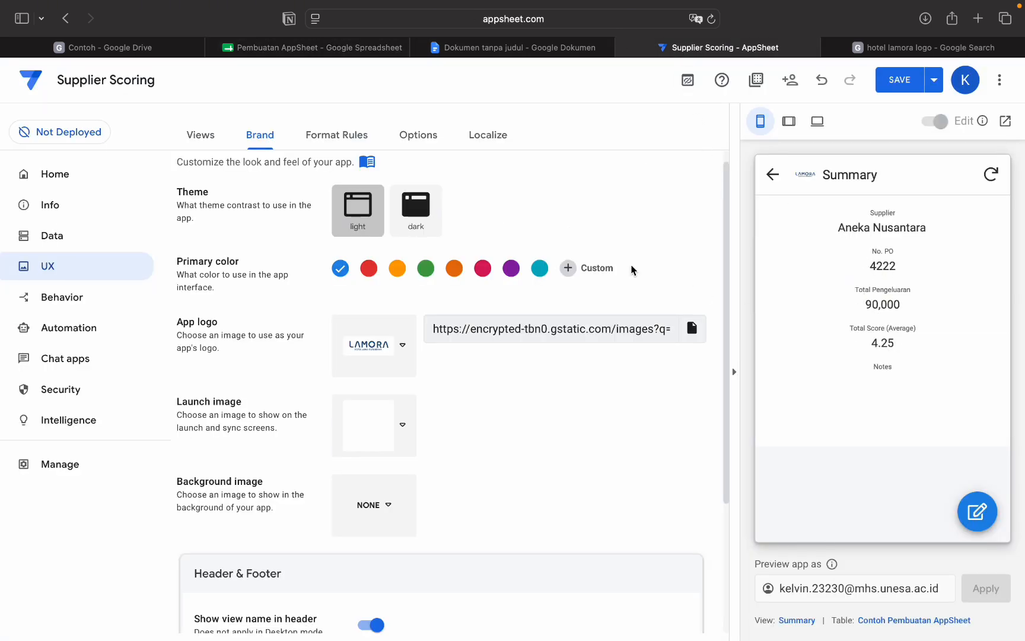
left_click(322, 50)
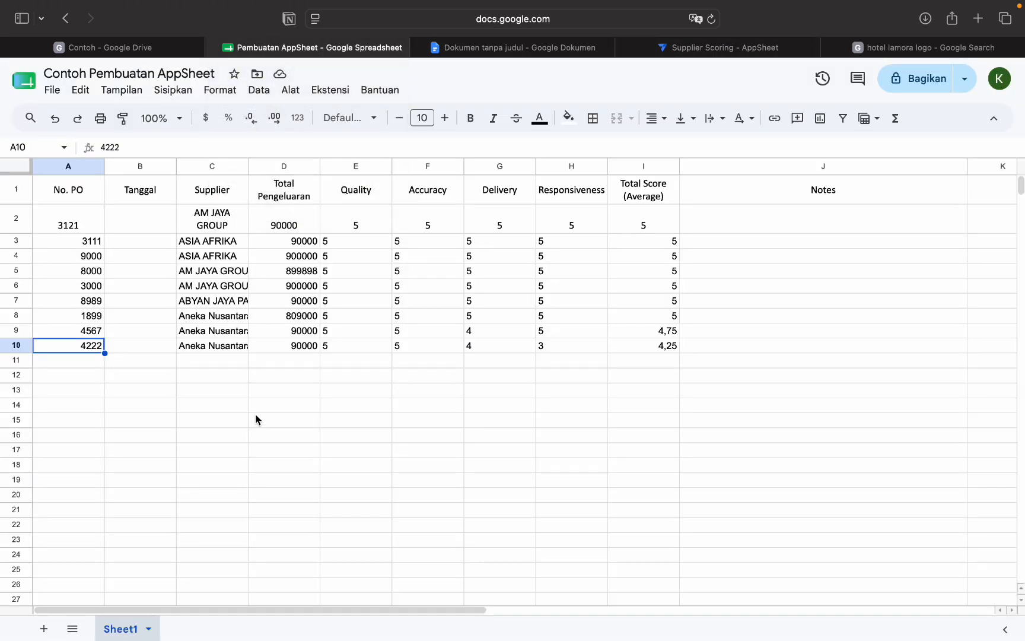
left_click(221, 349)
left_click(285, 350)
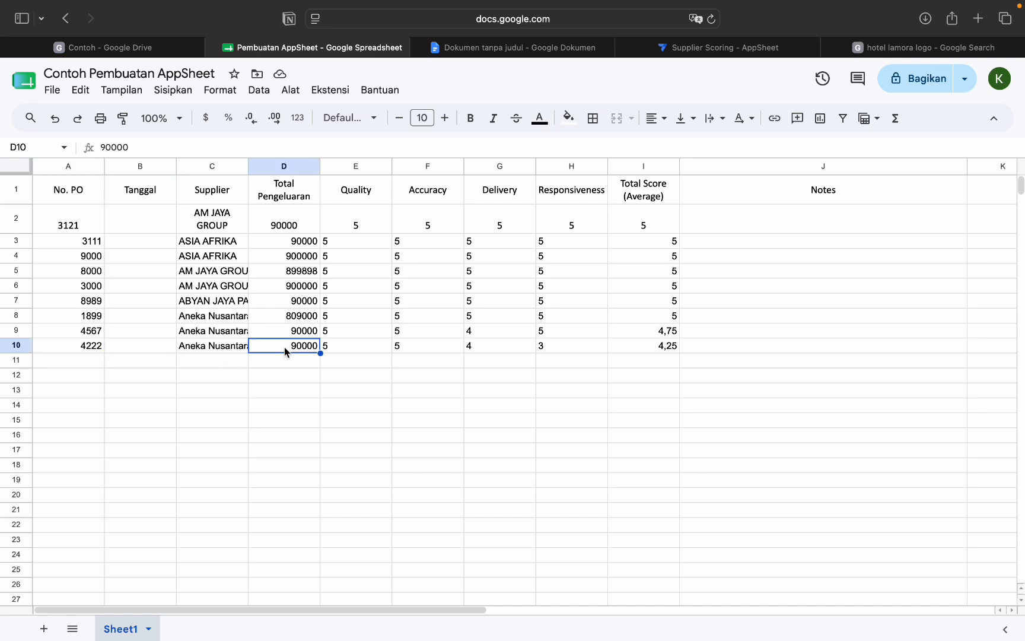
left_click(666, 348)
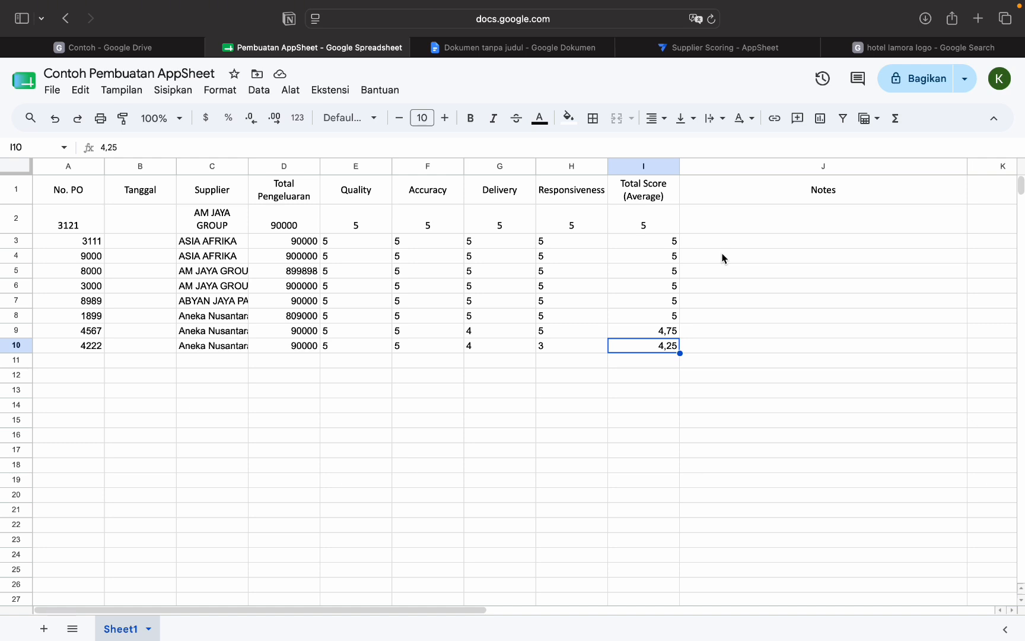
Look through the RUMUS formulas in the Google Docs document up to its beginning, and return to the AppSheet editor
left_click(578, 49)
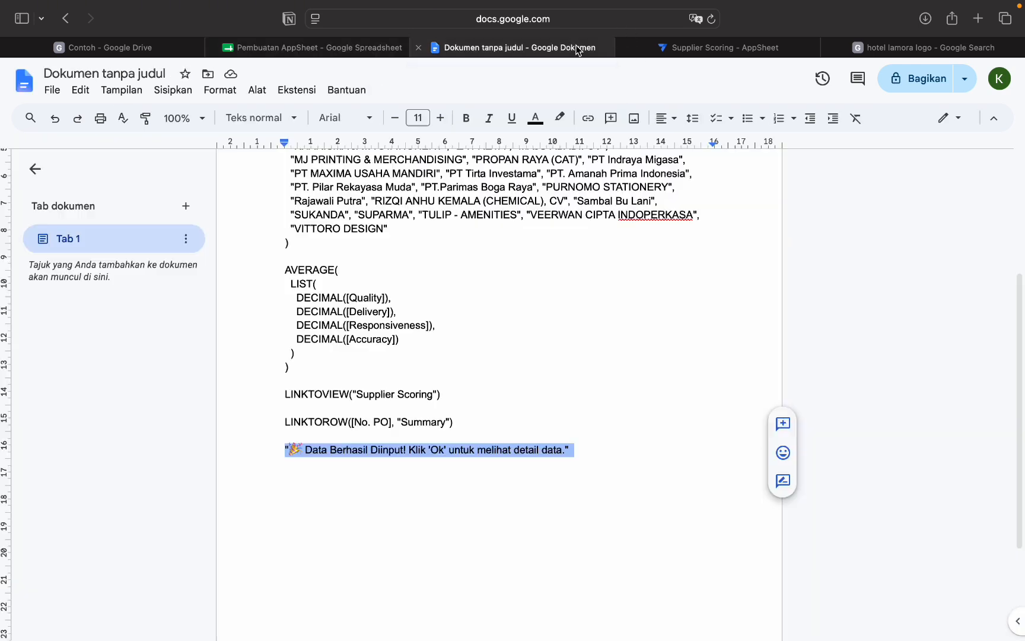
left_click(687, 46)
left_click(560, 47)
scroll(571, 220, "up", 3)
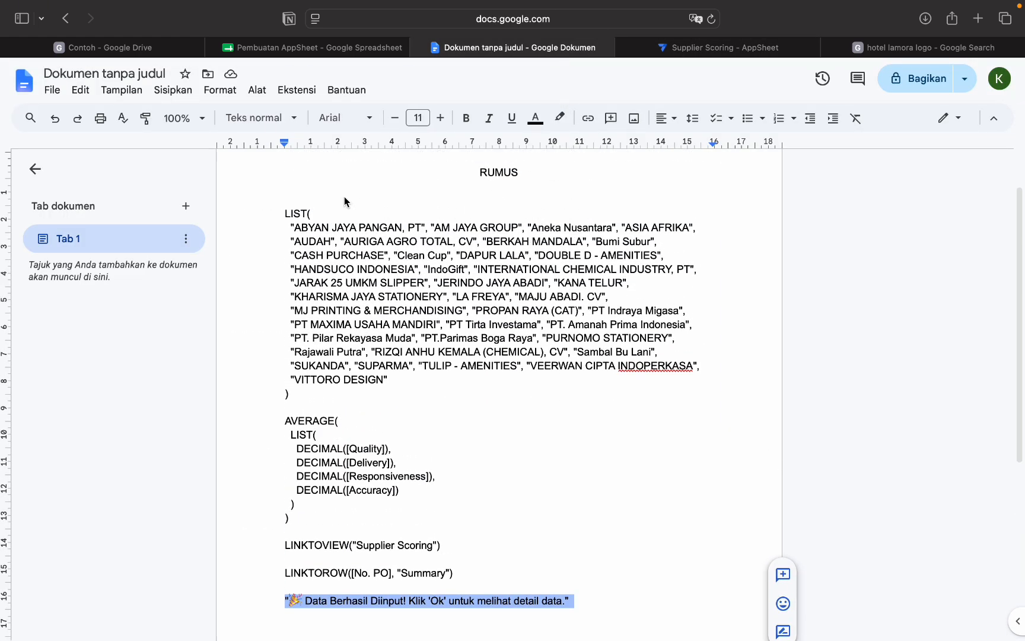
scroll(414, 248, "up", 2)
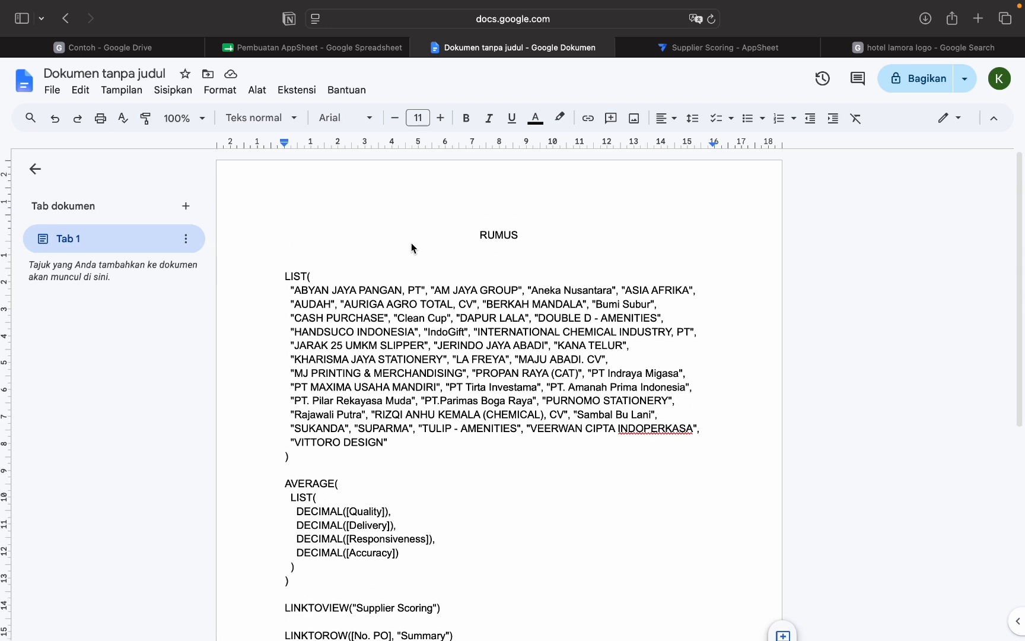
mouse_move(702, 53)
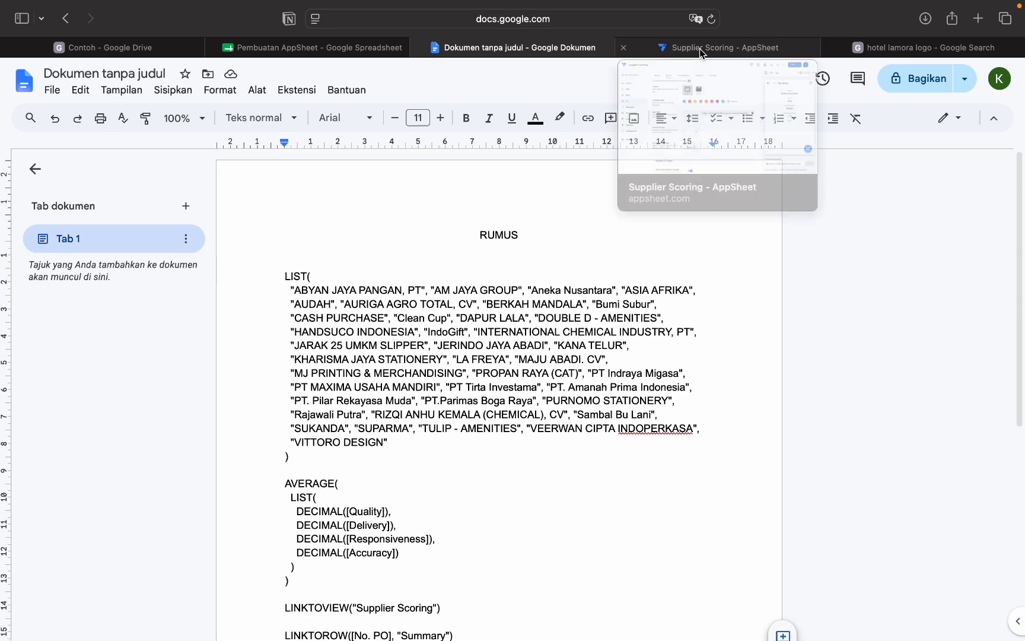
left_click(700, 48)
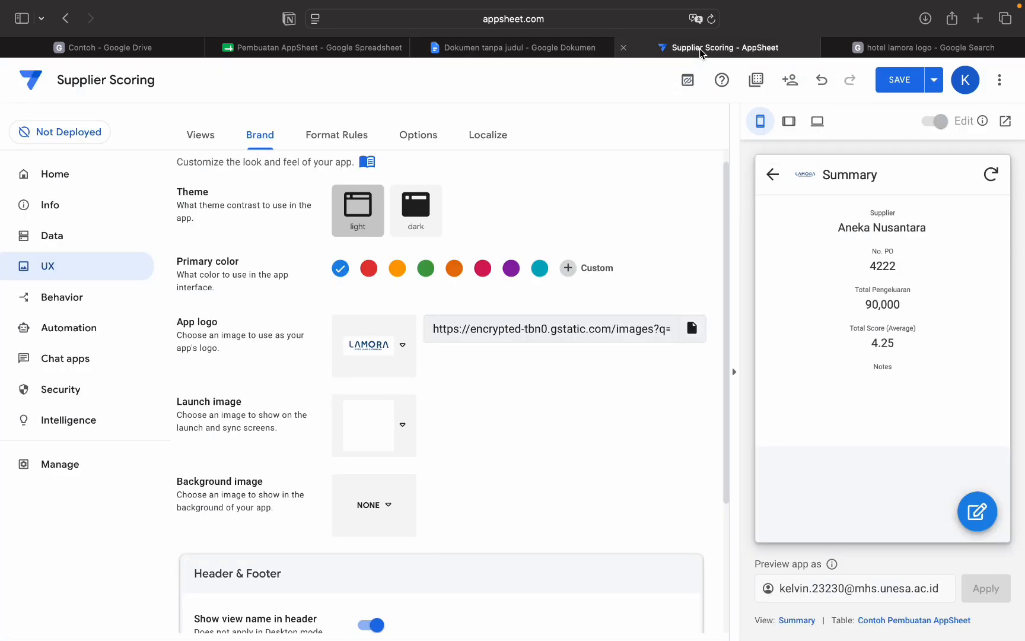